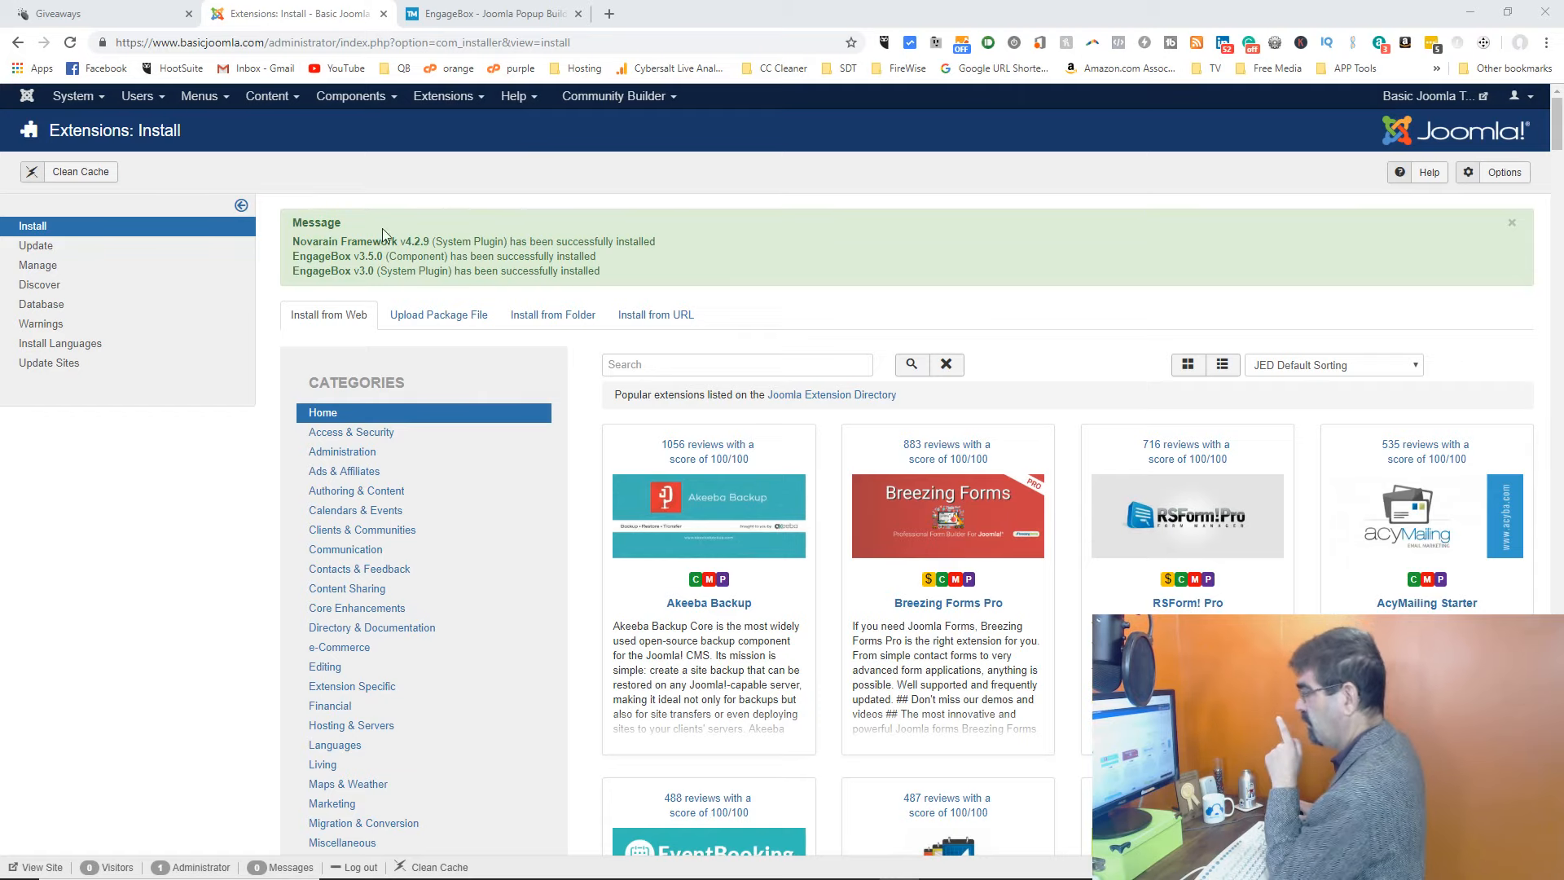
Step: List all installed extensions by descending ID, with the "log" search filter cleared
click(444, 97)
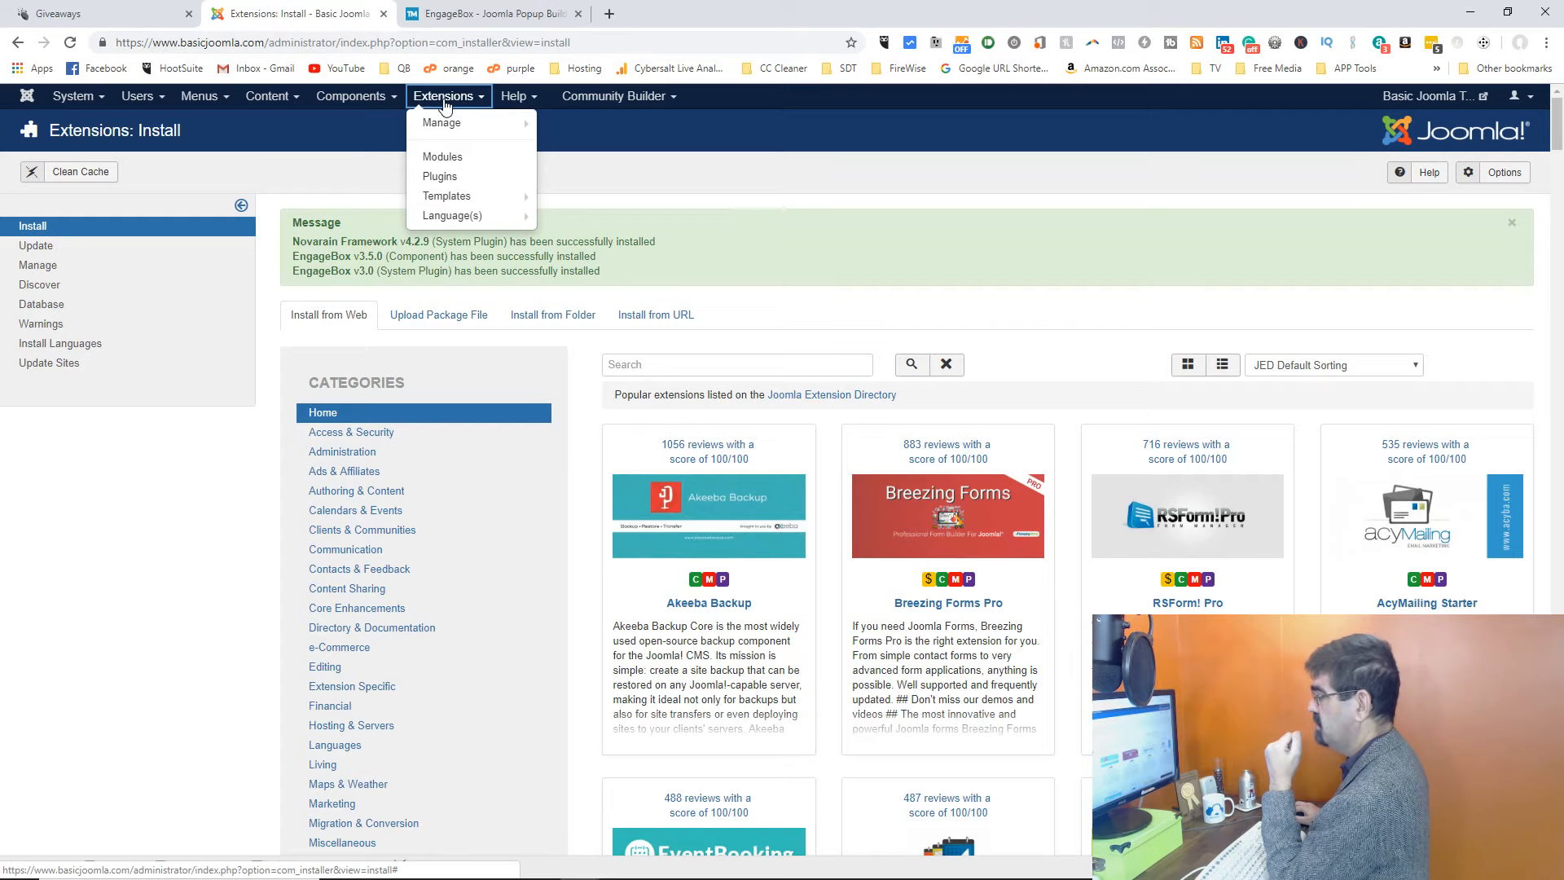
mouse_move(444, 123)
click(588, 161)
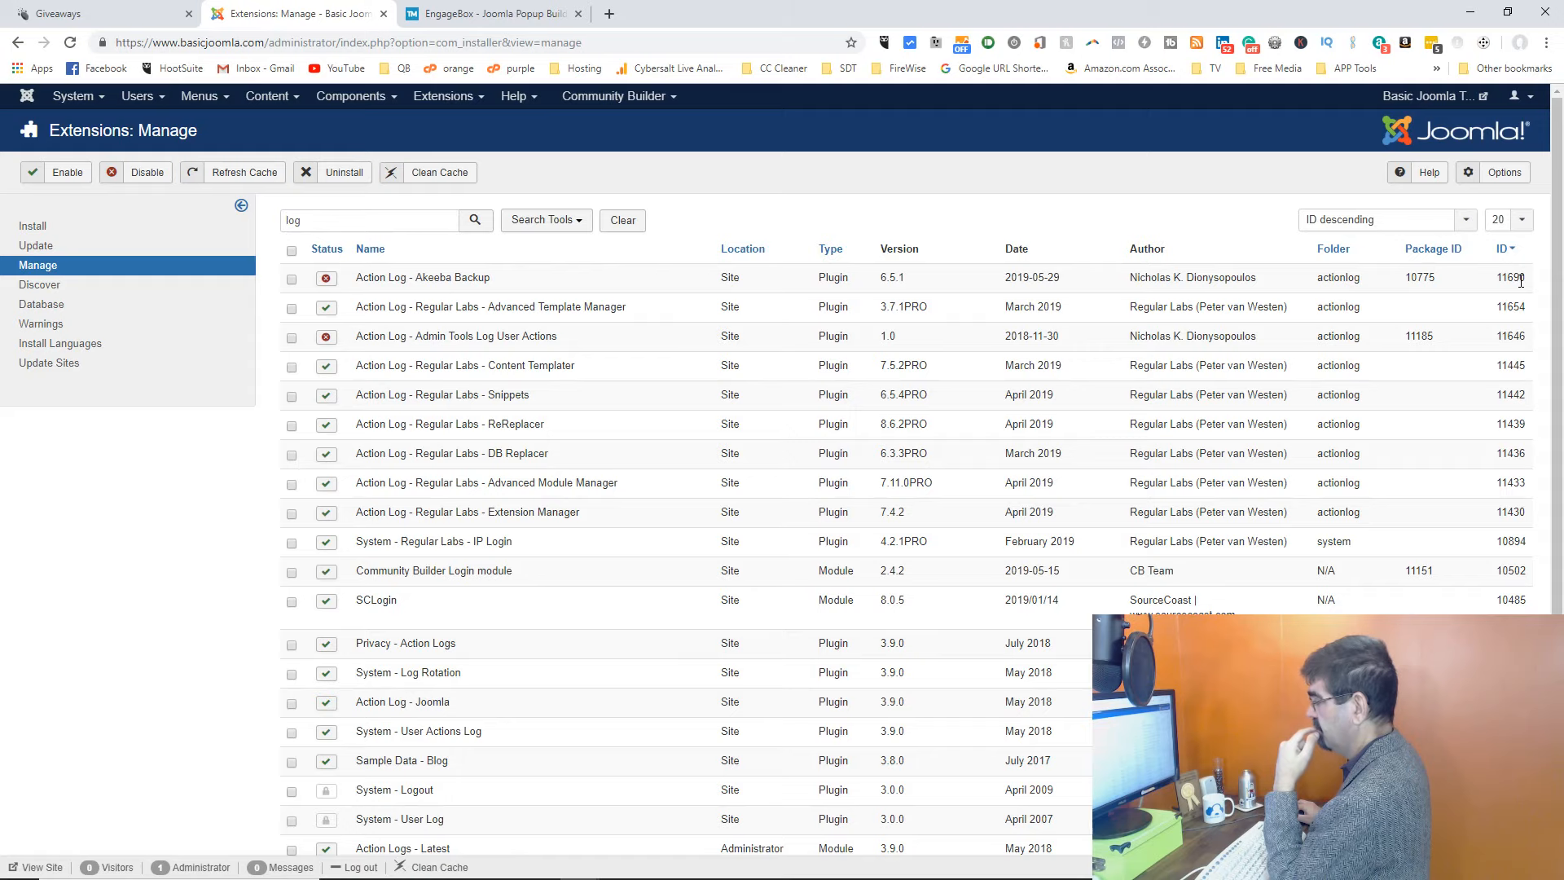
click(1503, 250)
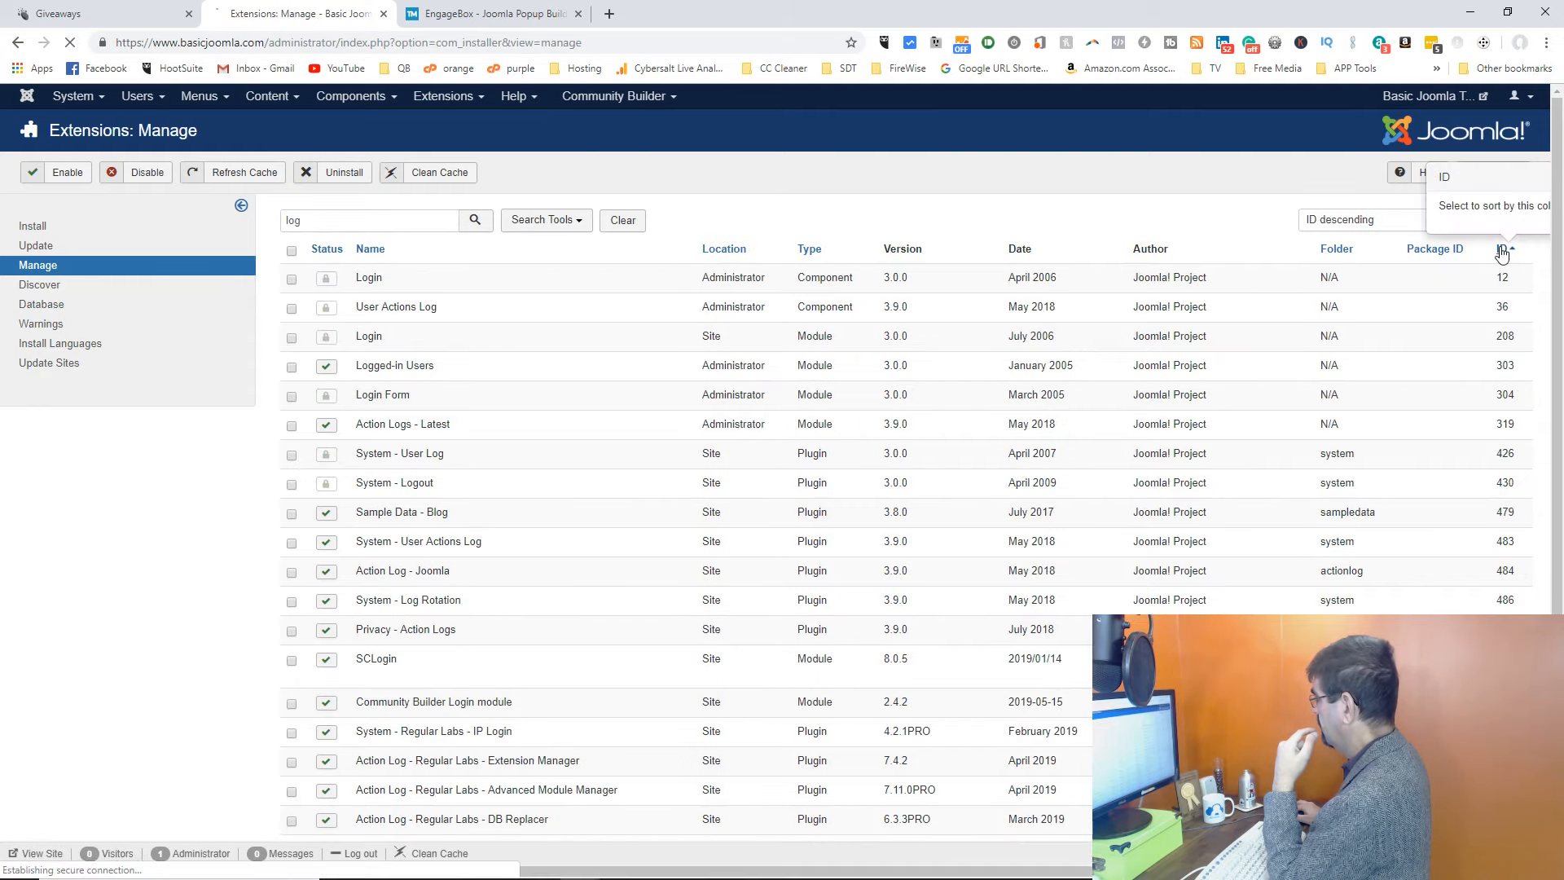
click(1503, 253)
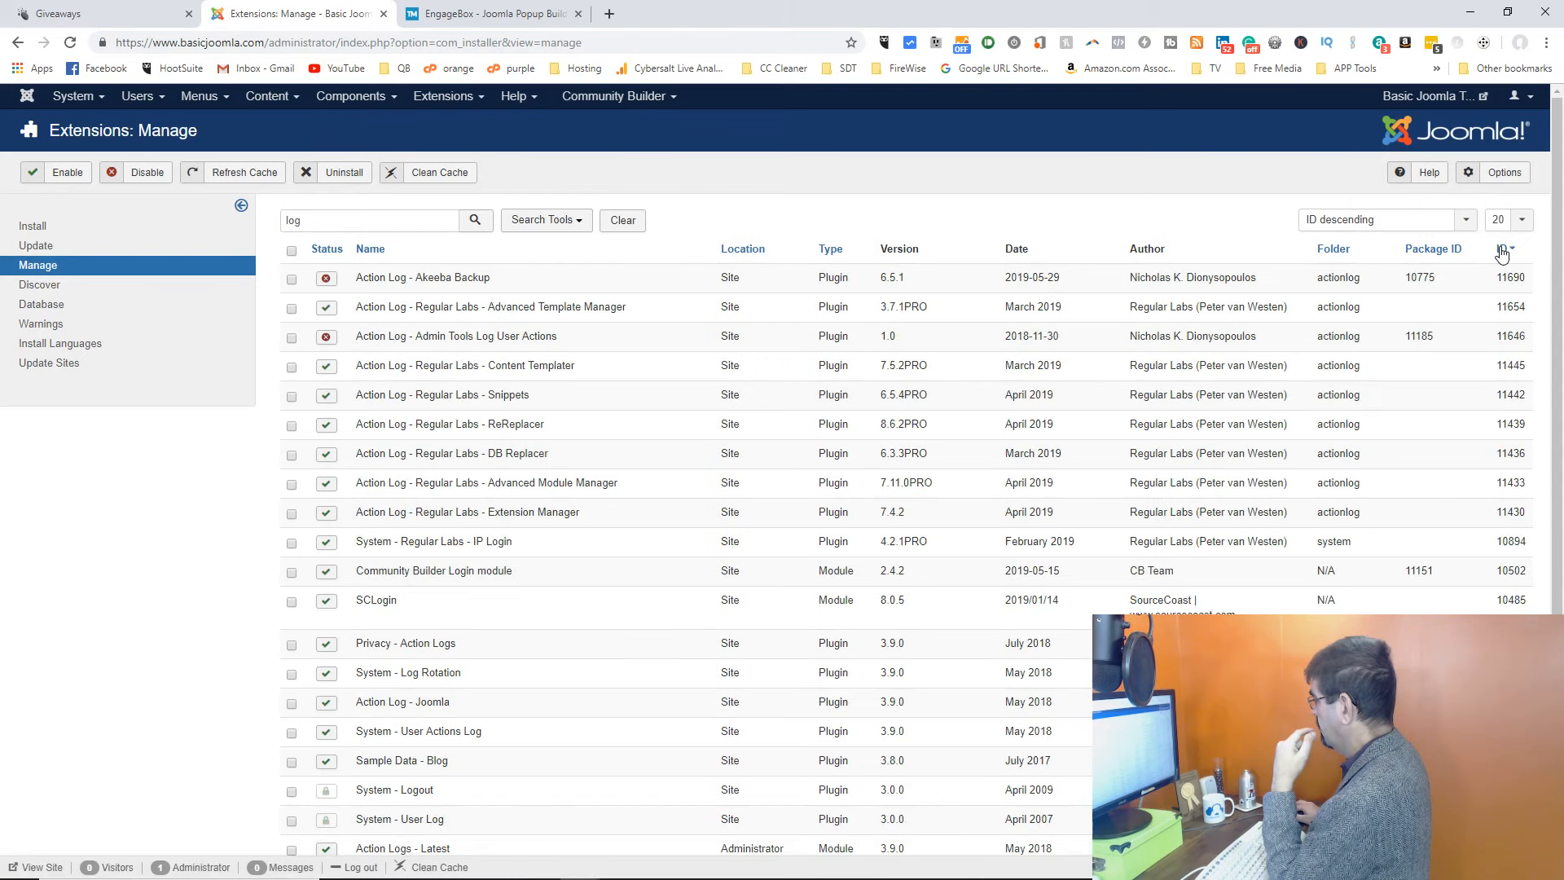
double_click(299, 219)
key(BackSpace)
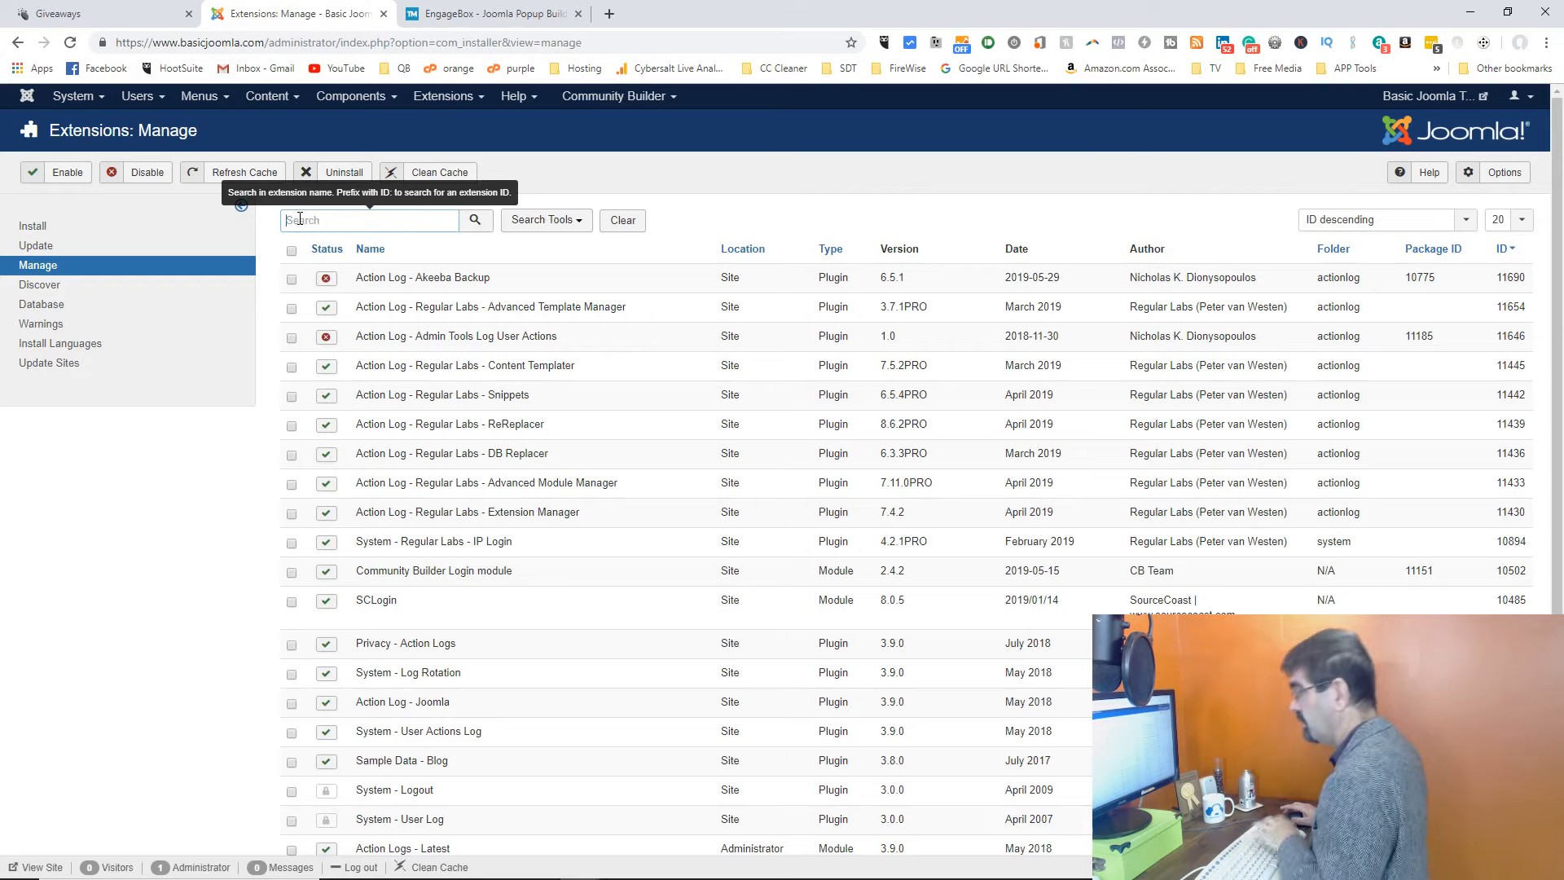
click(475, 220)
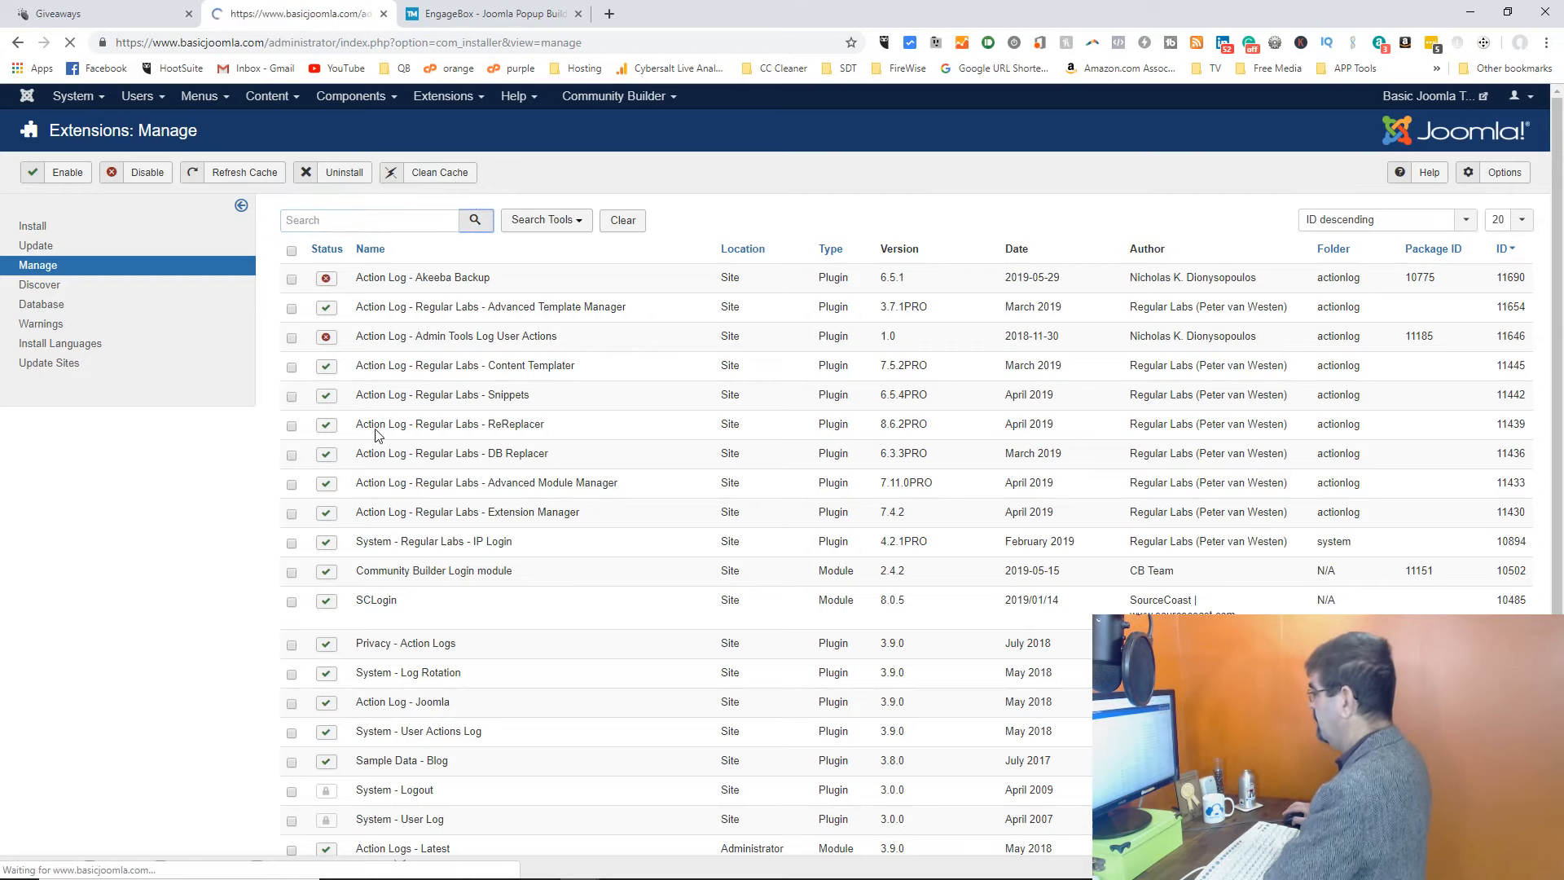
Step: Examine the descriptions of the newly installed Tassos.gr GeoIP, EngageBox and Novarain Framework extensions in the list
mouse_move(469, 291)
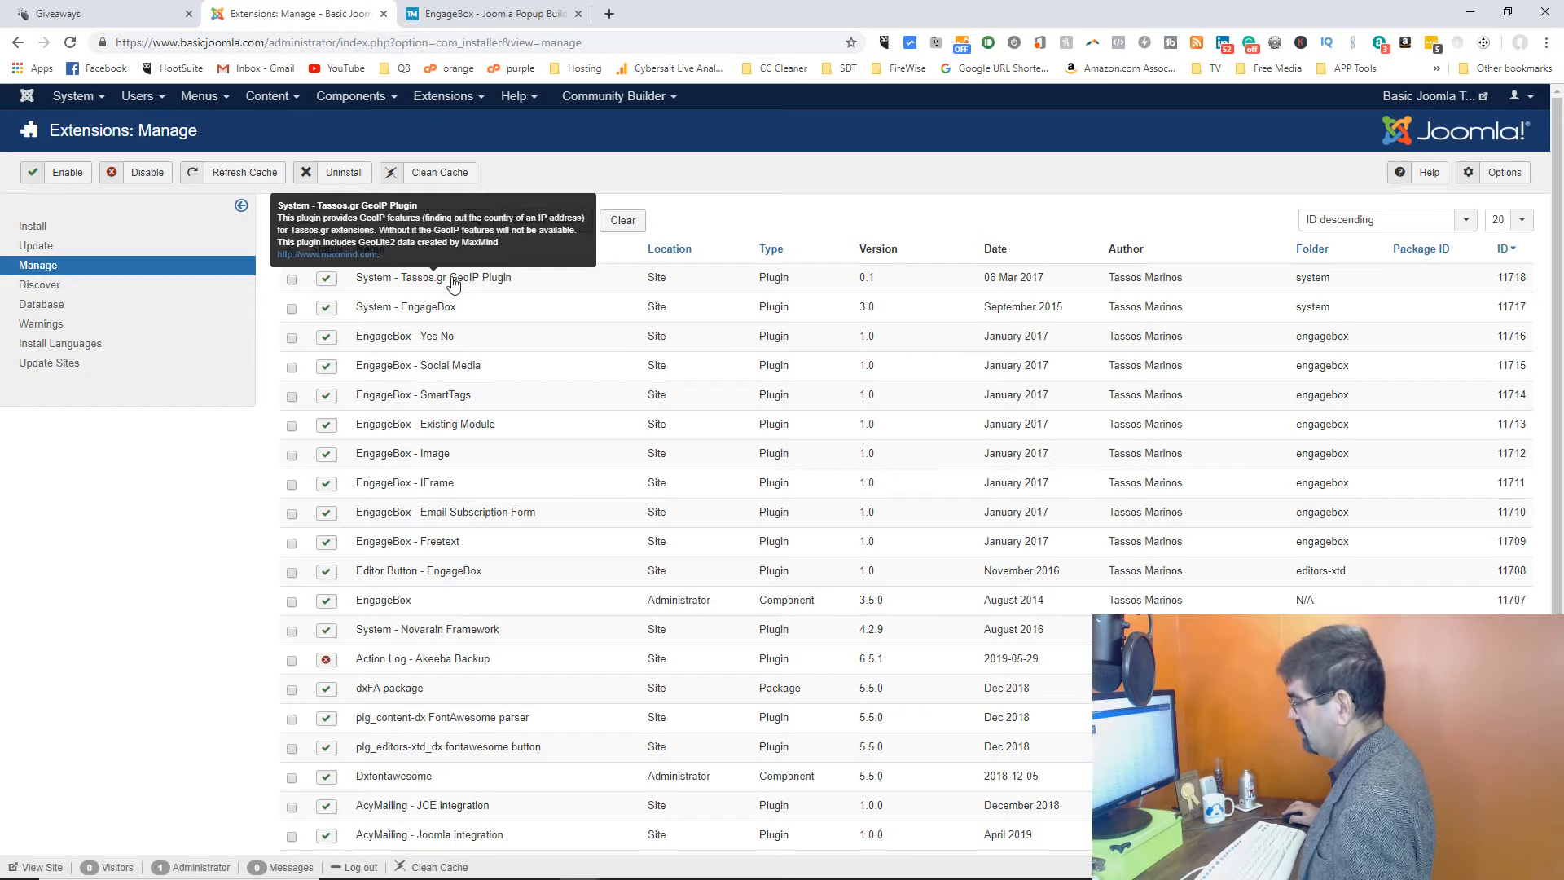
mouse_move(401, 342)
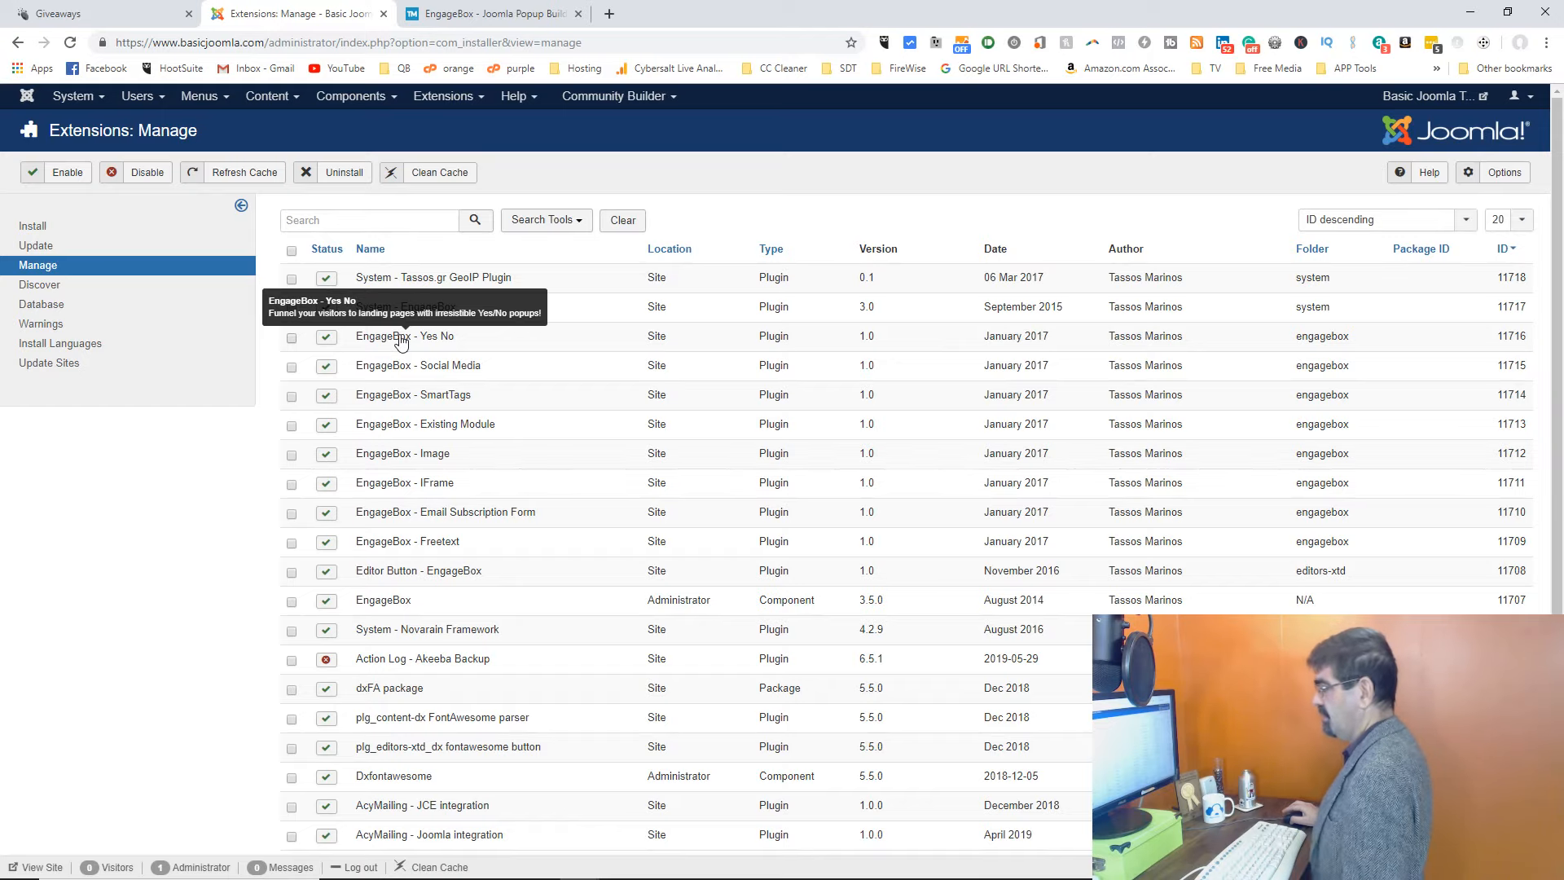
mouse_move(400, 371)
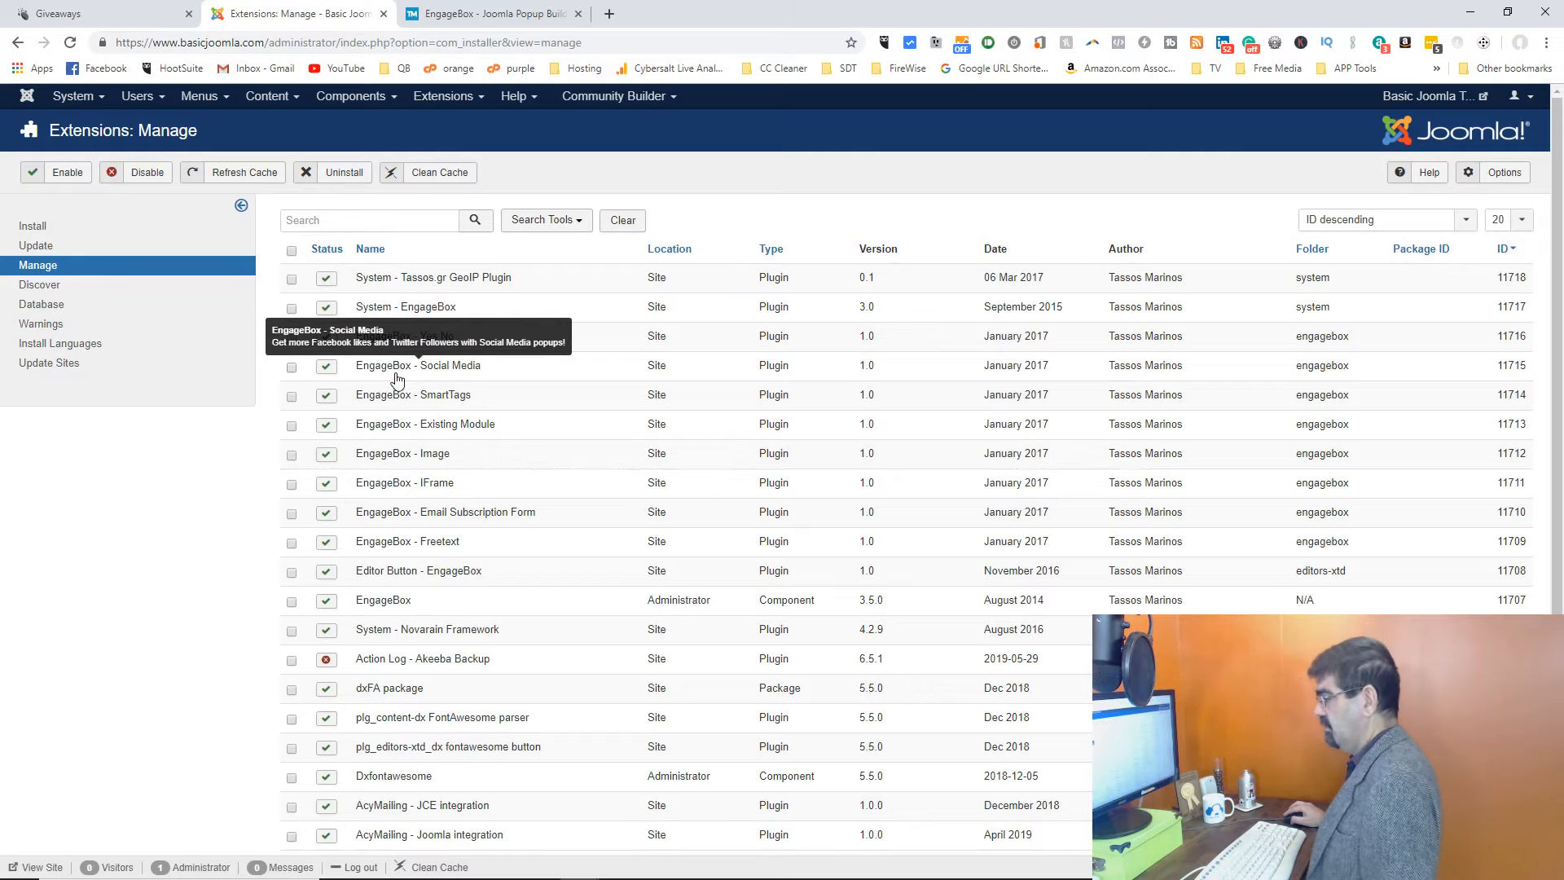
mouse_move(405, 438)
mouse_move(405, 517)
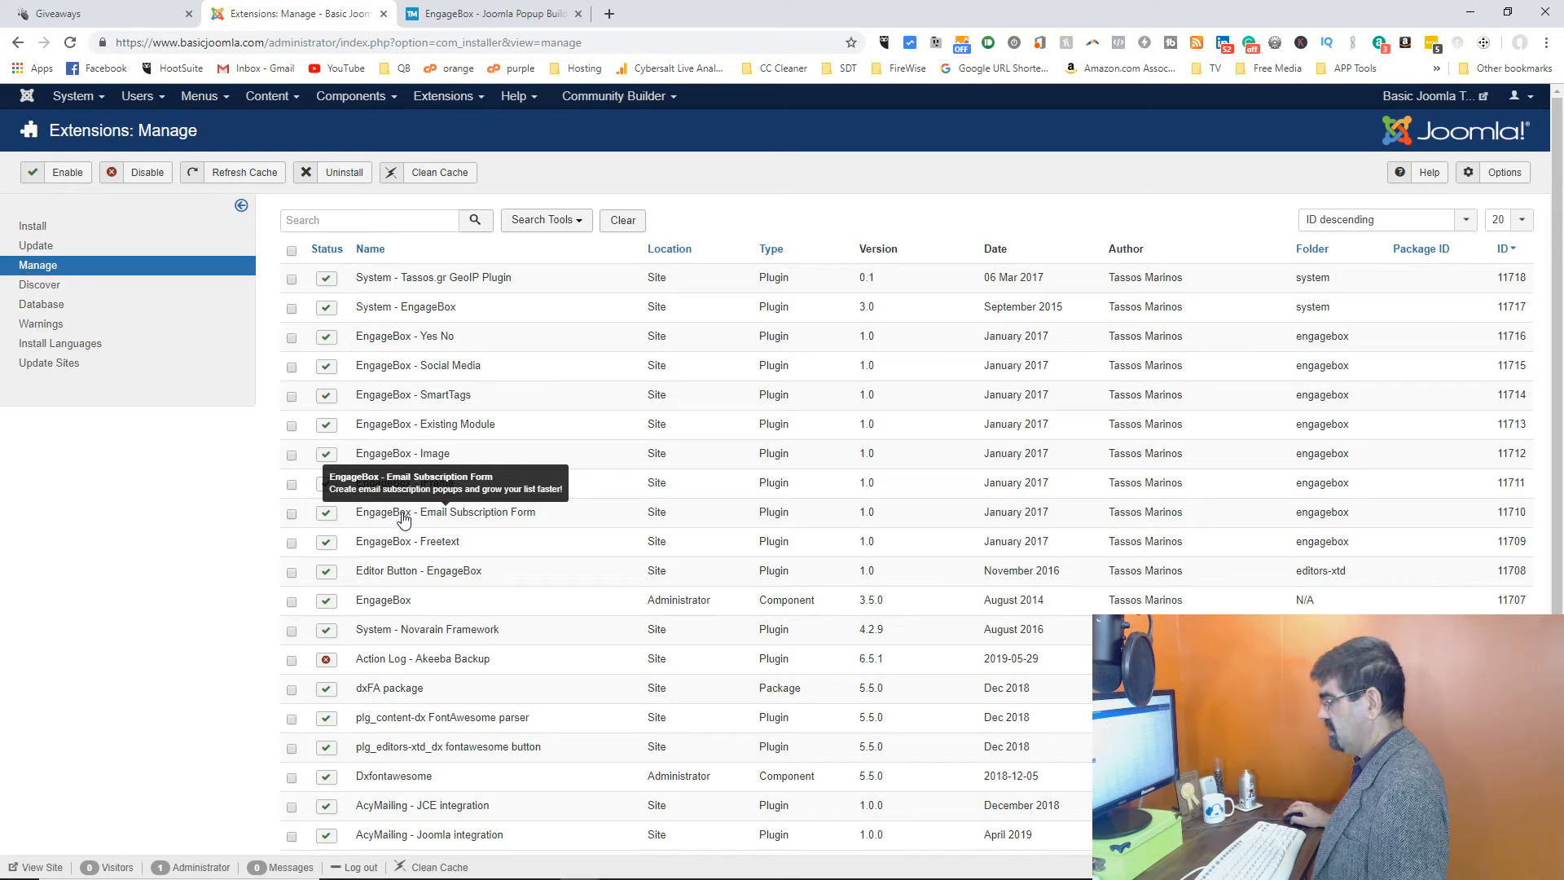
mouse_move(430, 642)
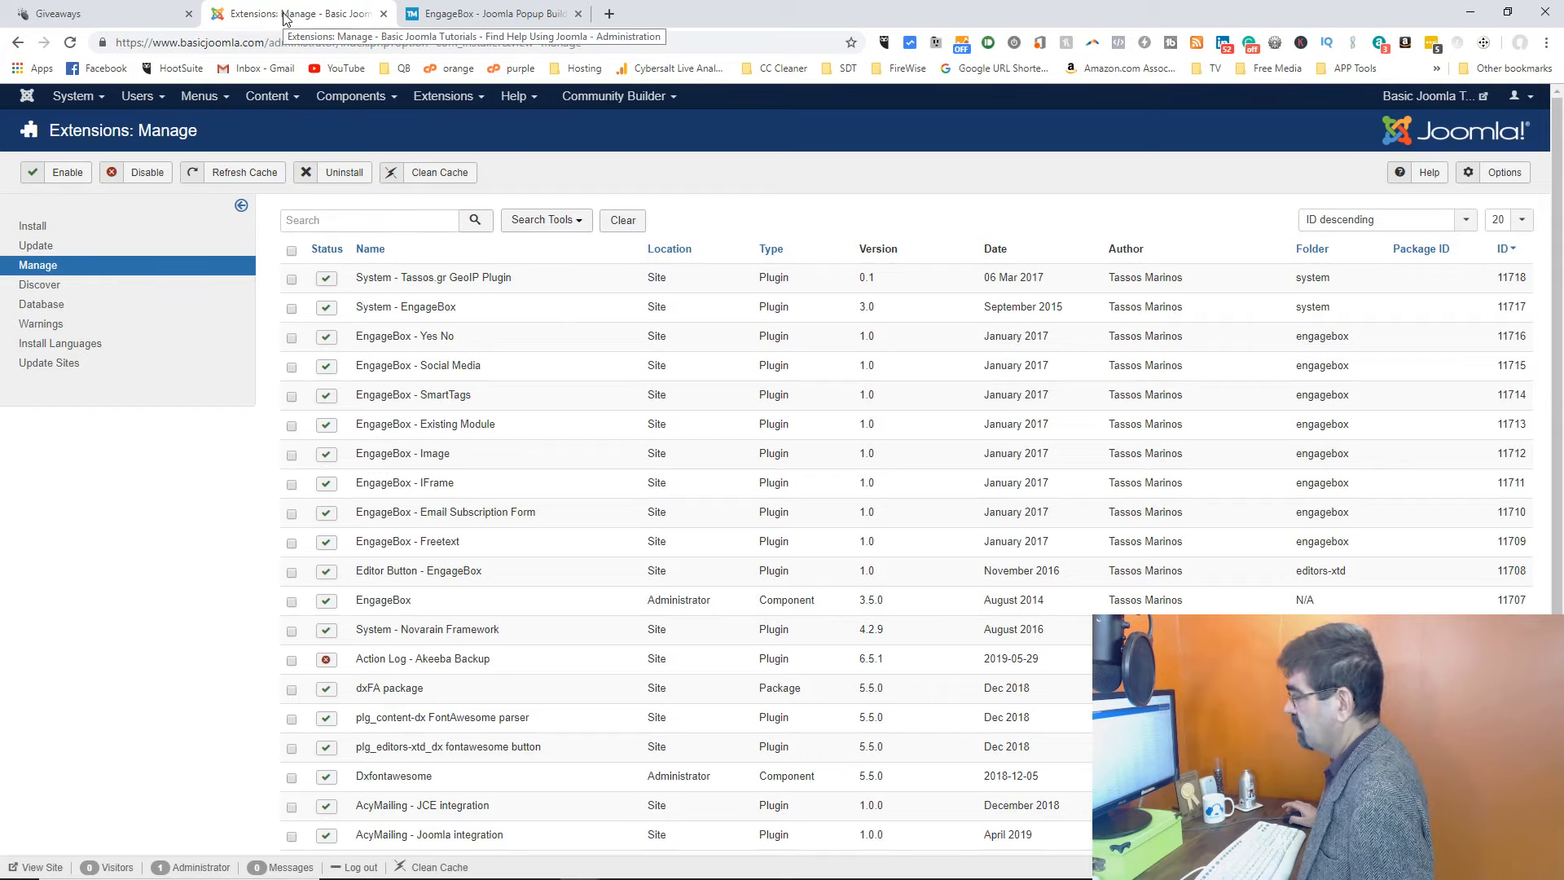
Step: Create a new EngageBox box titled "Newsletter Sign Up"
click(365, 98)
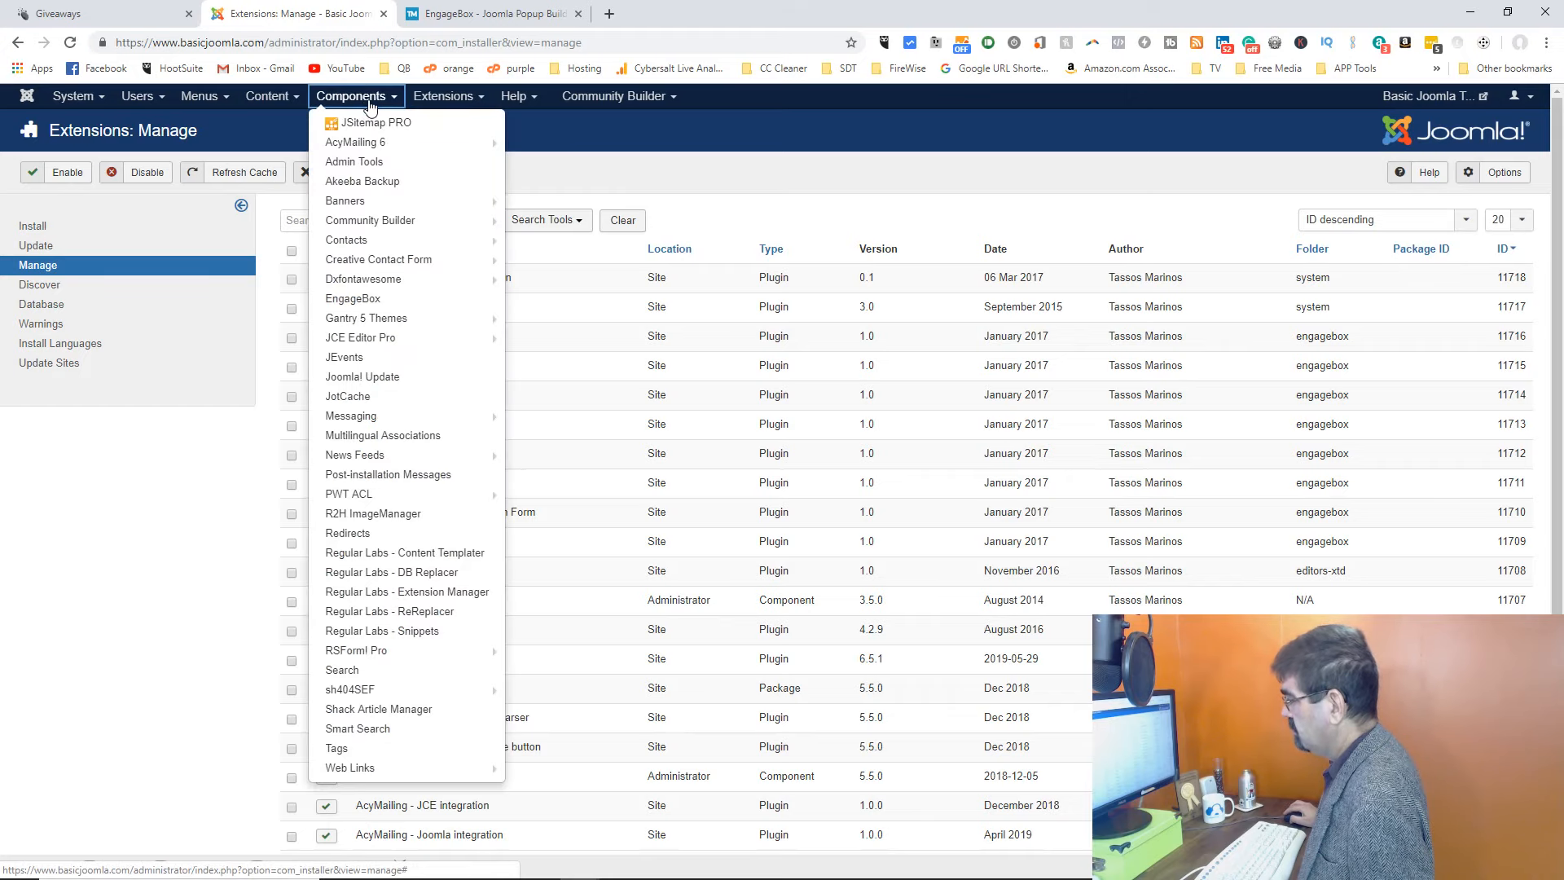
click(353, 300)
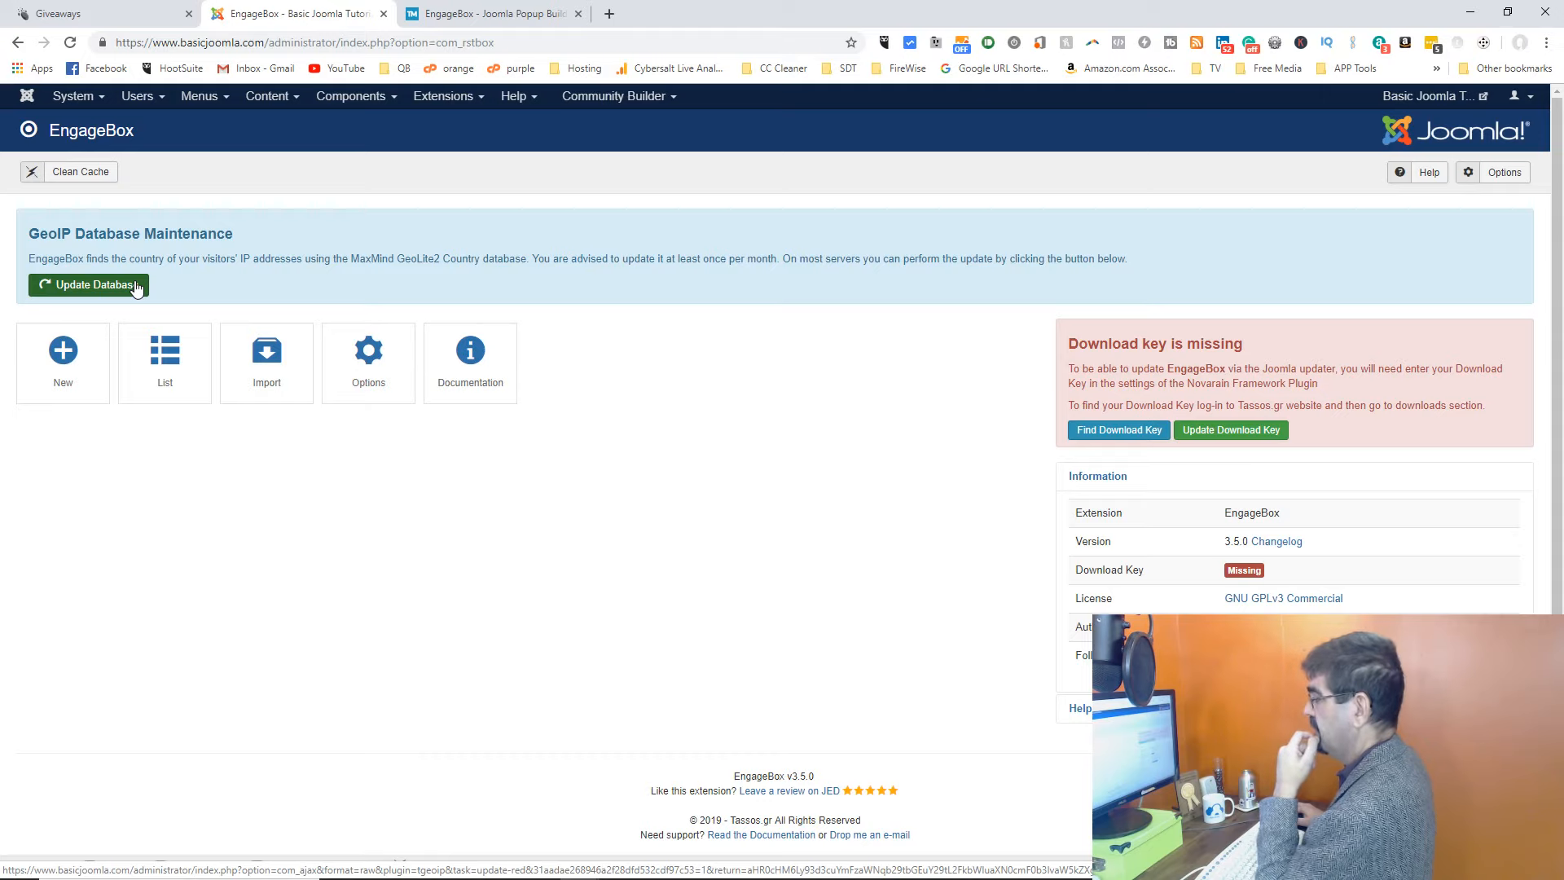
click(69, 367)
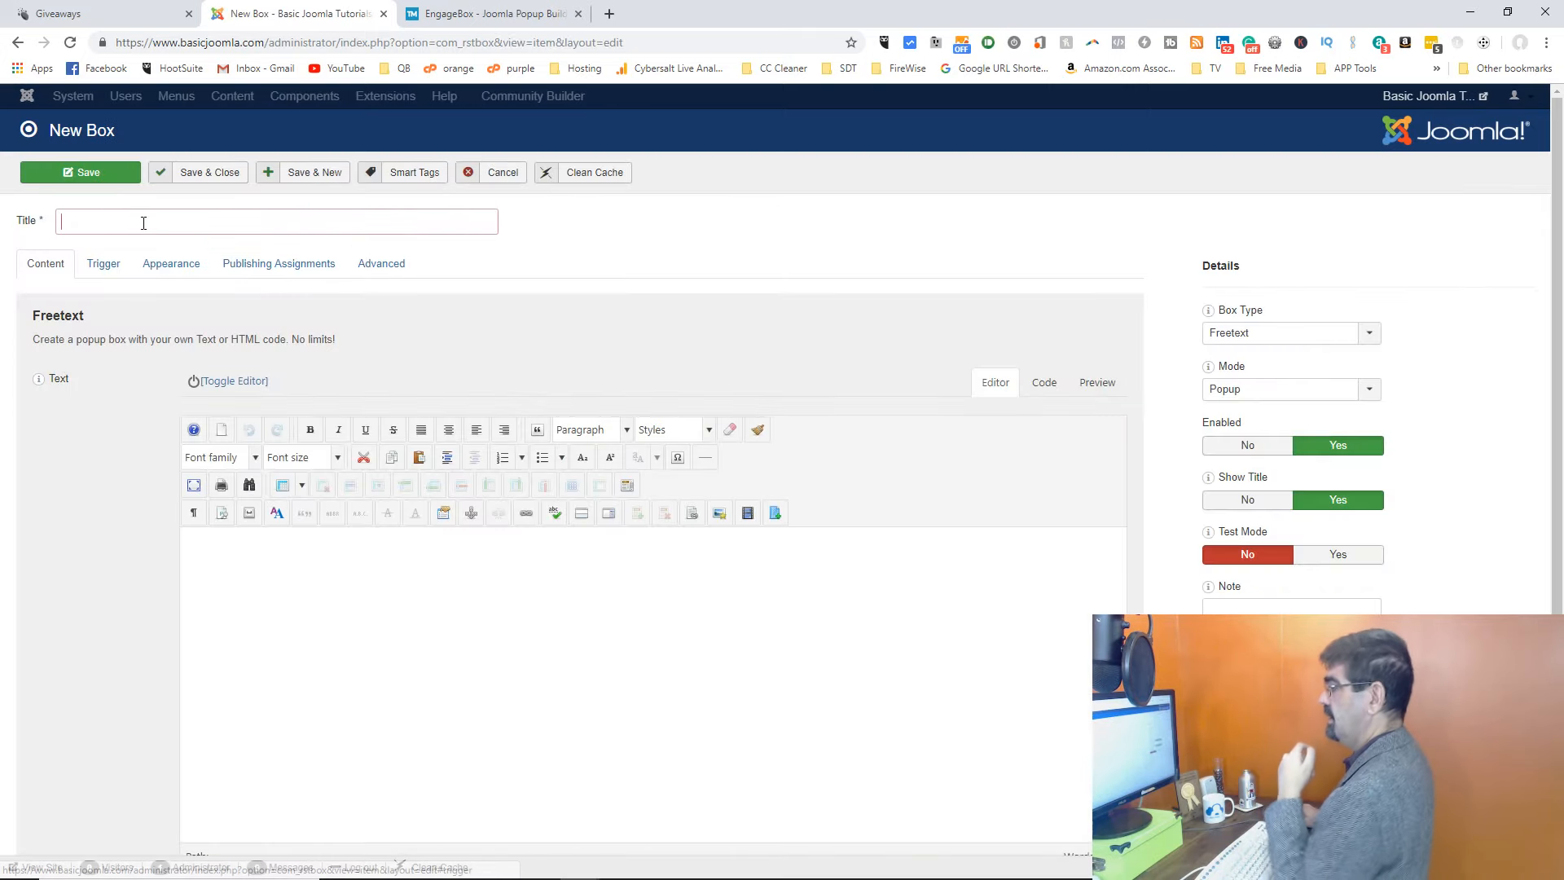
click(144, 223)
text(New)
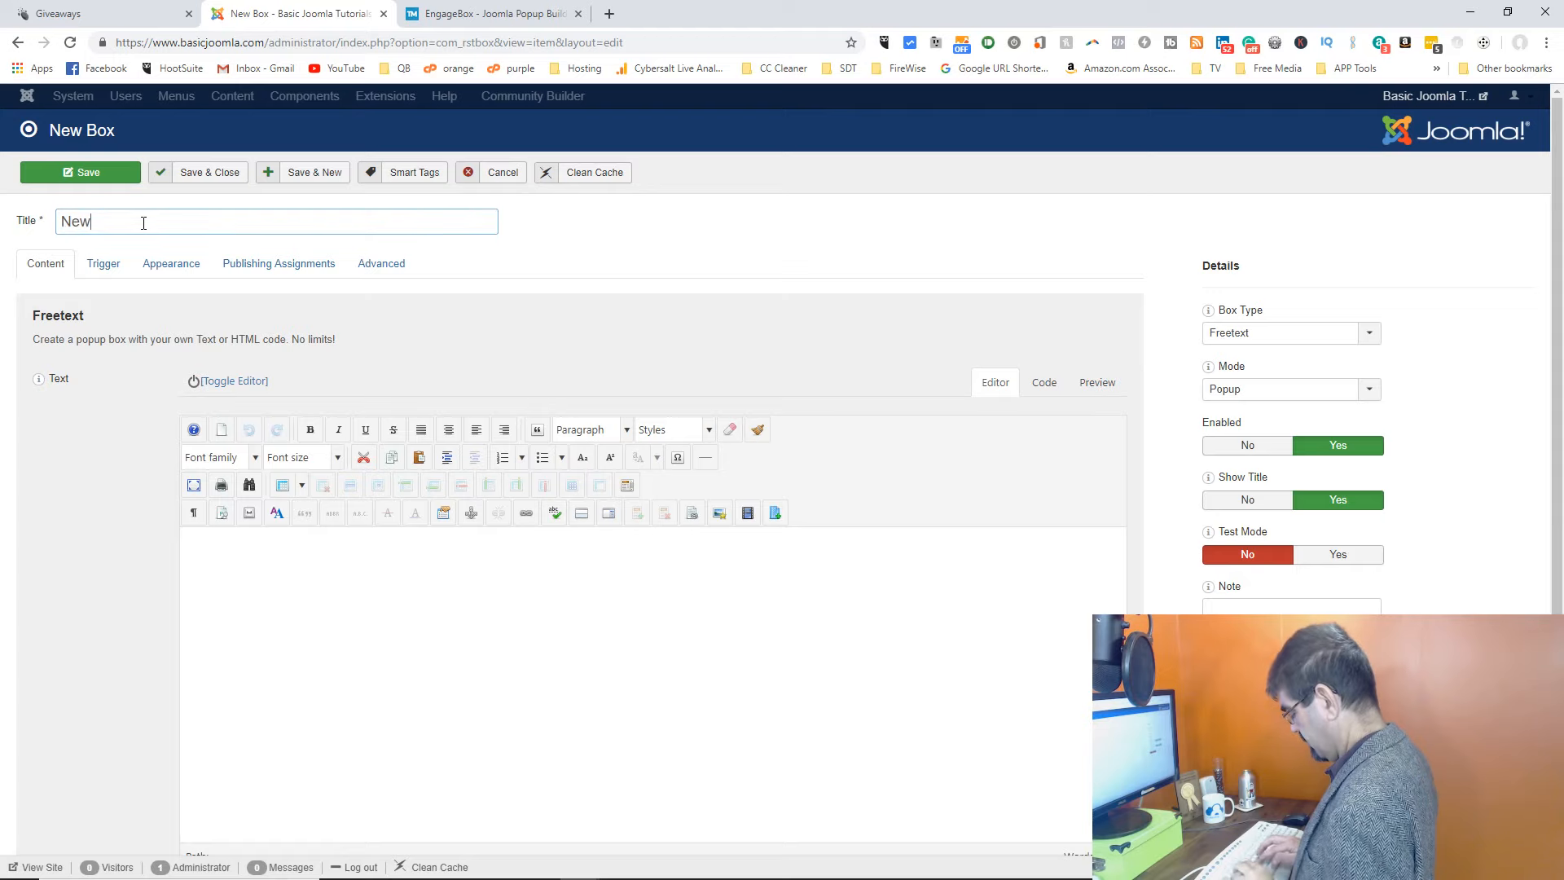
text(sletter Sign Up)
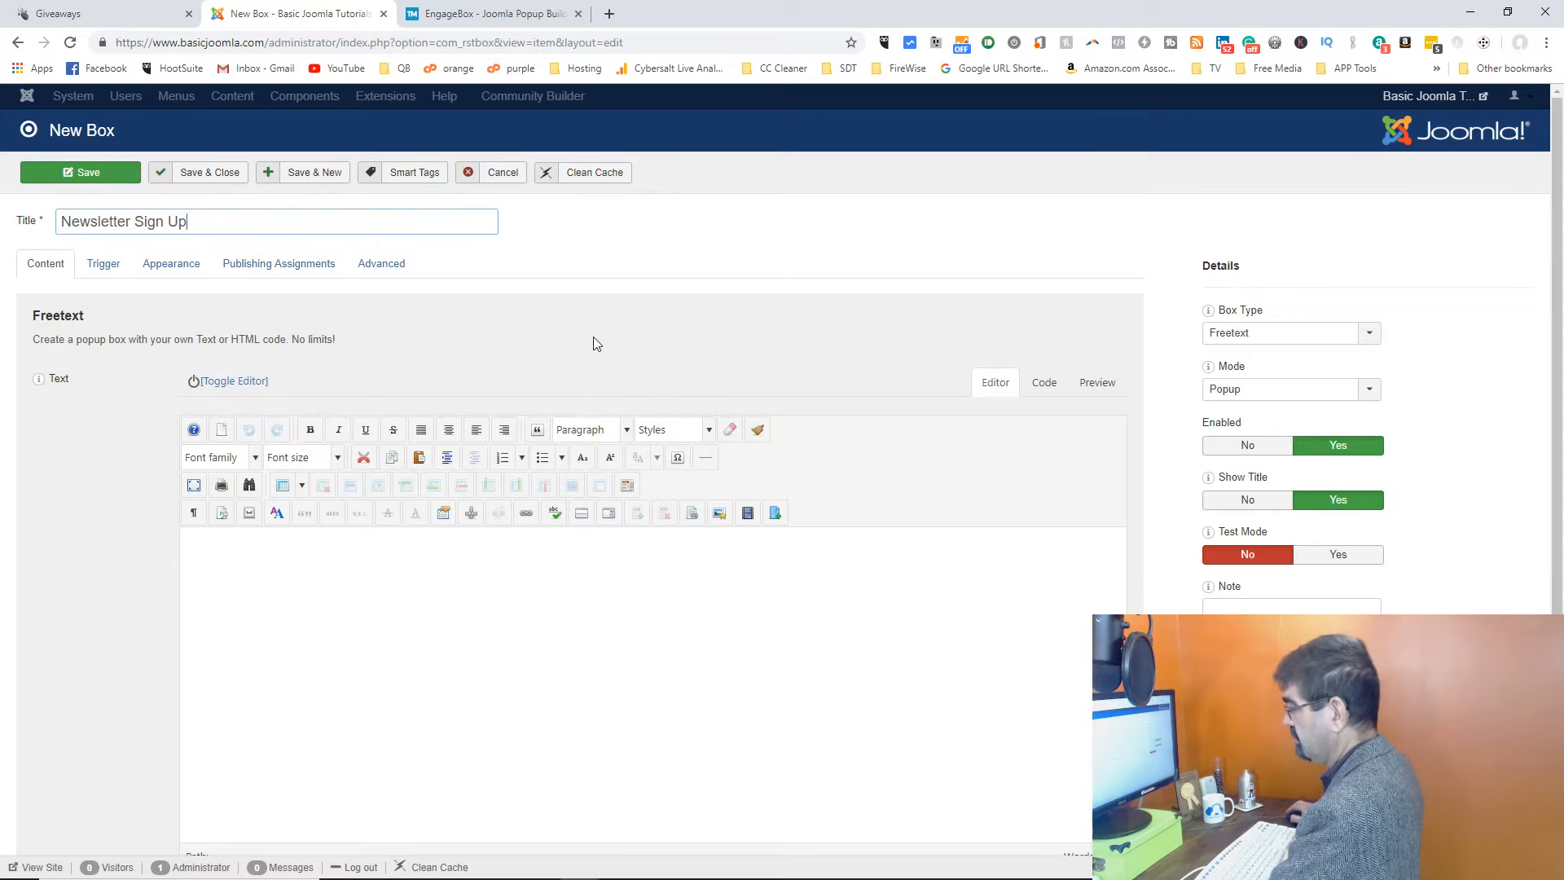
Step: Start inserting a module into the box's Freetext content and search the available modules for "acy"
scroll(594, 337, down, 2)
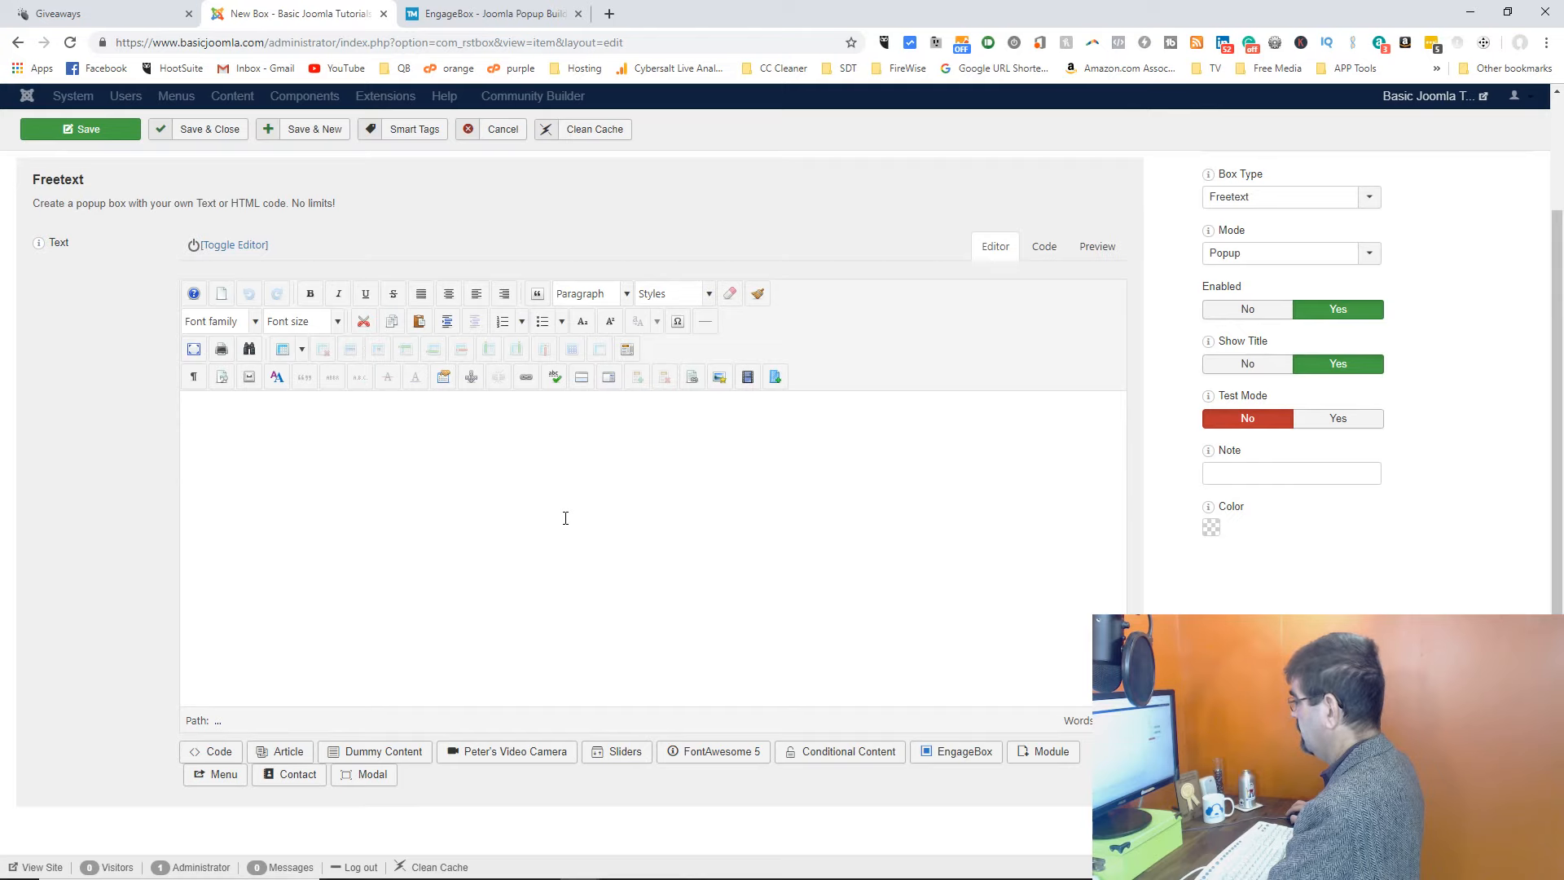
scroll(566, 518, up, 2)
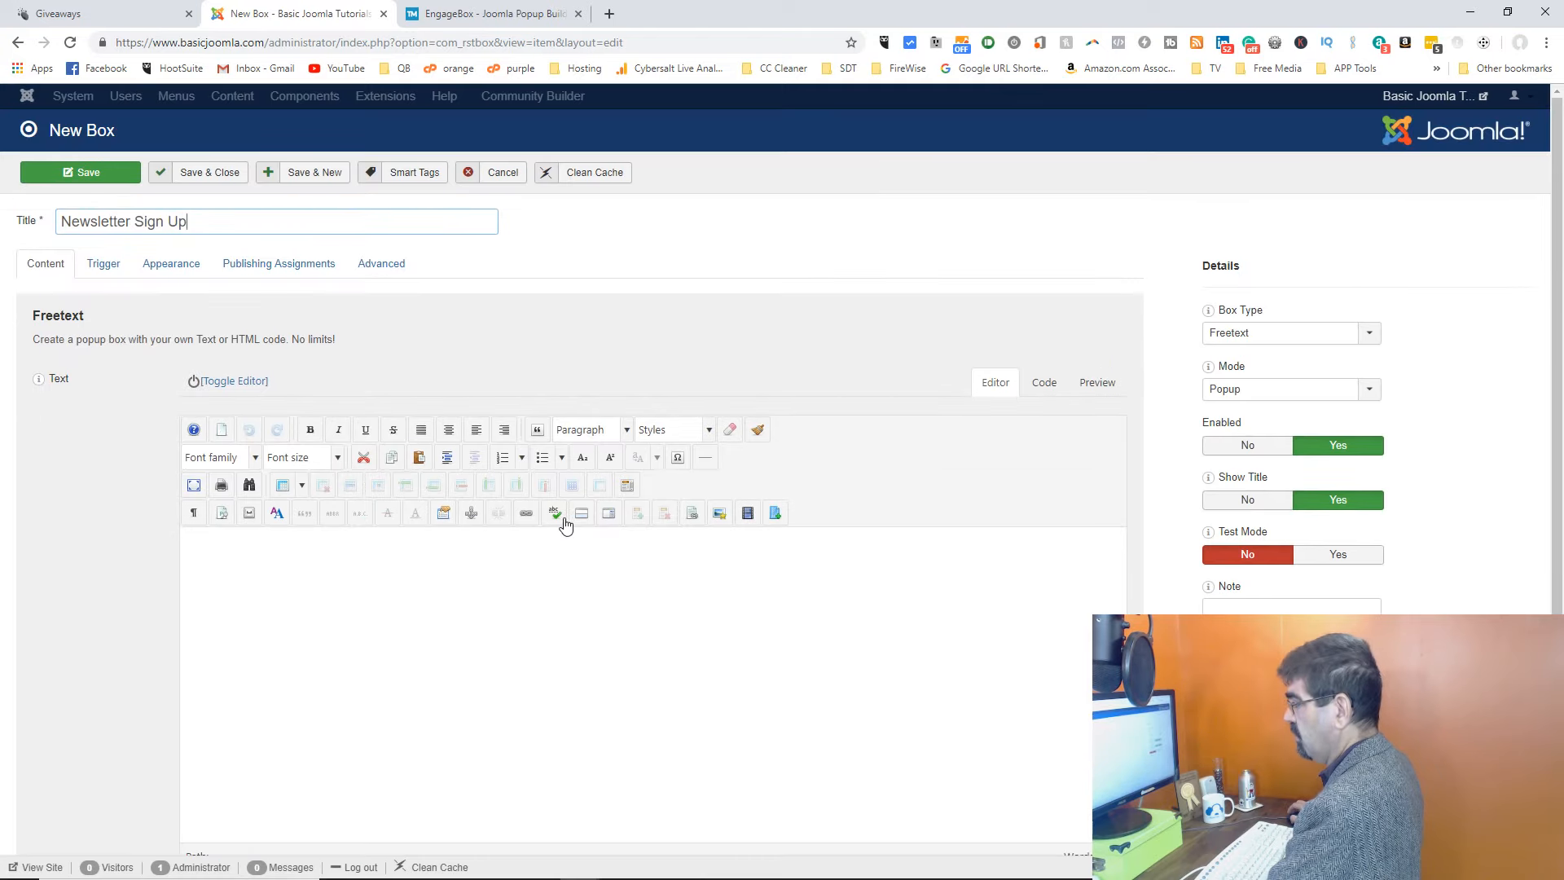
scroll(586, 526, down, 2)
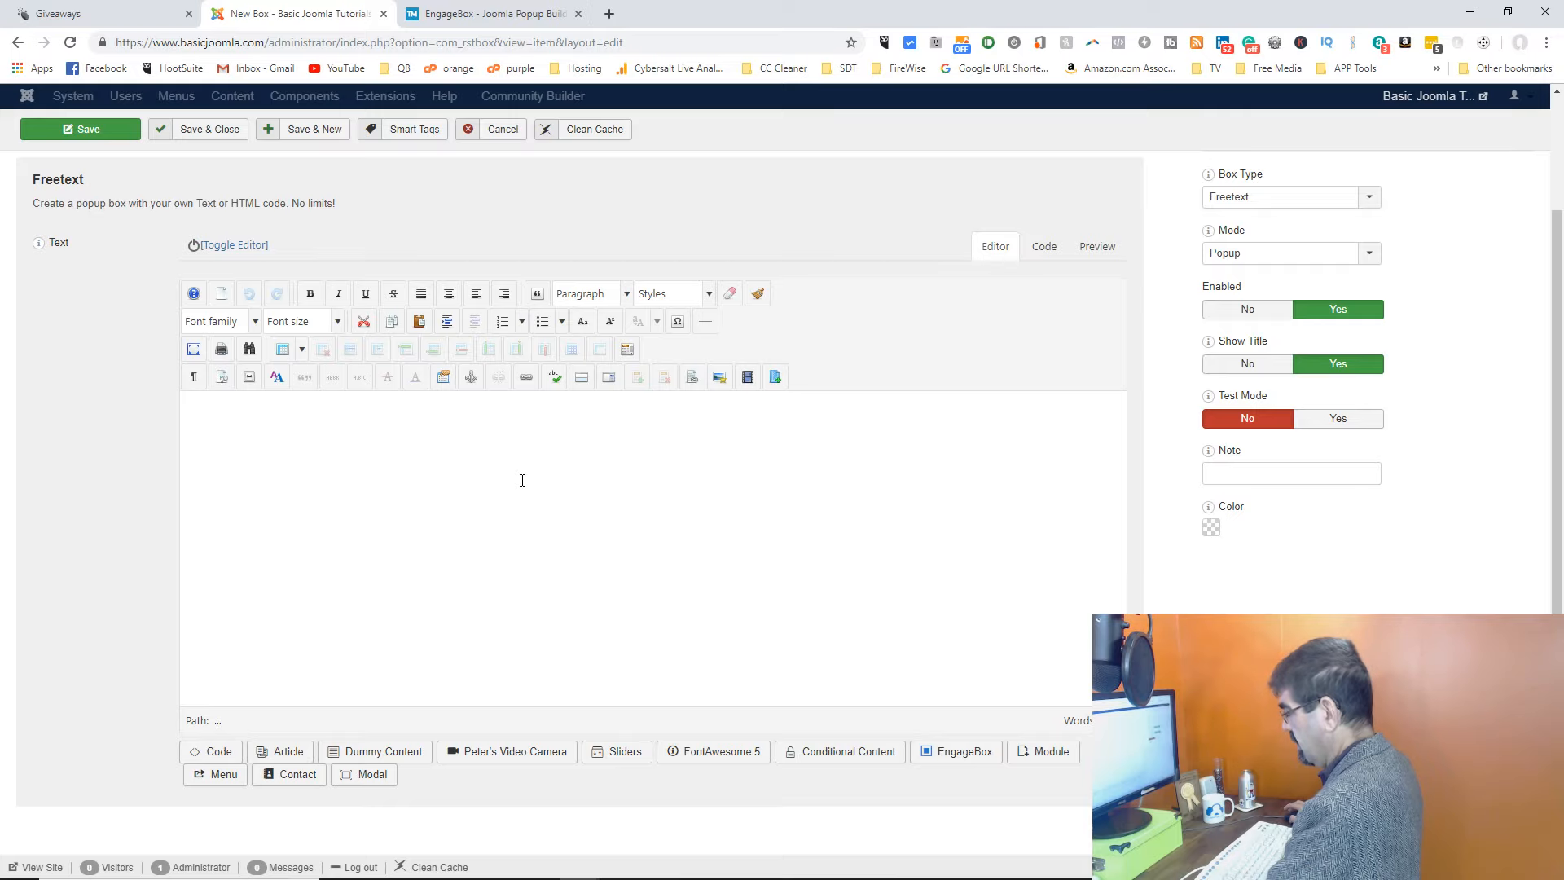
click(456, 419)
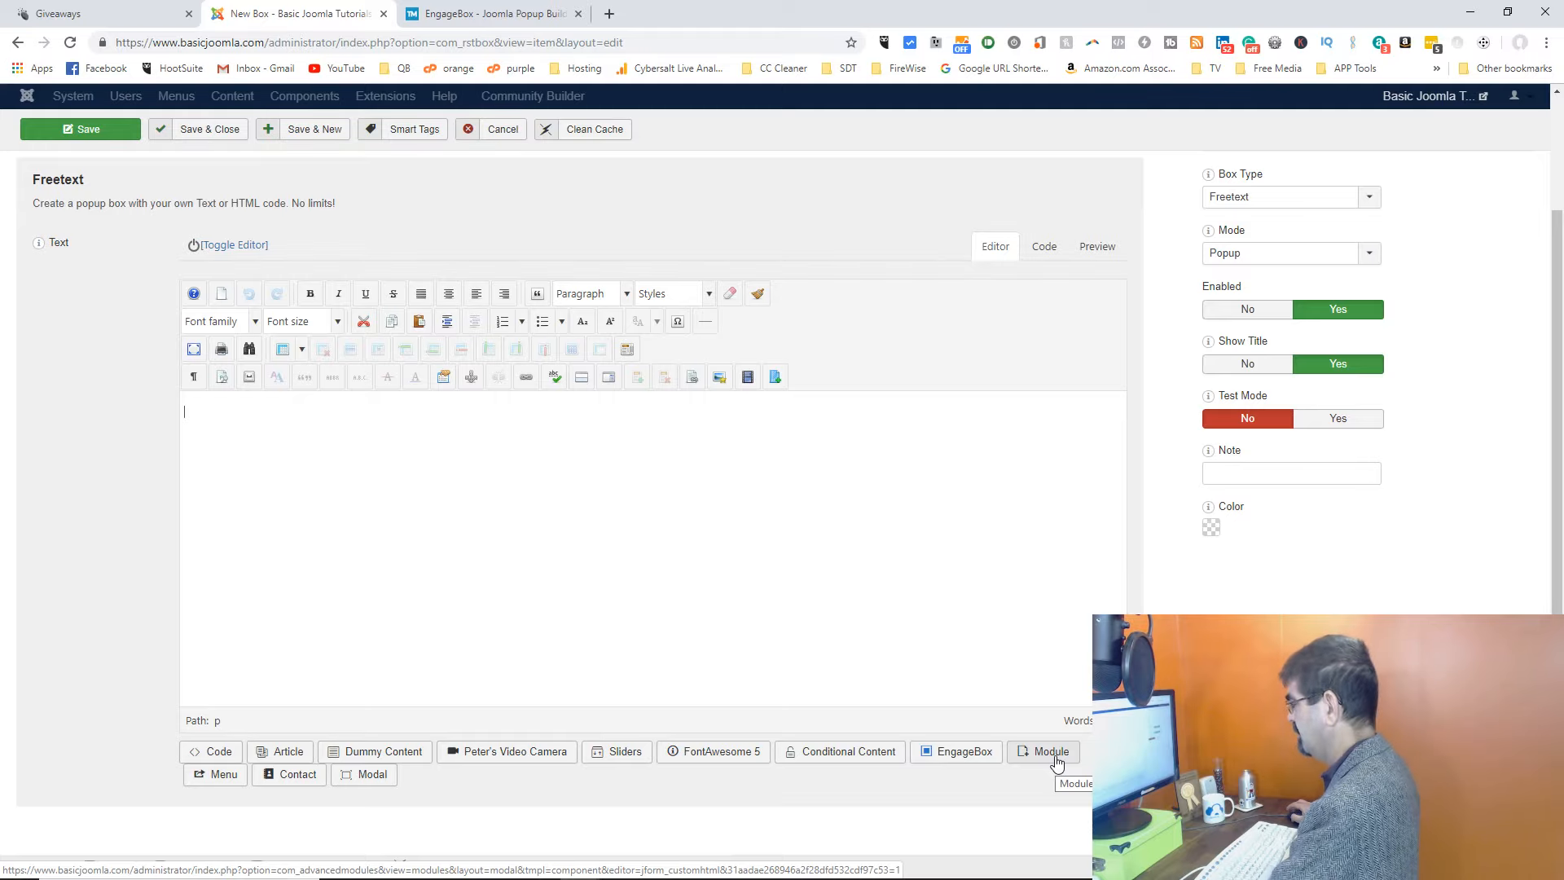
click(1056, 759)
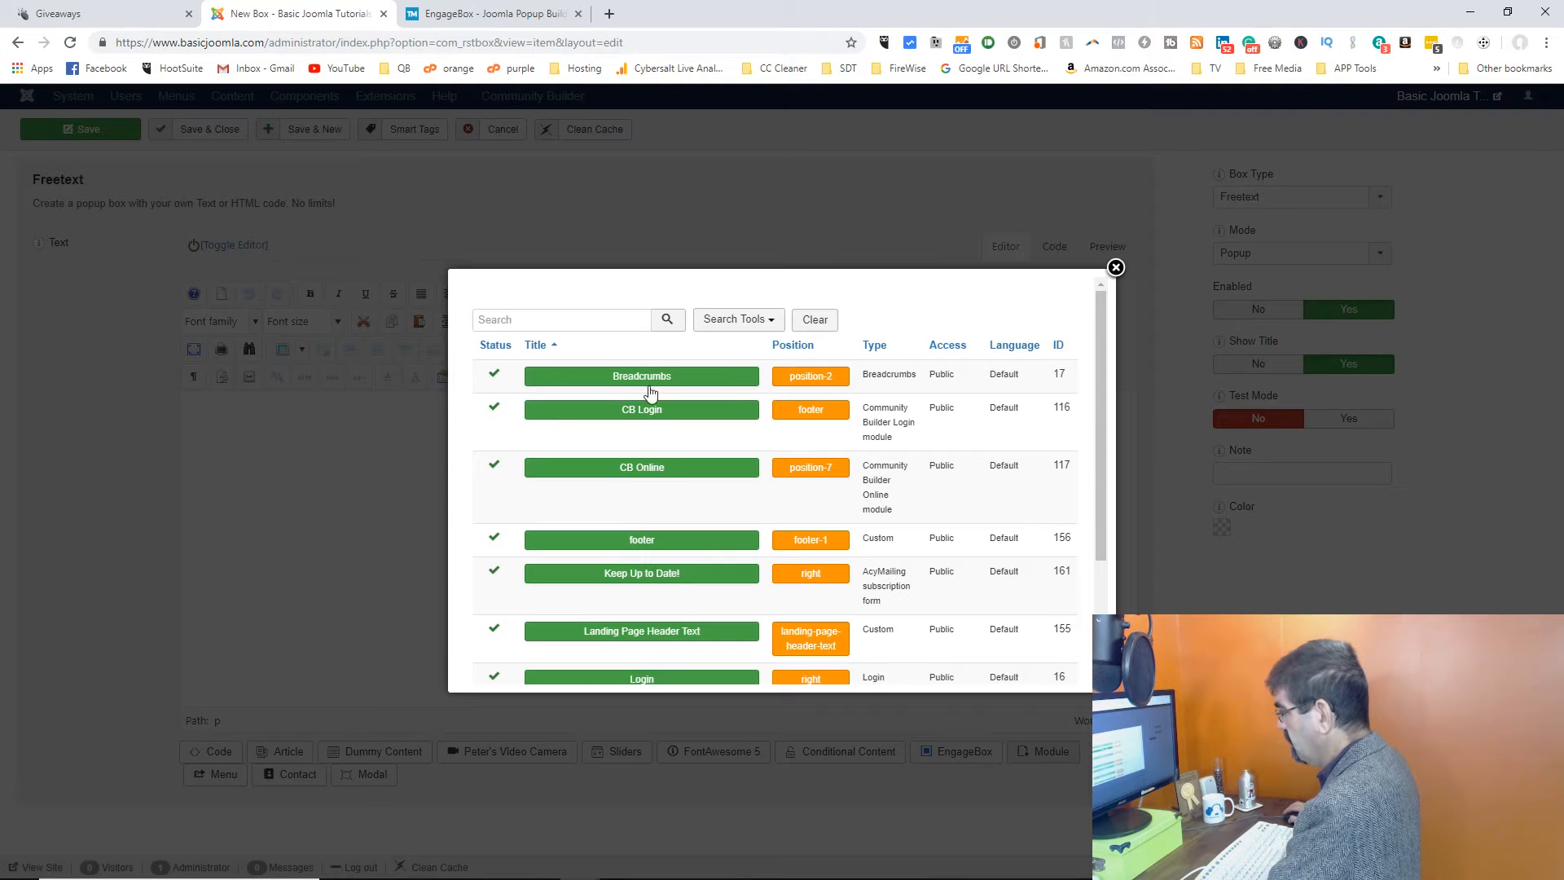
click(546, 319)
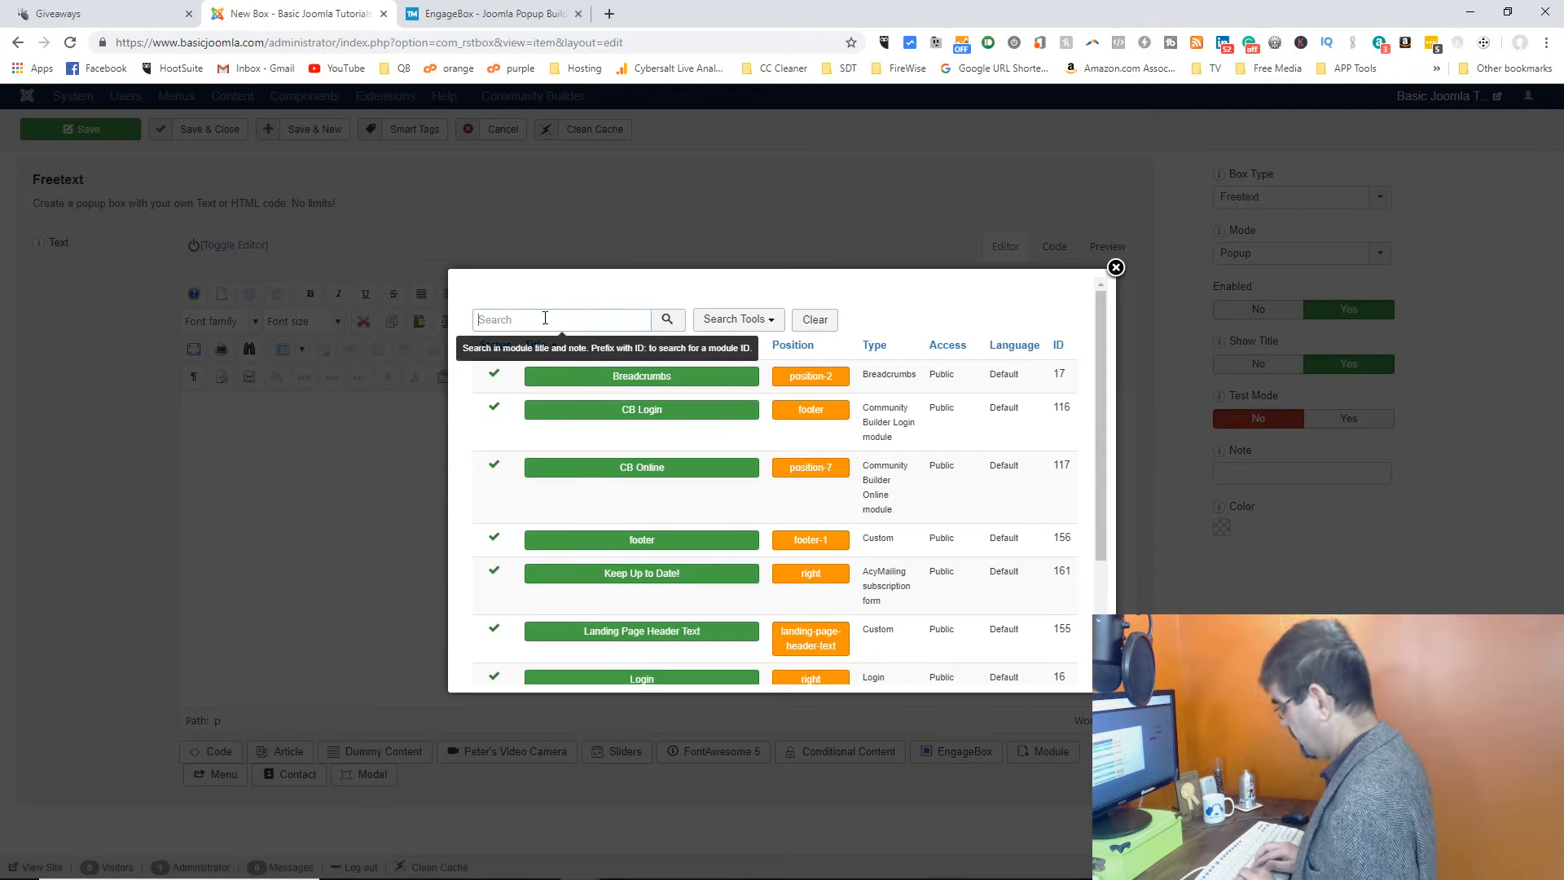
text(acy)
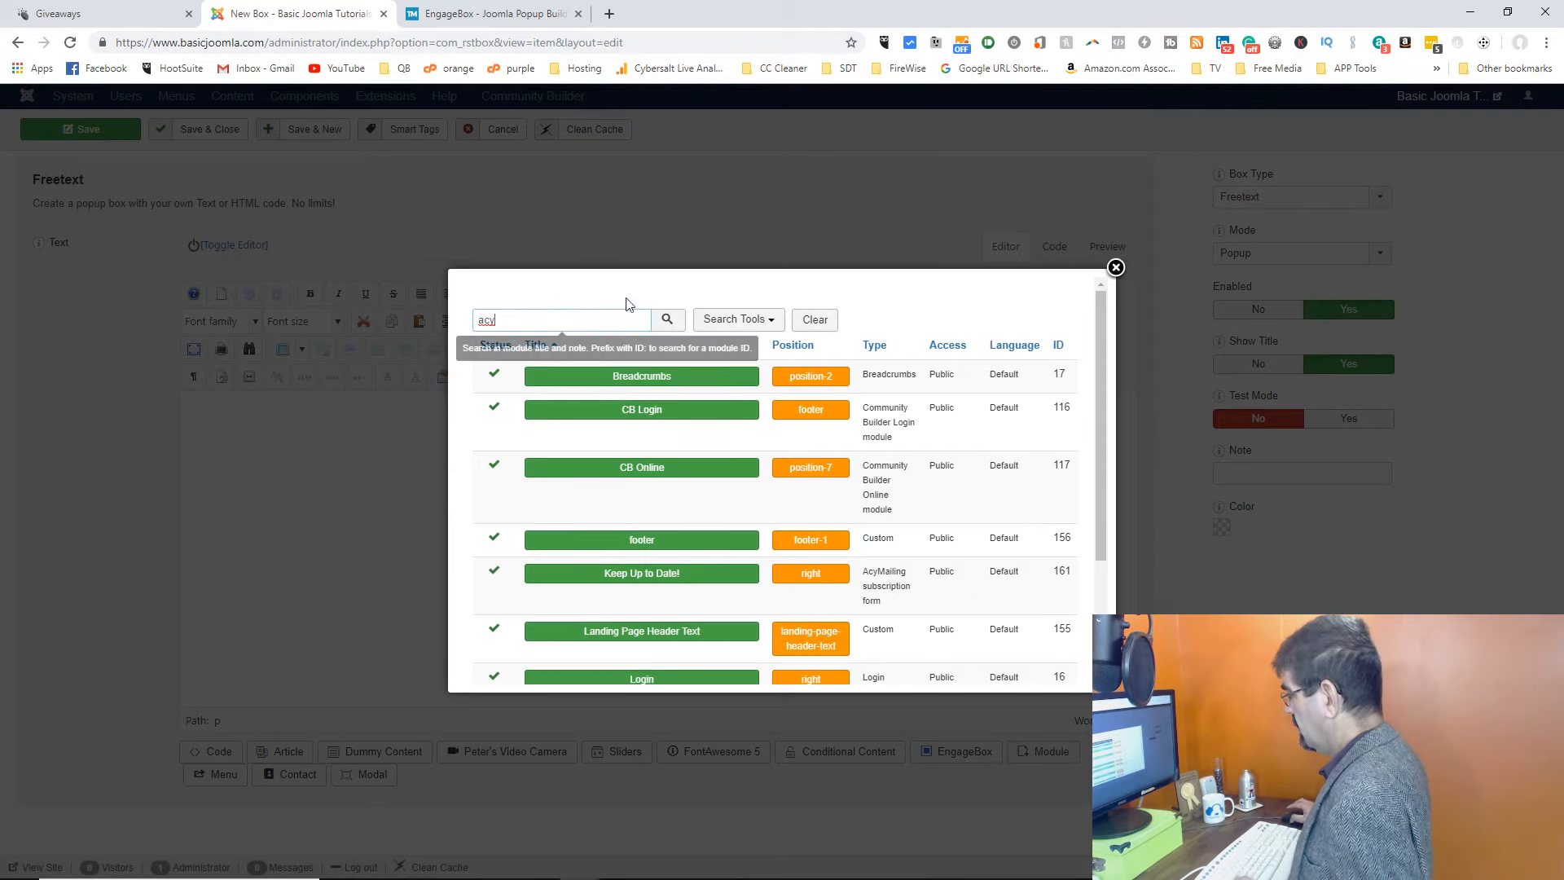
click(669, 320)
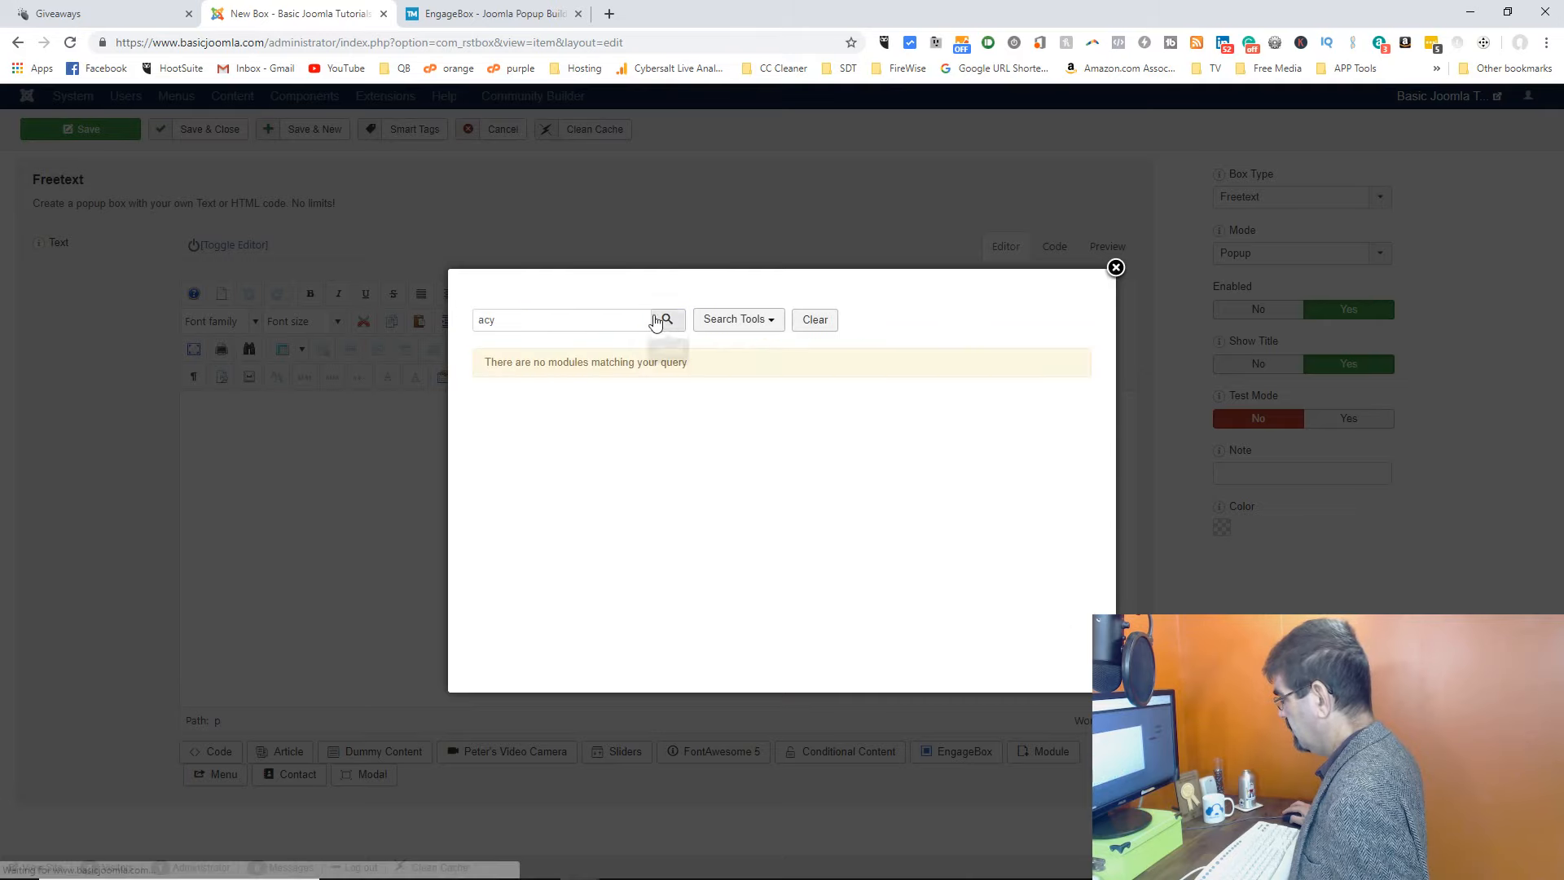
Step: Search the modules for "keep", insert the Keep Up to Date! module into the box text and centre it
click(550, 319)
double_click(550, 319)
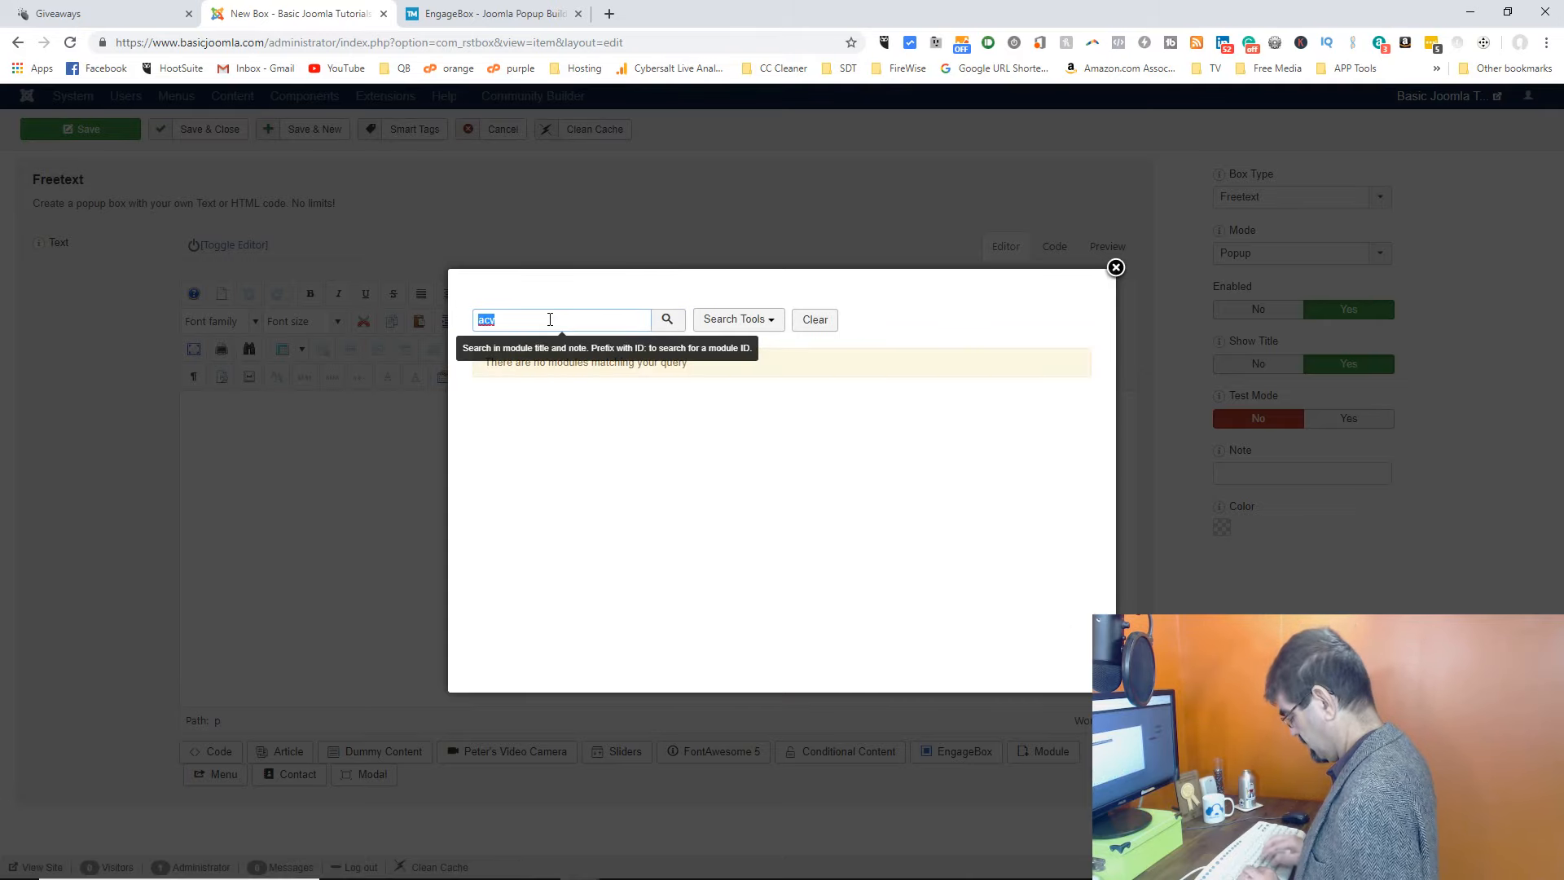
text(keep)
key(Return)
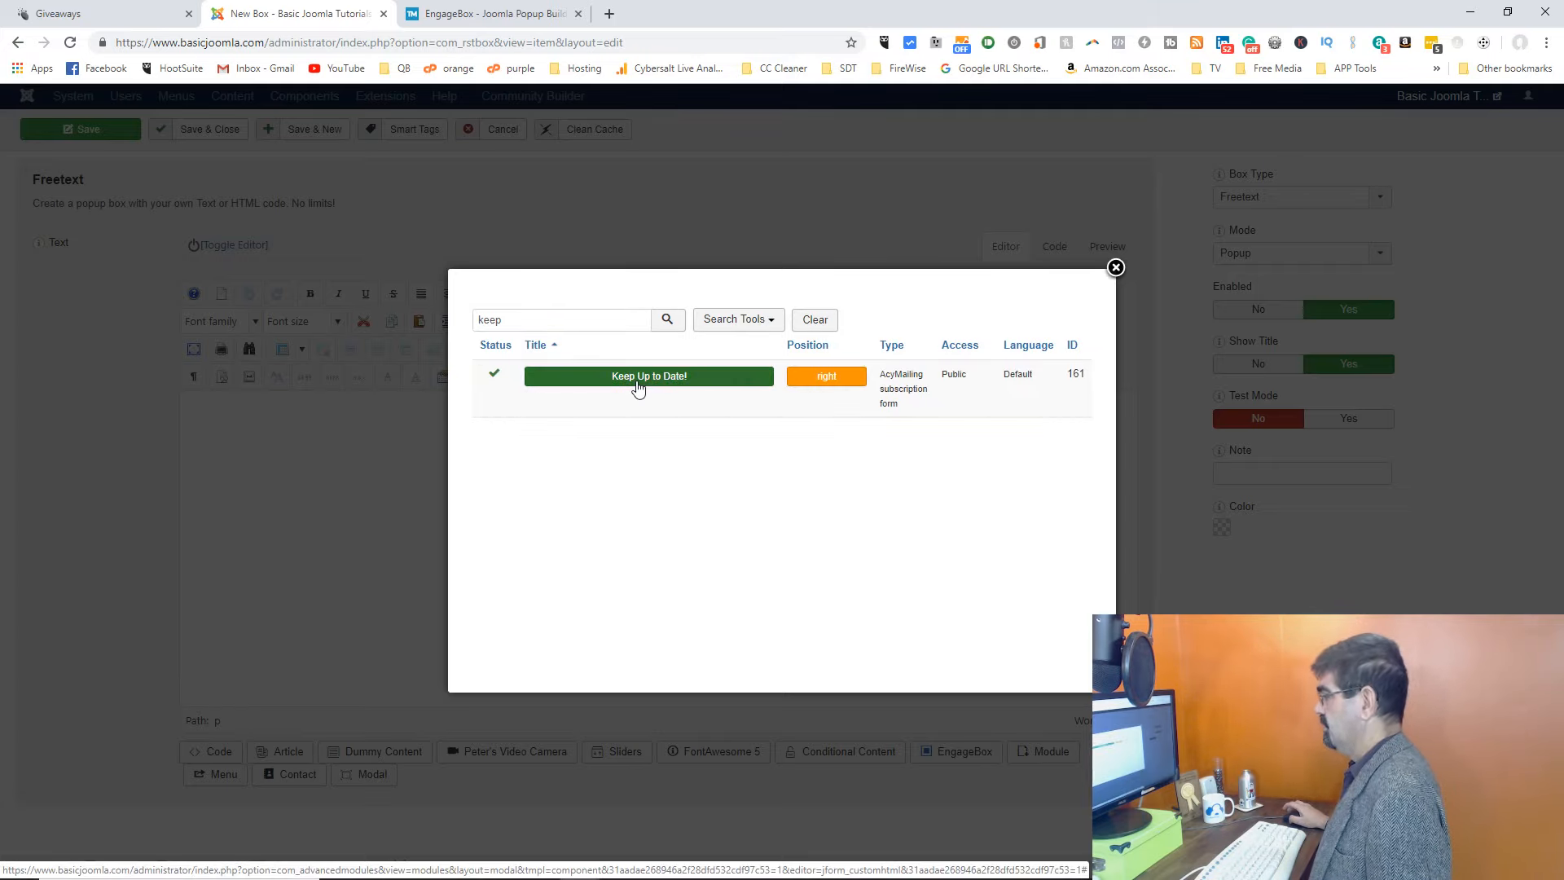
click(638, 377)
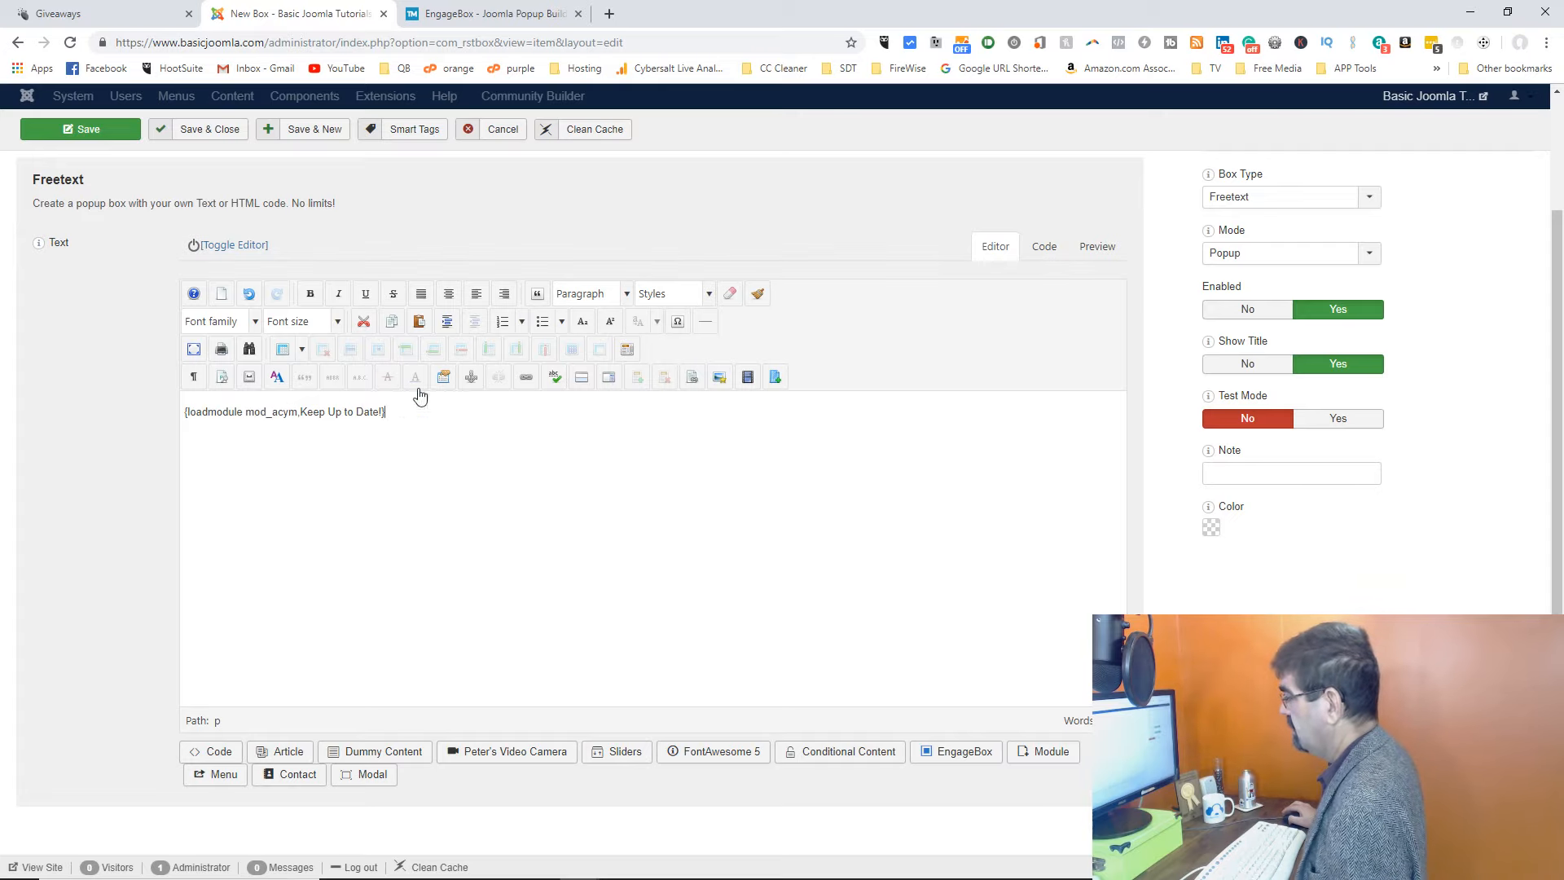
click(449, 296)
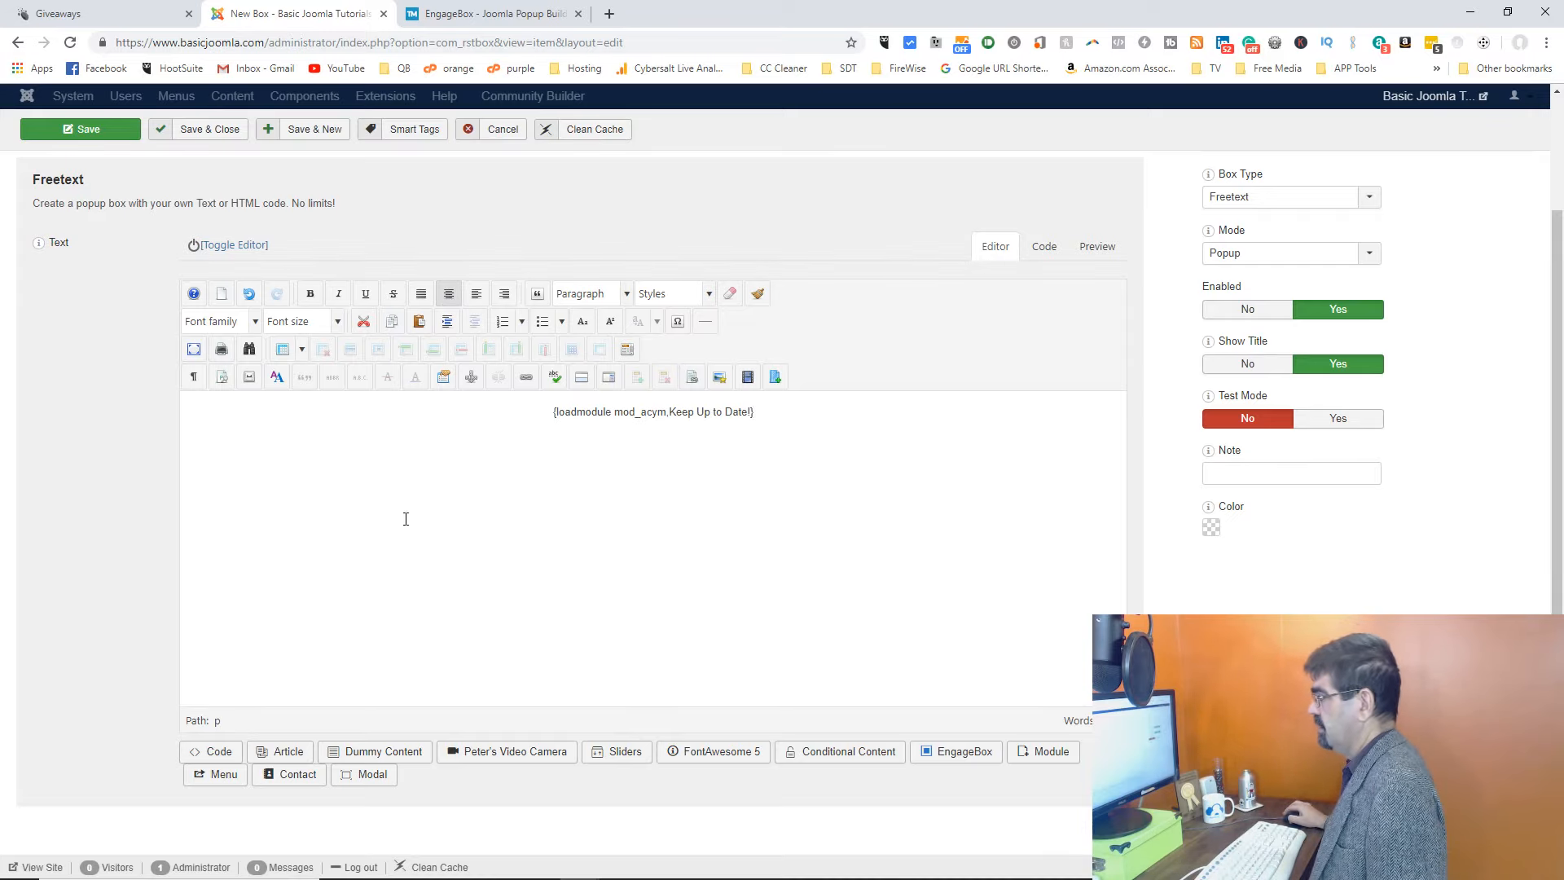
Step: Set the box's Enabled option to No and save the box
scroll(392, 496, up, 1)
scroll(392, 496, up, 1)
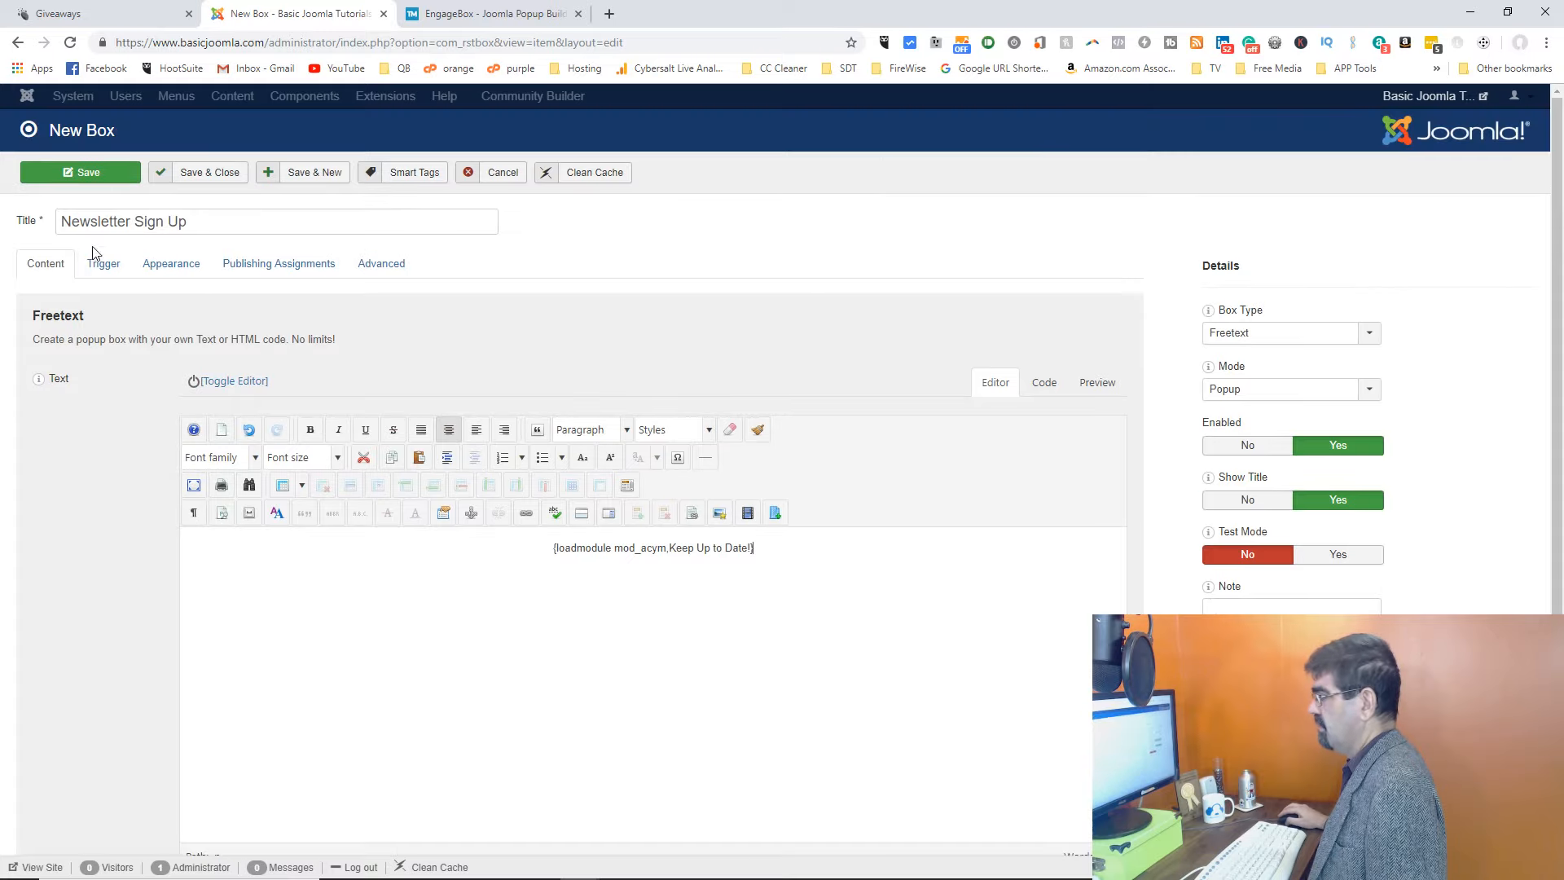
click(1248, 447)
click(90, 176)
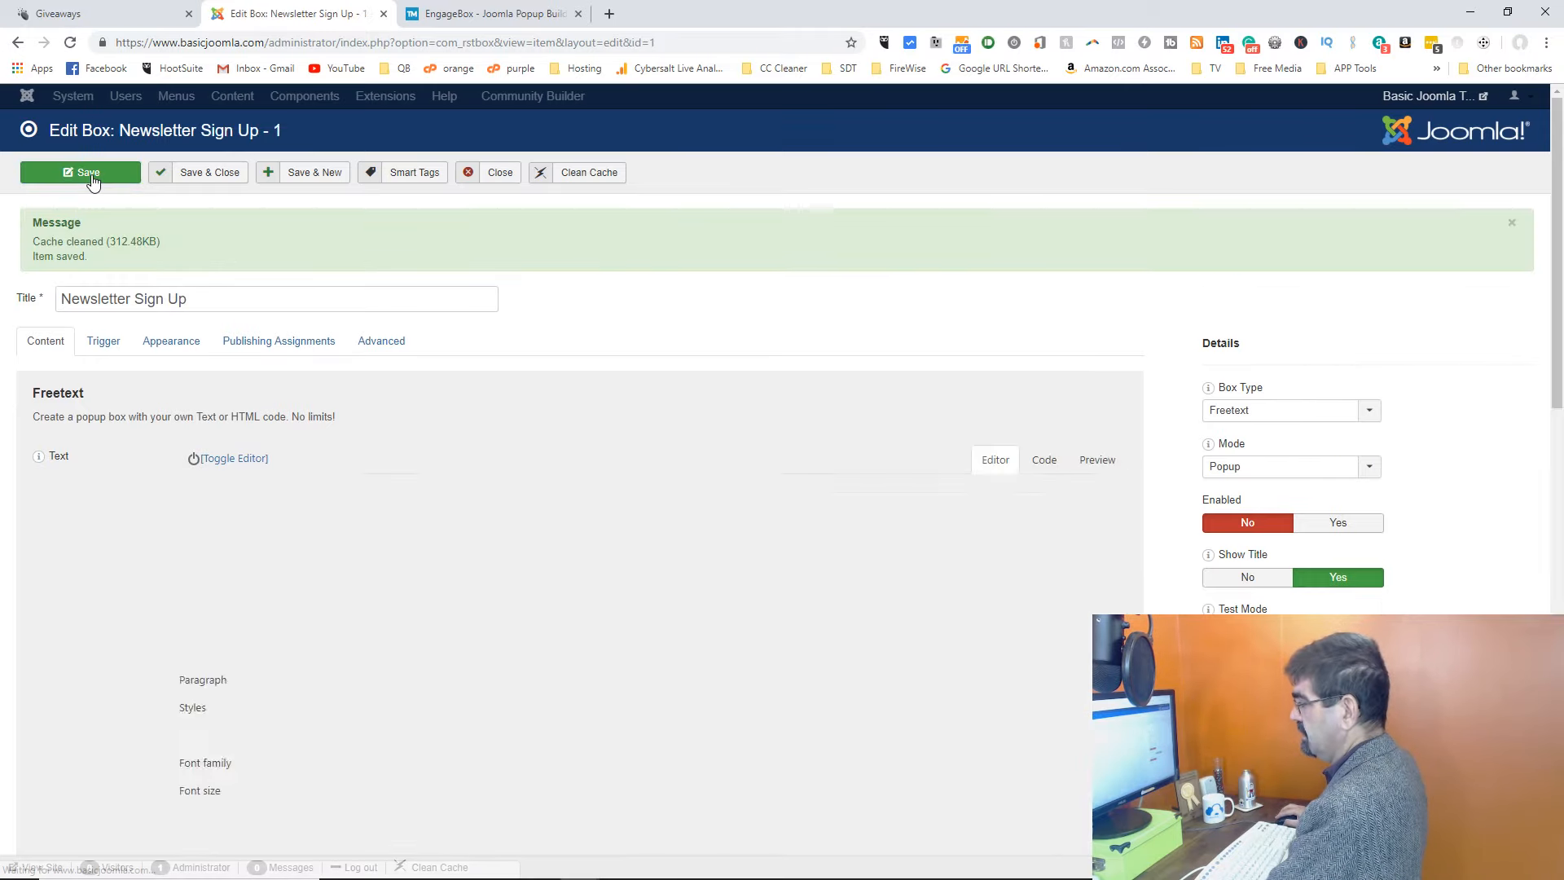
scroll(785, 349, down, 1)
scroll(785, 348, down, 2)
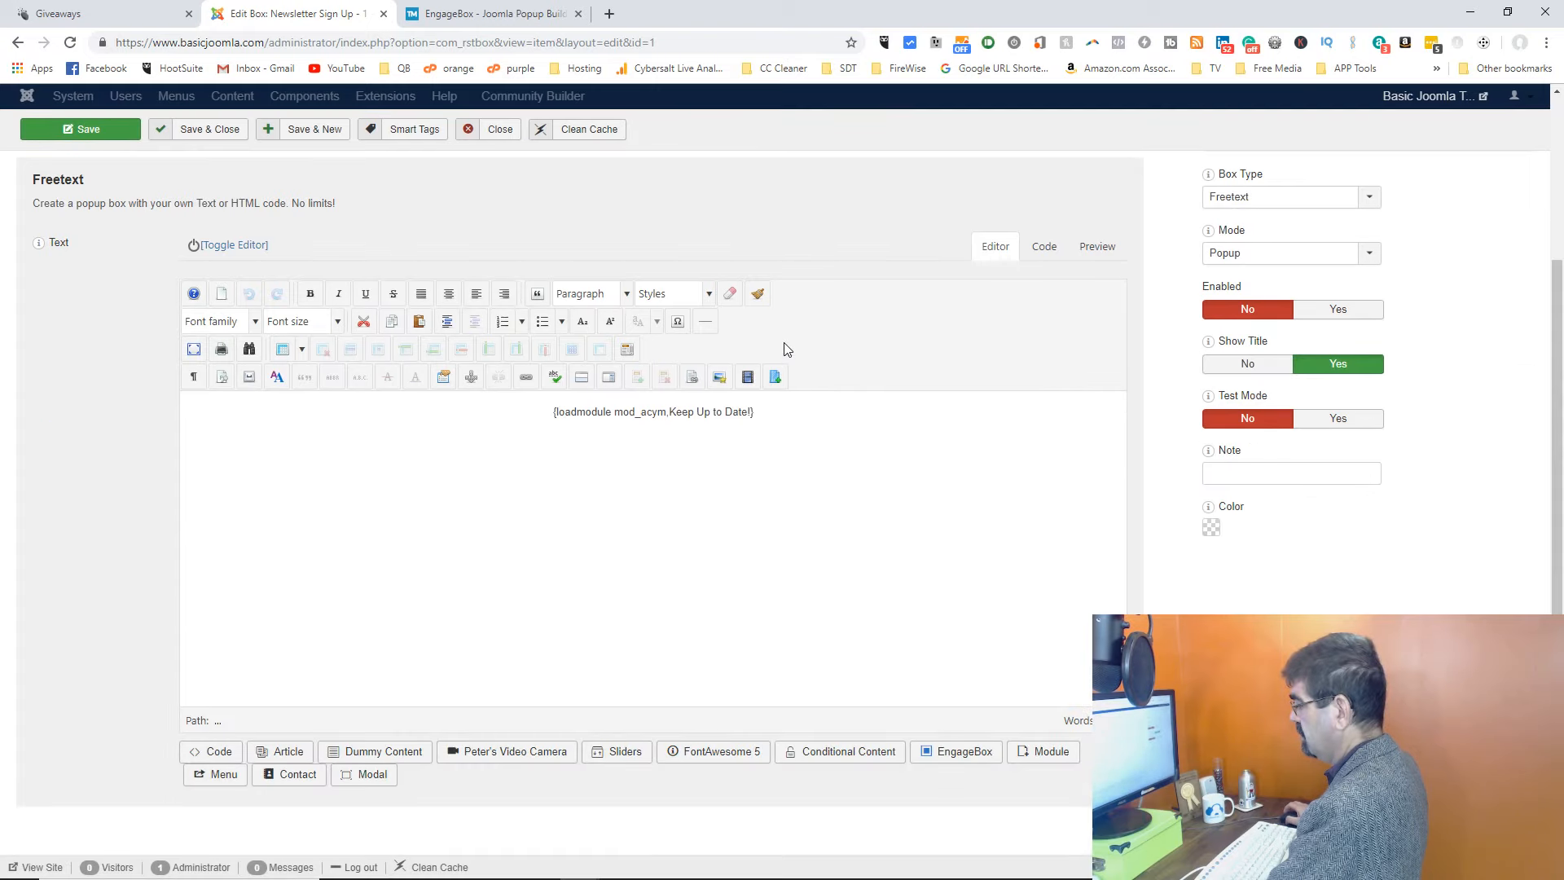
scroll(784, 349, up, 3)
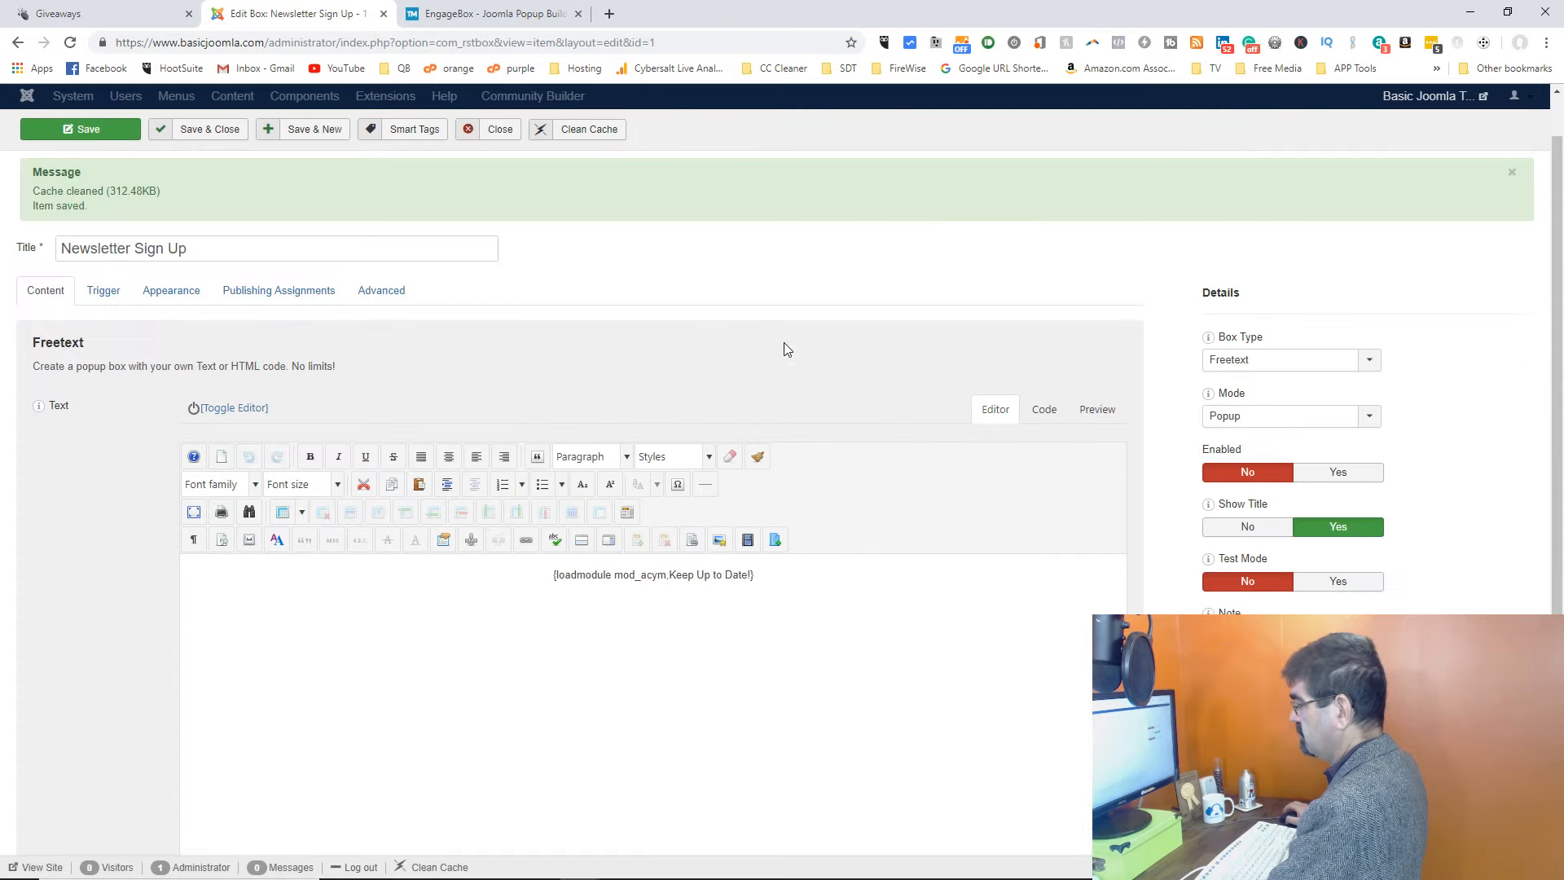
Step: Review the box's Trigger settings and the available Trigger Point options
click(104, 292)
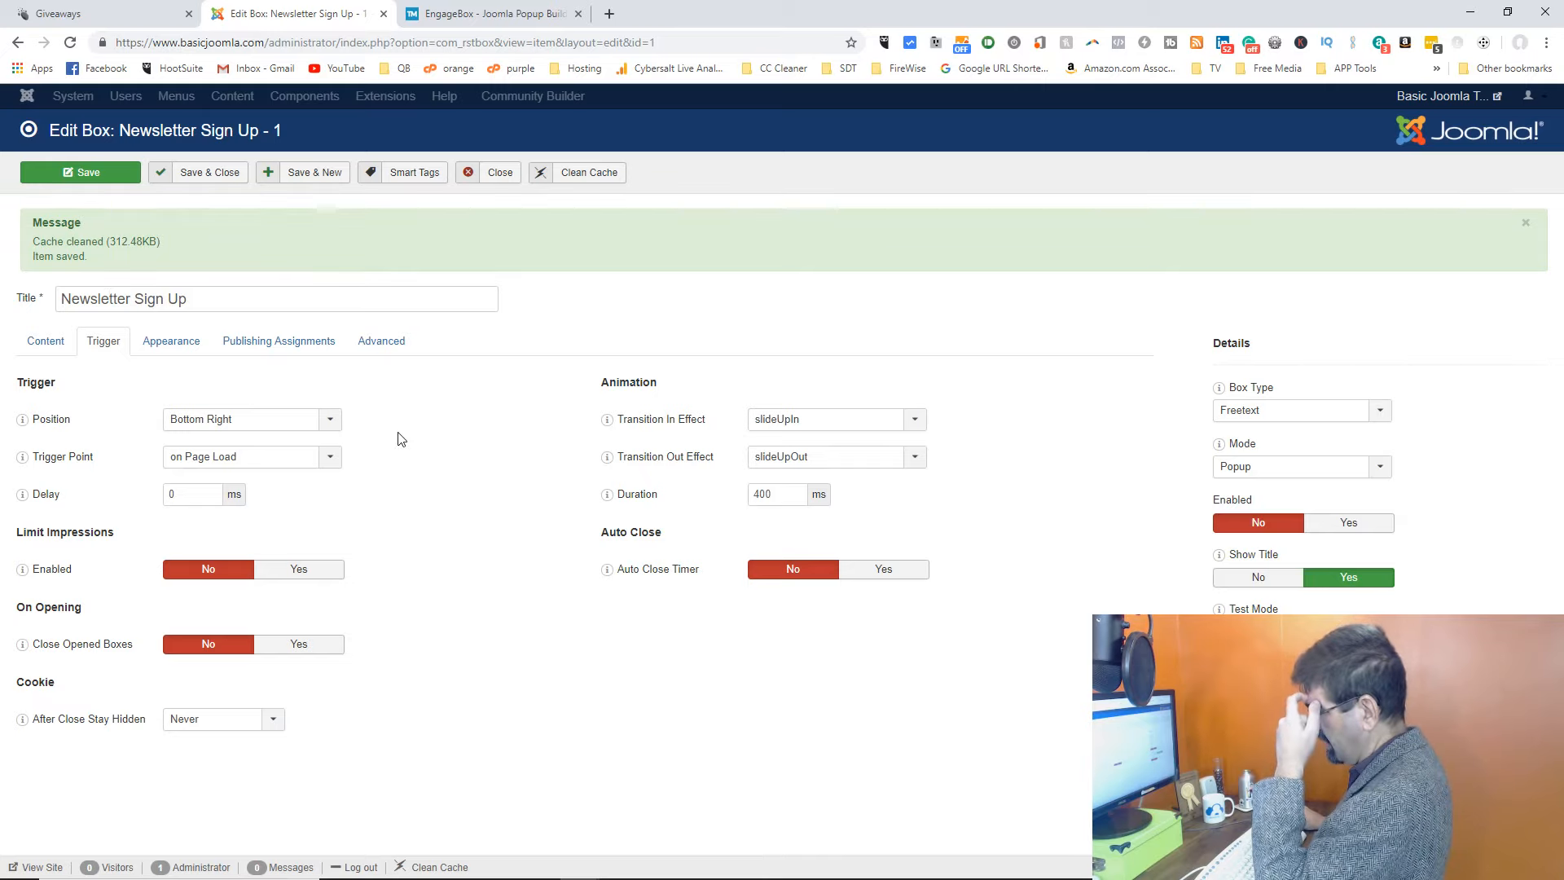
click(331, 458)
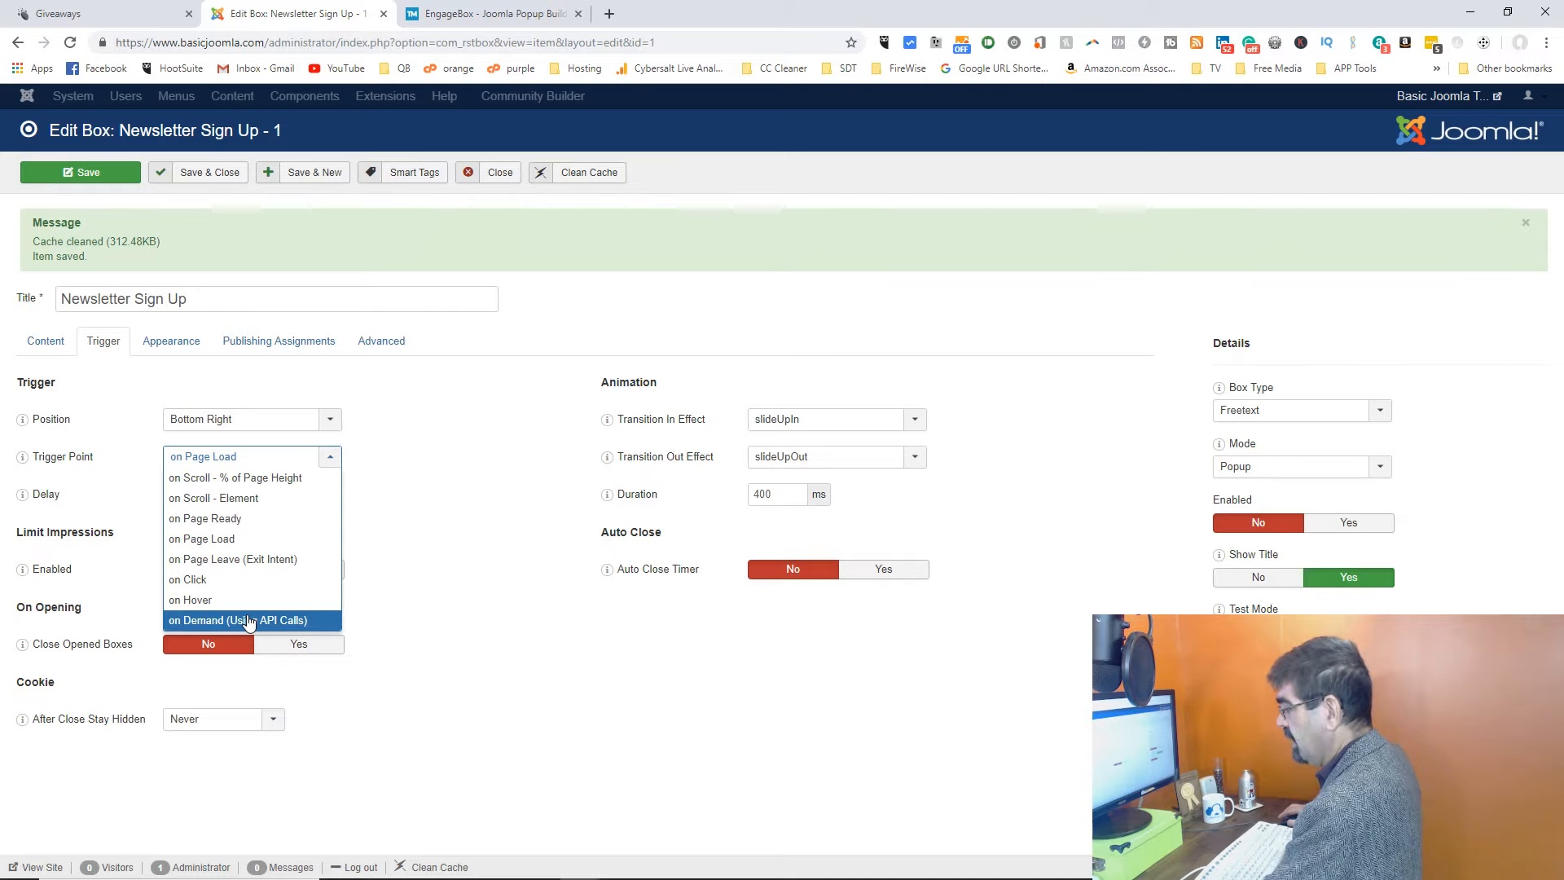
click(228, 457)
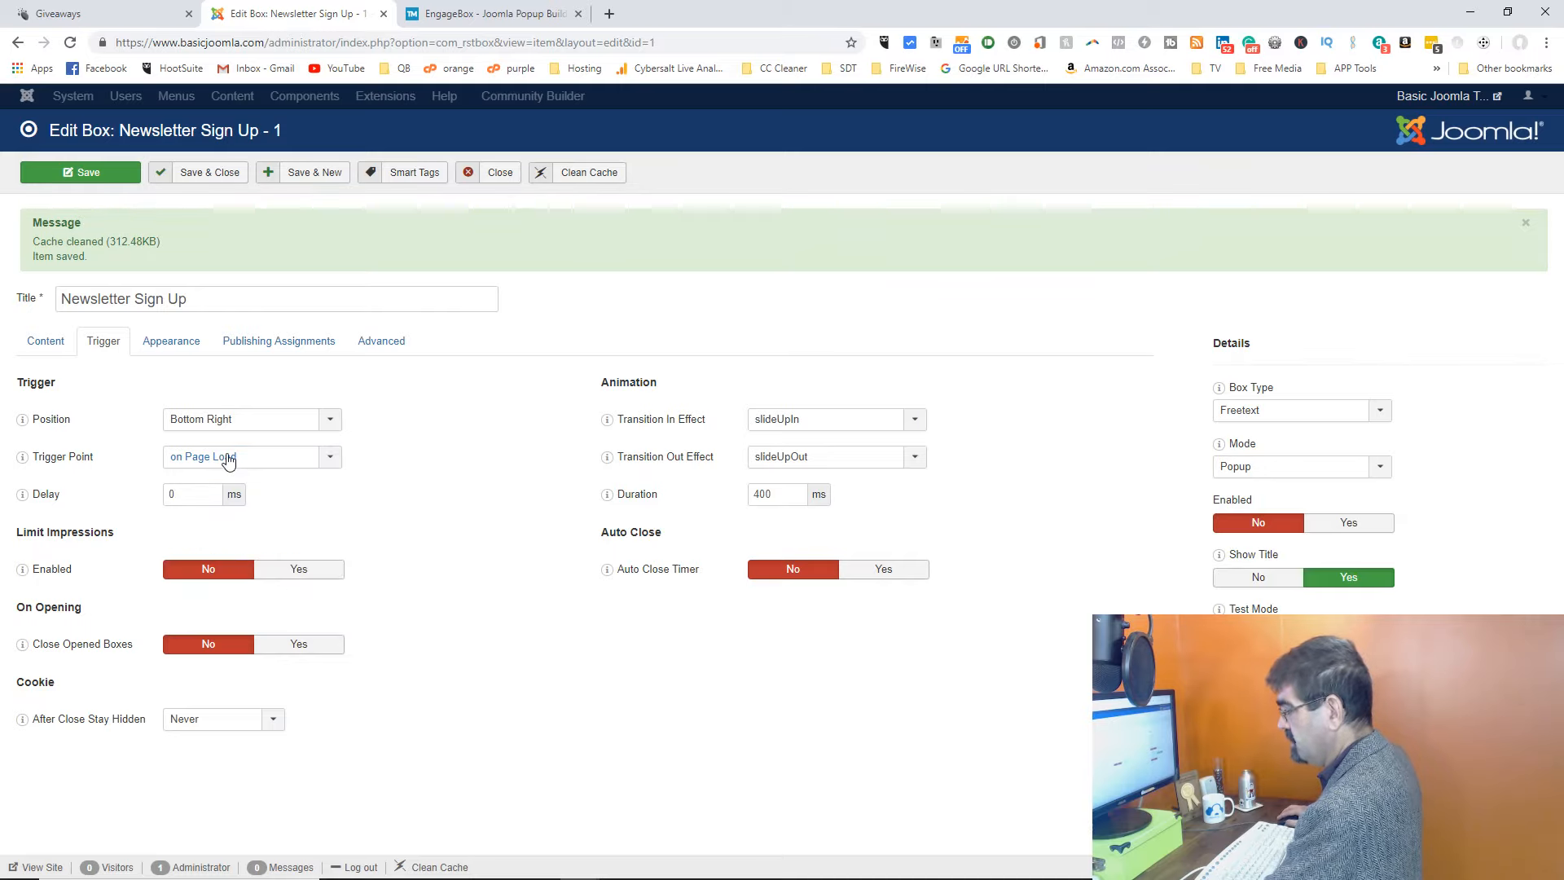
Step: Try enabling Limit Impressions to review its Limit to and Period options, and restore it to No
mouse_move(24, 462)
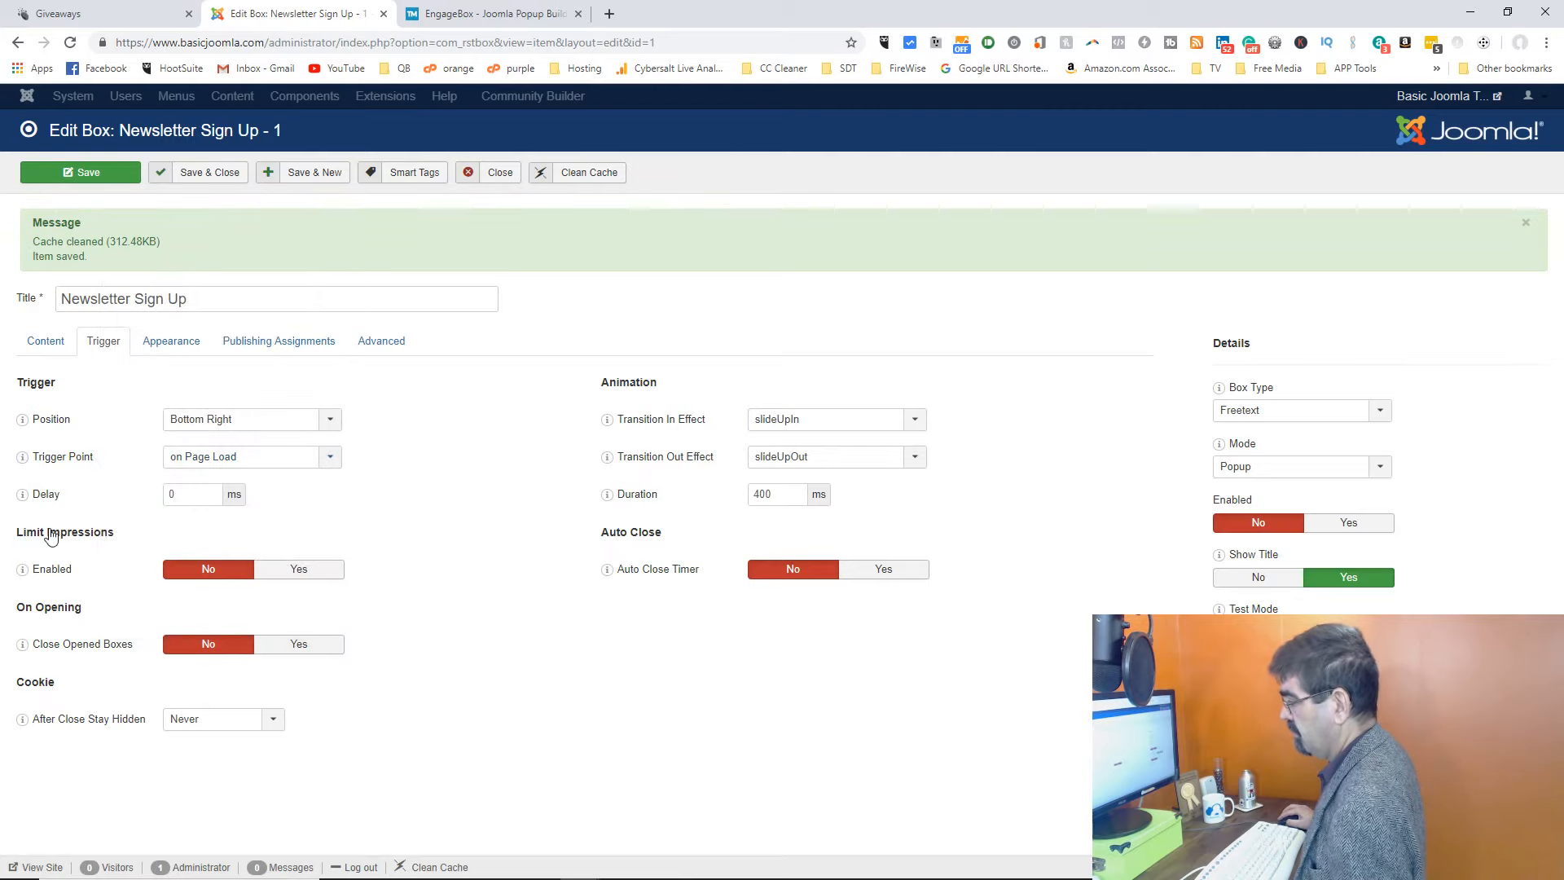
mouse_move(25, 575)
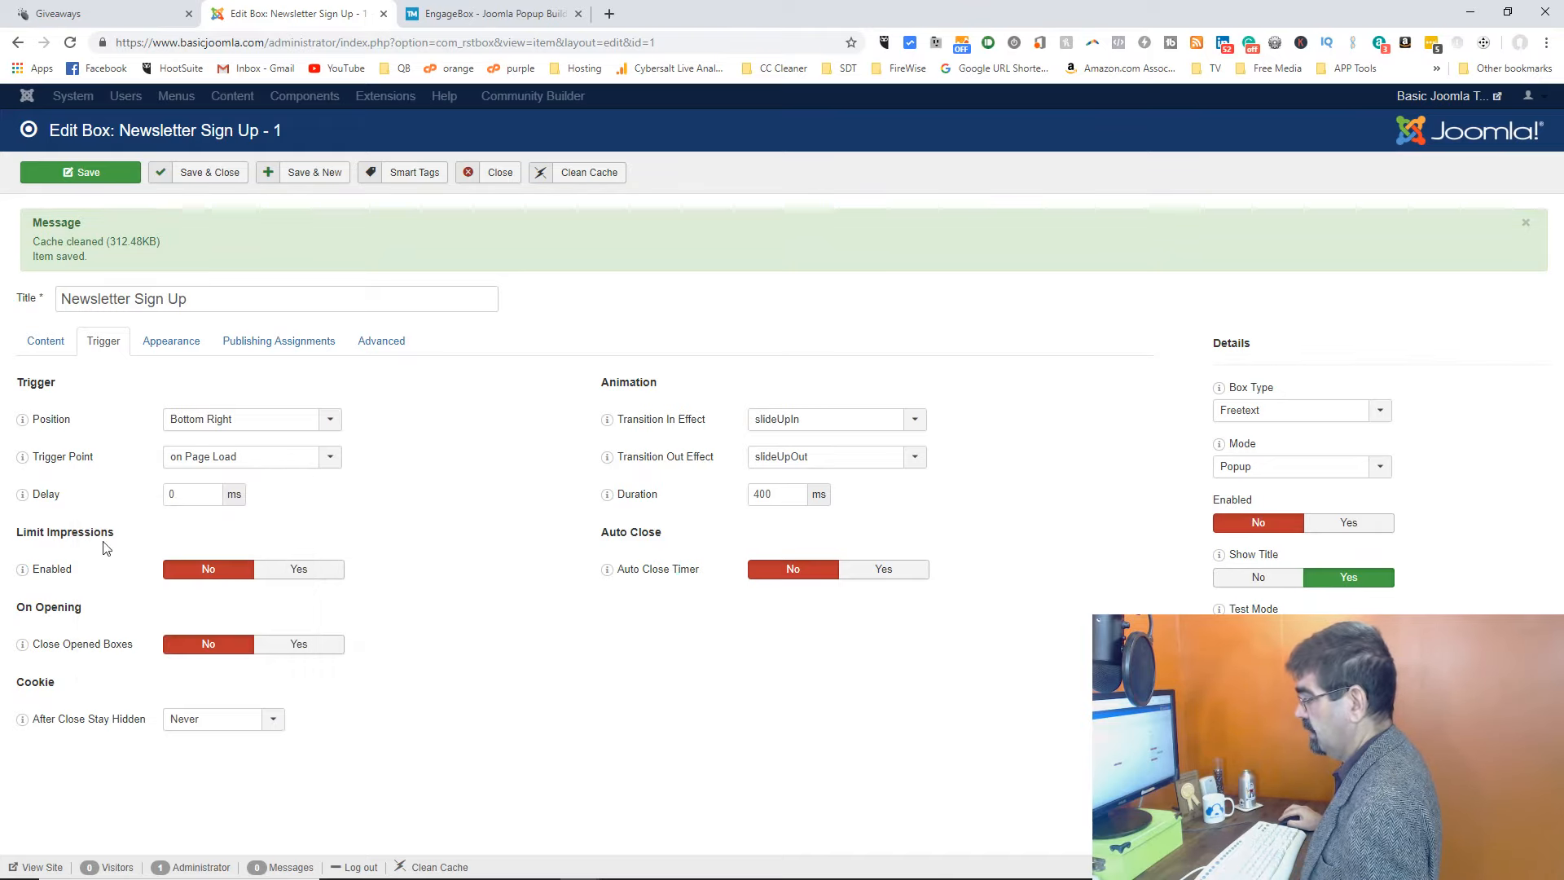
click(301, 573)
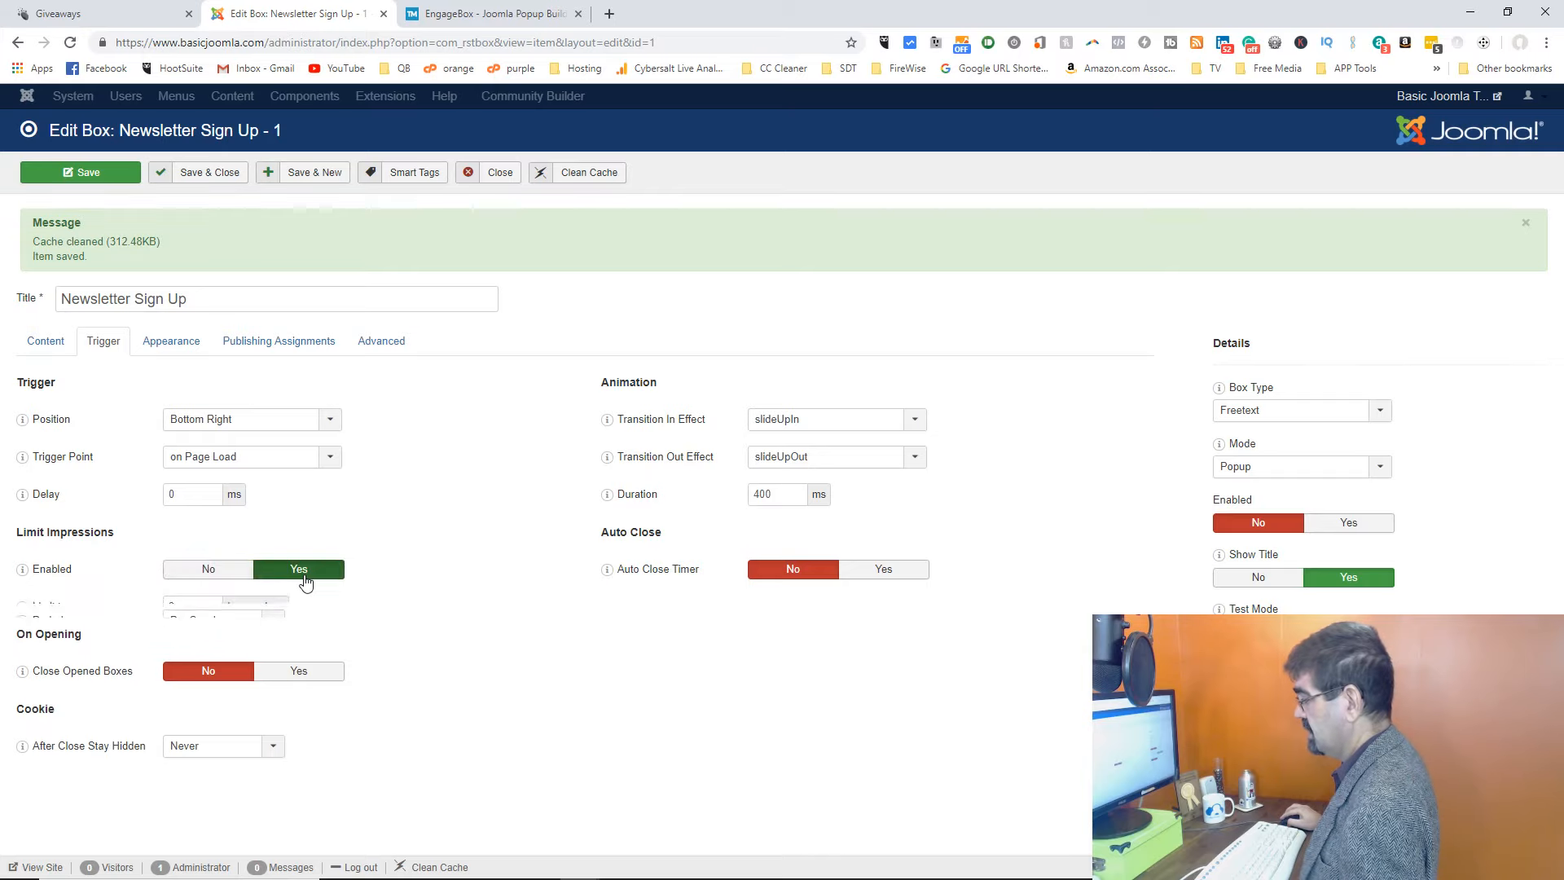
mouse_move(57, 611)
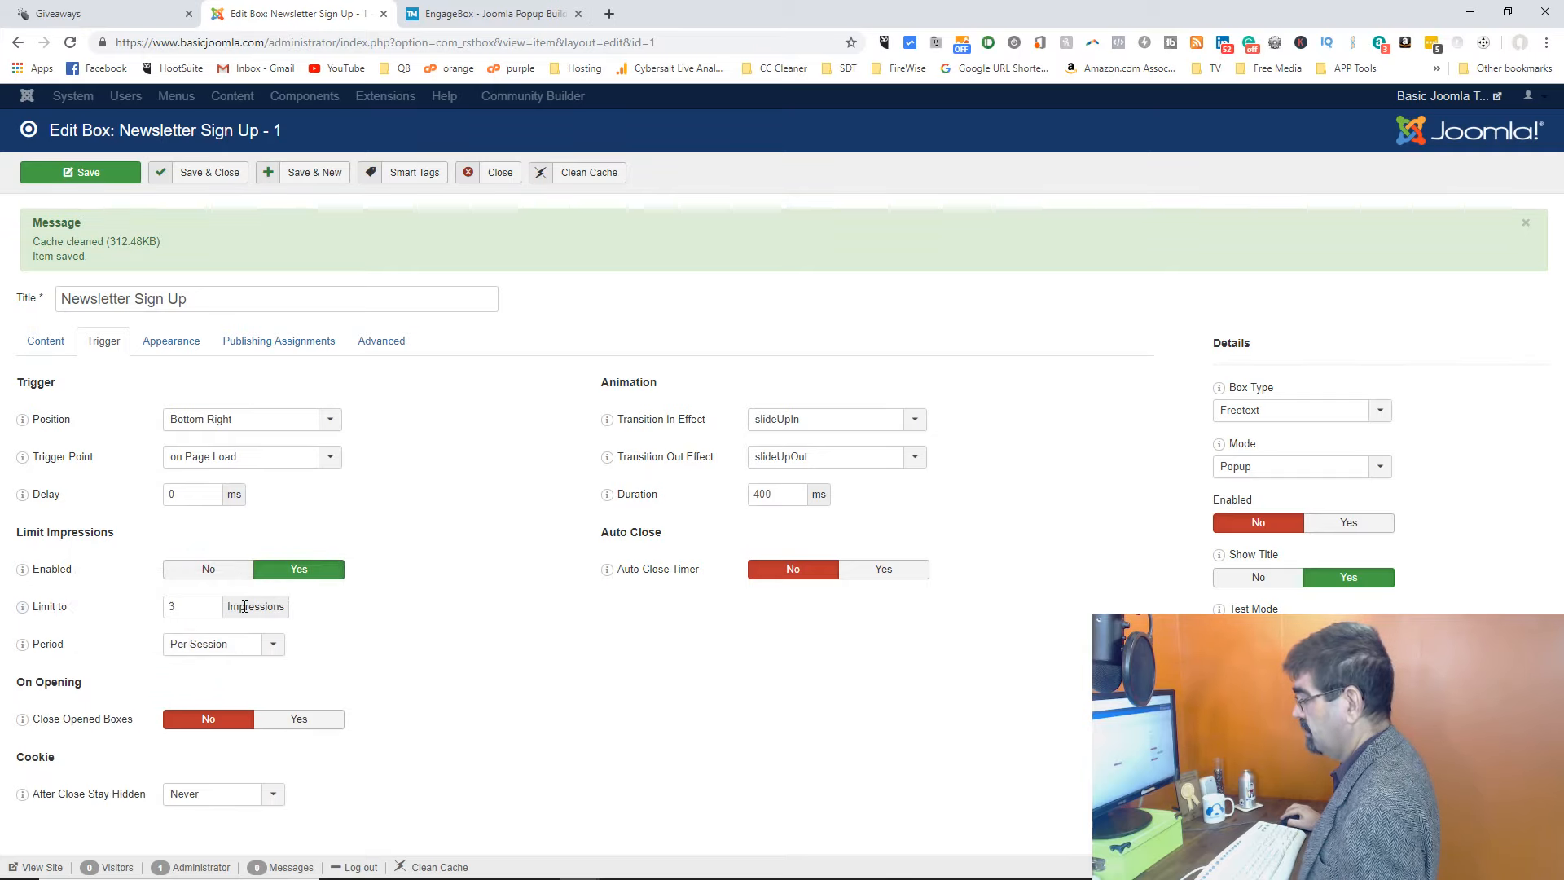
click(279, 647)
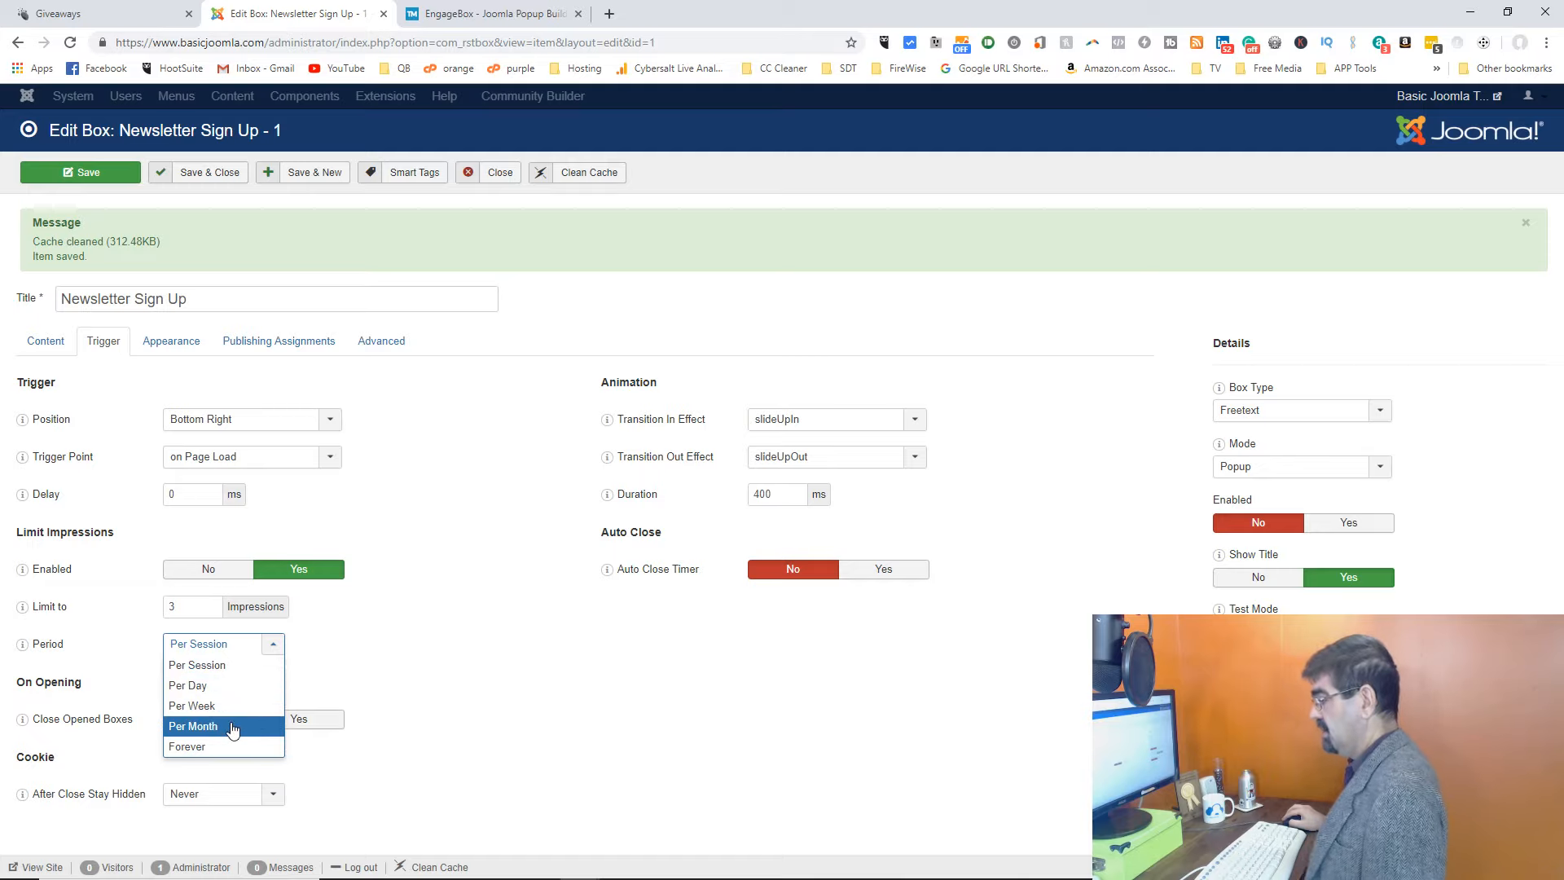
click(433, 656)
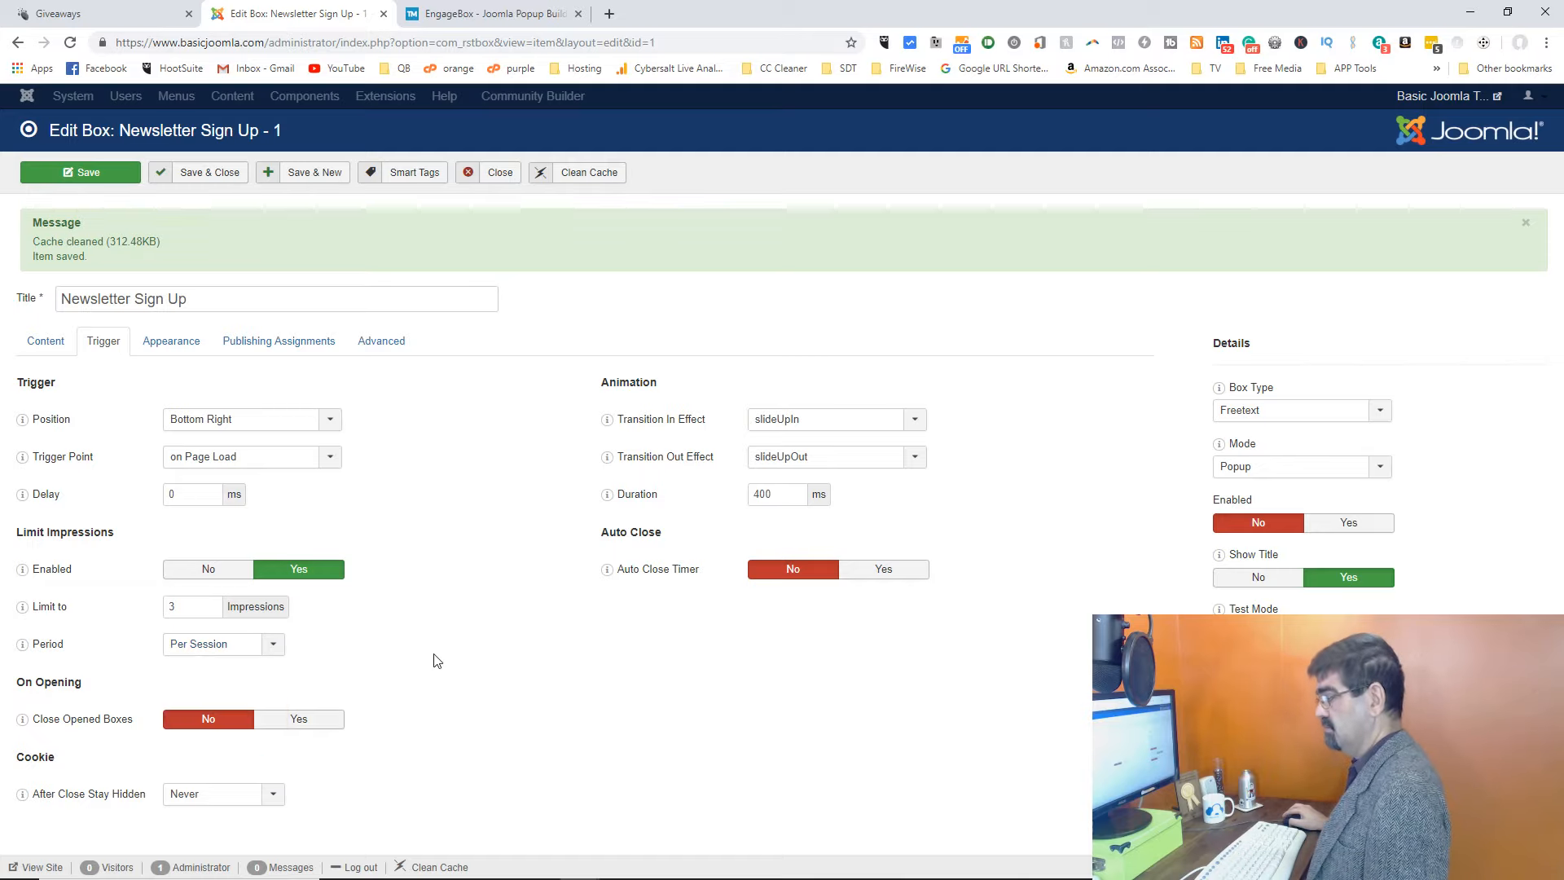
click(210, 570)
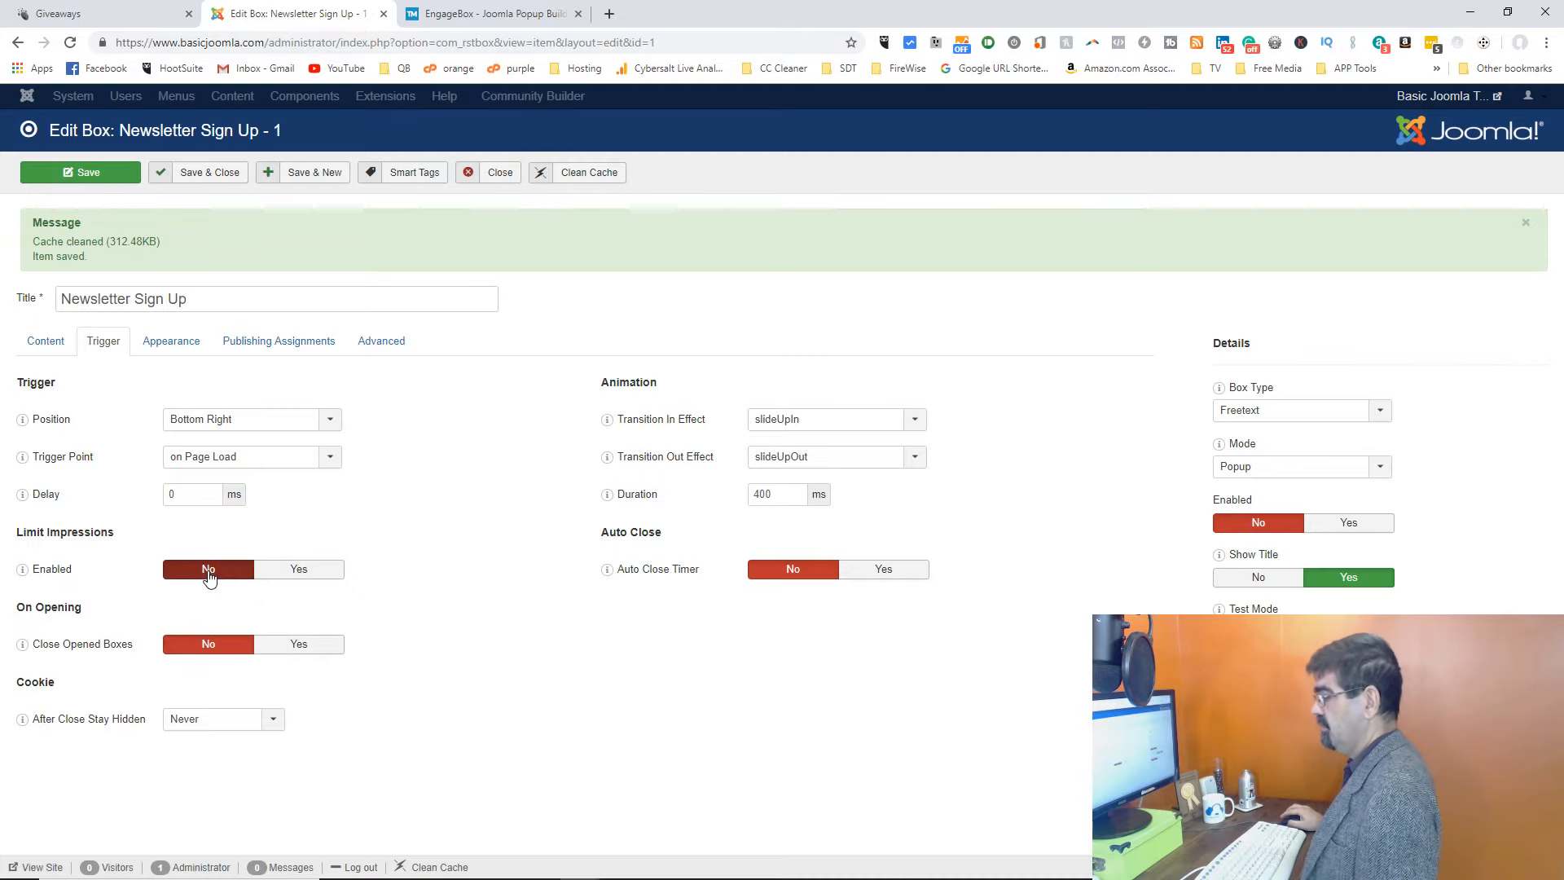
Step: Try the After Close Stay Hidden cookie option with Days, and set it back to Never
mouse_move(21, 655)
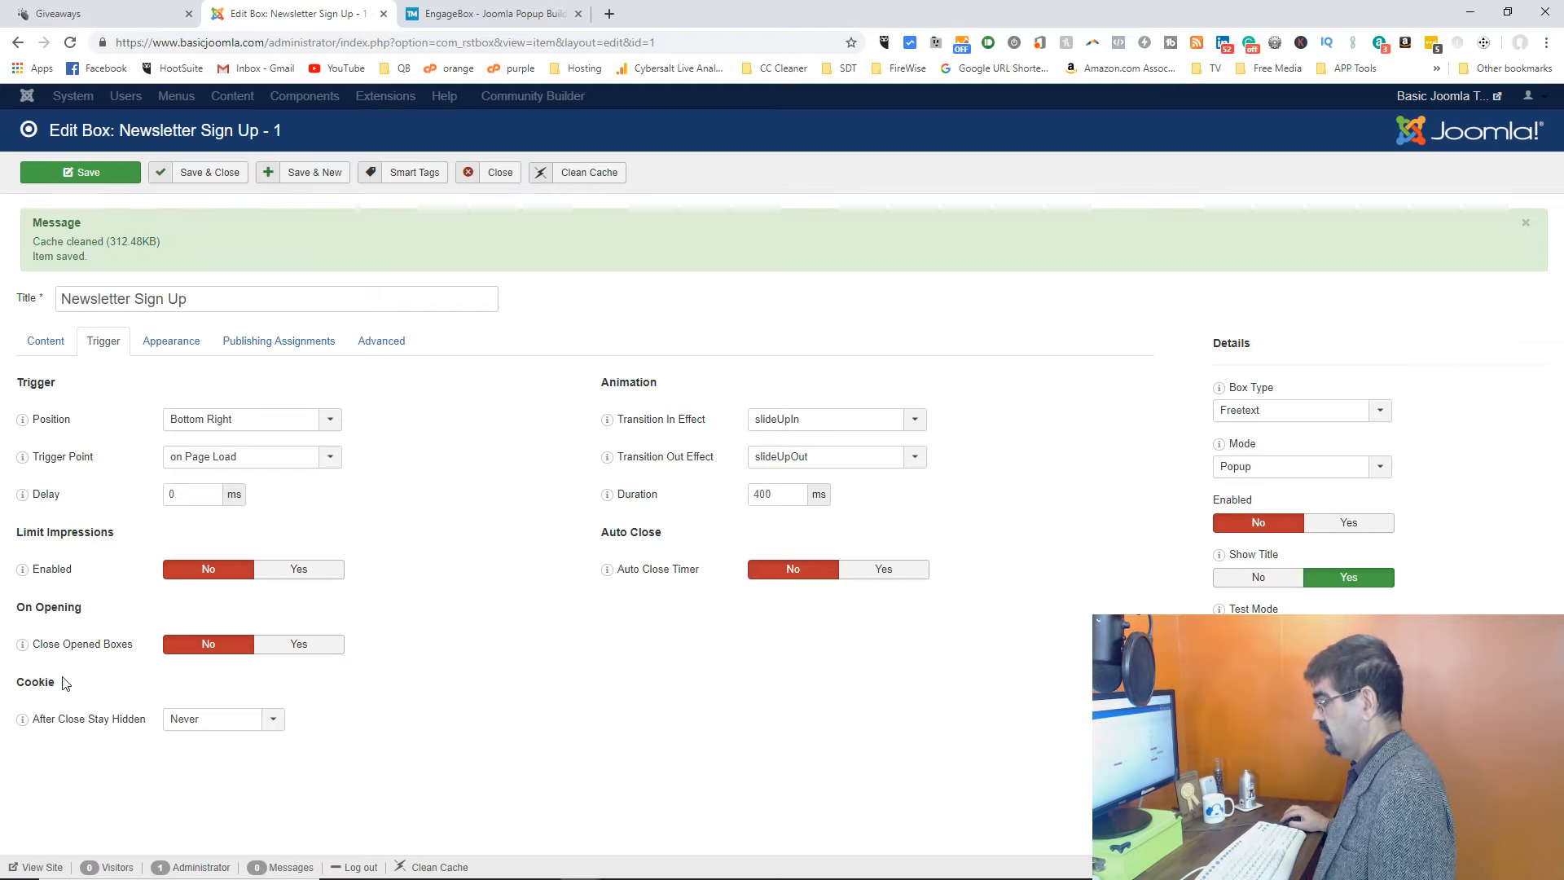
mouse_move(49, 717)
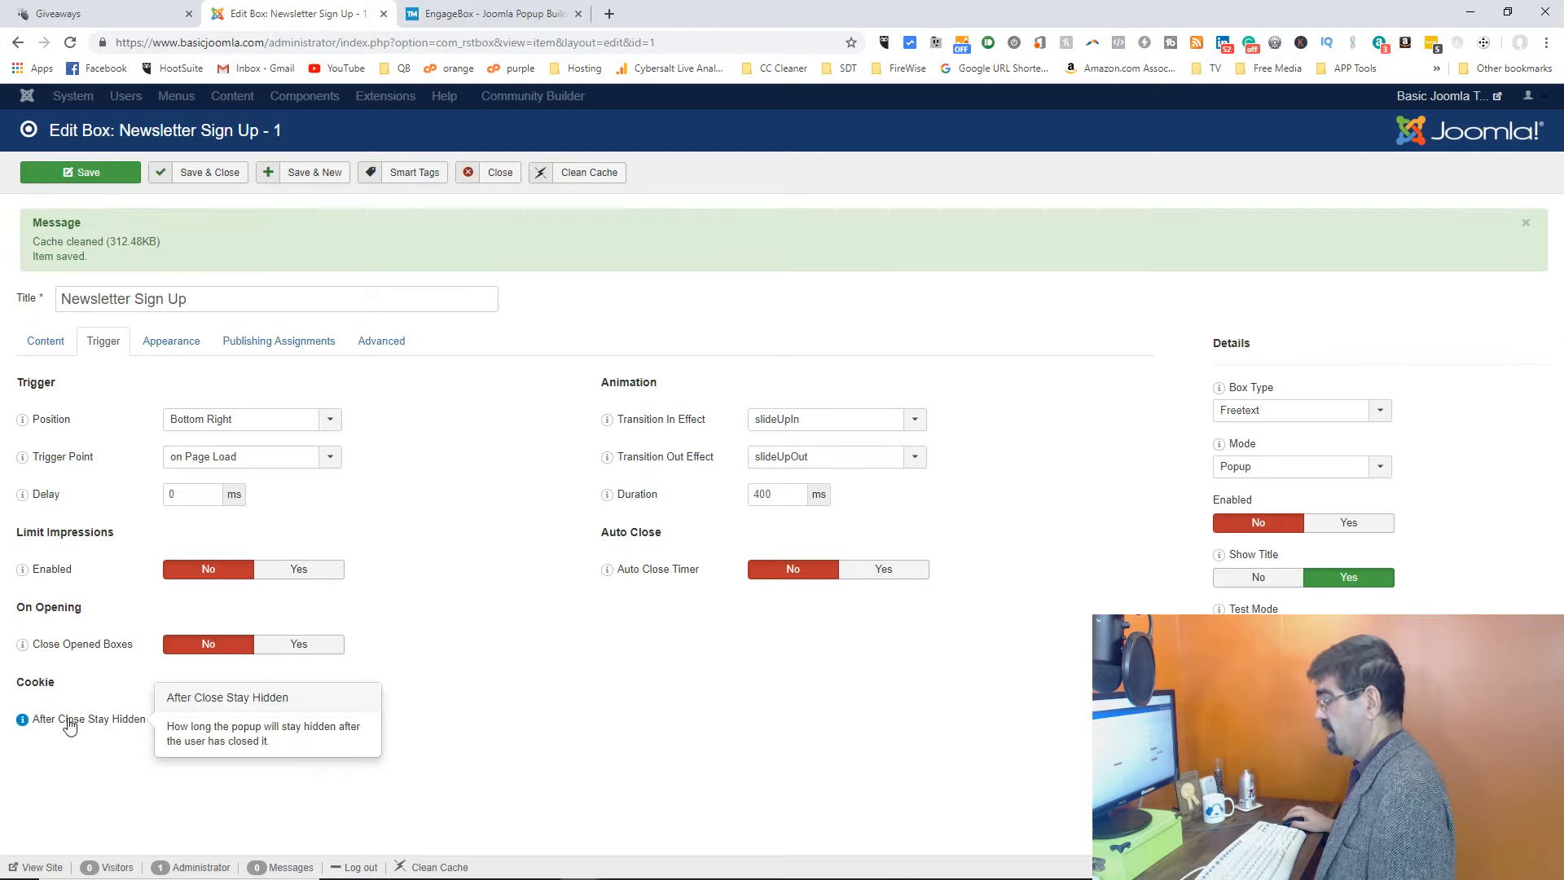
click(281, 722)
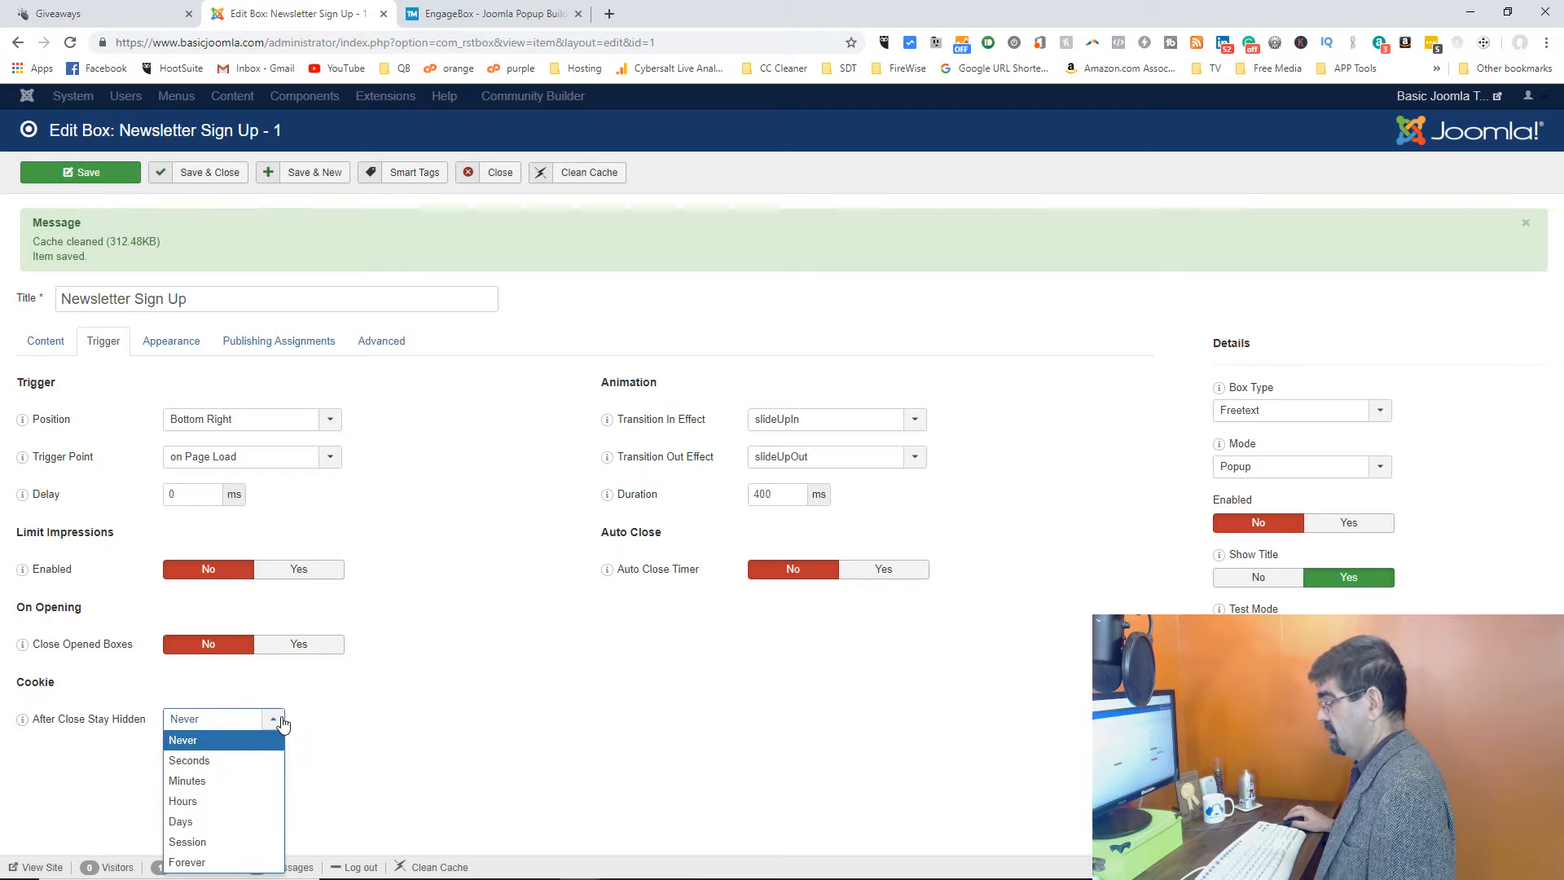
click(281, 722)
mouse_move(78, 725)
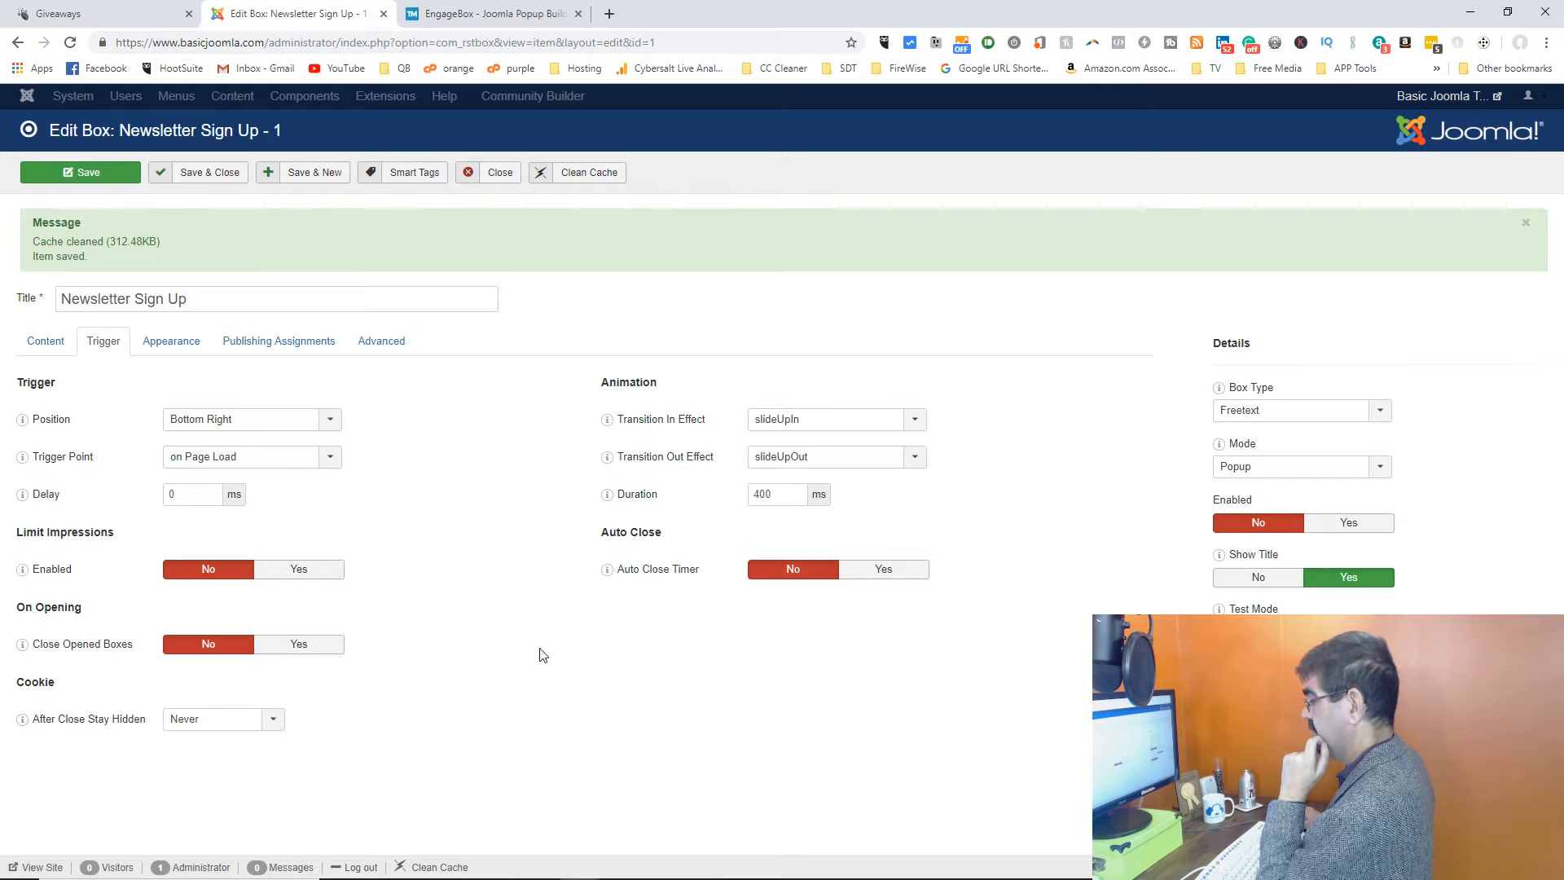
click(275, 722)
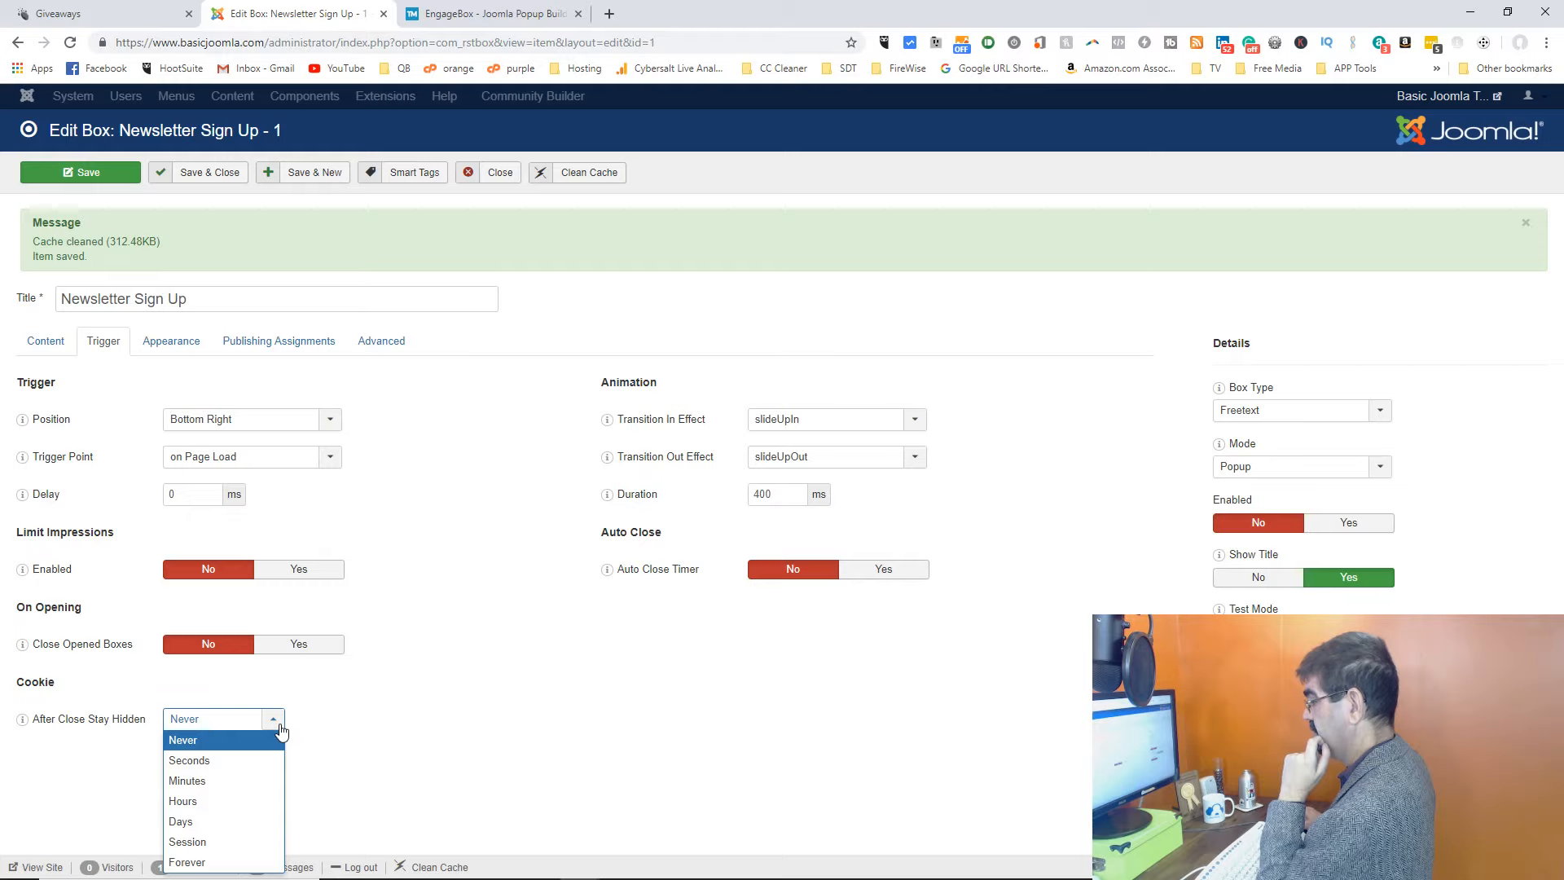
click(240, 822)
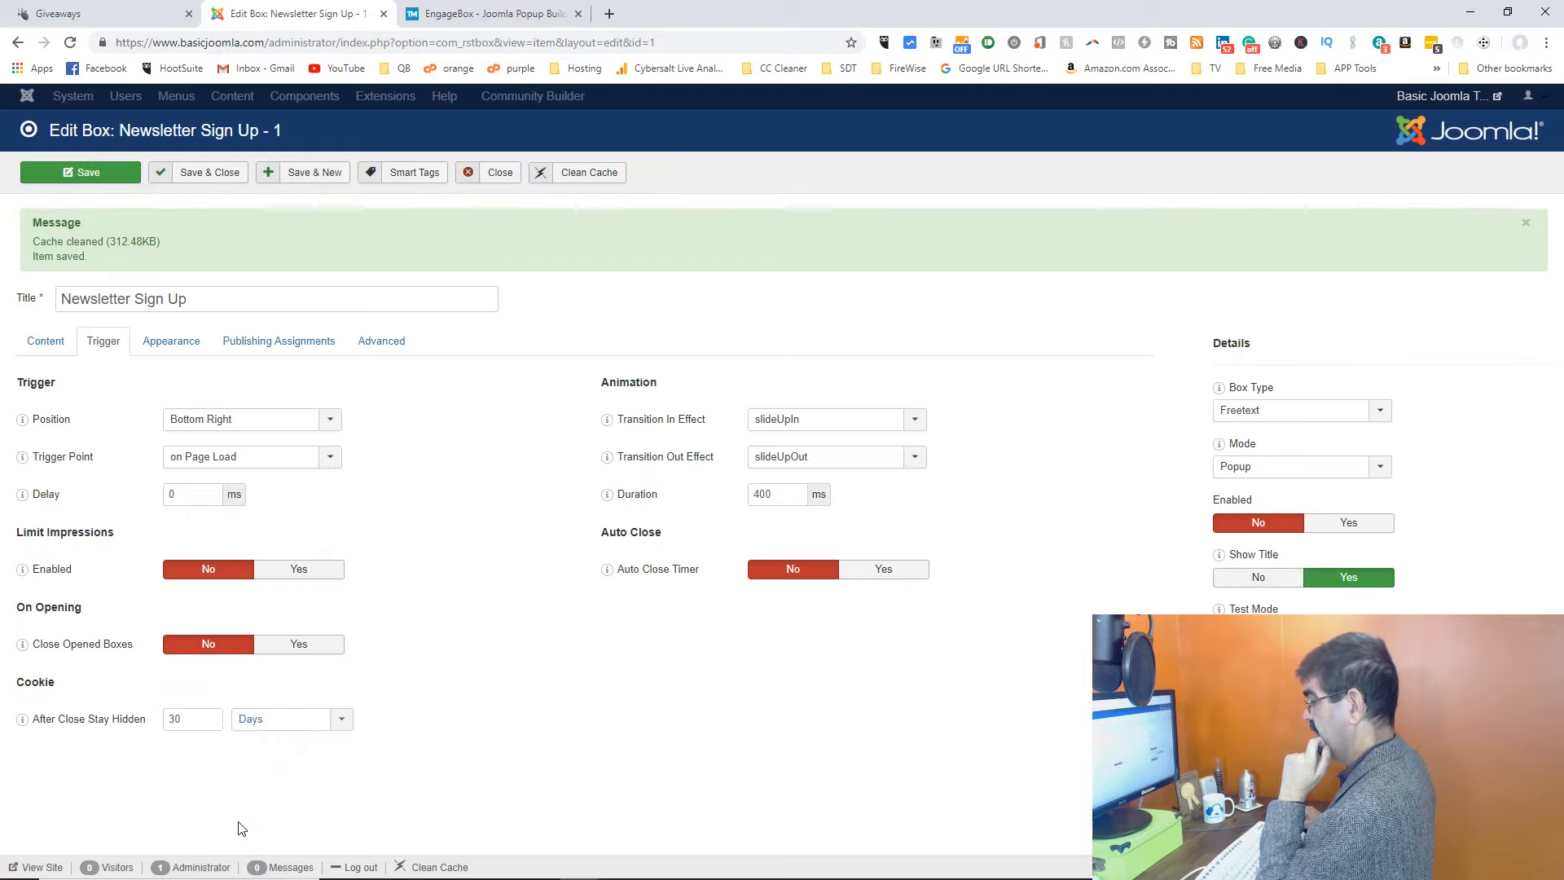
click(345, 726)
click(319, 743)
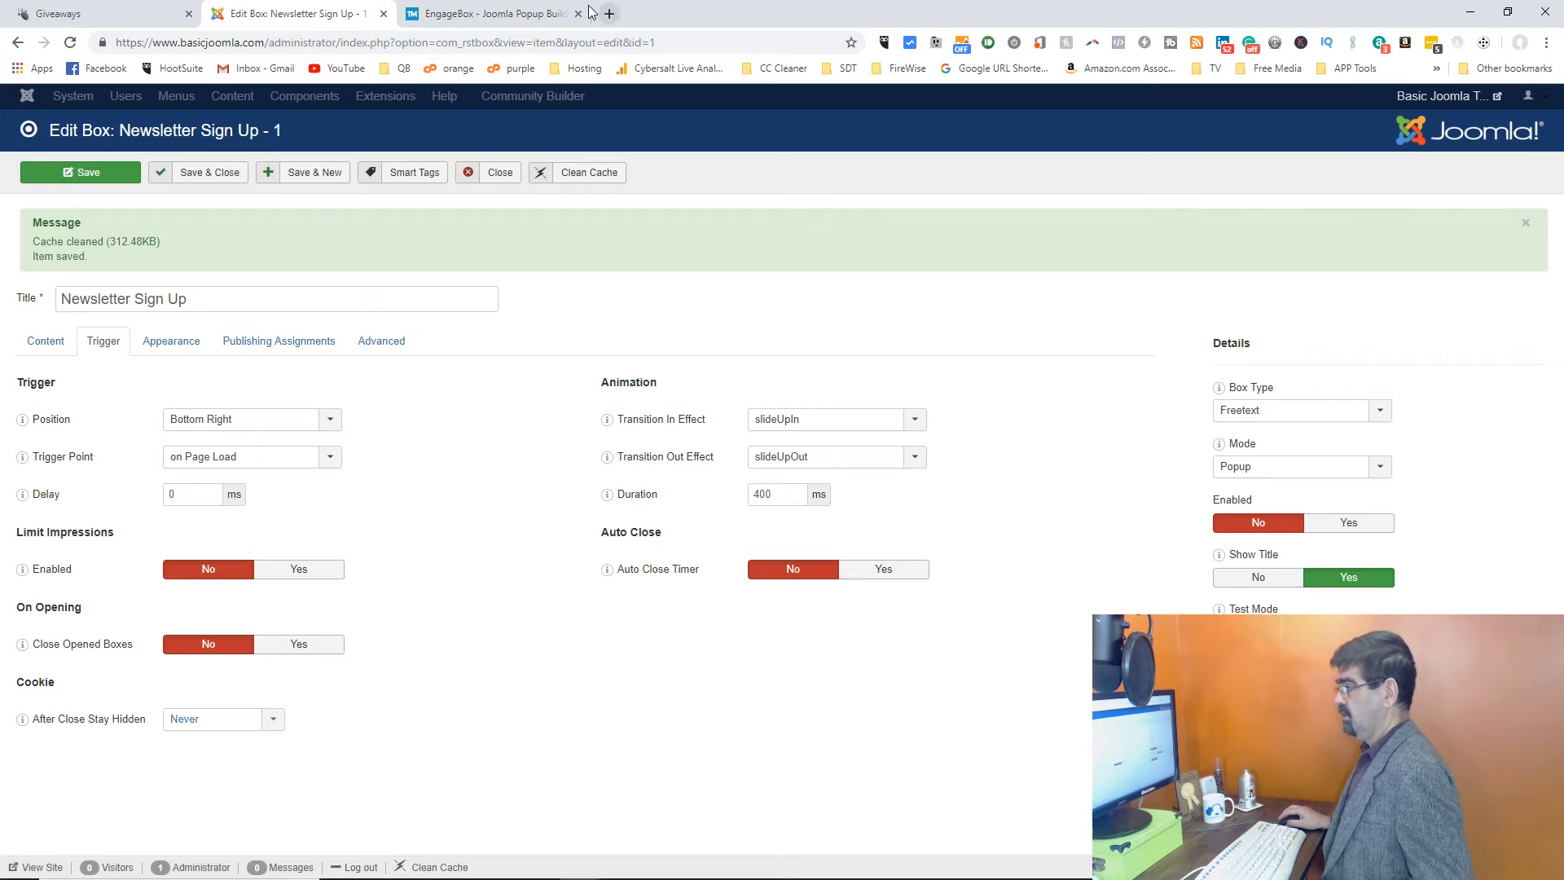
Step: Preview the Slideup Opt-in Box demo on the EngageBox product page, and return to the box's settings to check Auto Close Timer
click(550, 10)
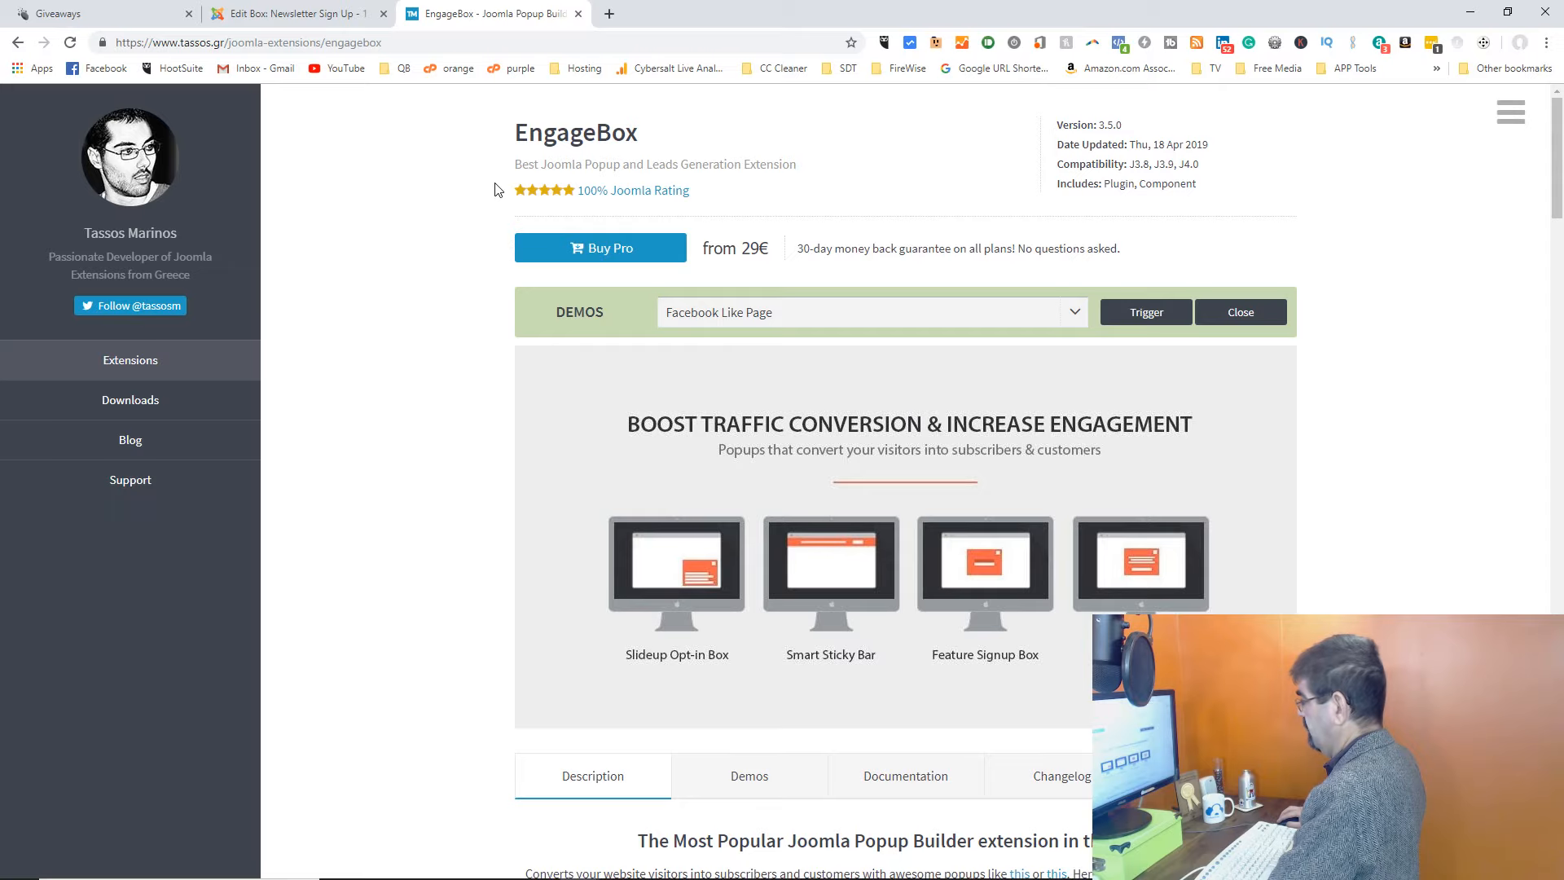
click(1079, 317)
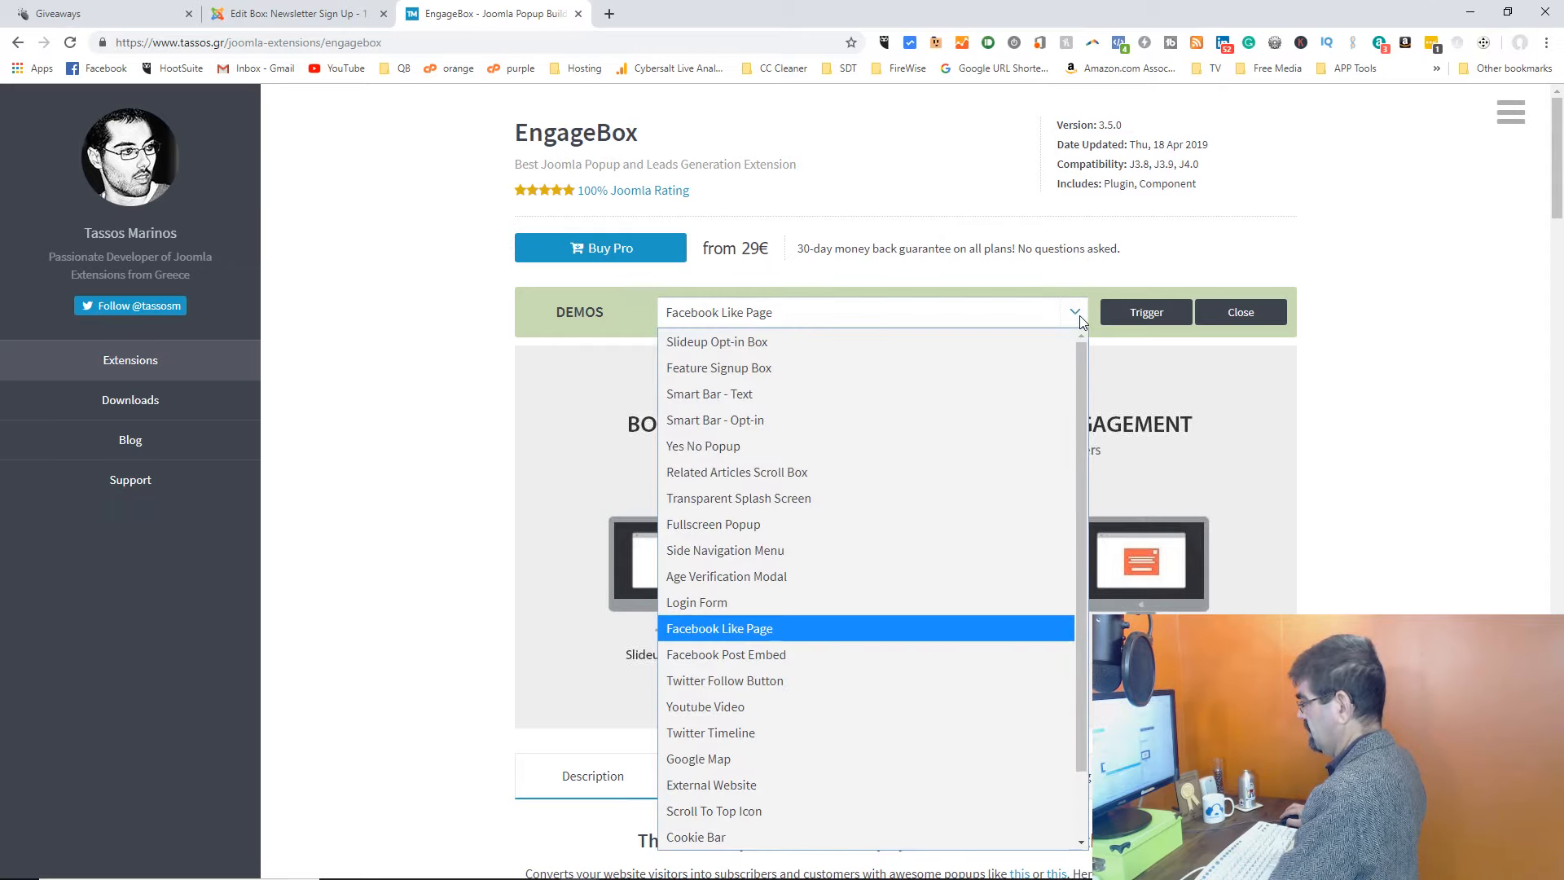
click(785, 342)
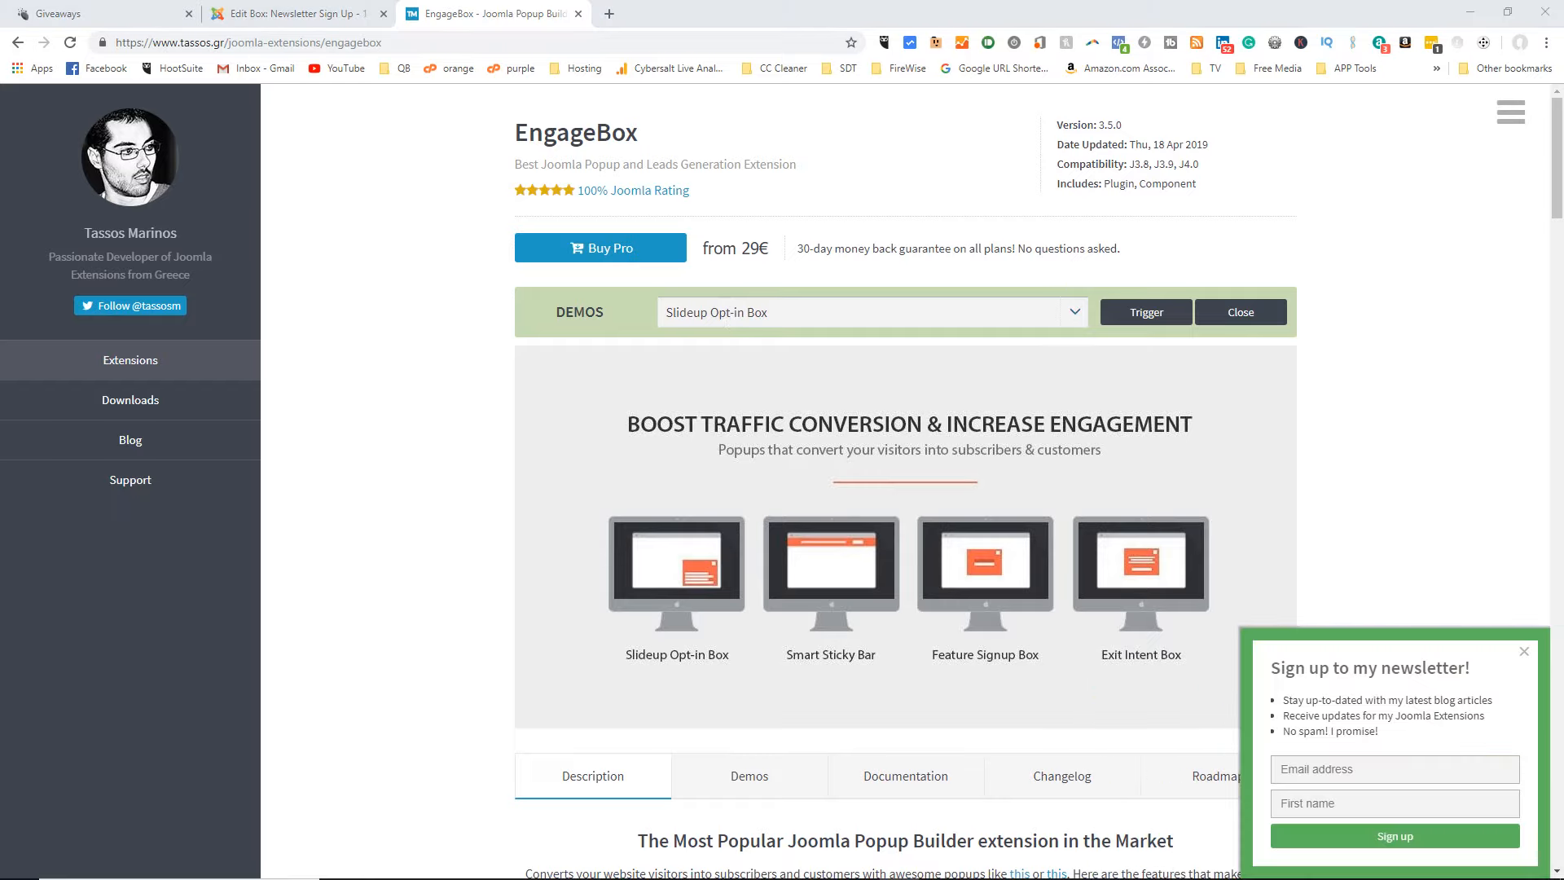
click(1521, 652)
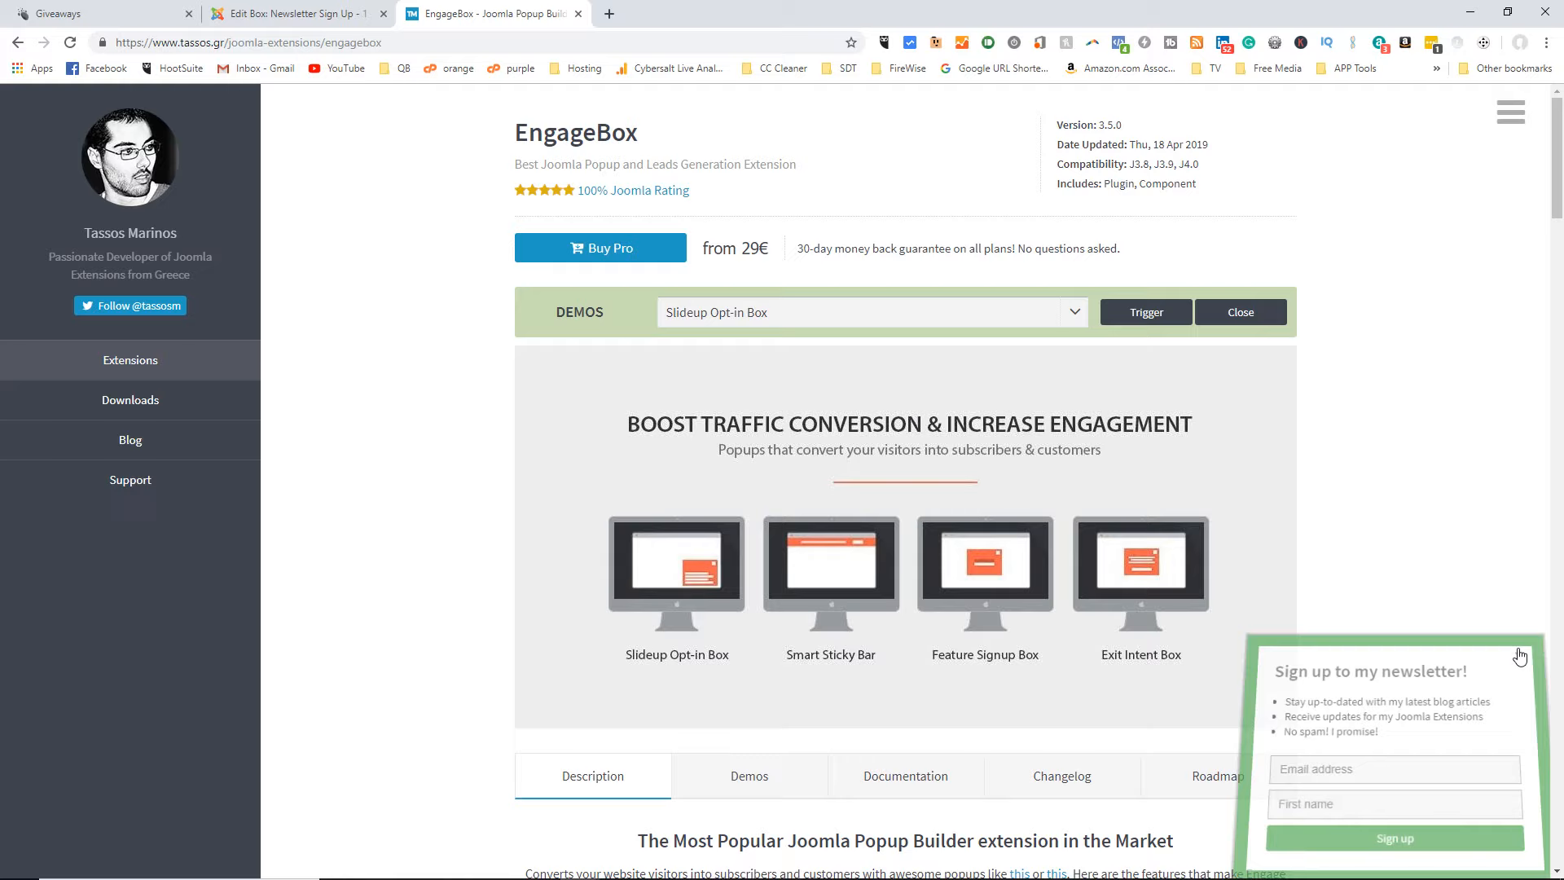
click(1137, 326)
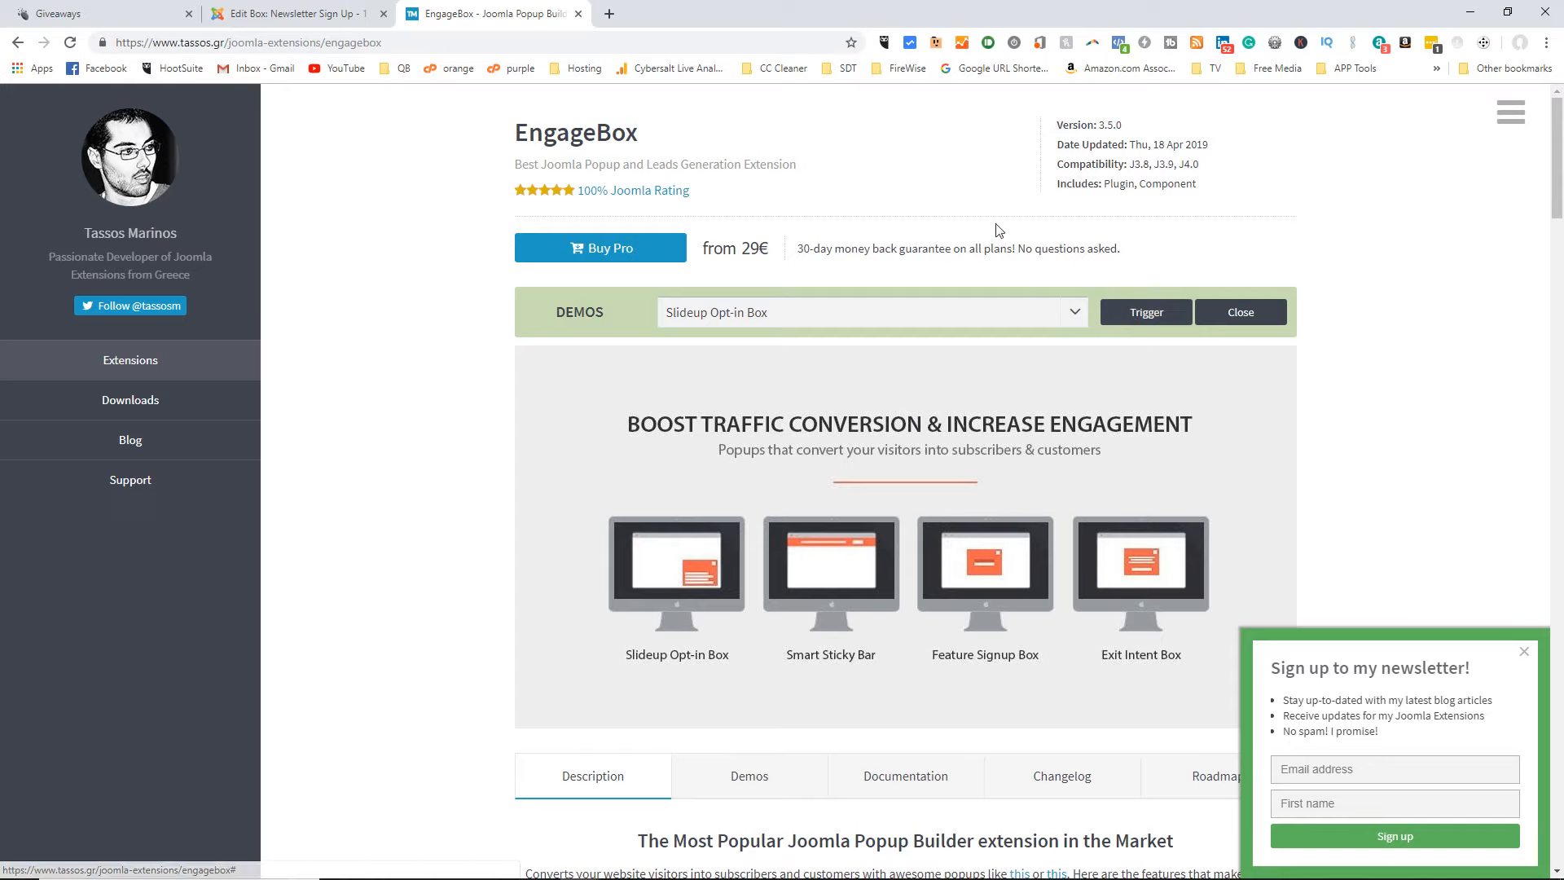
click(279, 16)
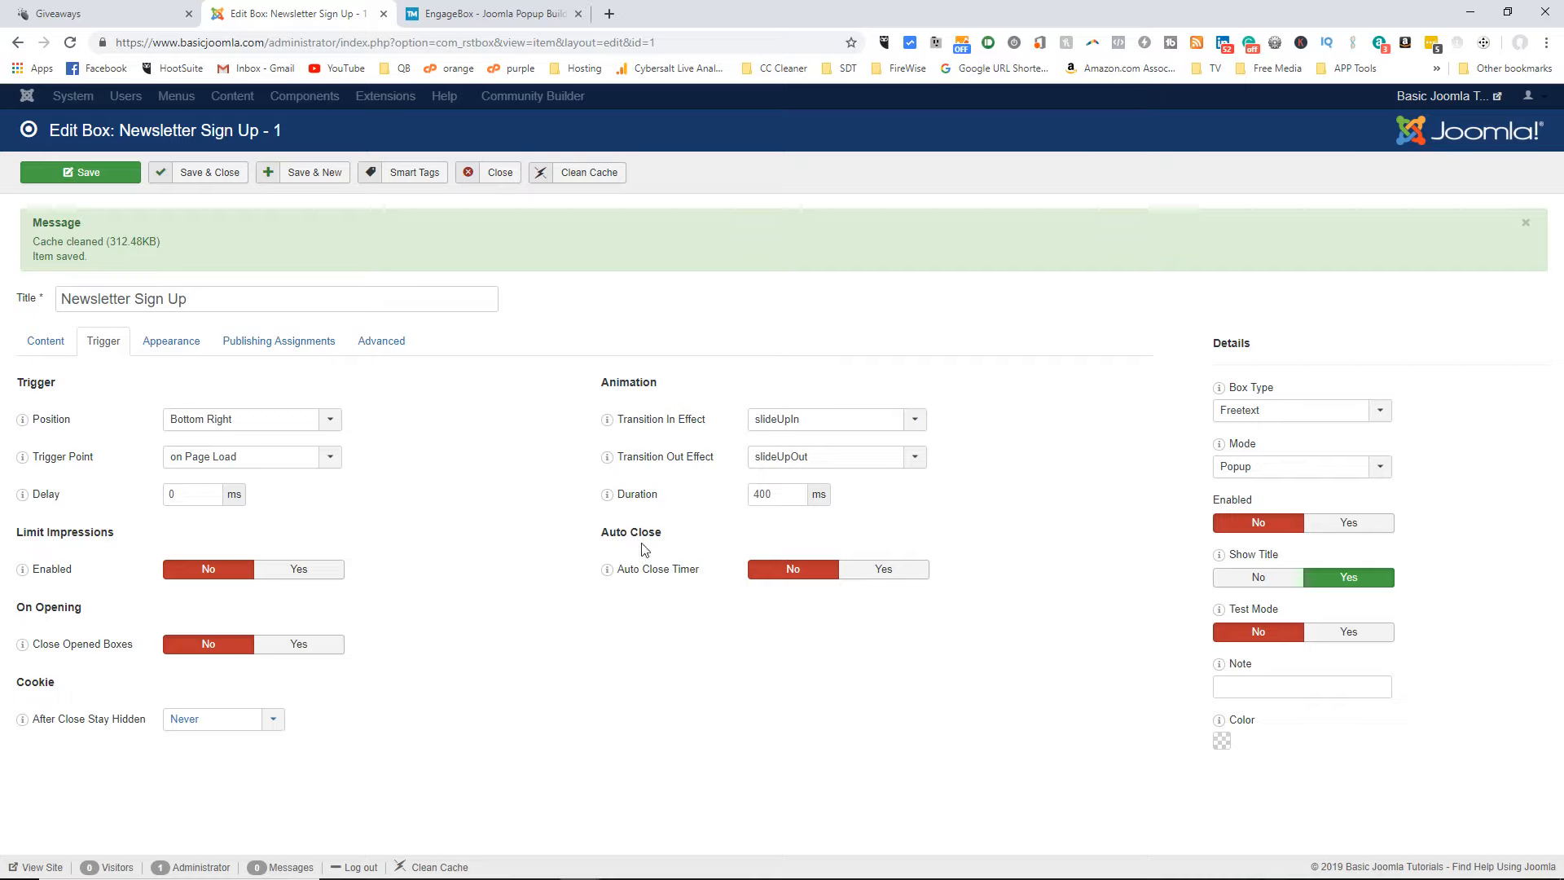
mouse_move(608, 577)
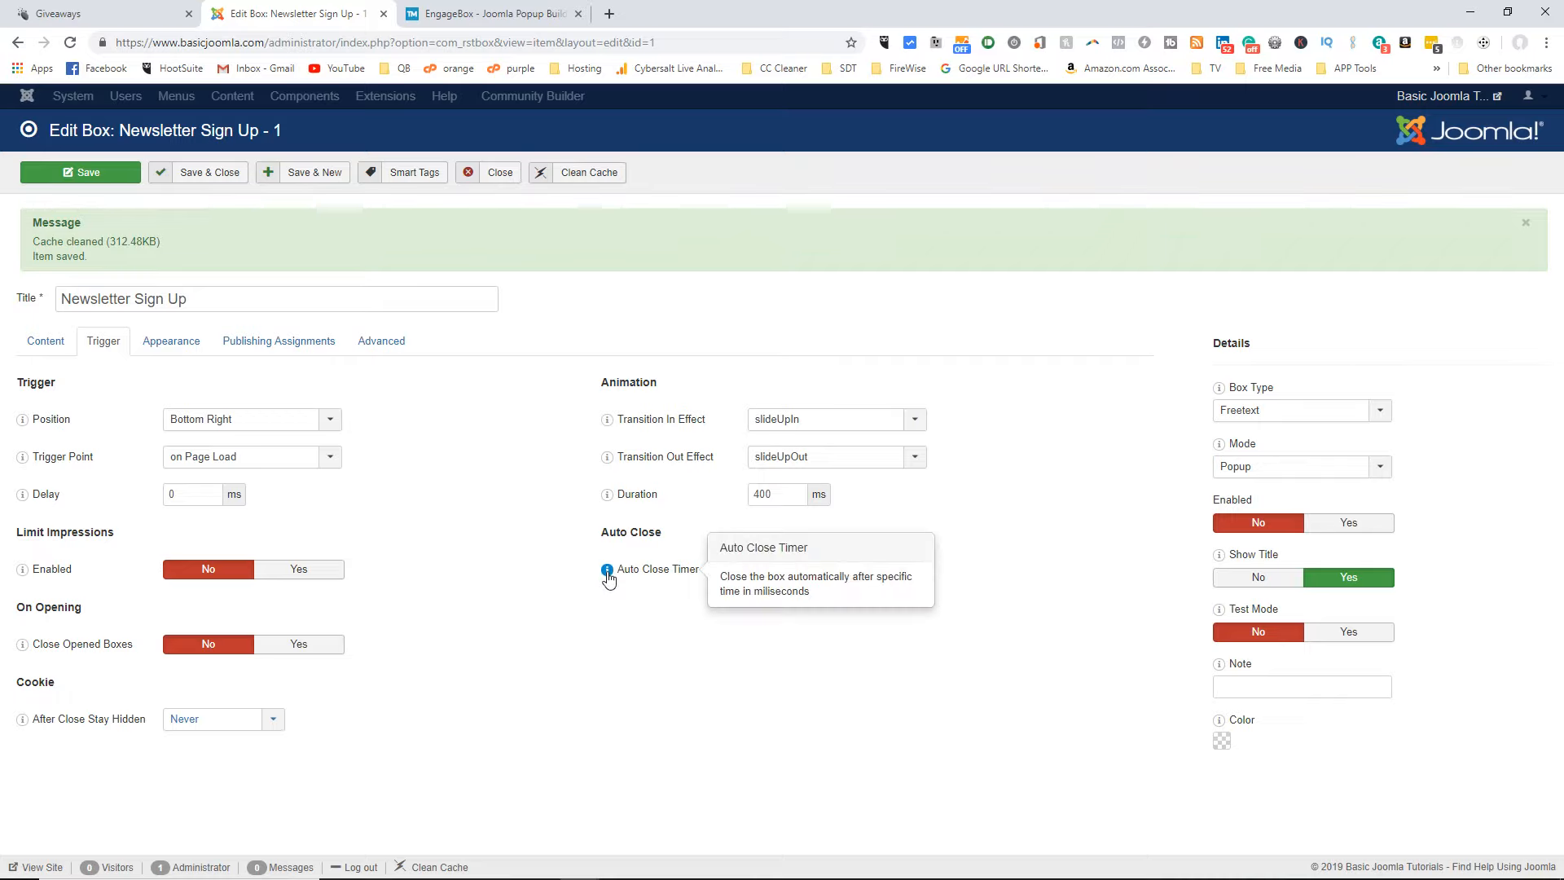
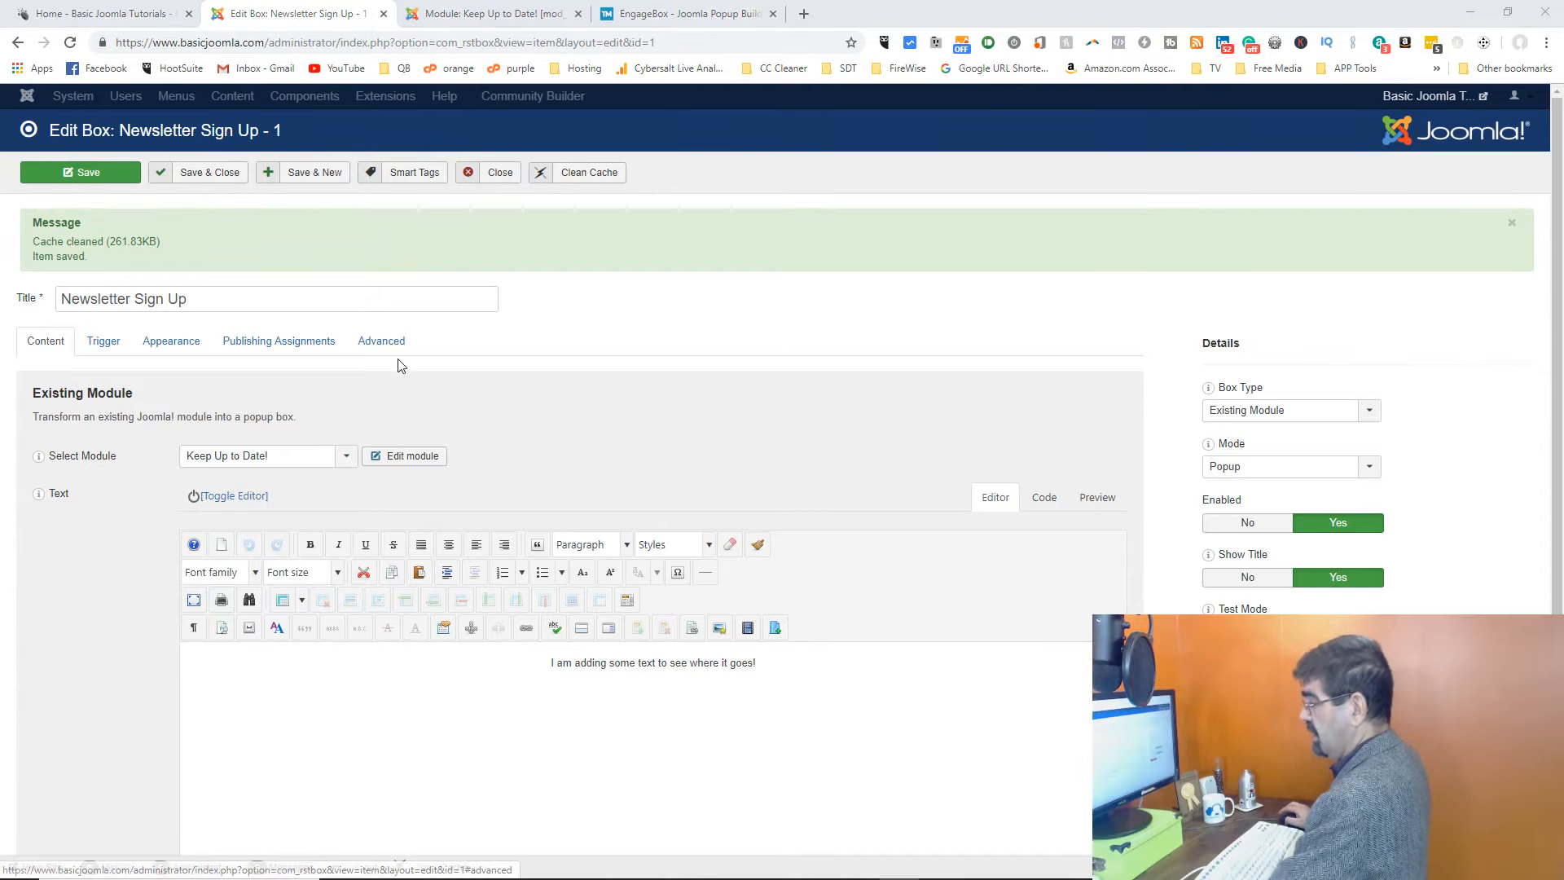
Step: Review the Newsletter Sign Up box's Appearance settings and its Content text
click(159, 342)
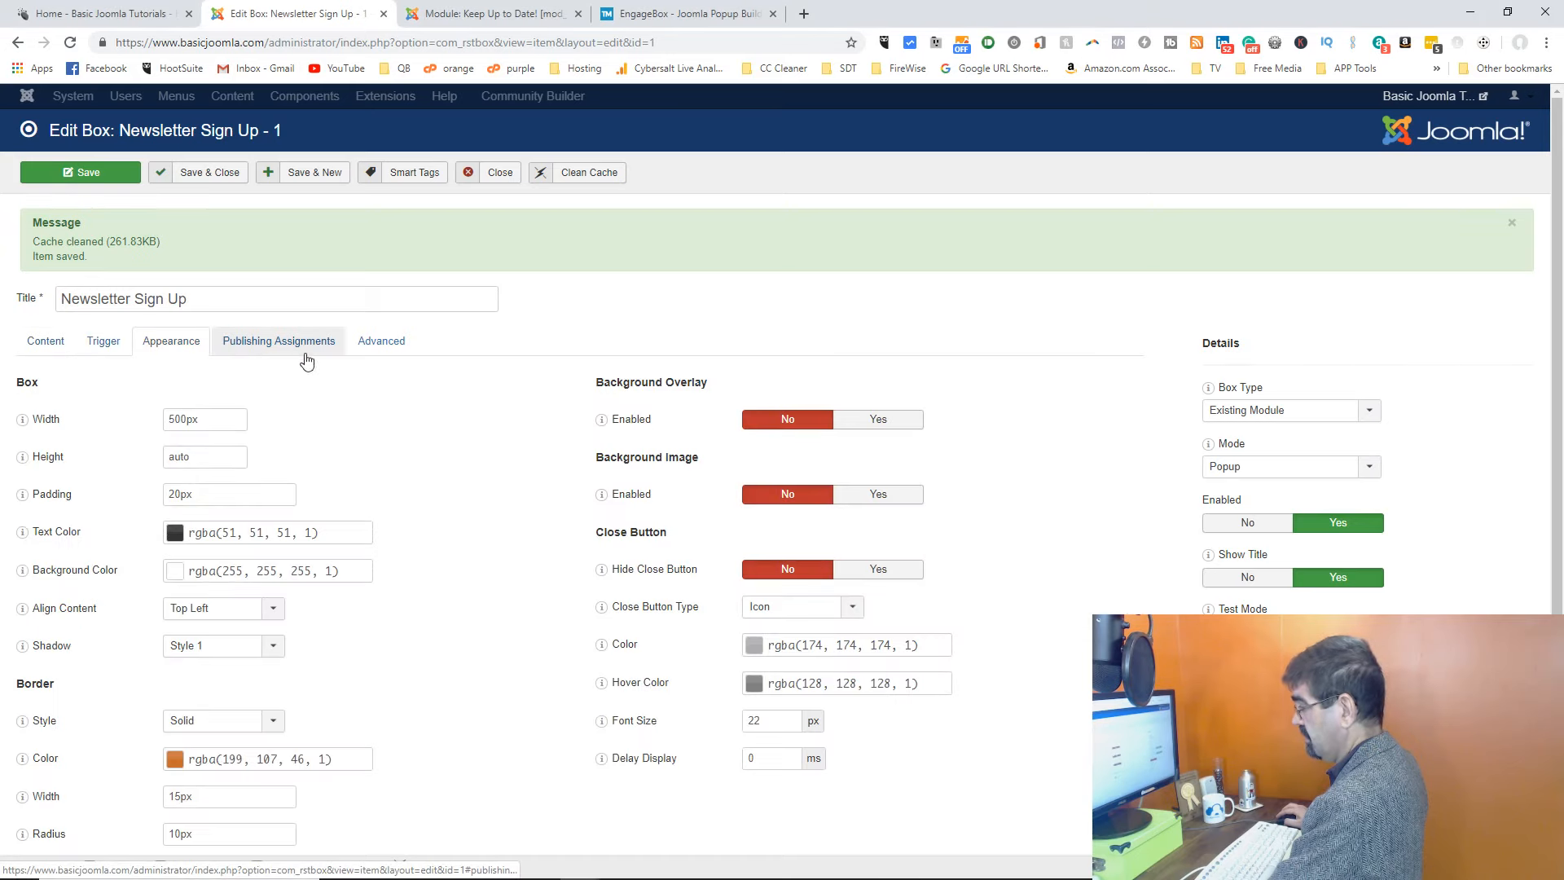
scroll(541, 377, down, 1)
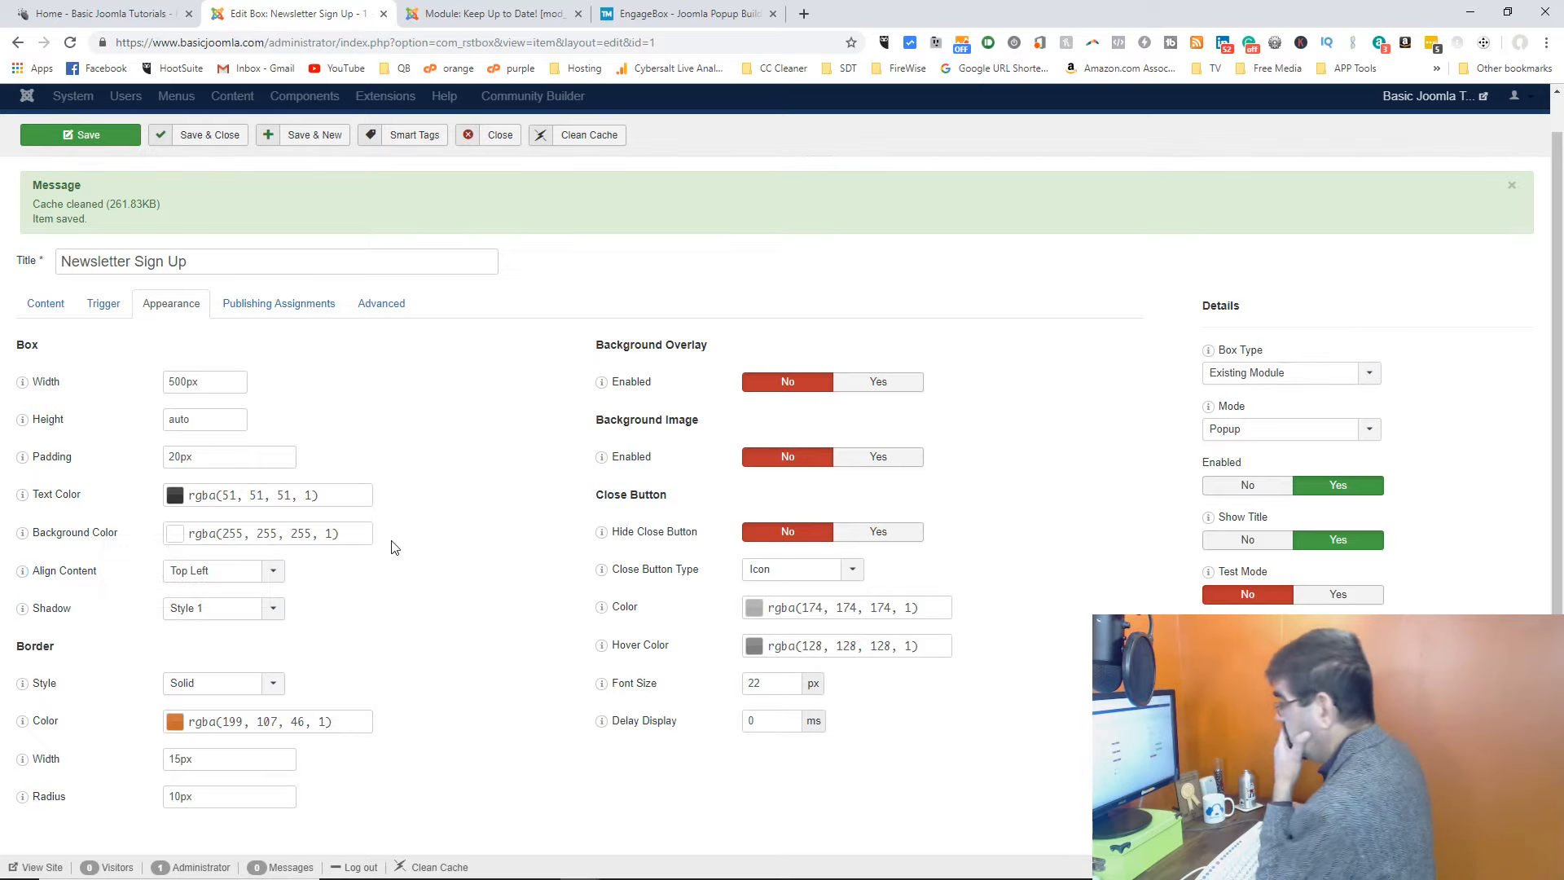
click(45, 303)
scroll(1058, 472, down, 3)
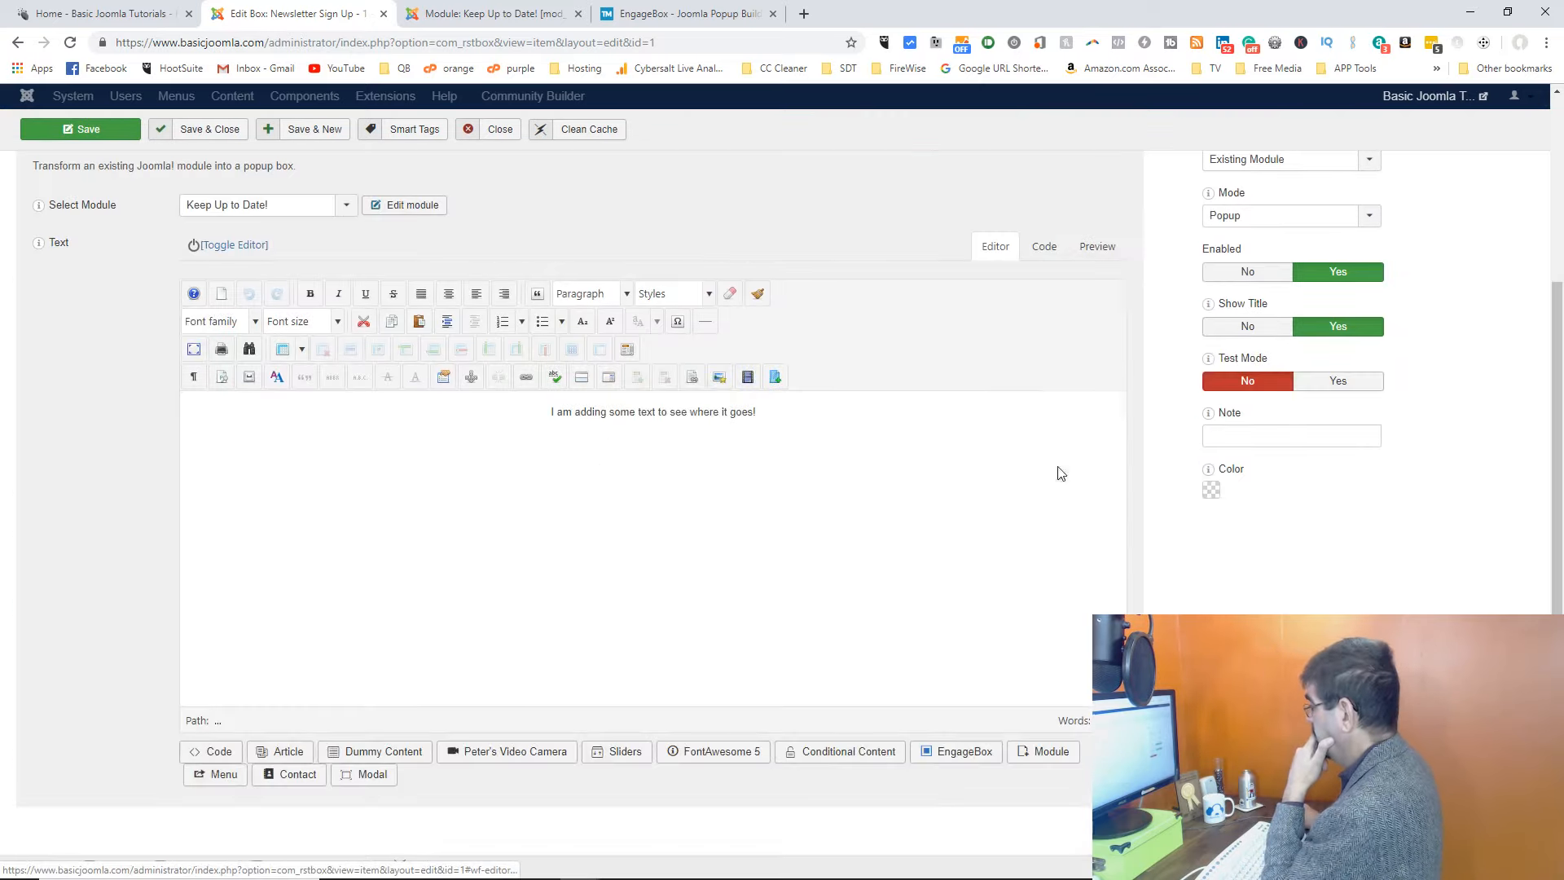
scroll(1059, 473, up, 3)
Step: Set the box's trigger Position to Bottom Left
click(113, 352)
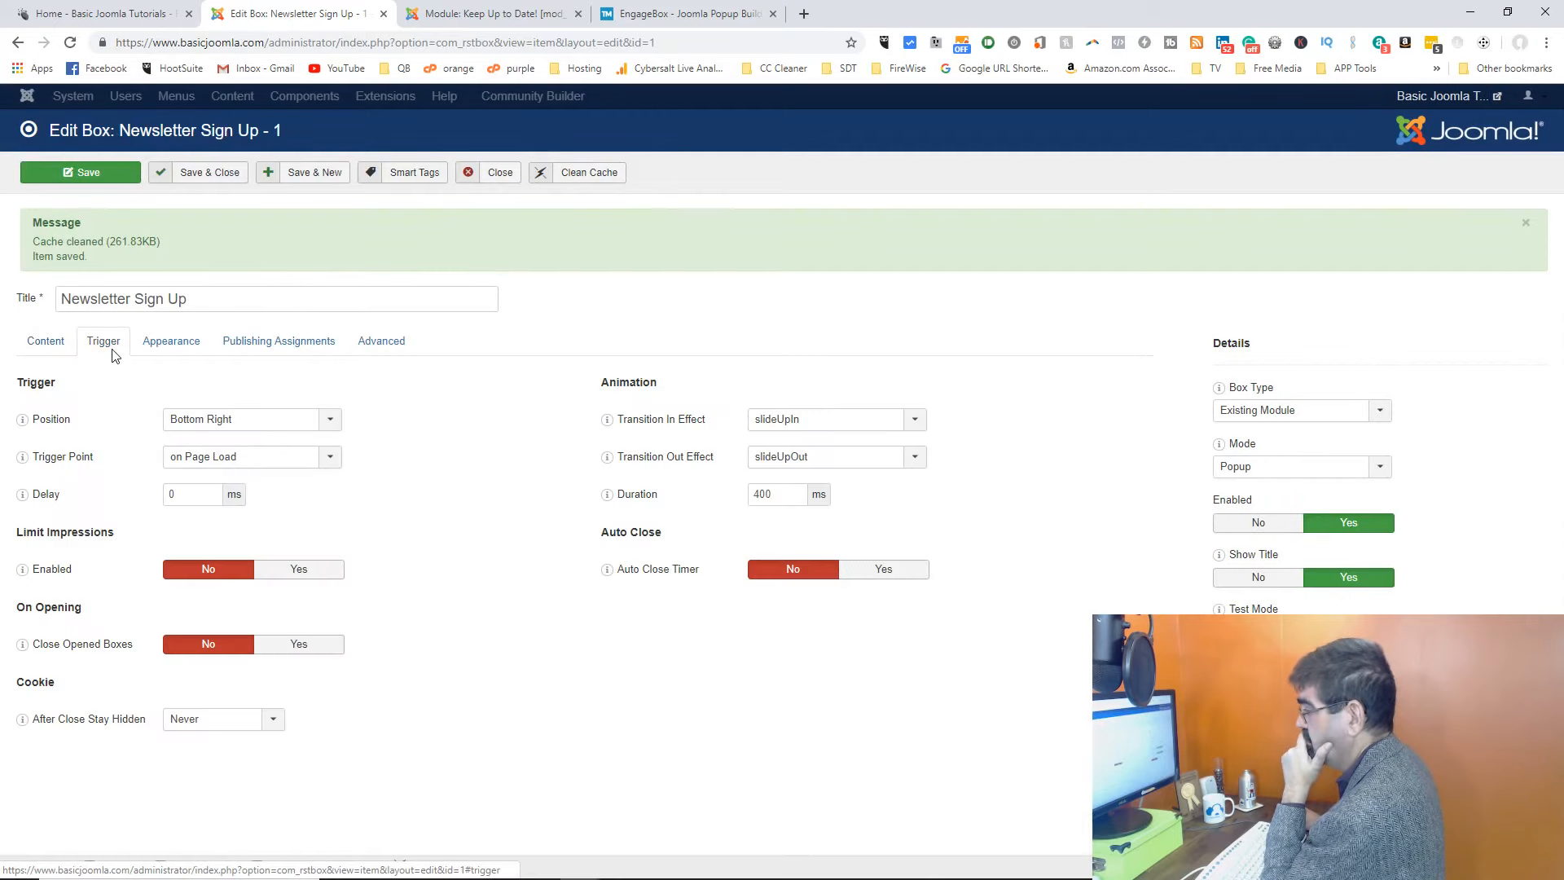
mouse_move(52, 417)
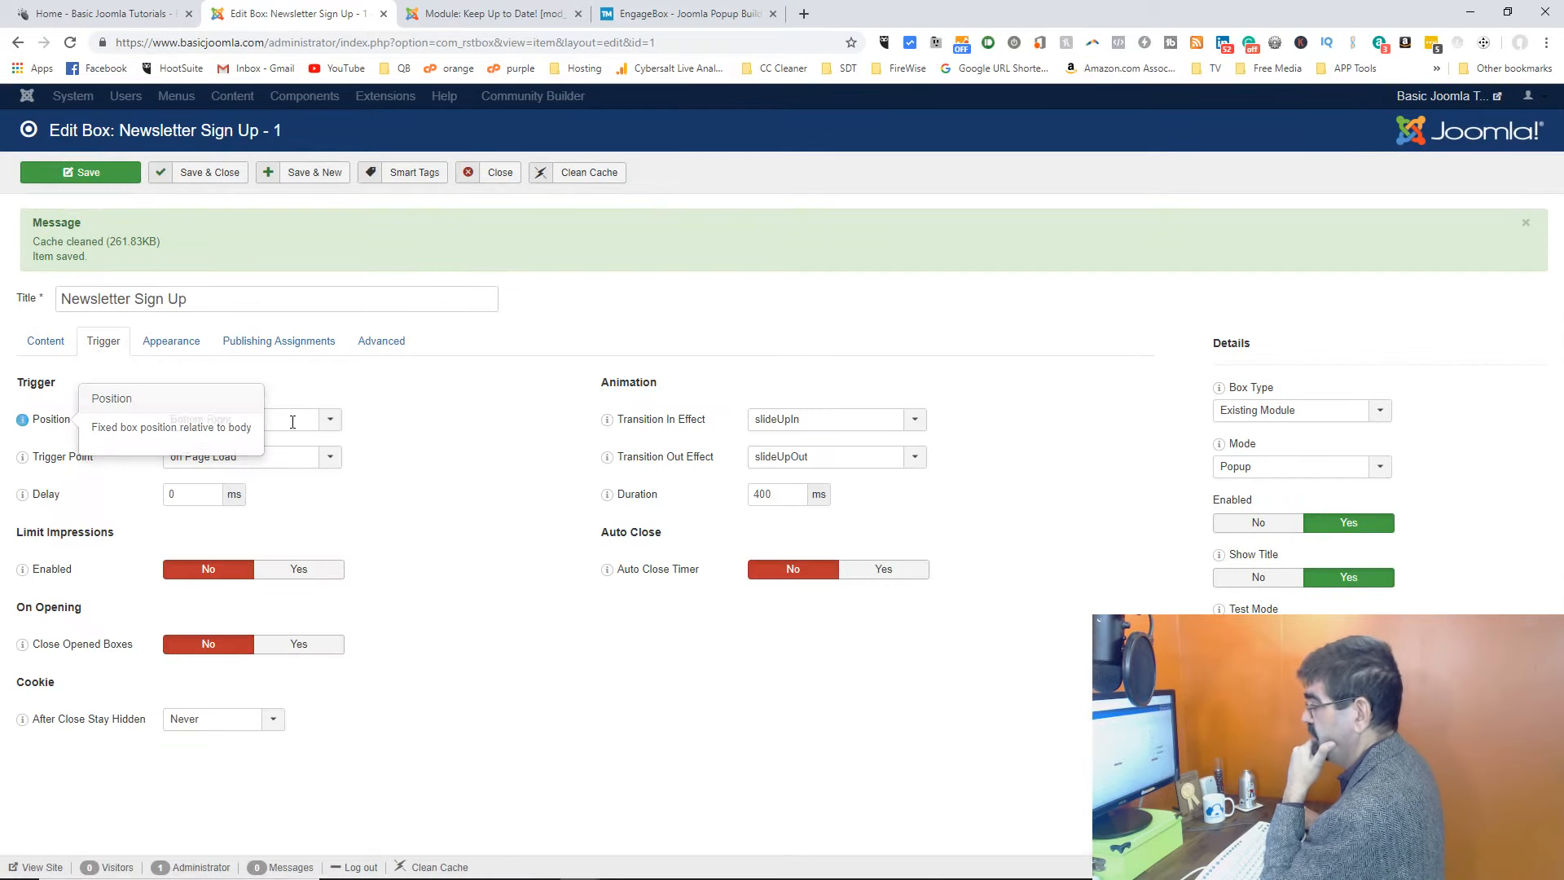
click(332, 421)
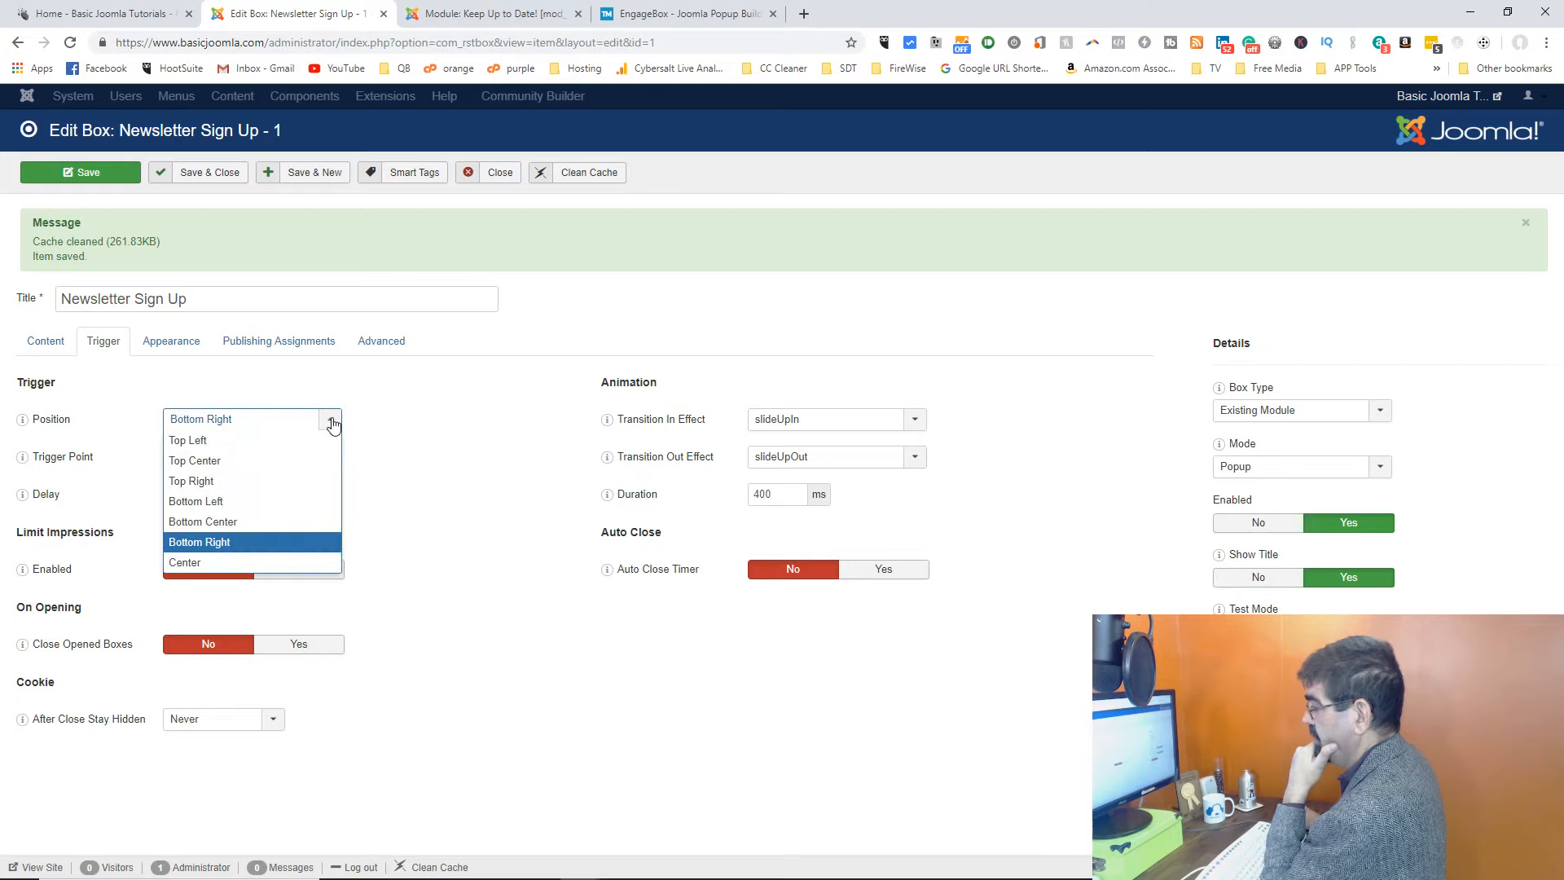
click(286, 501)
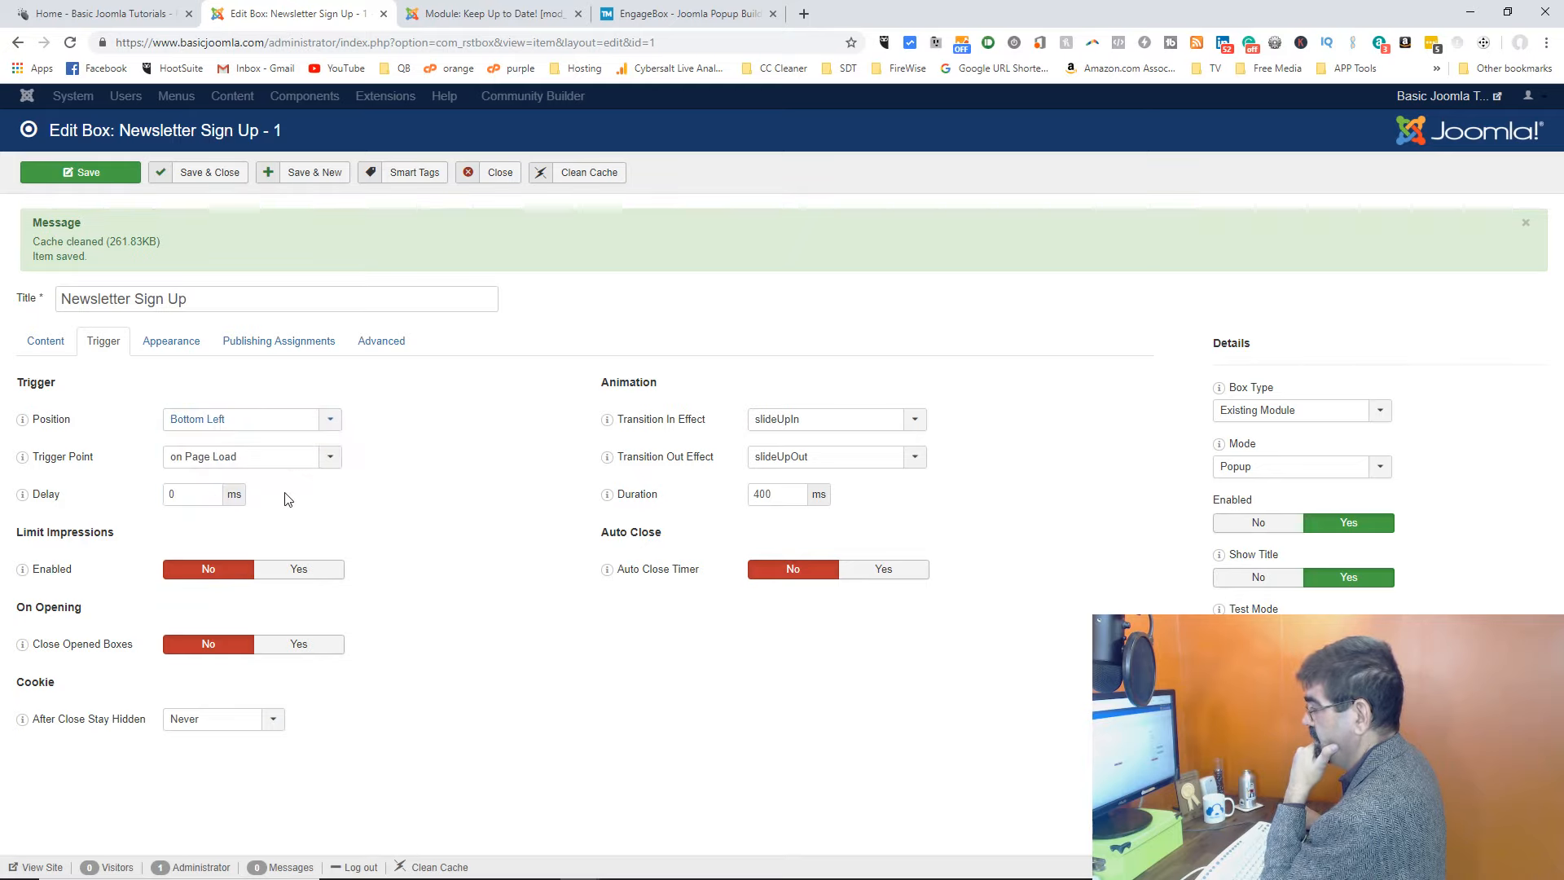
click(333, 424)
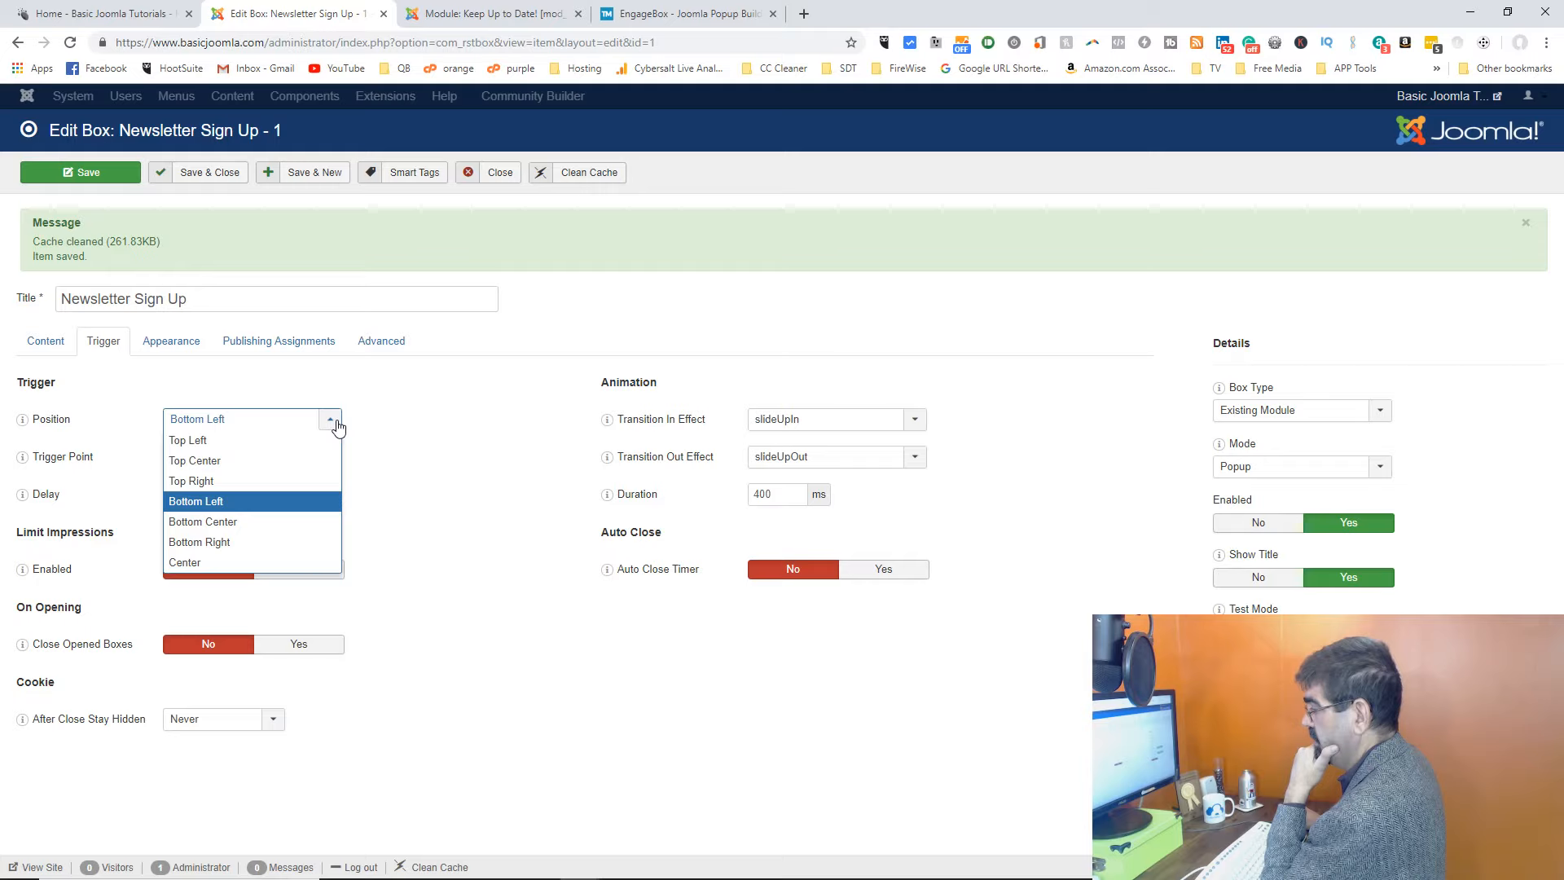
click(380, 426)
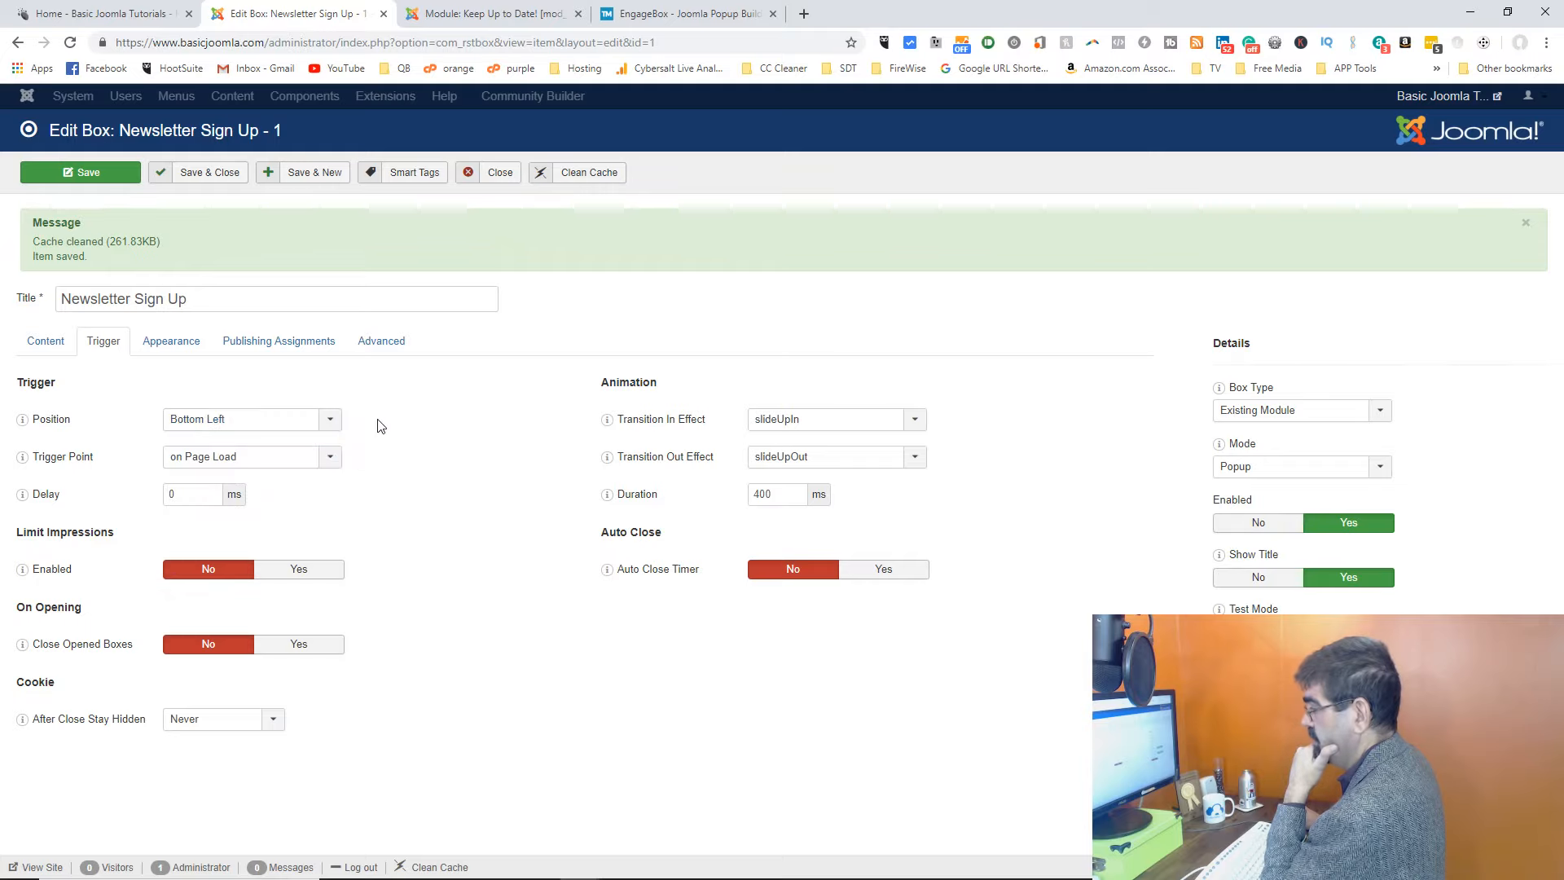
Step: Set the trigger Delay to 6000 ms and save the box, returning to the site's home page to check the popup
click(171, 494)
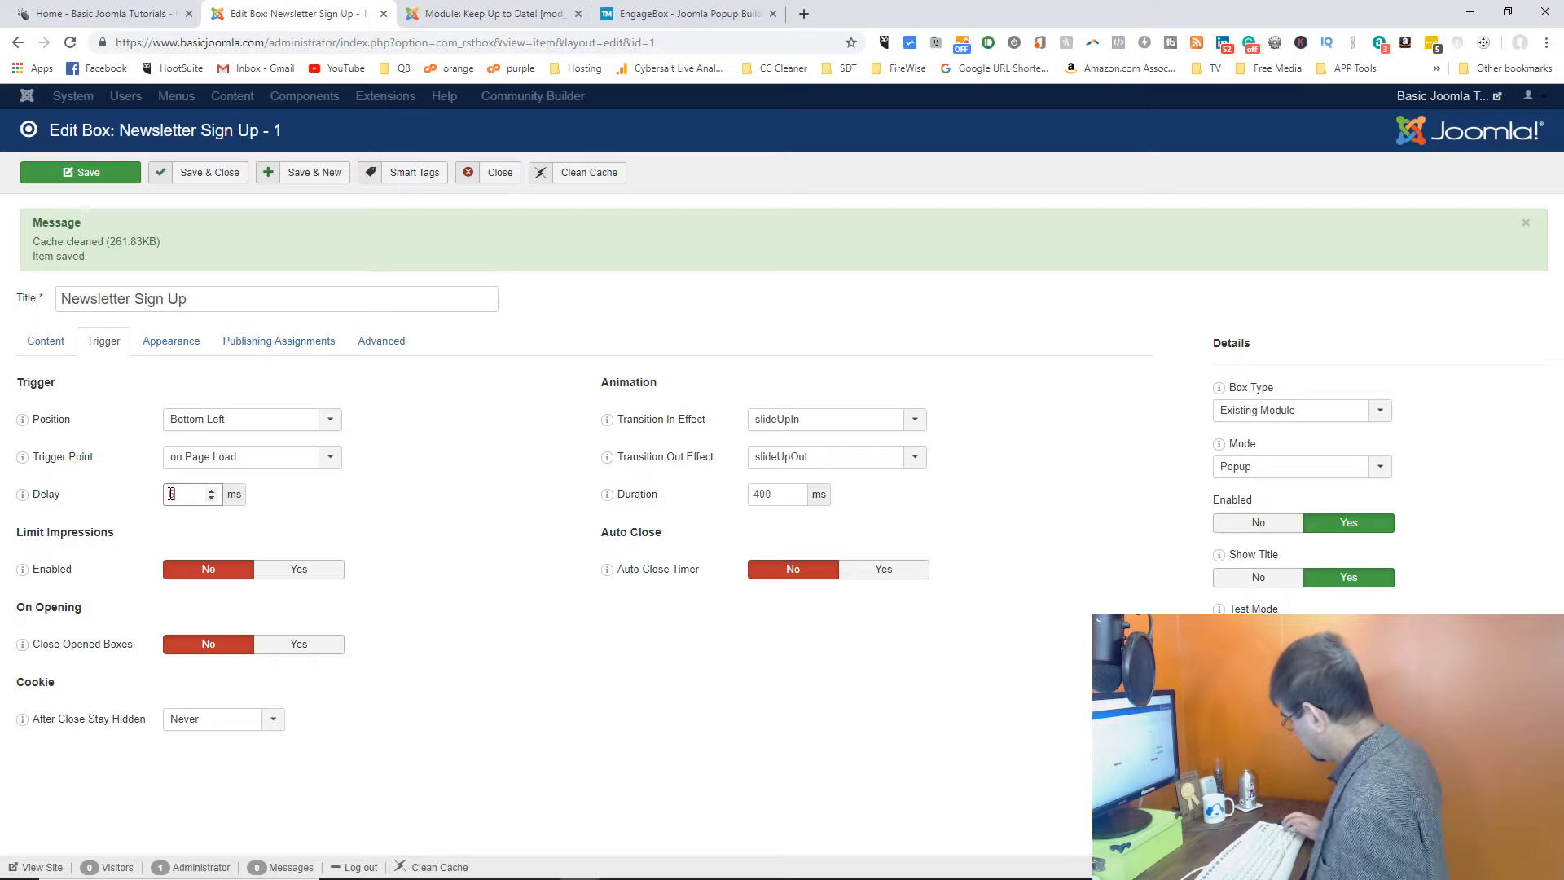
text(5000)
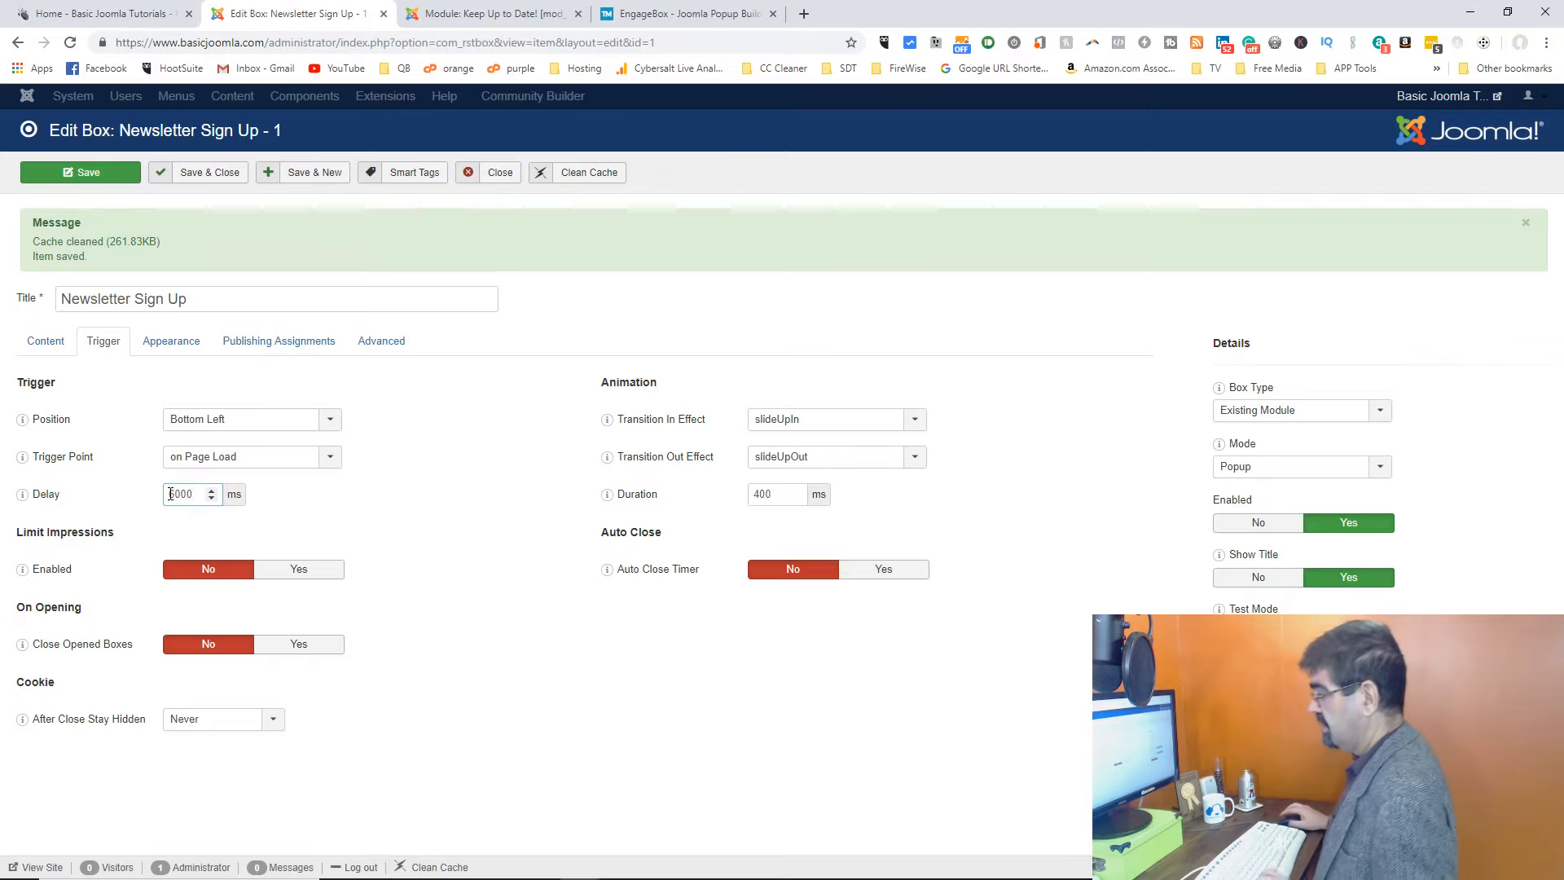
click(96, 181)
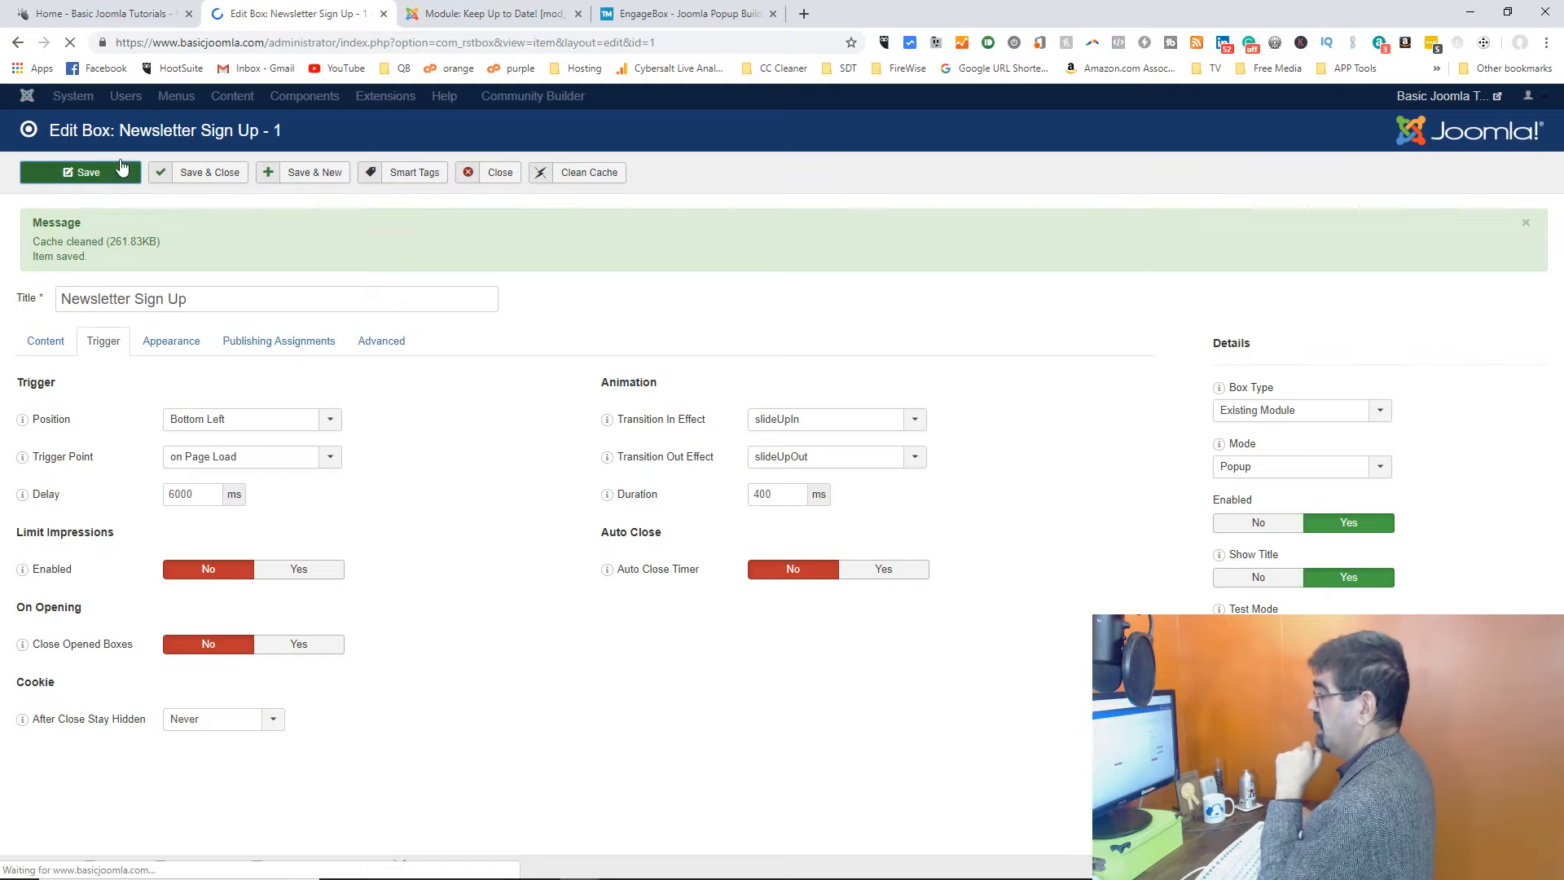
click(111, 15)
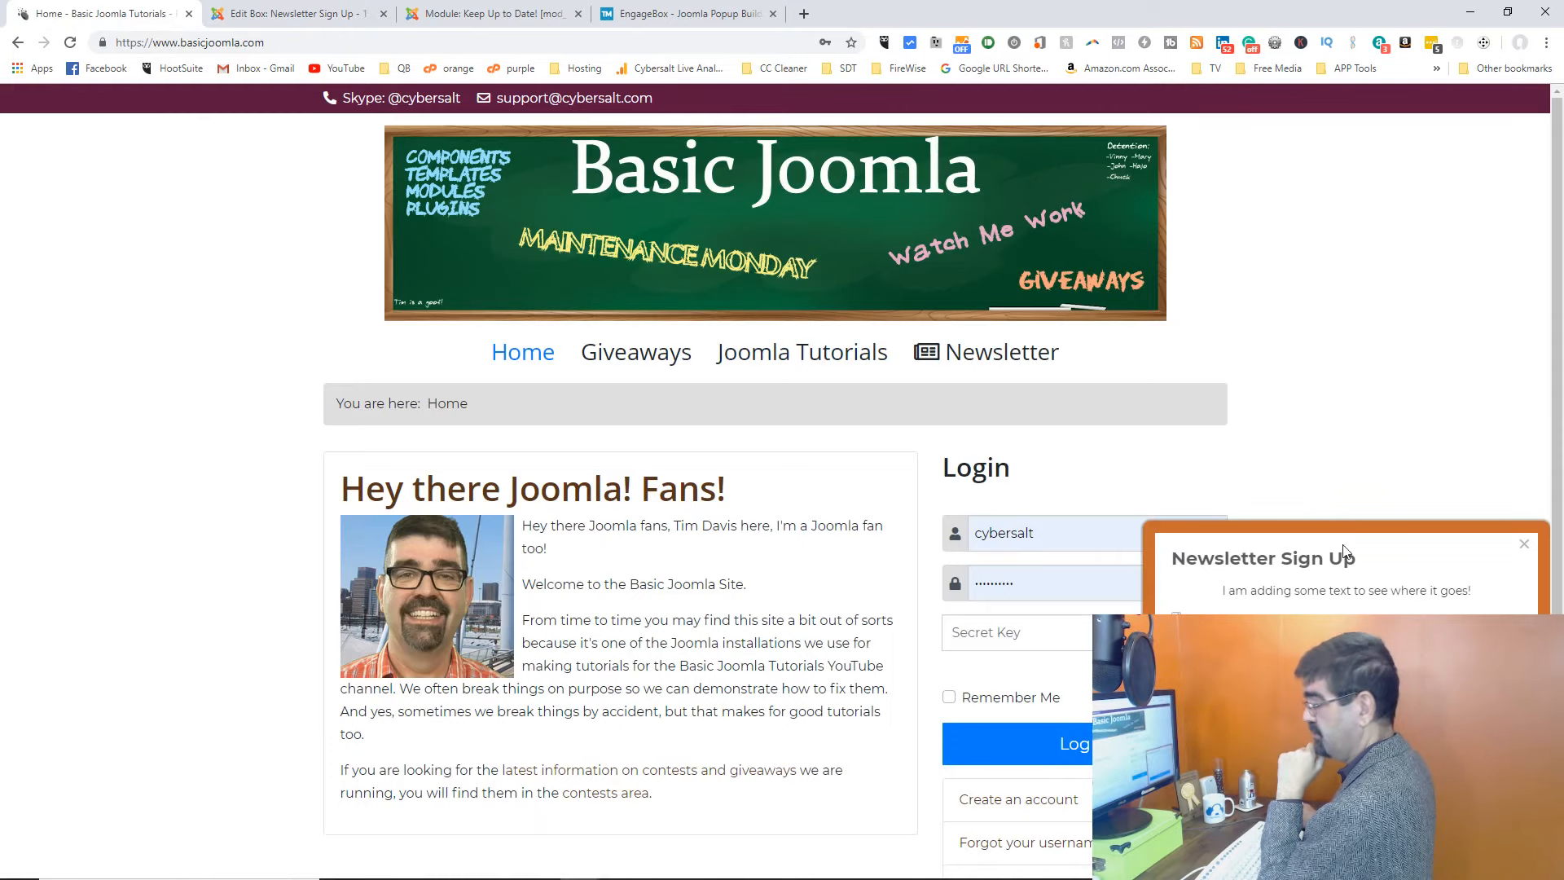
Step: Reload the site's home page to check the popup, and close the Newsletter Sign Up box's settings
click(70, 47)
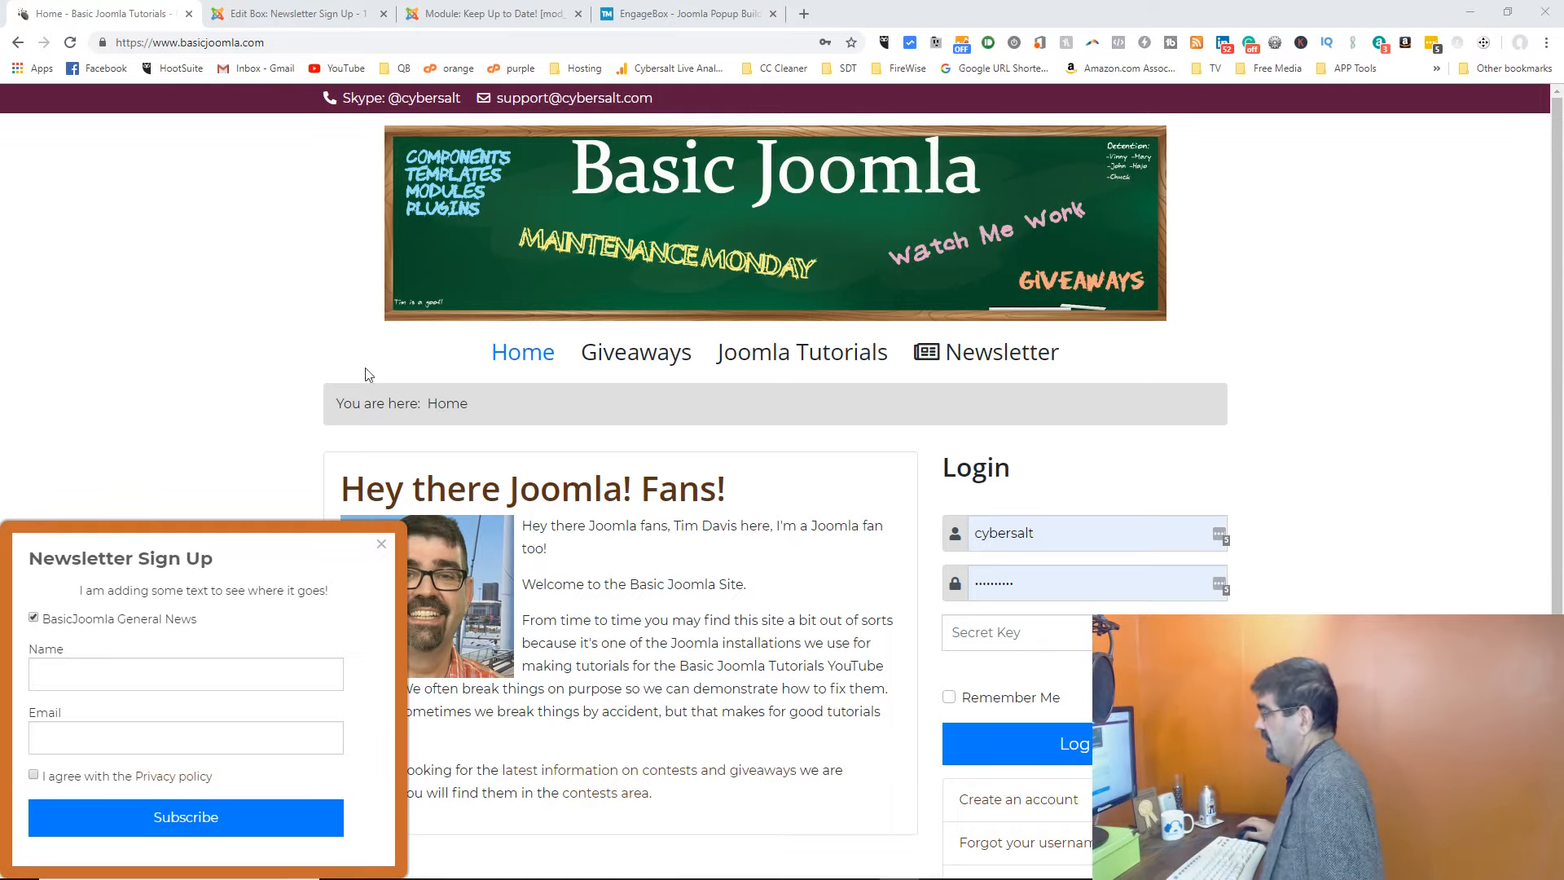
click(286, 17)
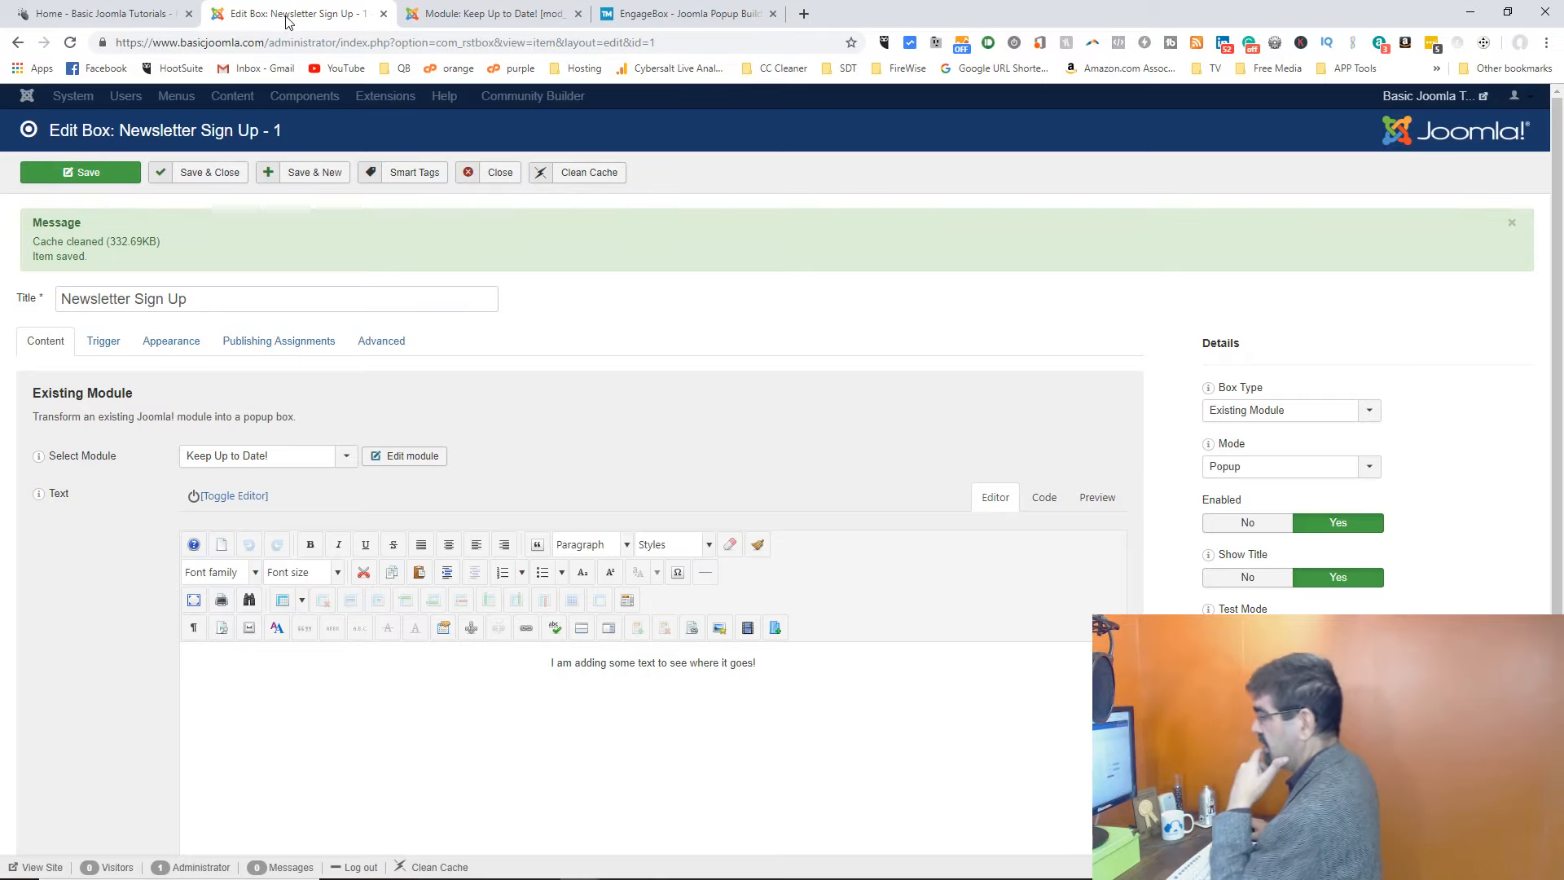
click(501, 176)
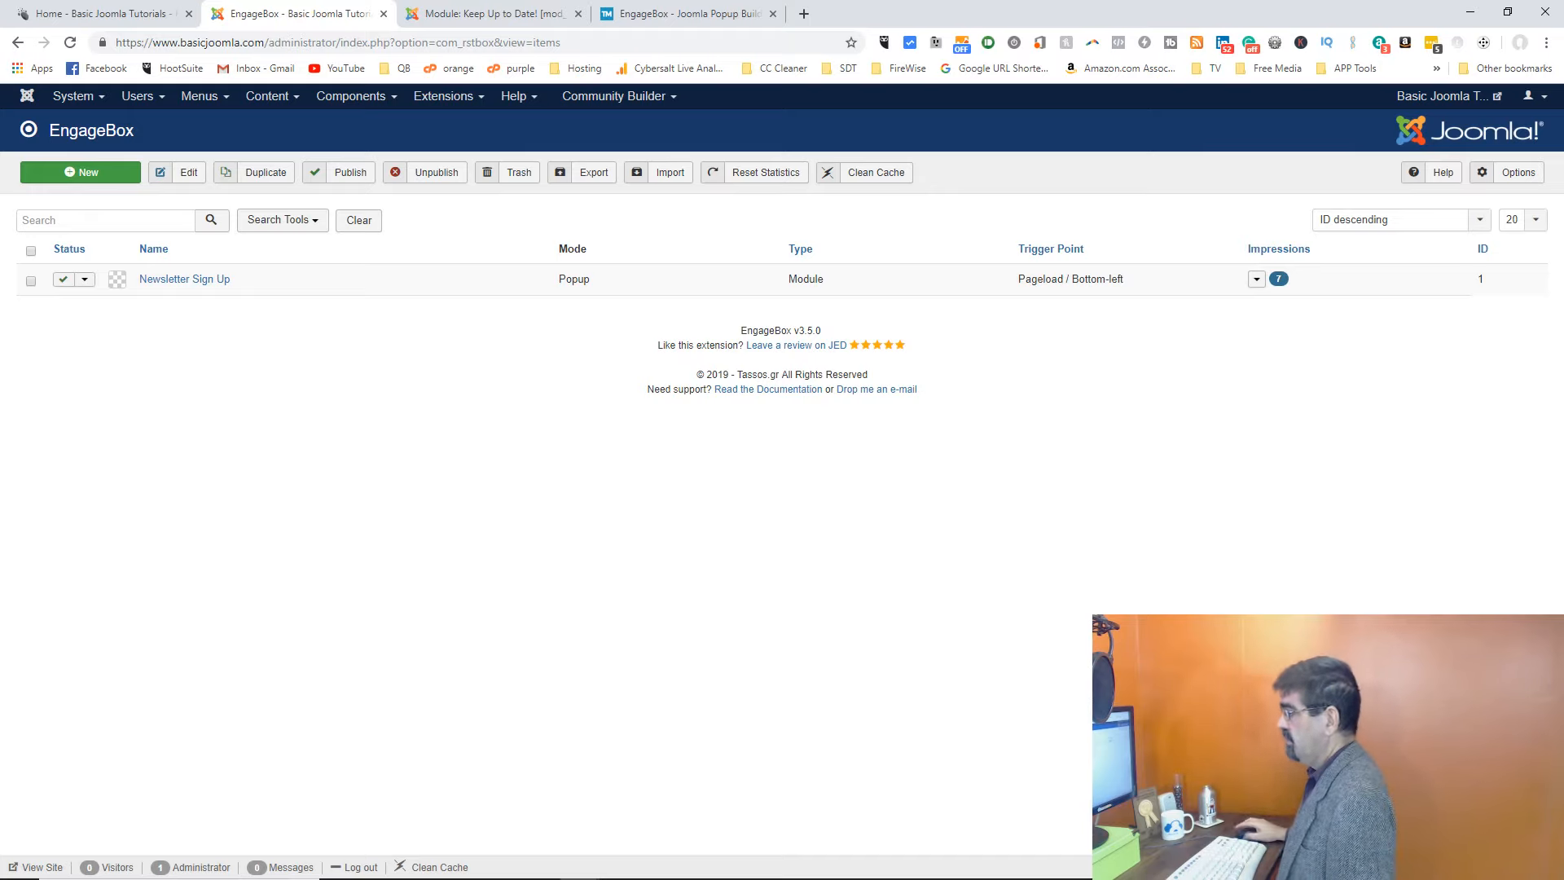
Step: Create a new box and title it Facebook Like
click(63, 184)
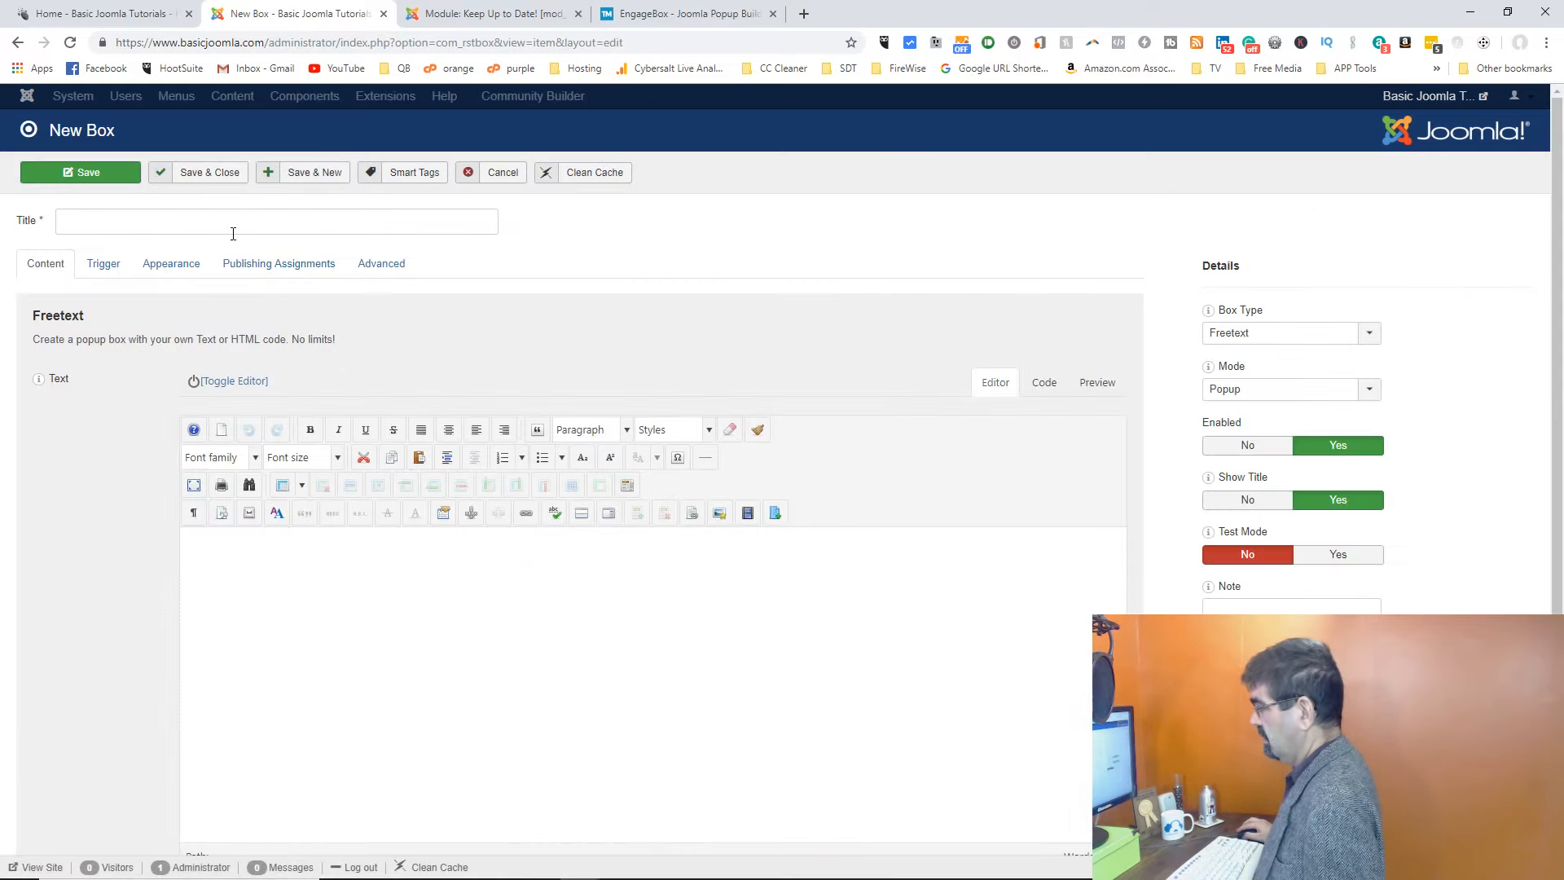
click(233, 224)
text(Face)
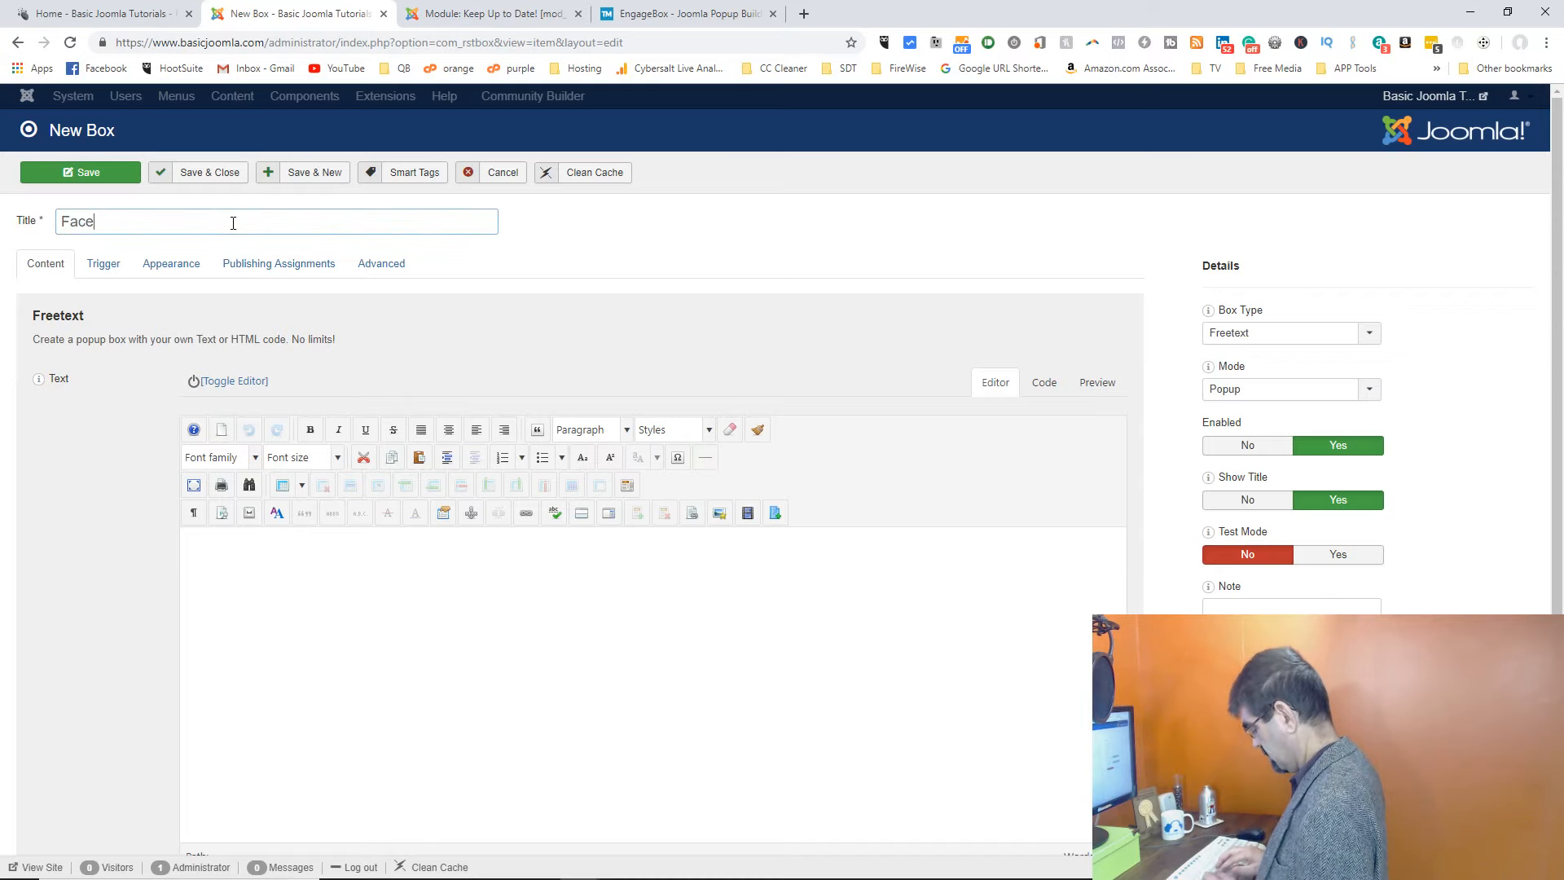
text(book Li)
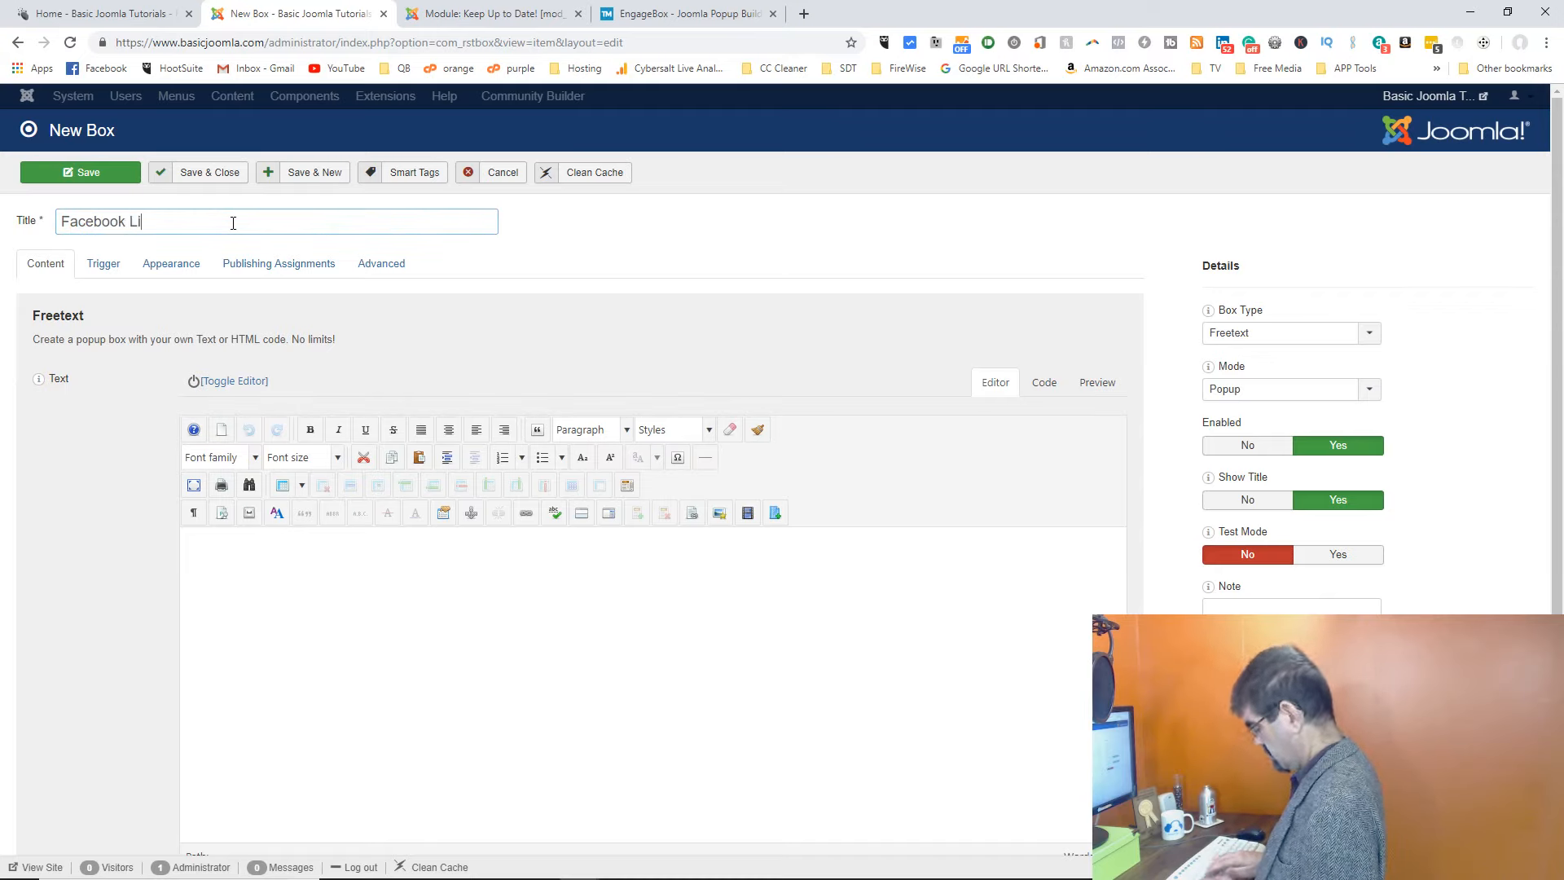
text(ke)
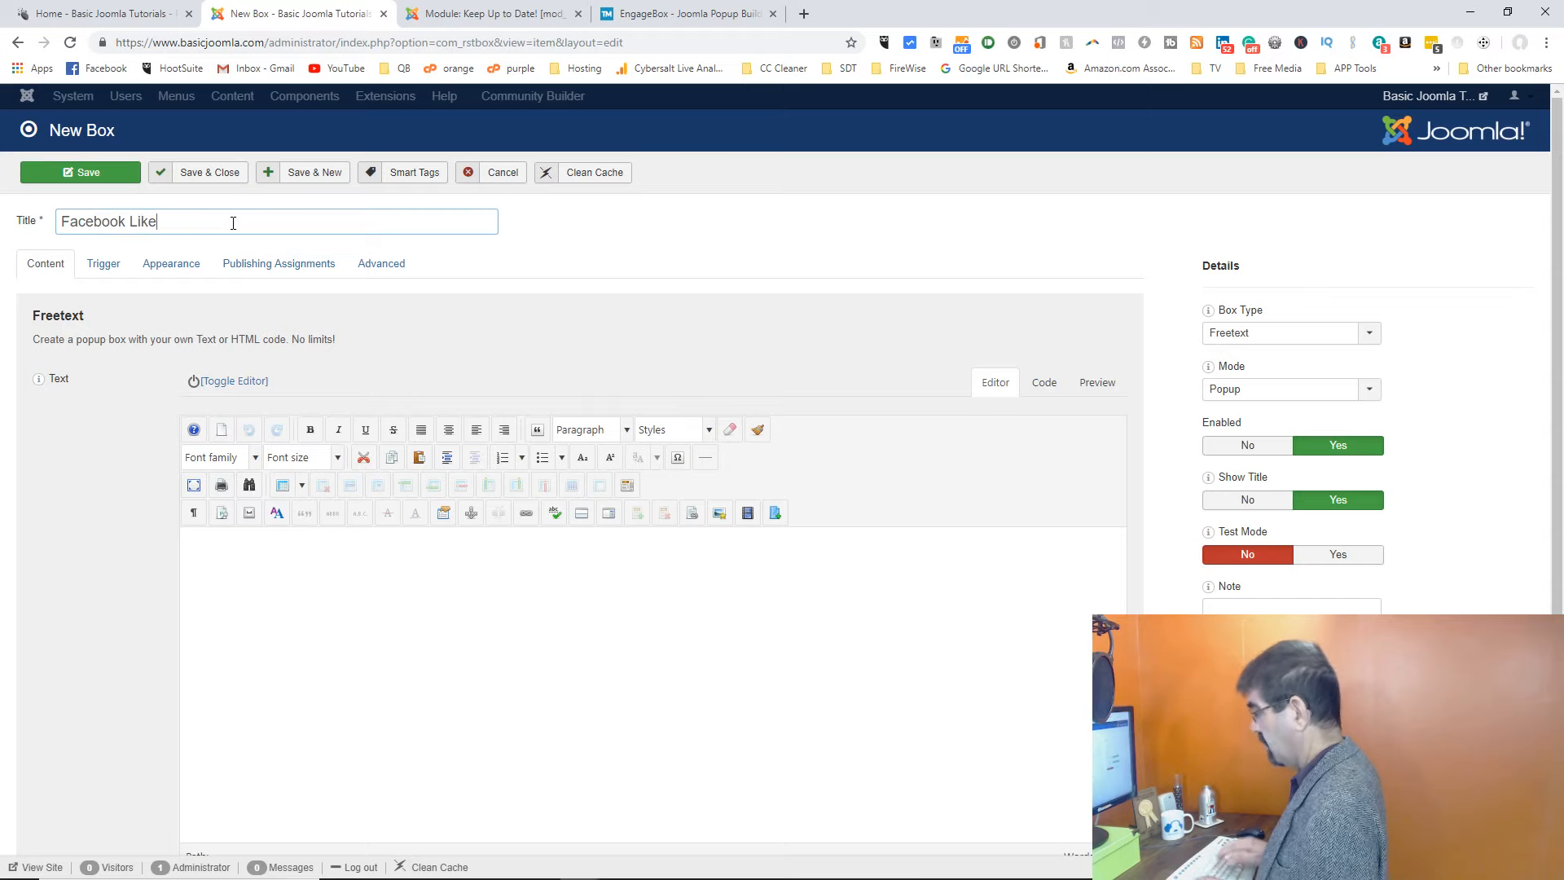
Step: Set the new box's Box Type to Social Media and save the box
click(167, 270)
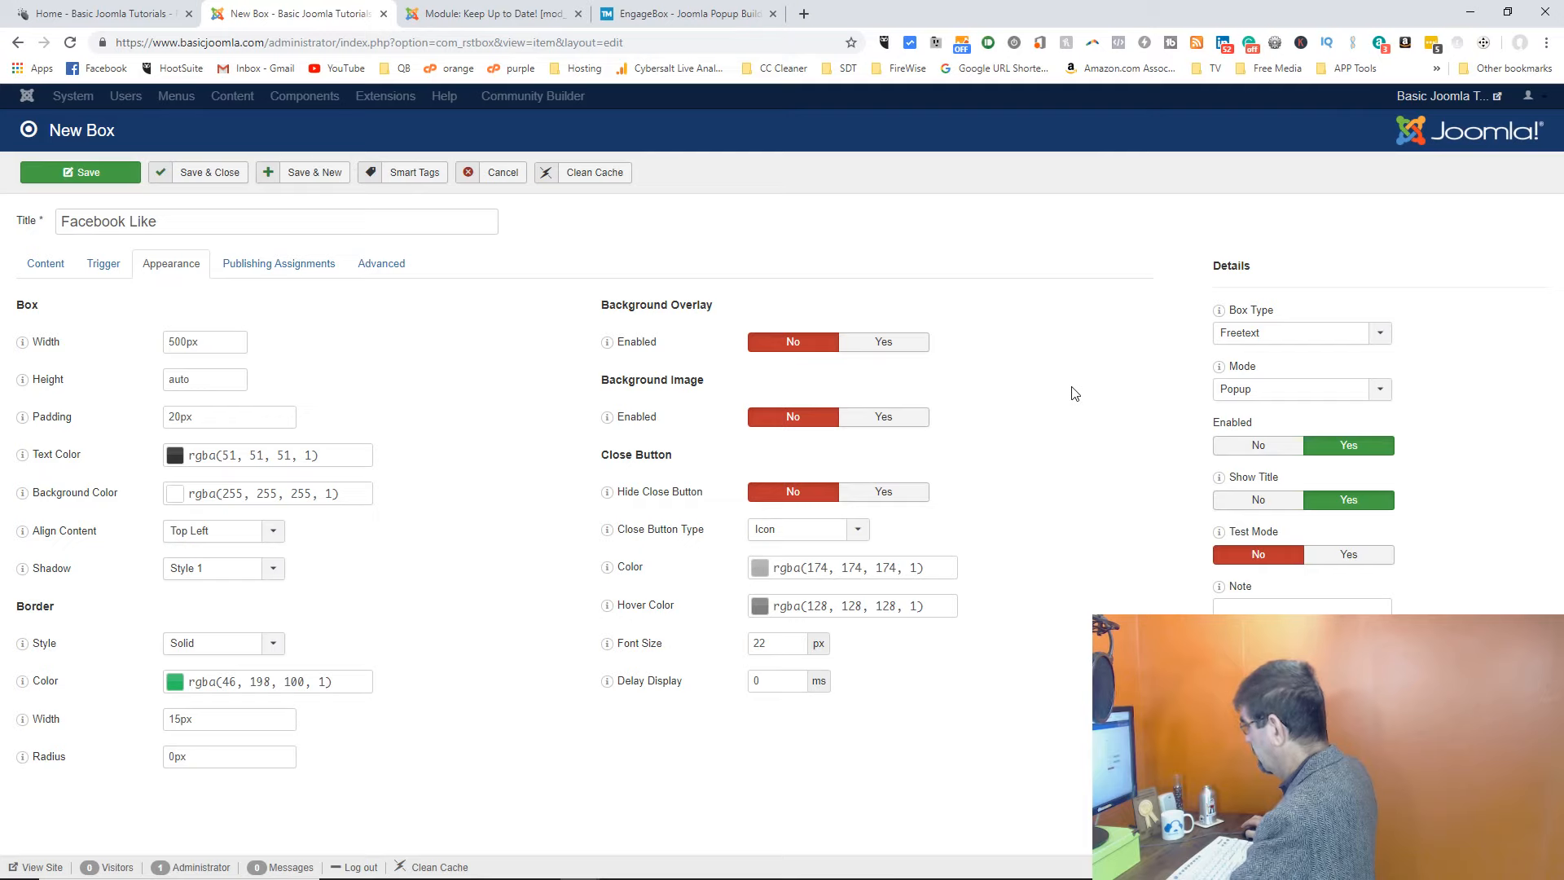
click(1386, 340)
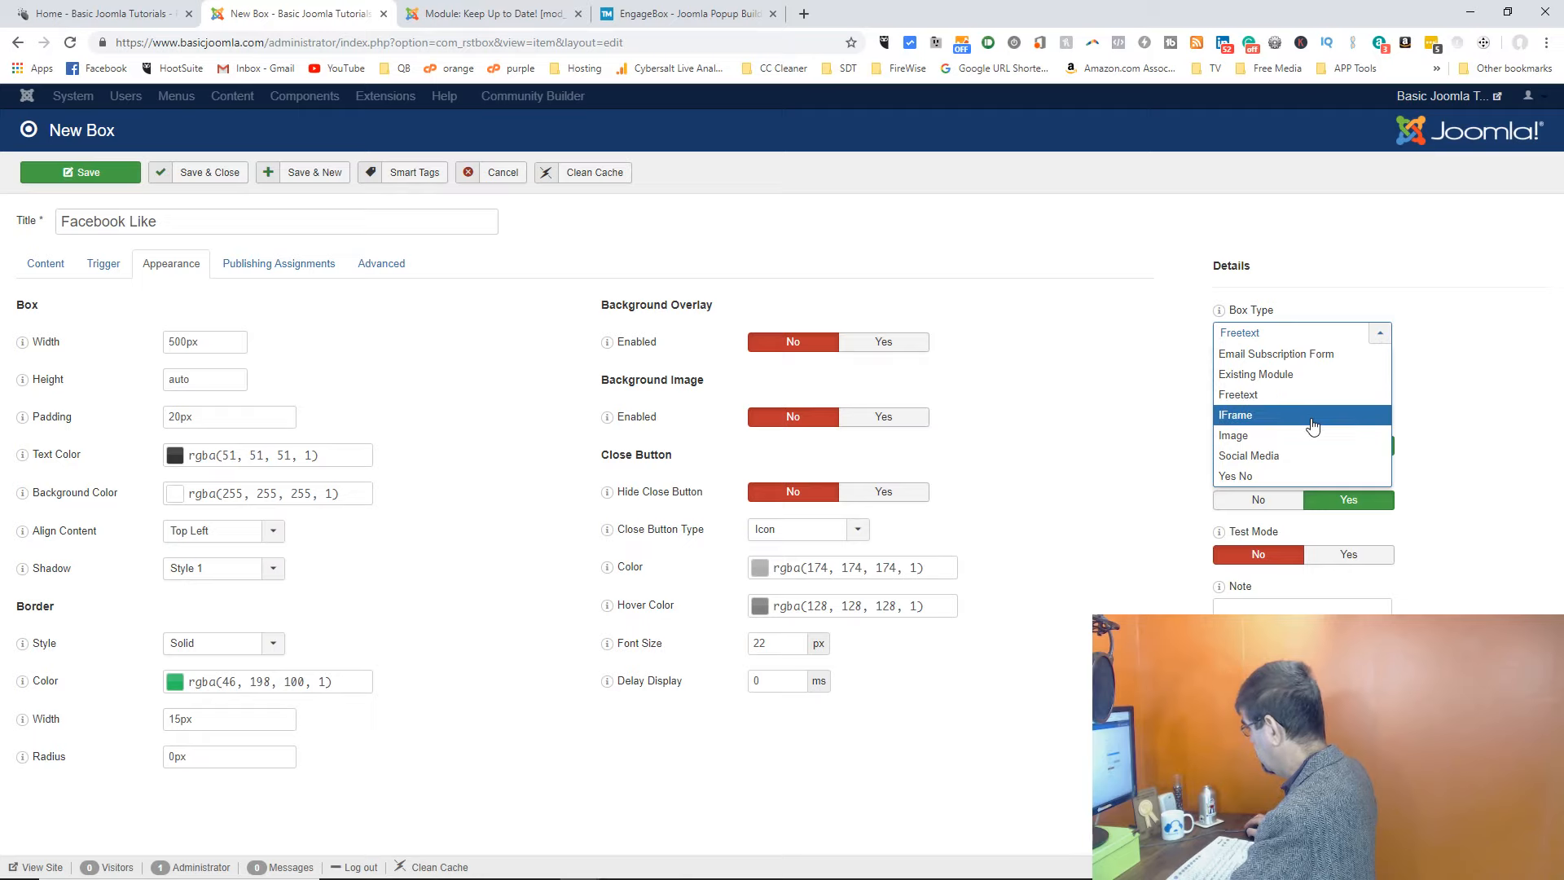
click(1308, 456)
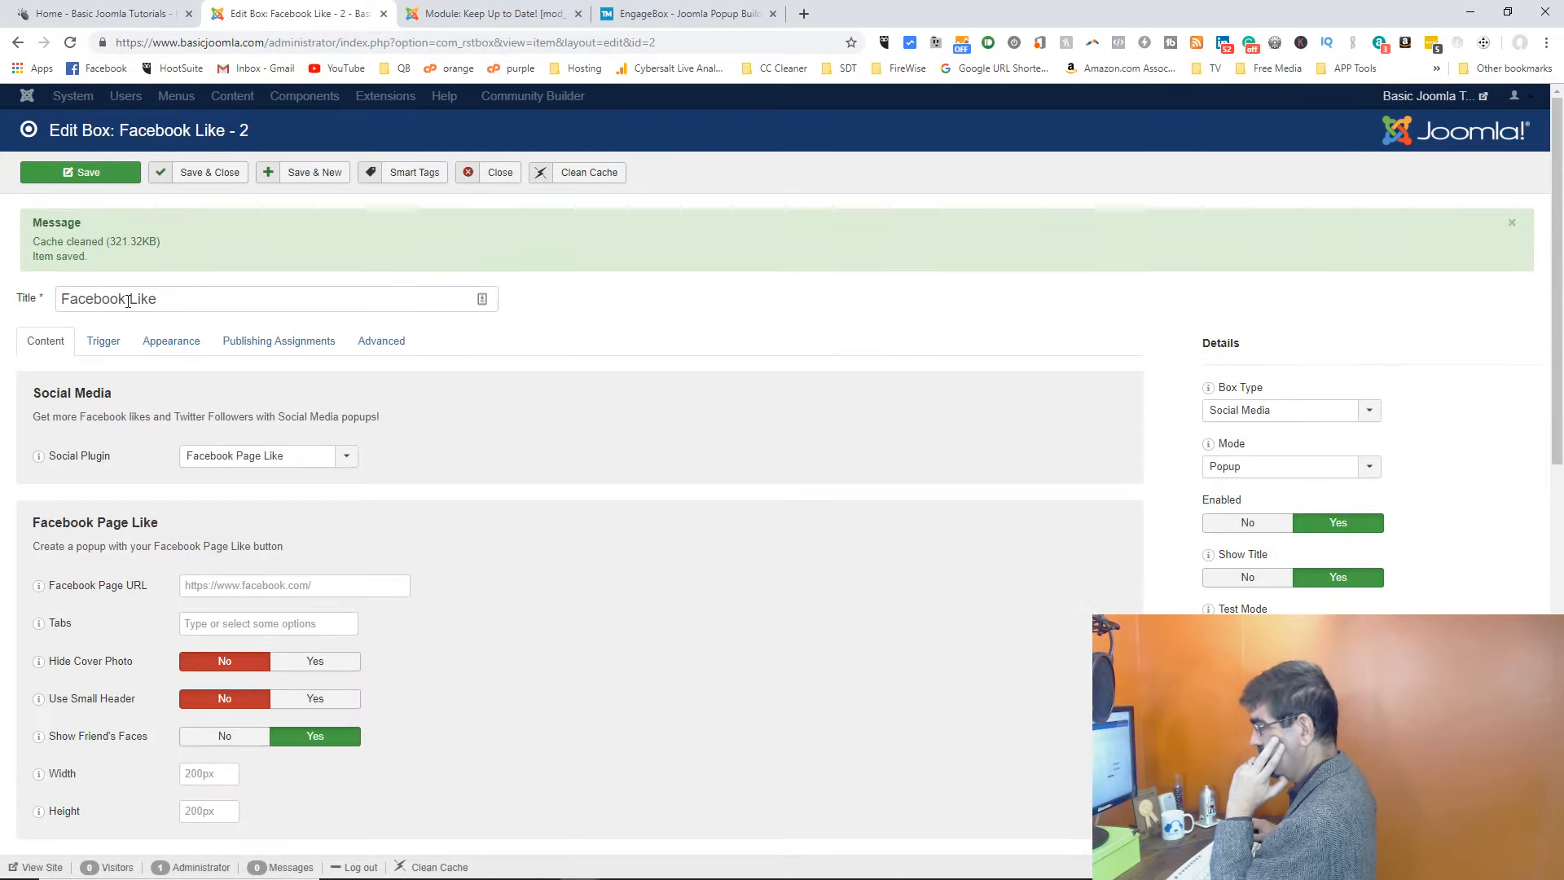
Step: Set the Social Plugin to Twitter Follow Button and change the box's title to Twitter Follow
click(347, 461)
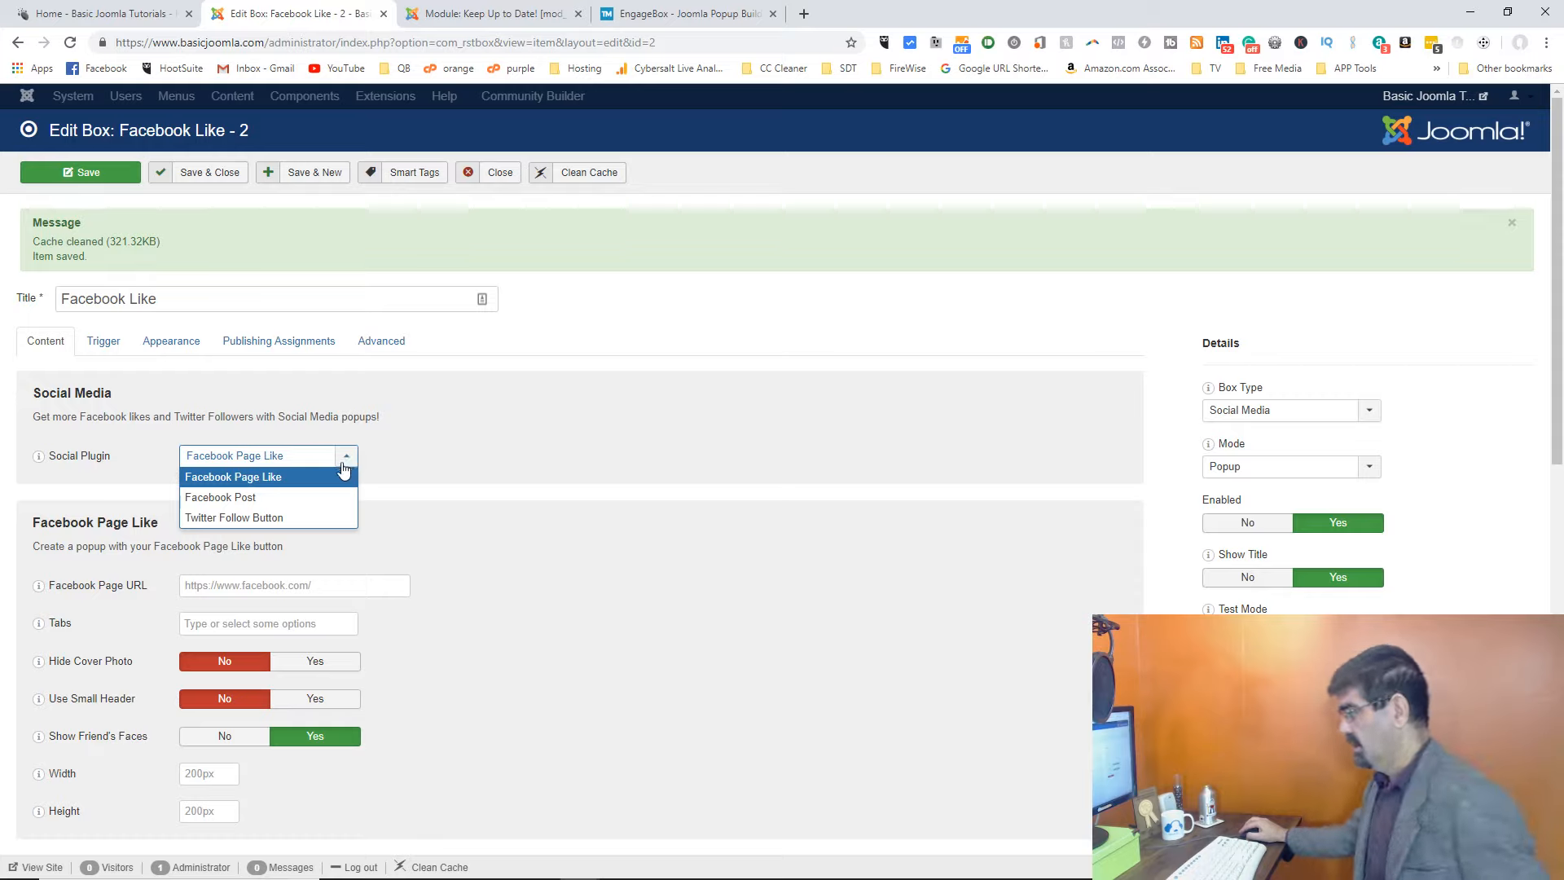
click(322, 525)
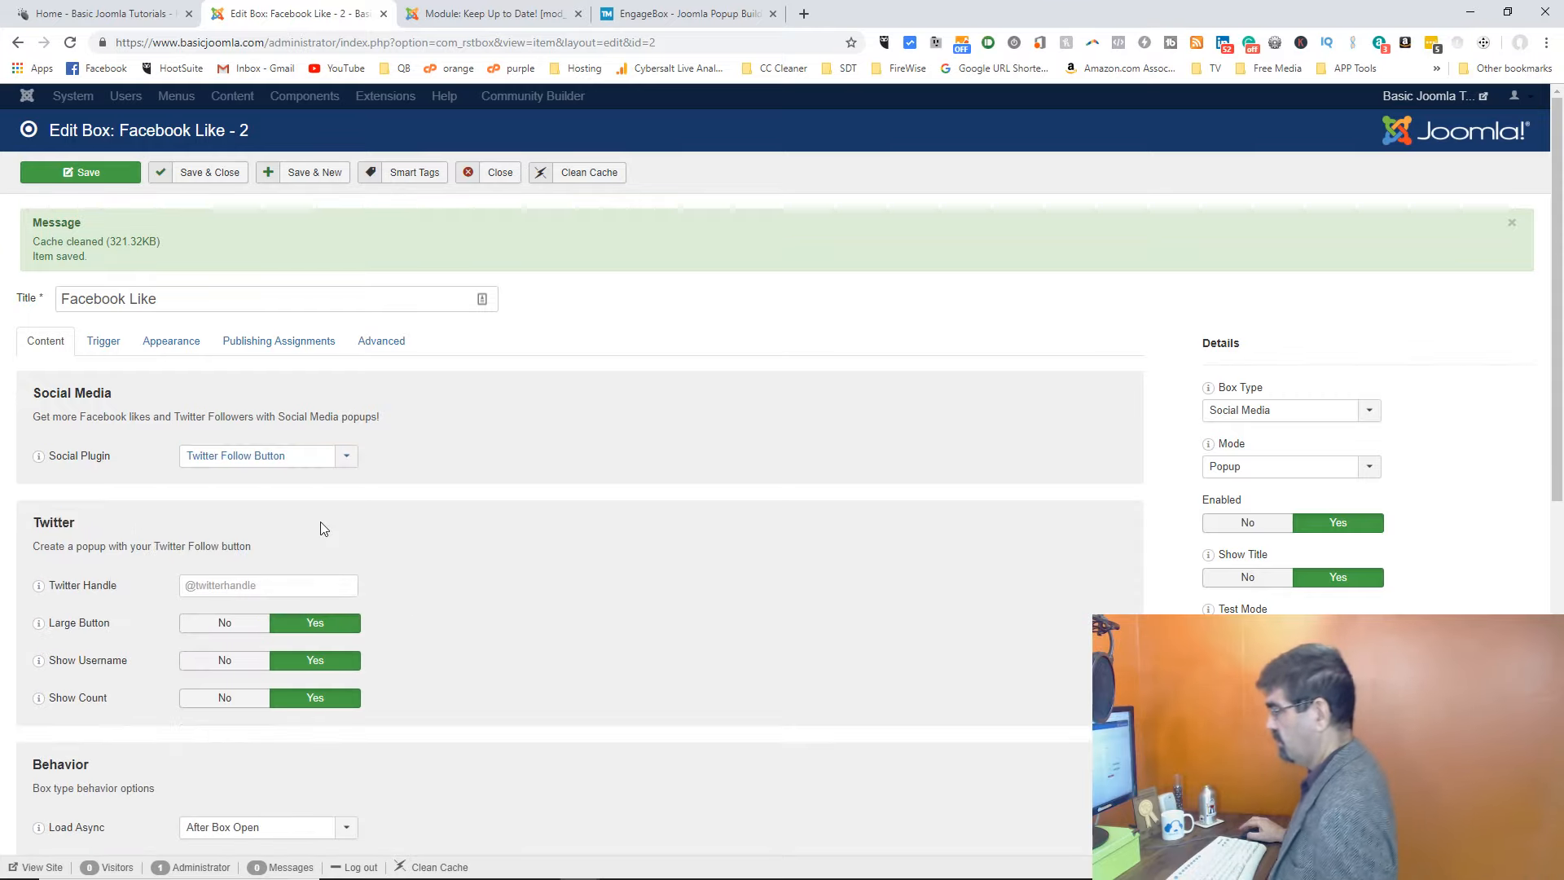
drag(126, 299, 4, 295)
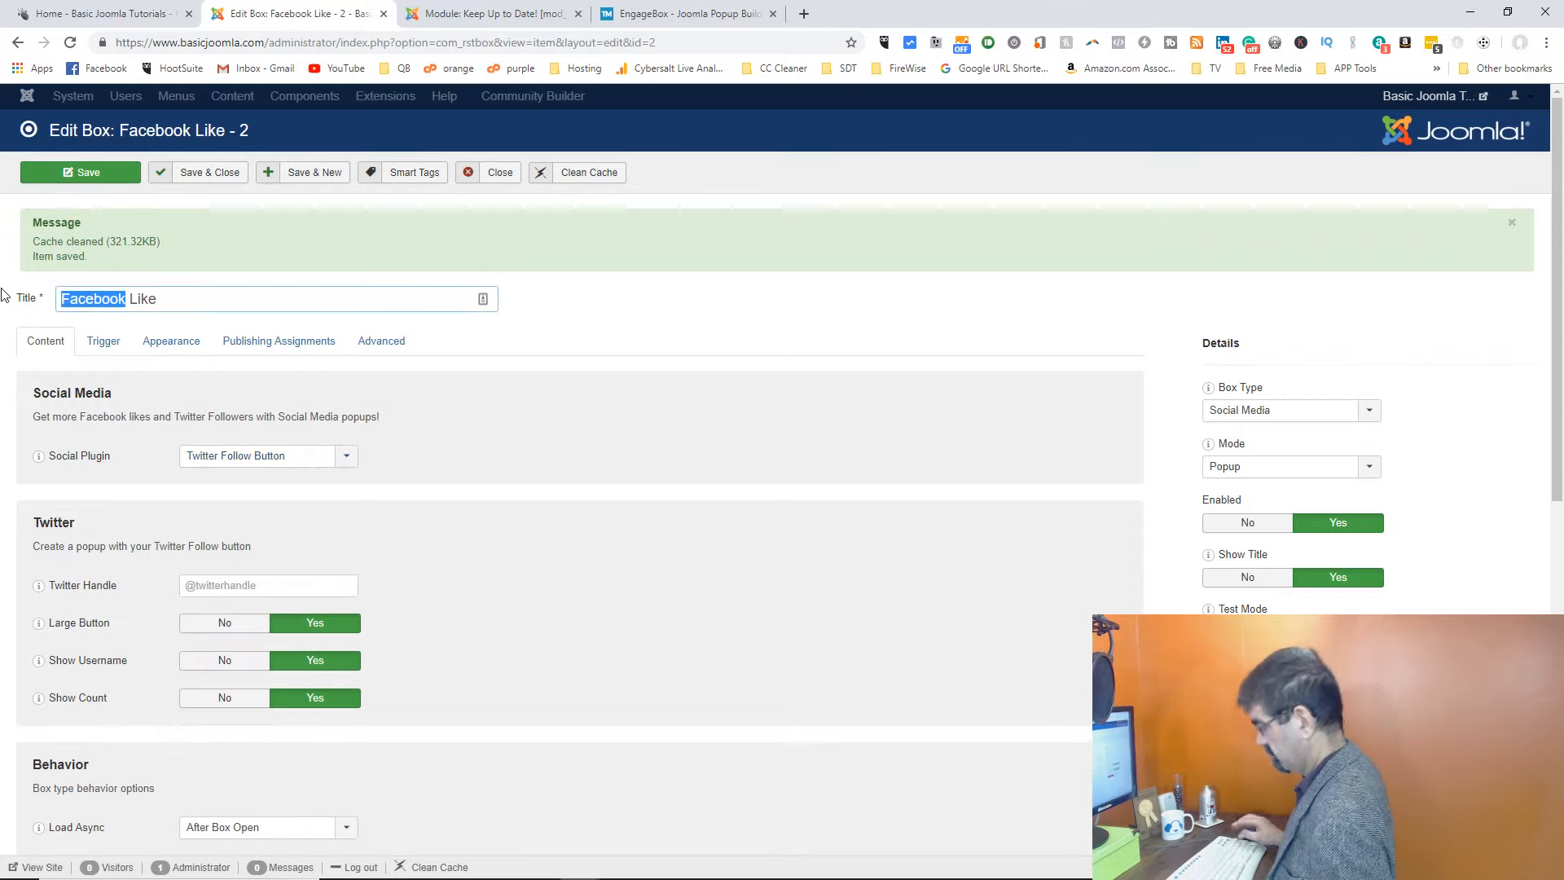
text(Twiter)
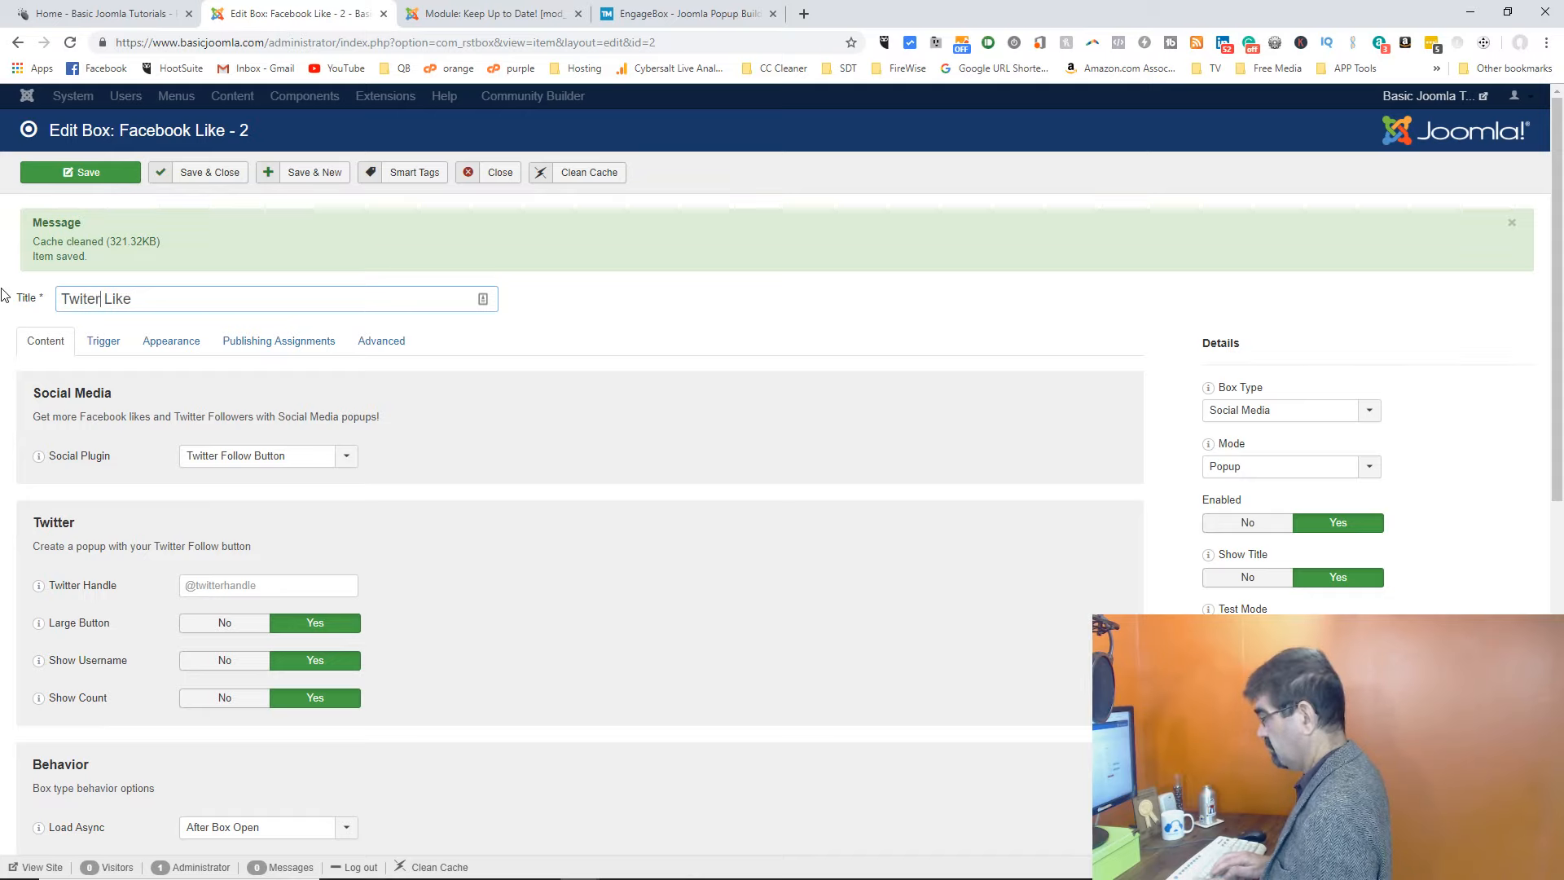
key(Left)
key(Left)
text(ter)
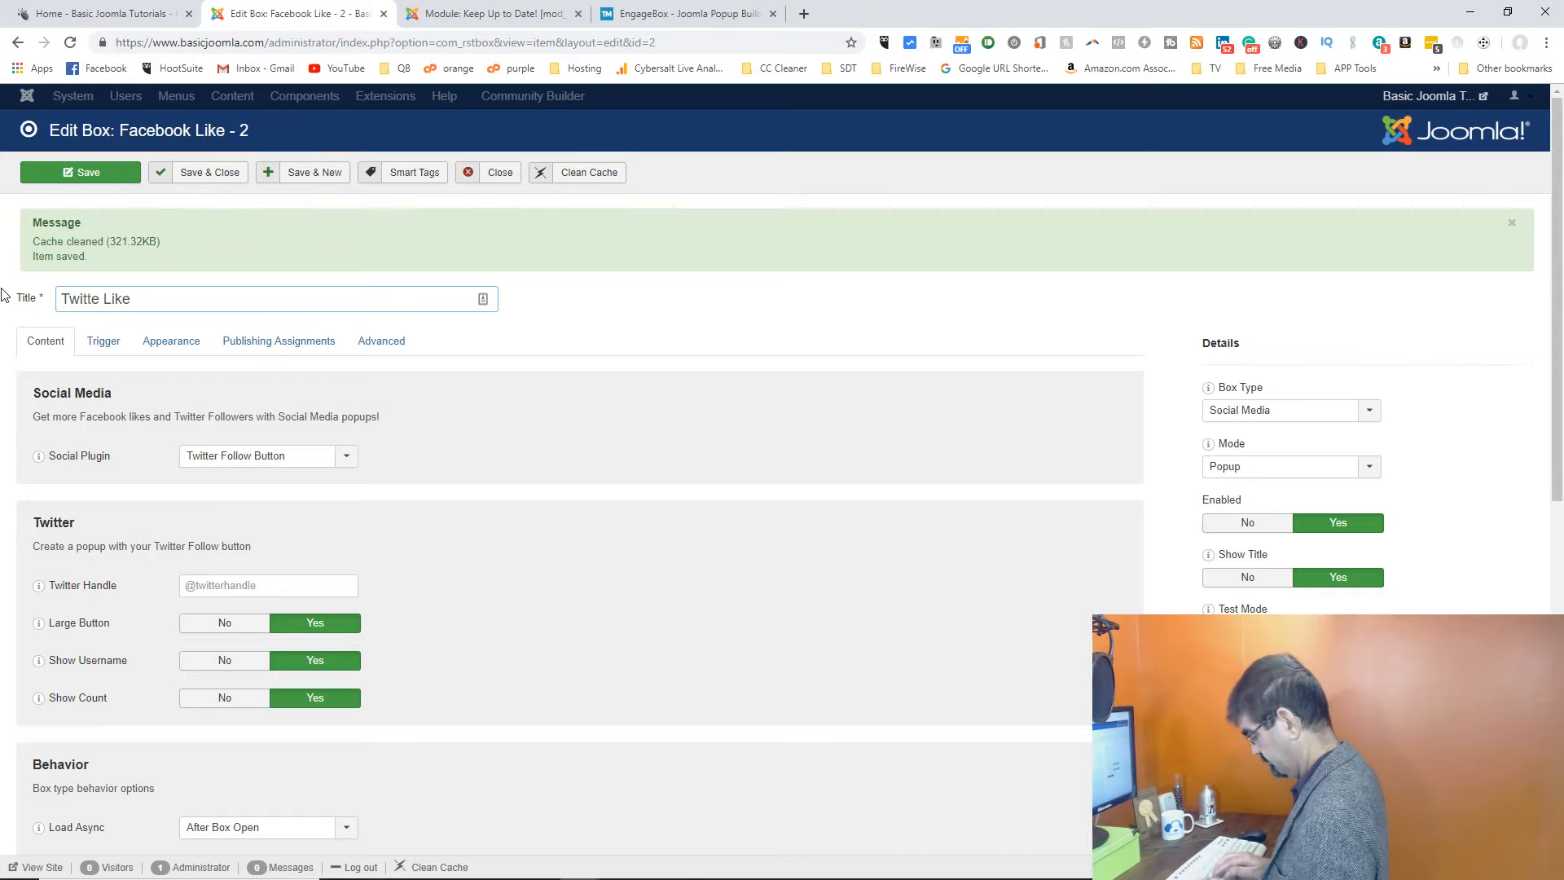
text( Follow)
key(Delete)
key(Delete)
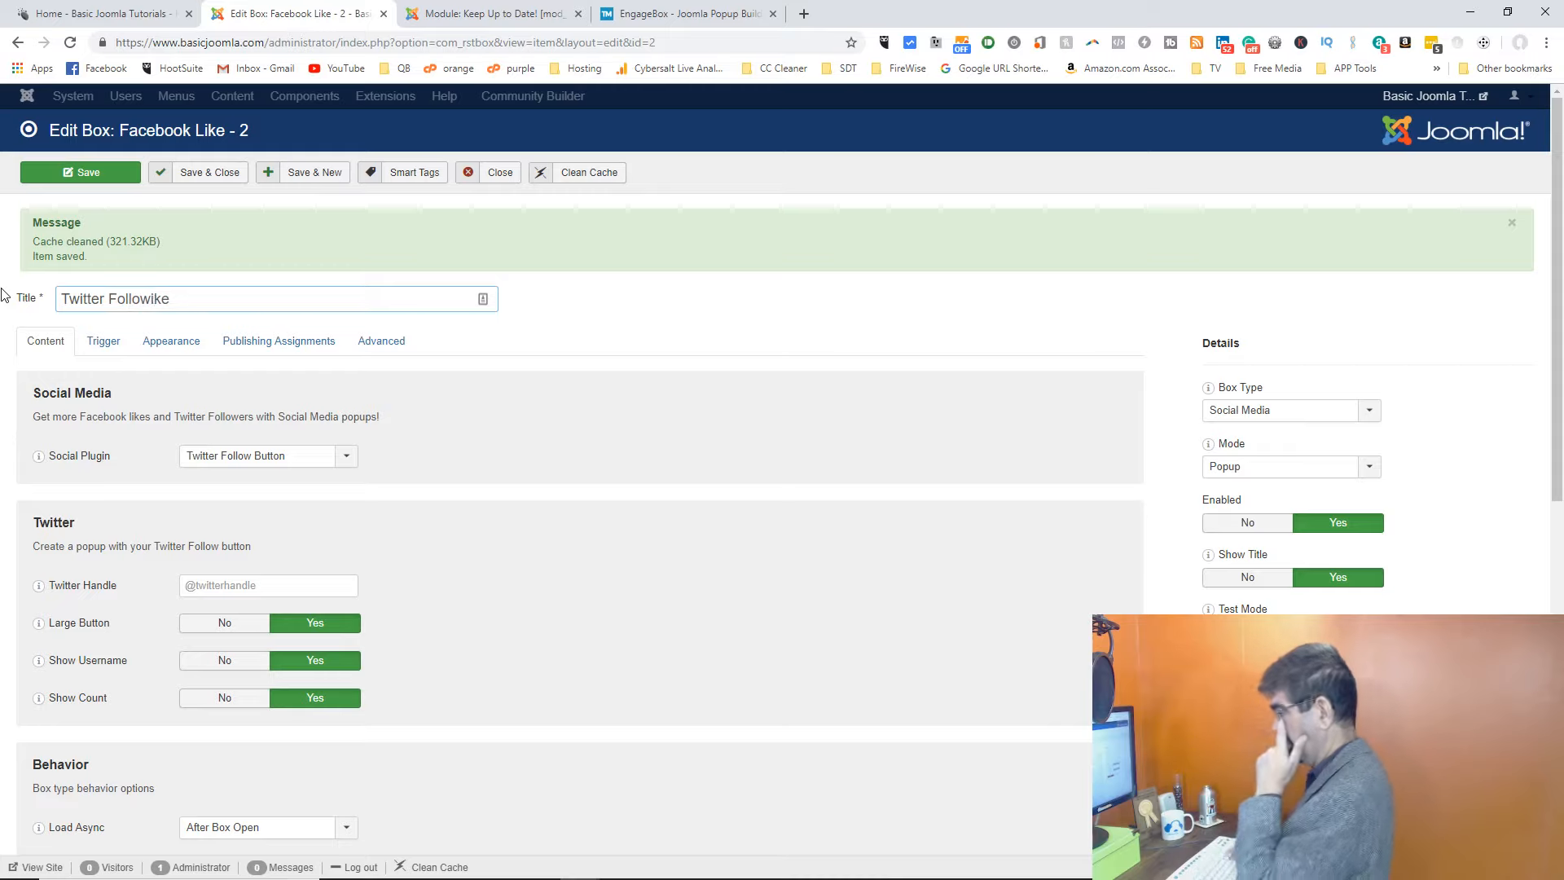
key(Delete)
key(Delete)
key(Delete)
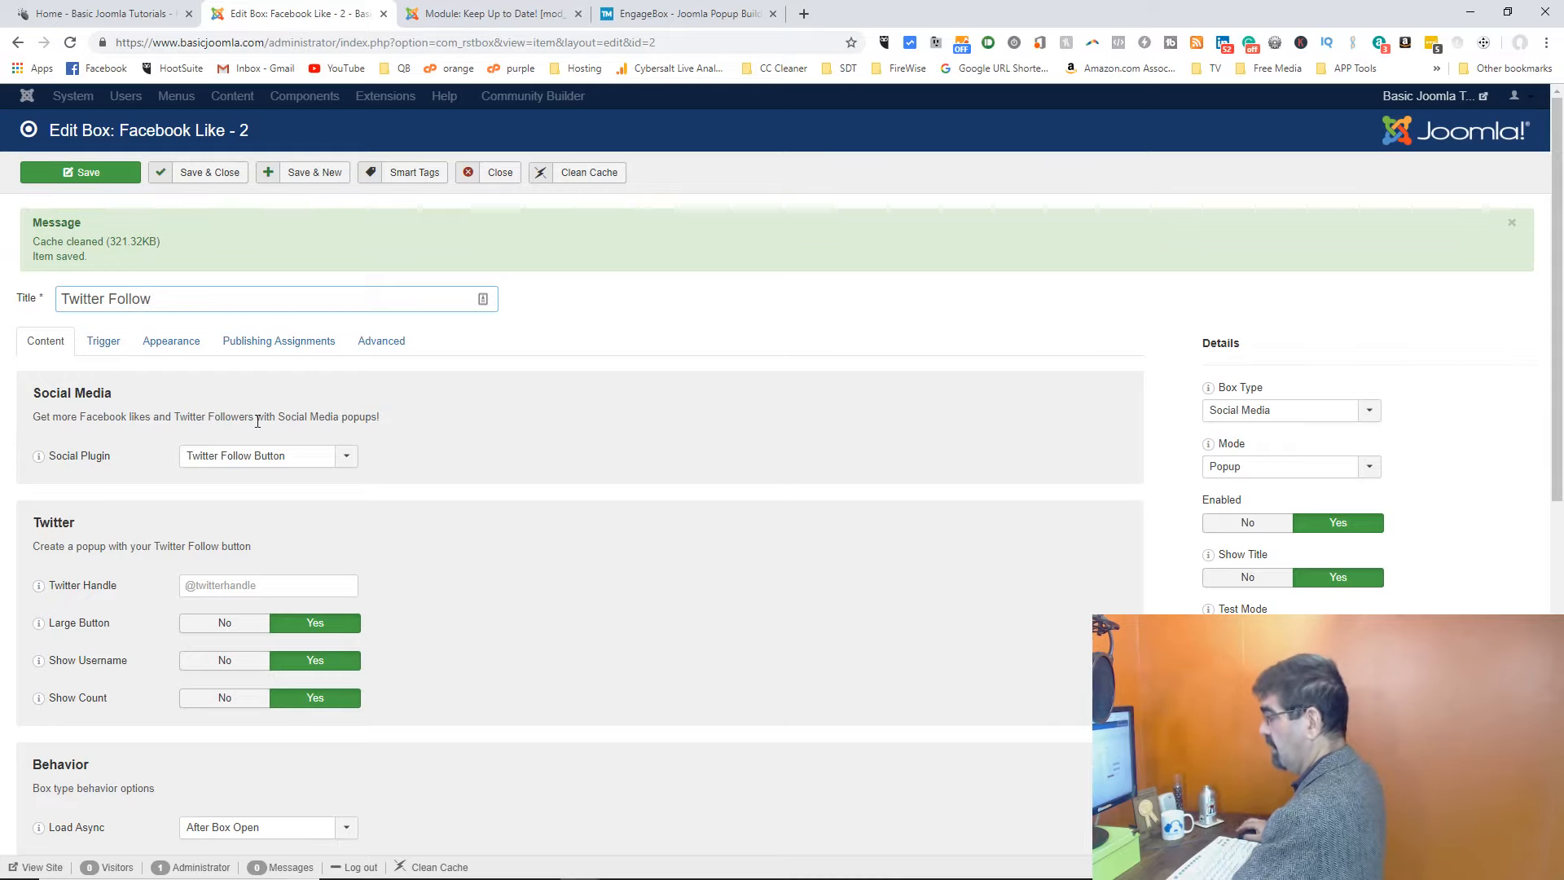
scroll(491, 423, down, 1)
click(261, 504)
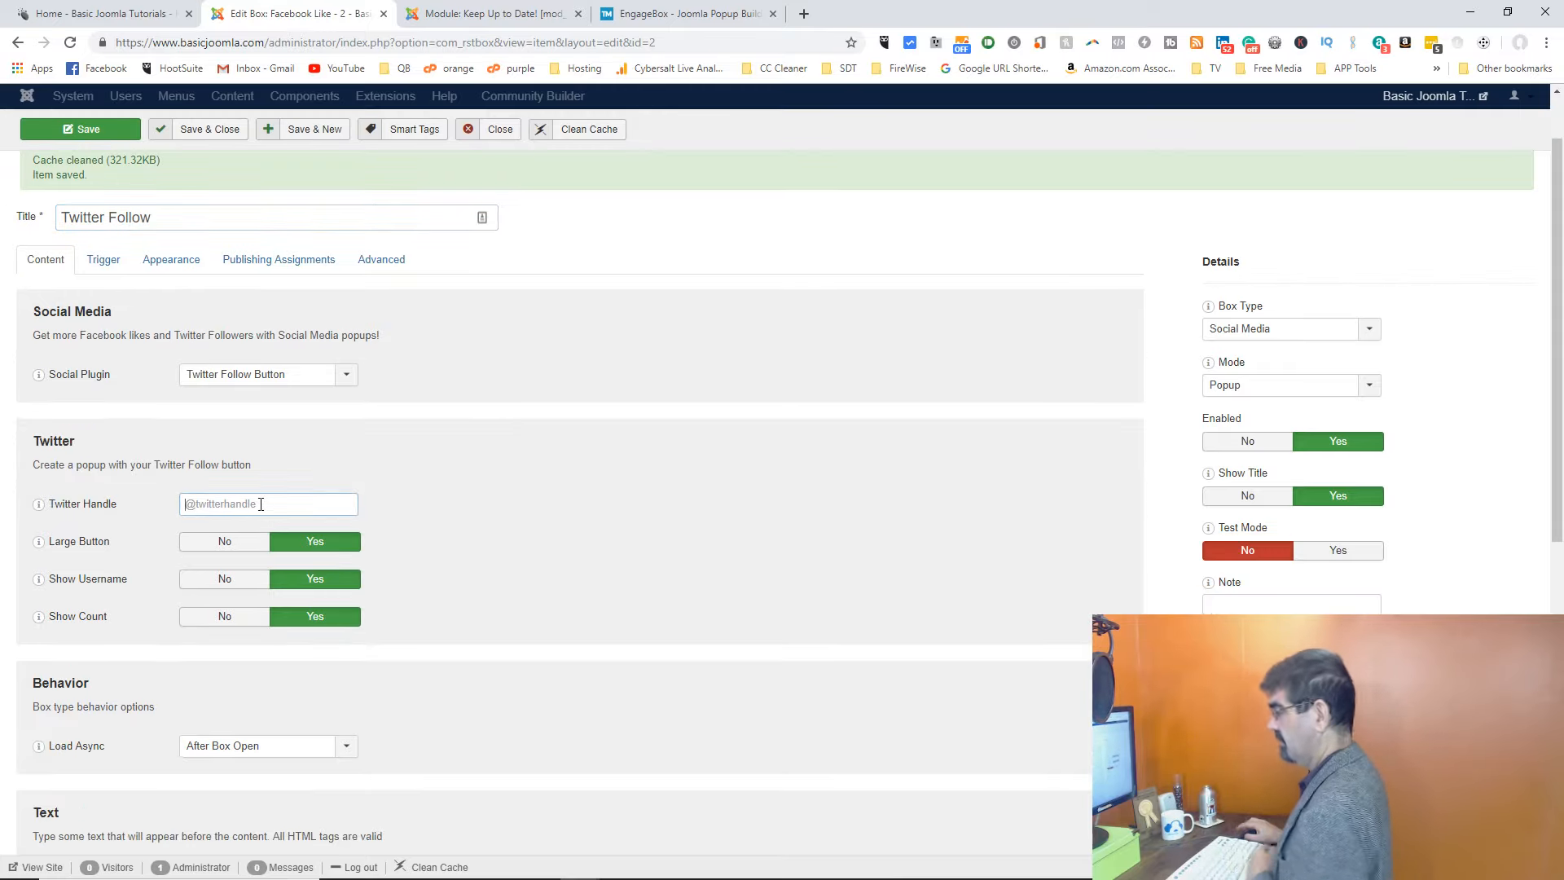
text(@bqs)
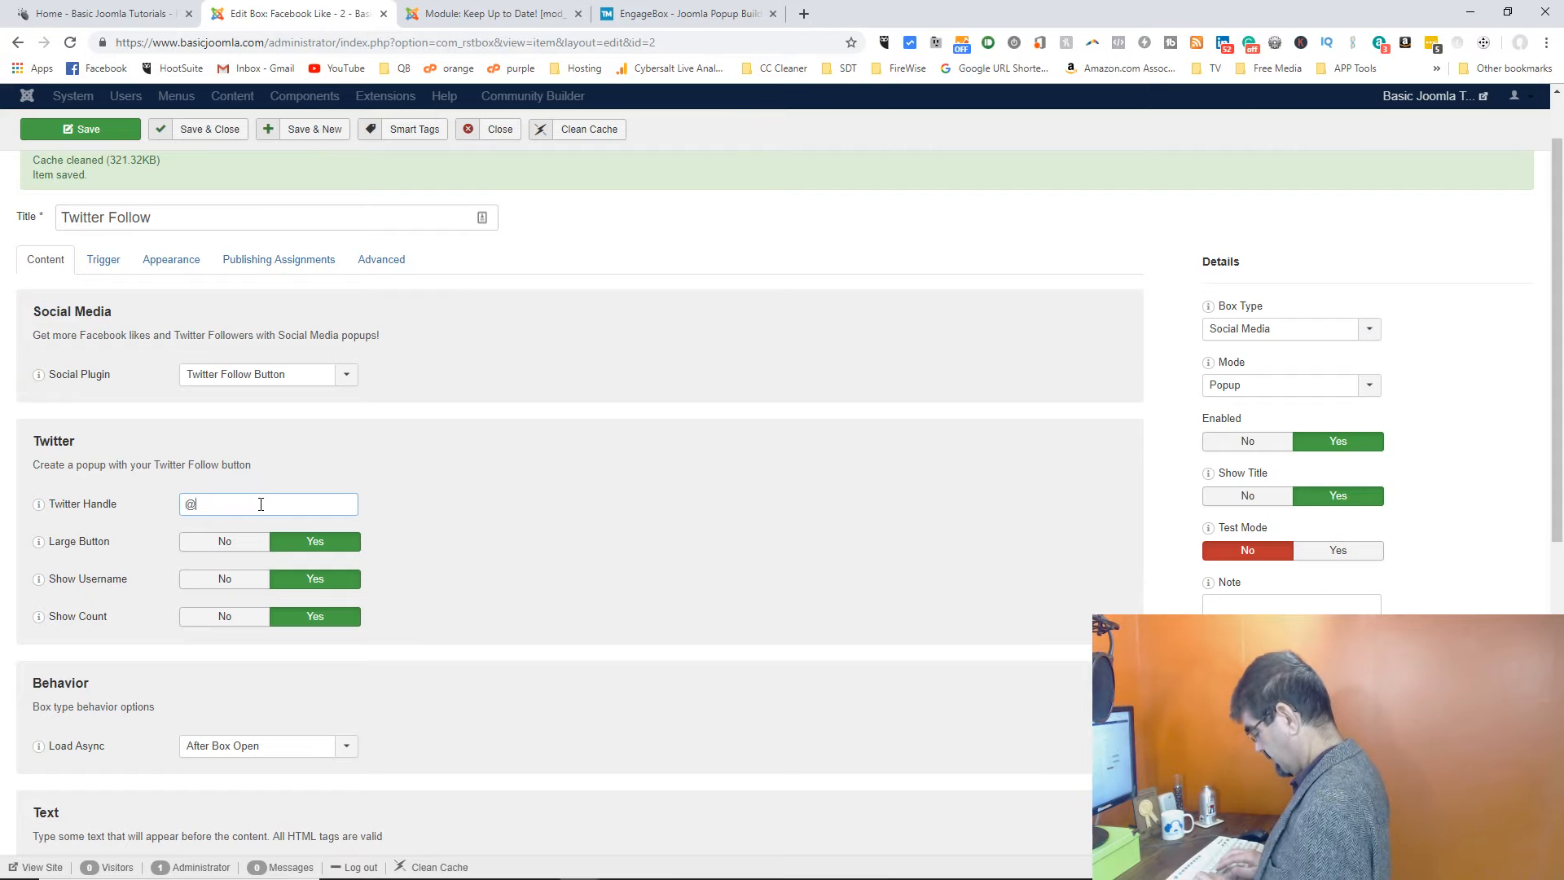
key(BackSpace)
text(a)
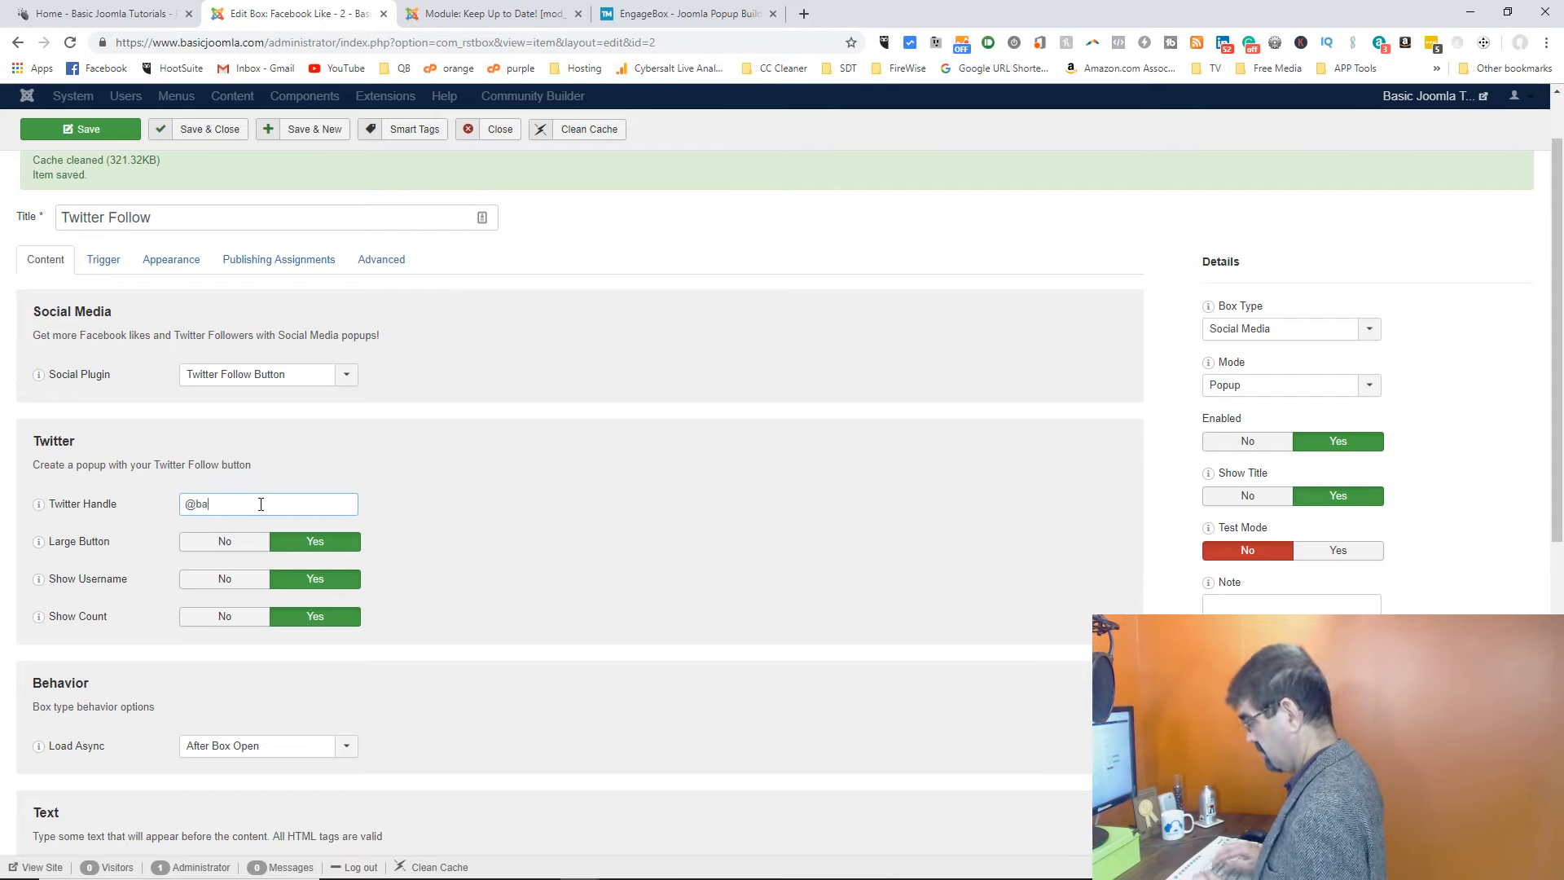
text(sicjoo)
text(mla)
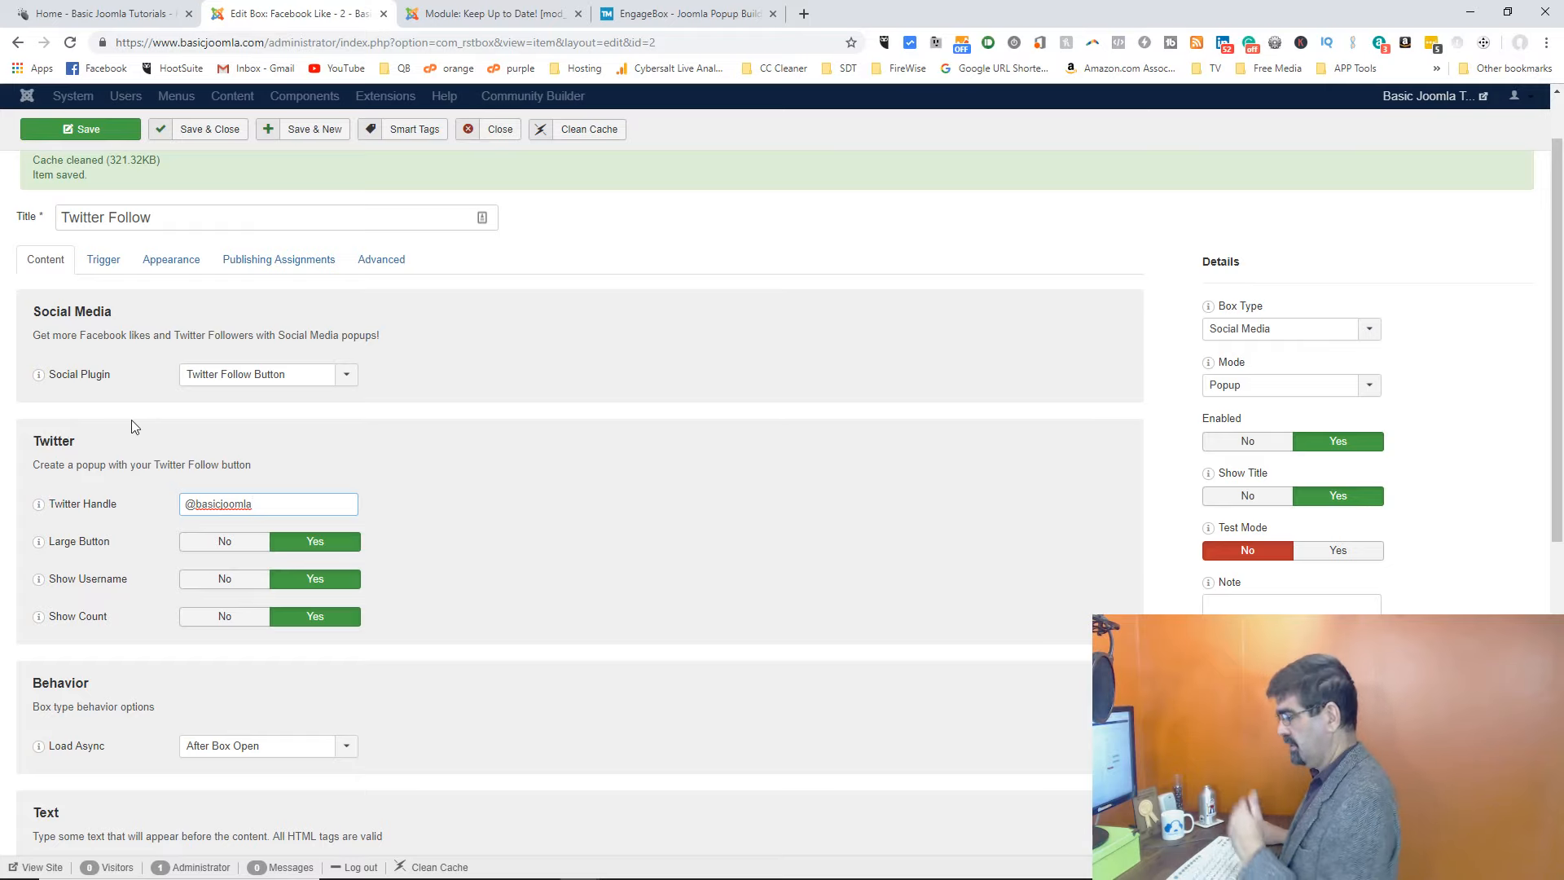
Step: Review the Twitter button options and read the explanation of the Load Async setting
mouse_move(89, 553)
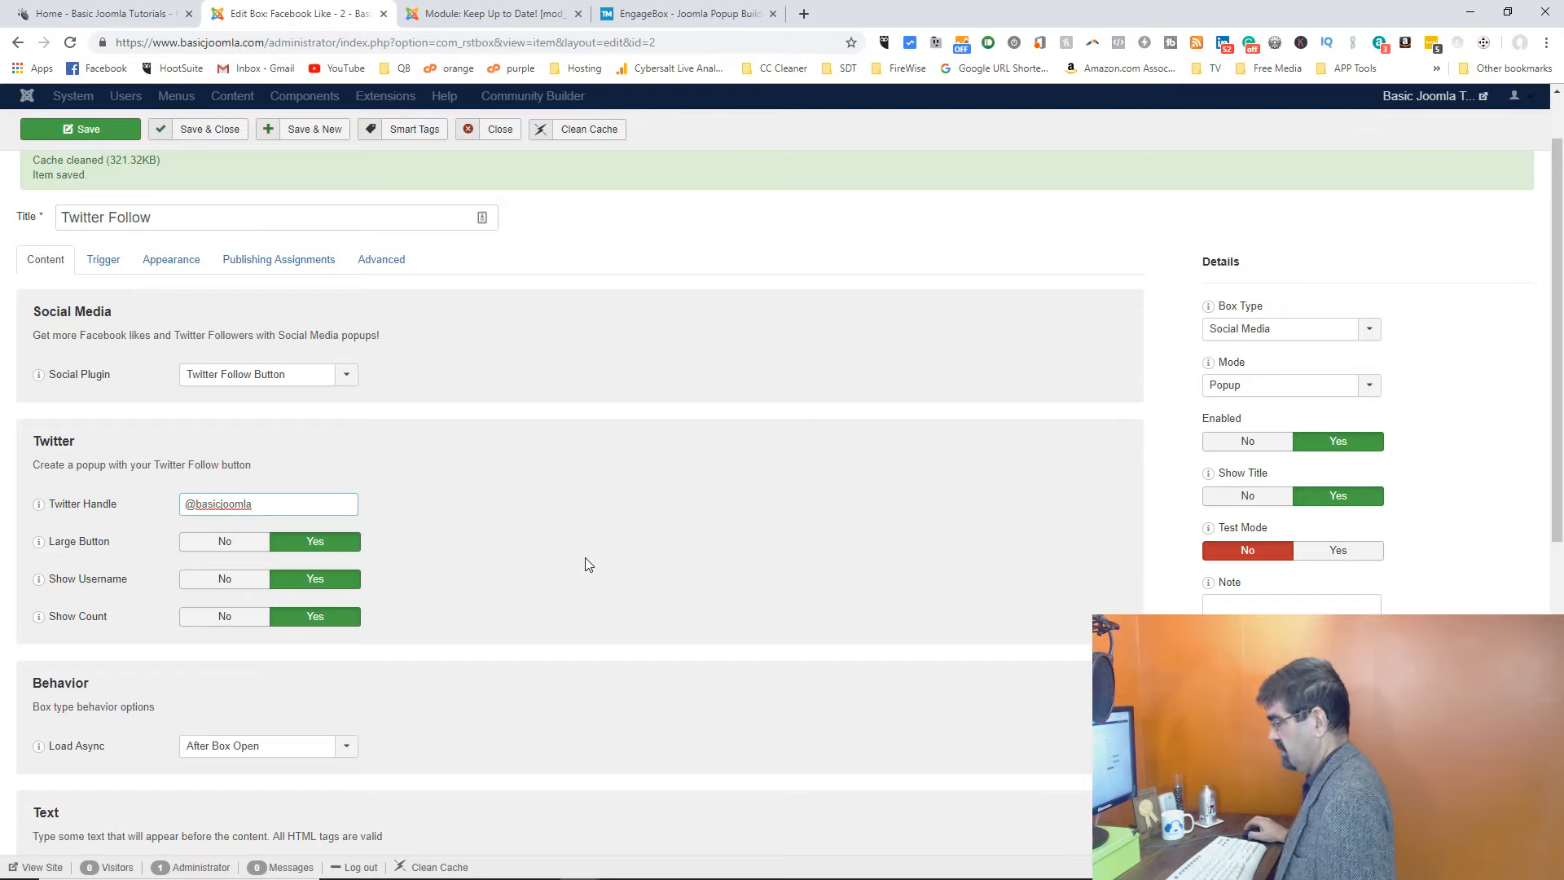
scroll(589, 564, down, 2)
scroll(588, 564, down, 1)
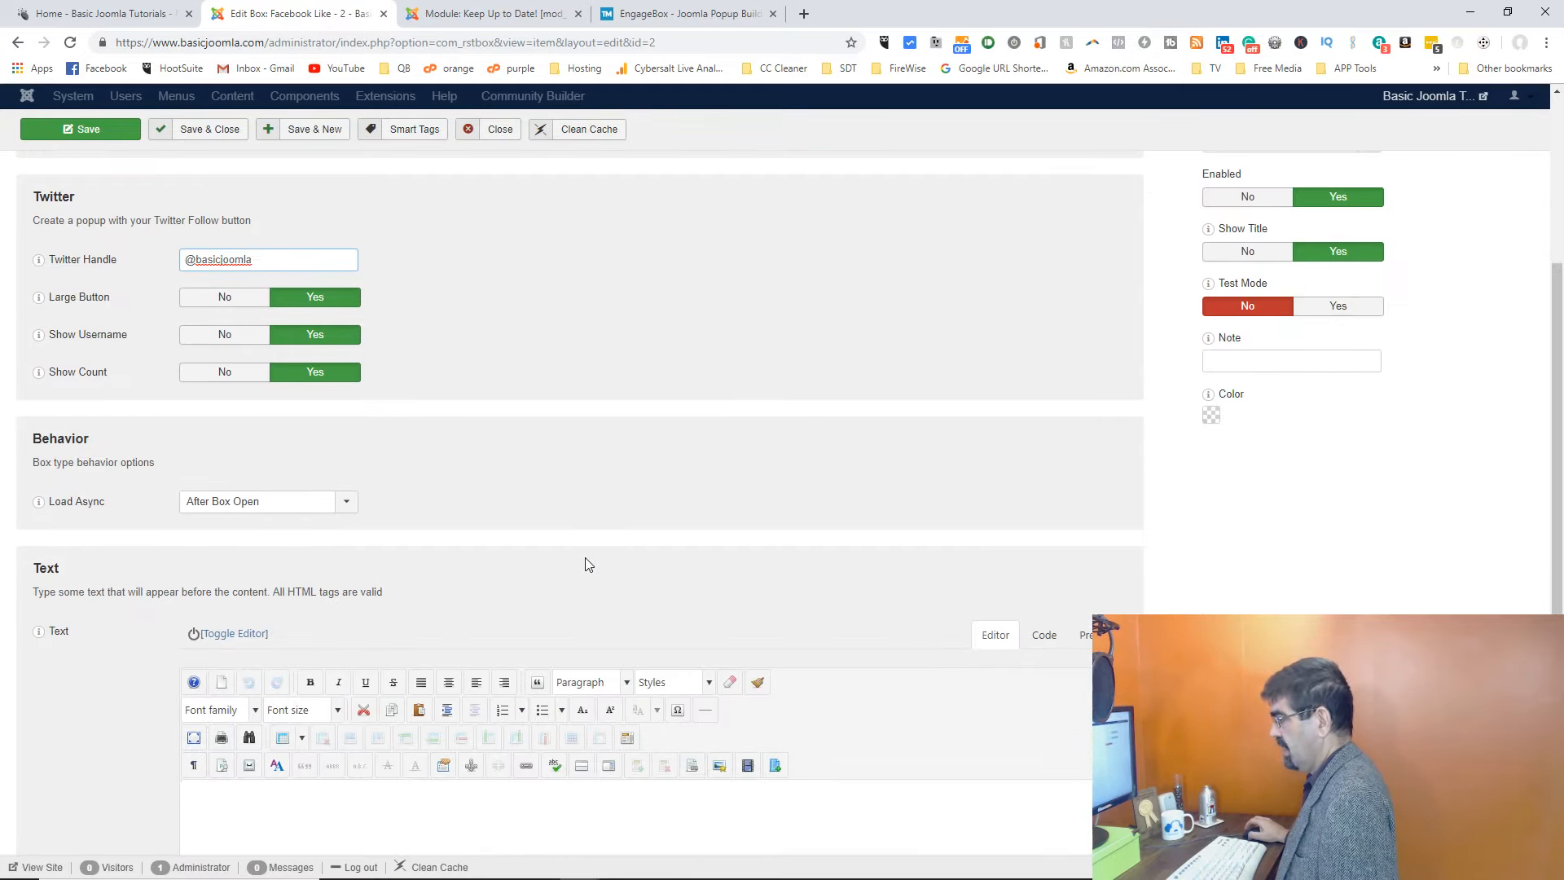
mouse_move(49, 505)
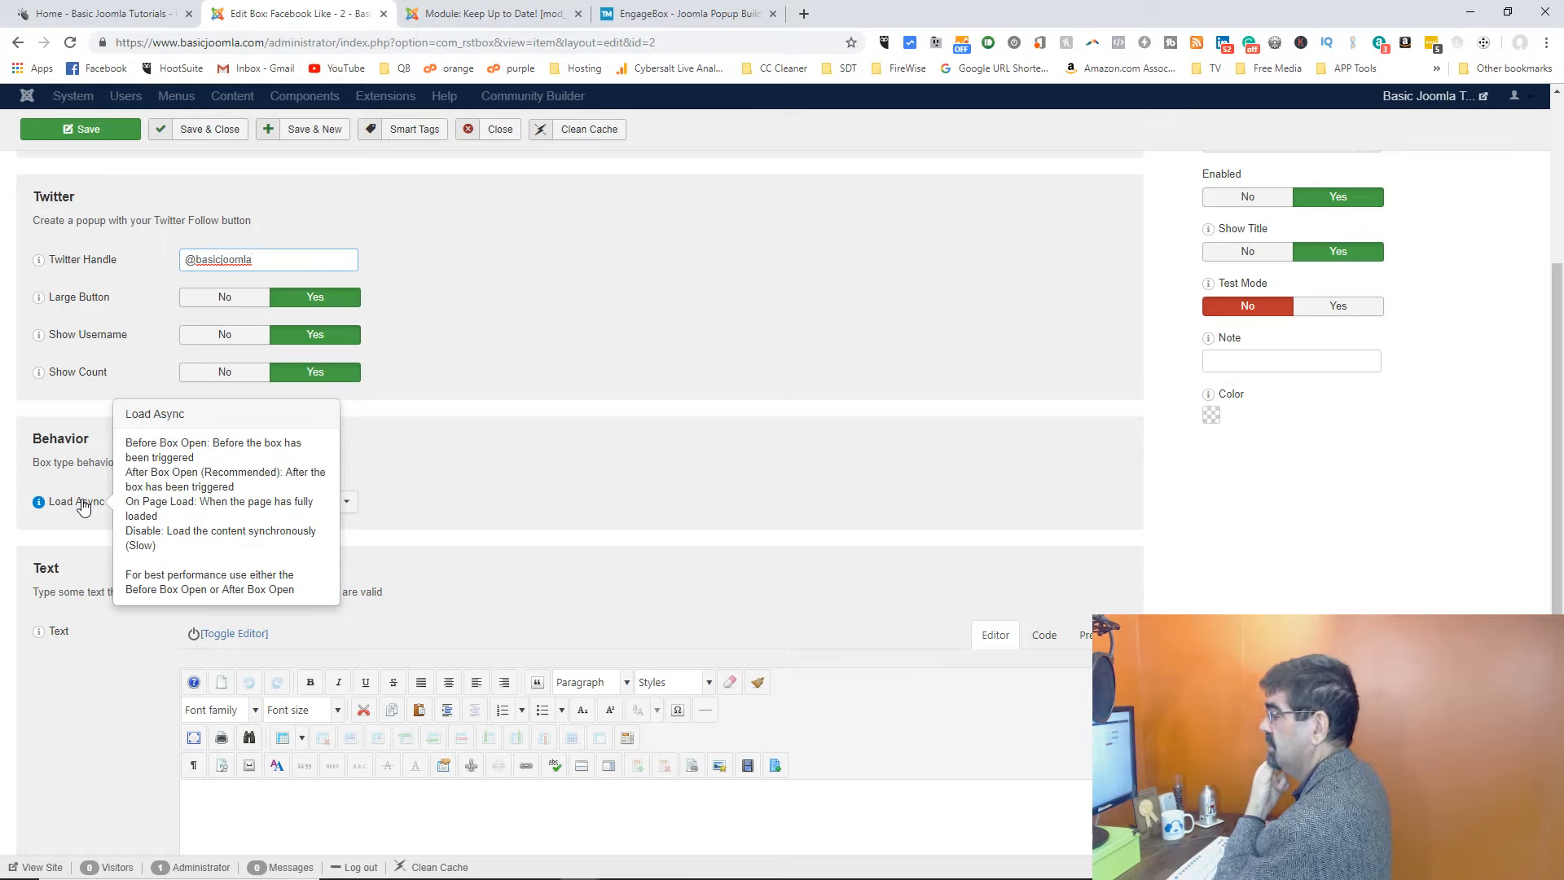
click(644, 450)
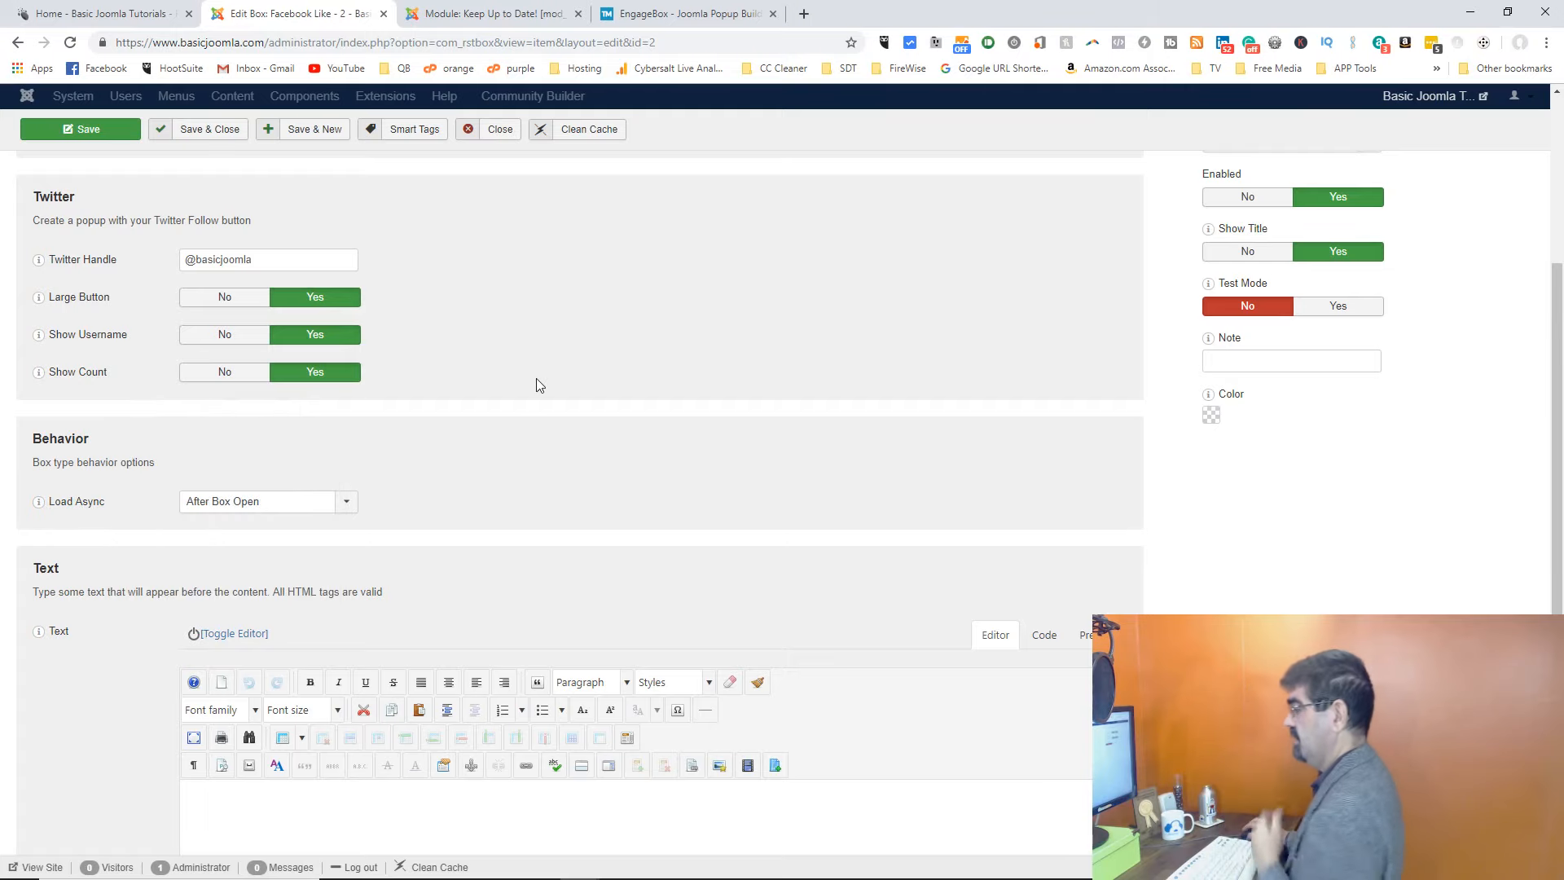
Step: Add the centered text "It may sound creepy, but please follow me!" to the box's Text content
scroll(536, 378, down, 4)
click(543, 518)
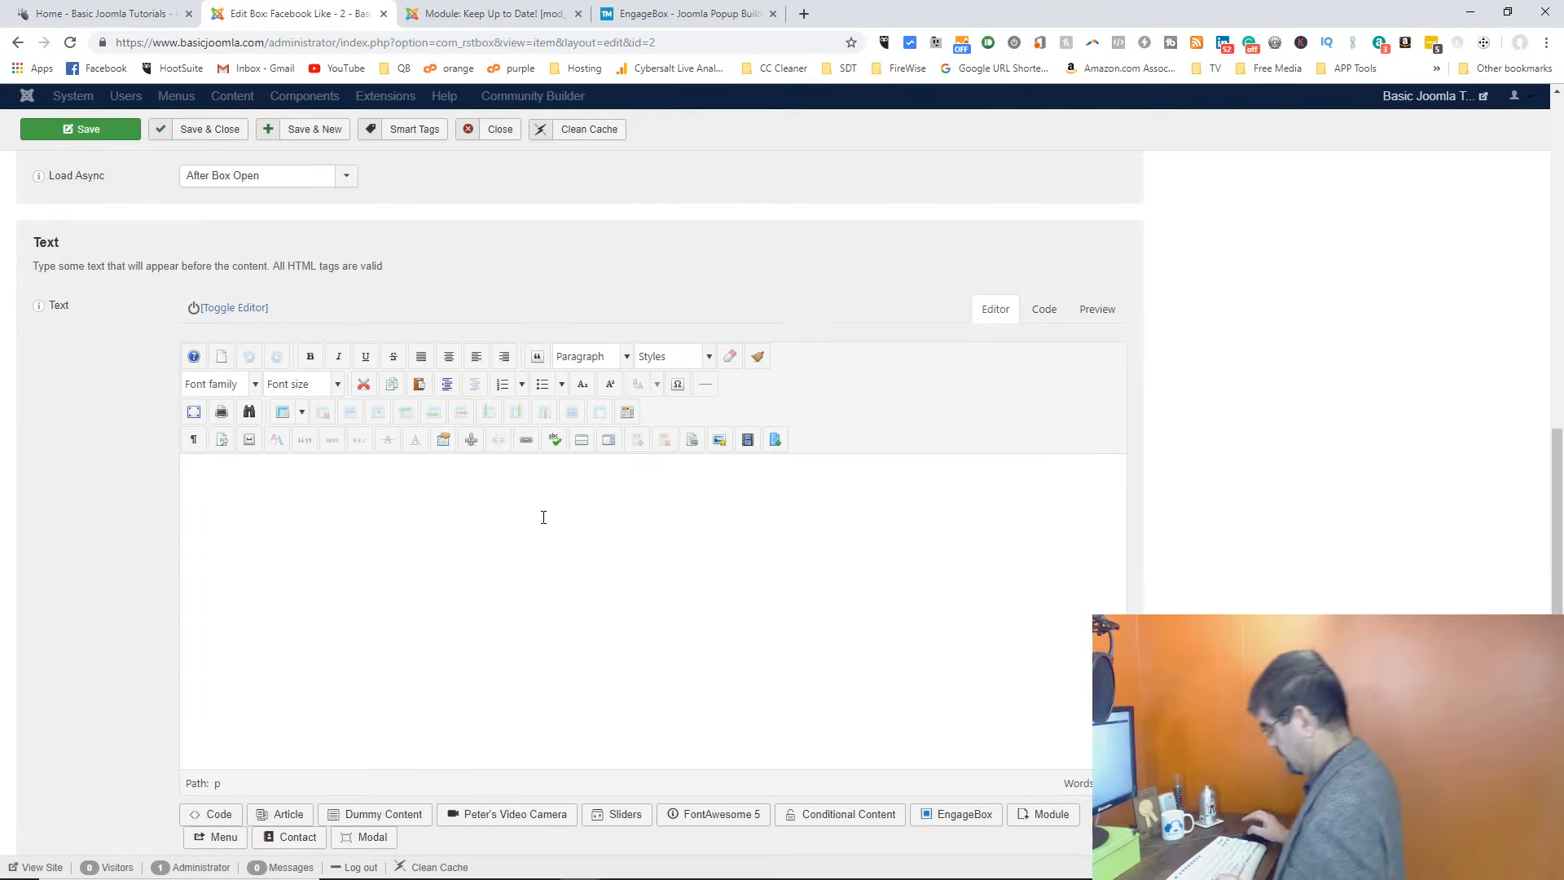
text(It m)
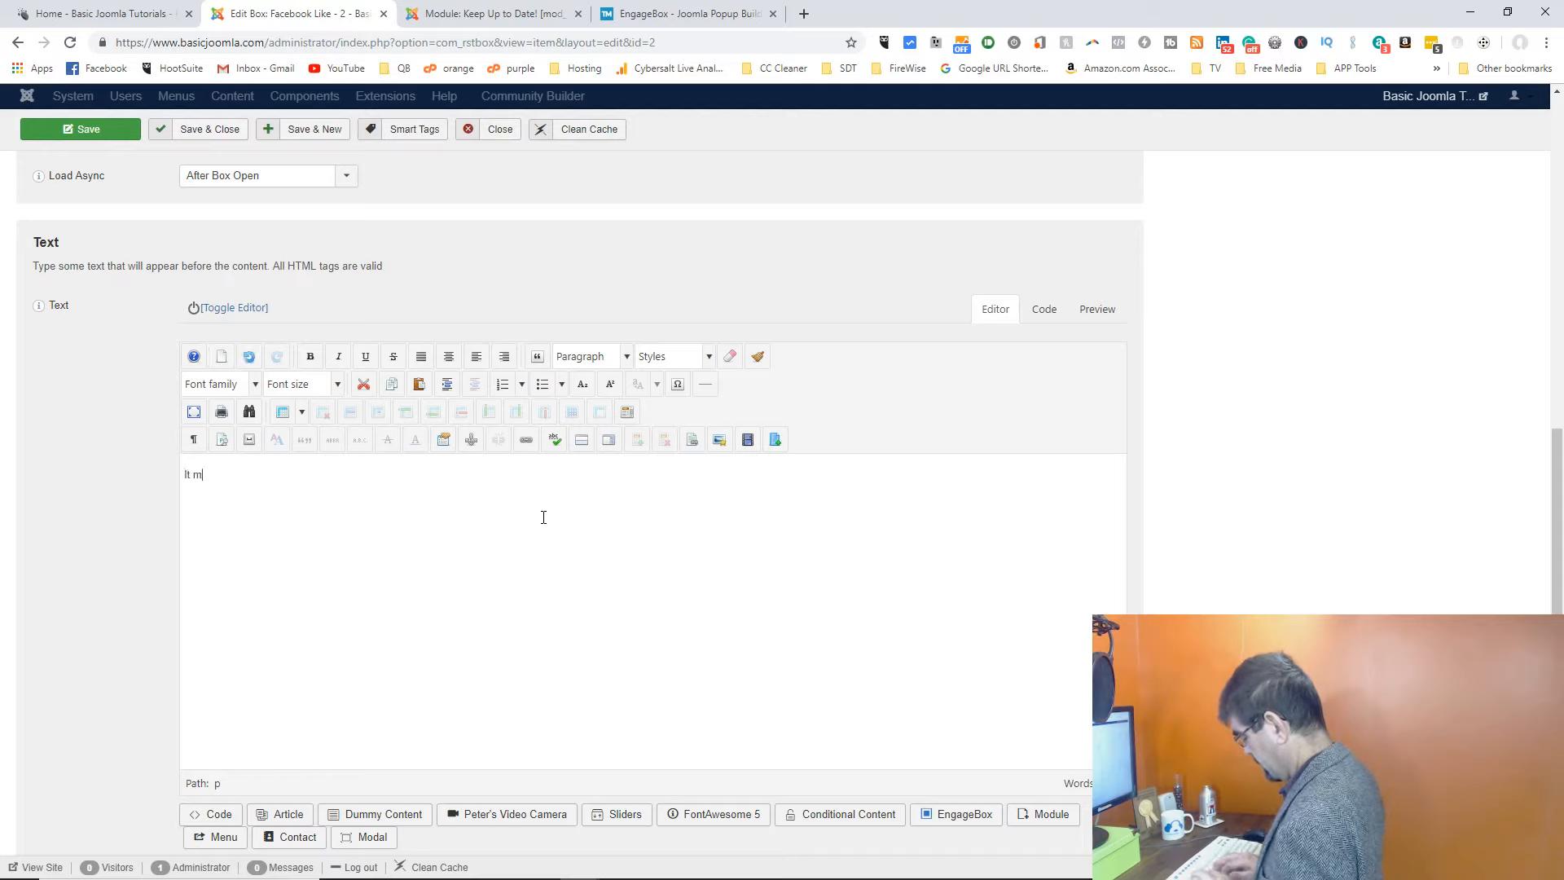
text(ay sound creep)
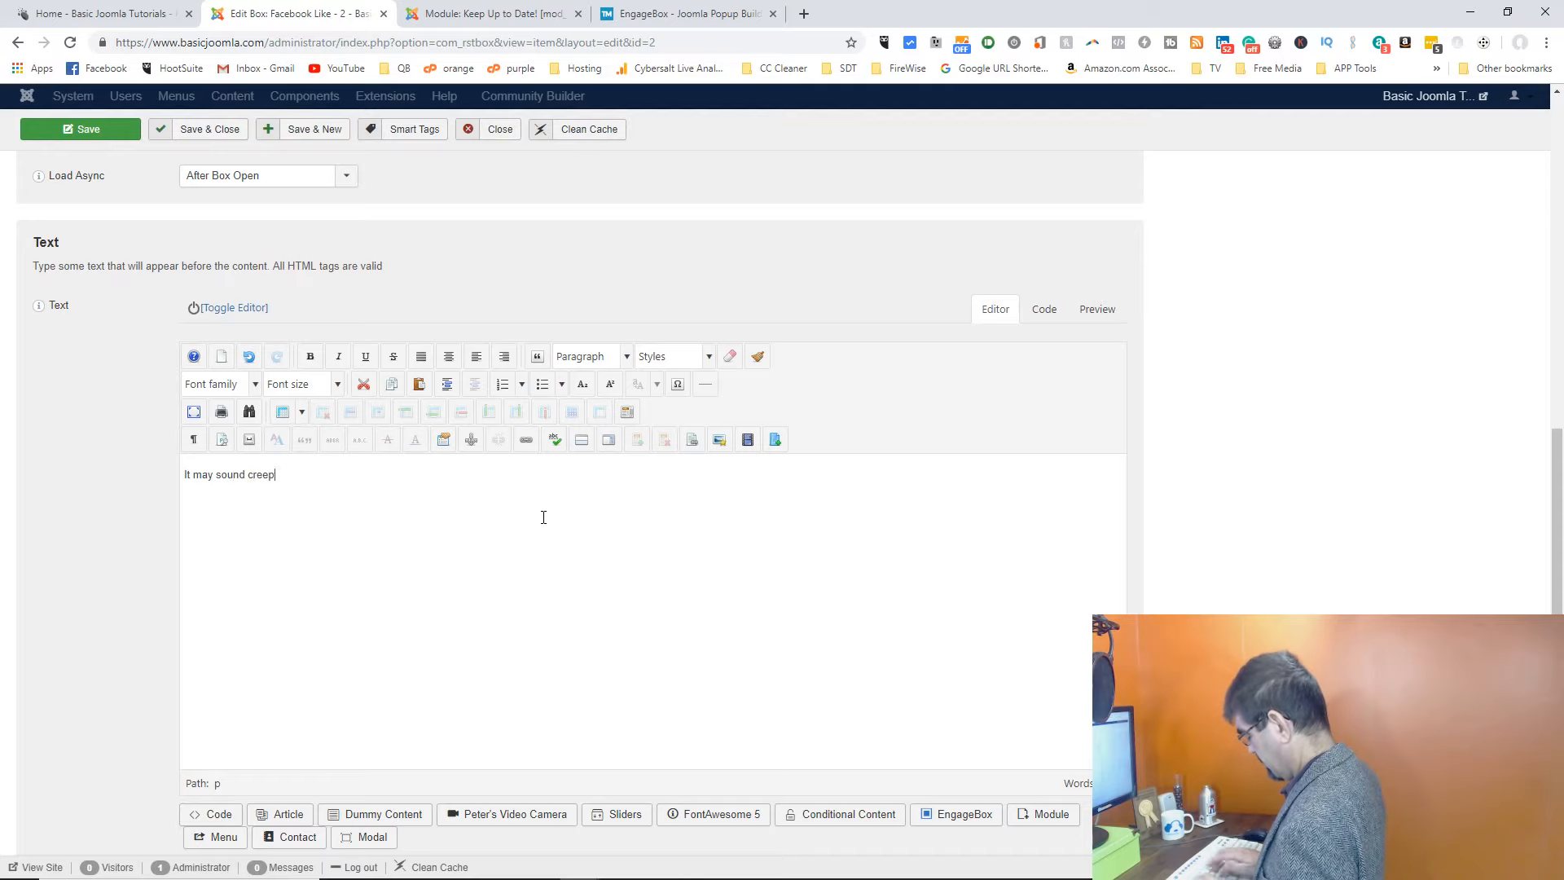
text(y, but please follow me!)
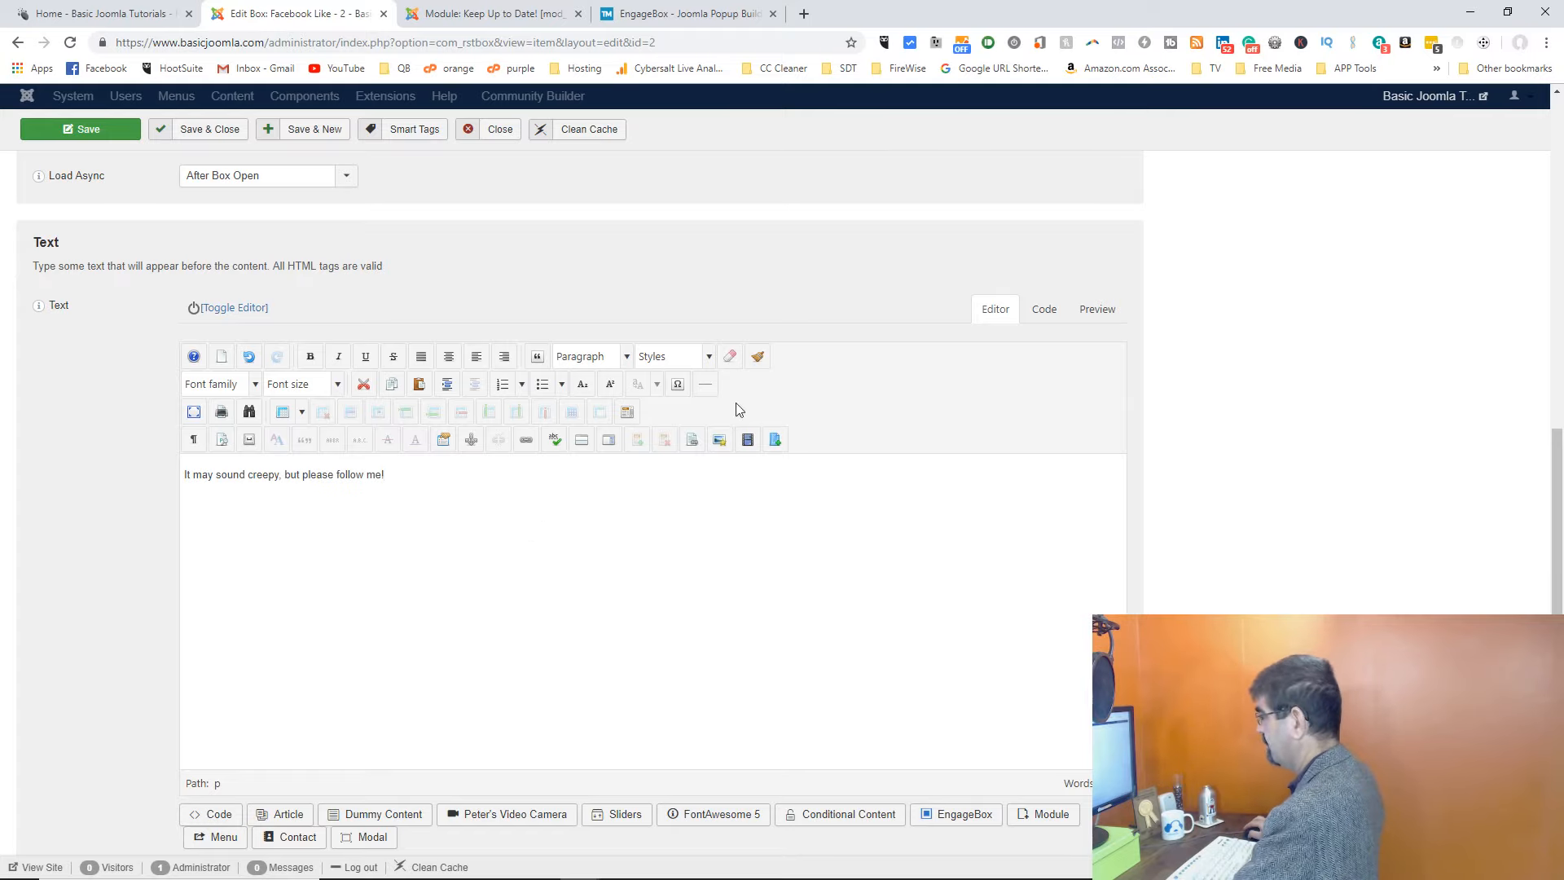
click(448, 362)
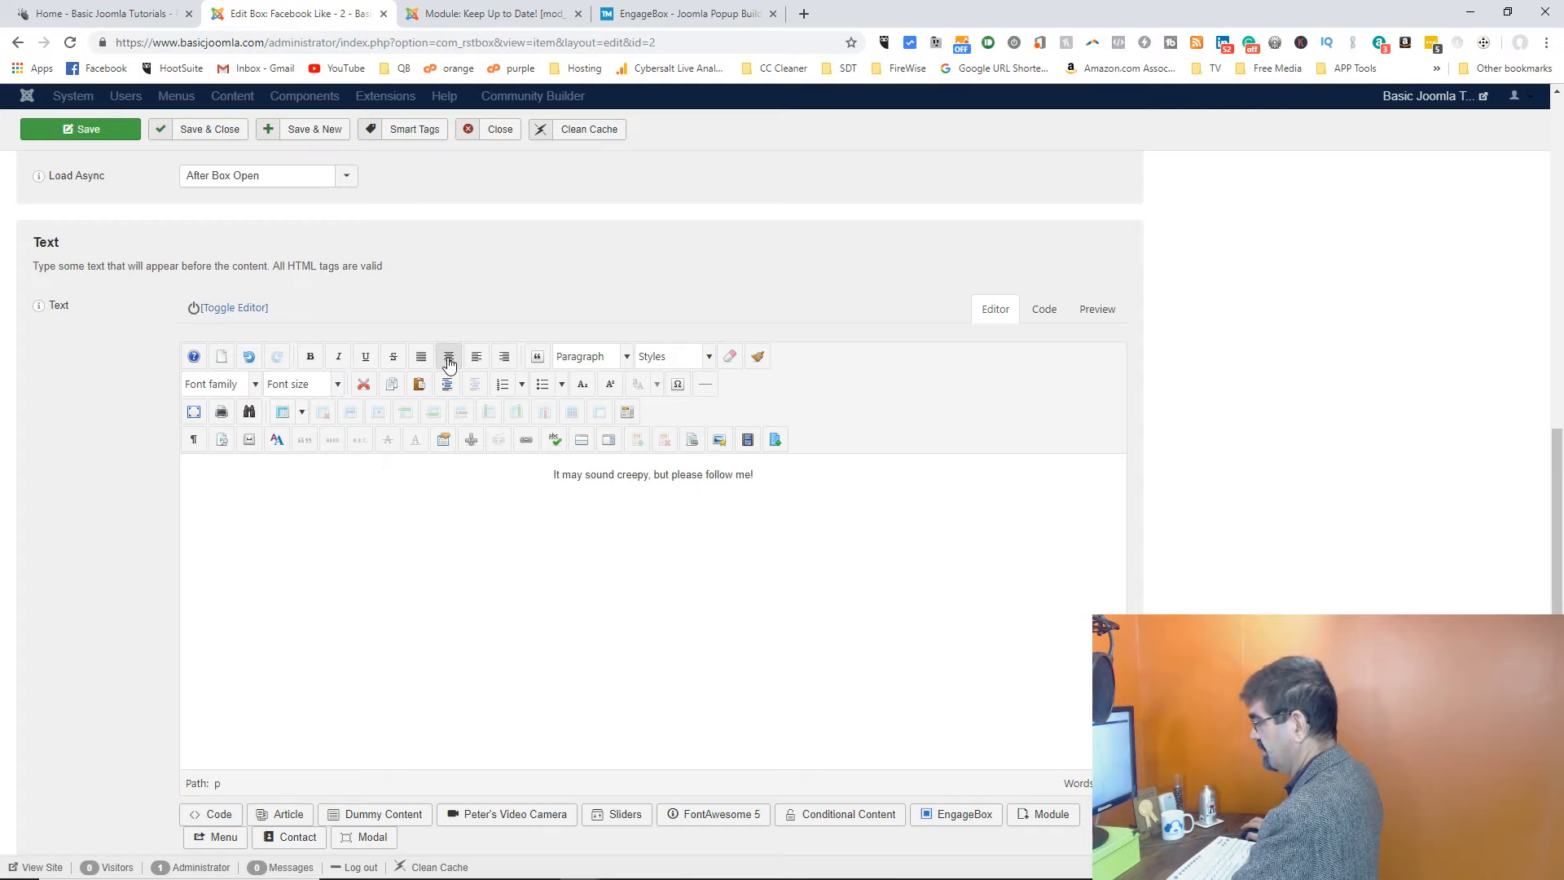
scroll(524, 621, down, 1)
key(ctrl+s)
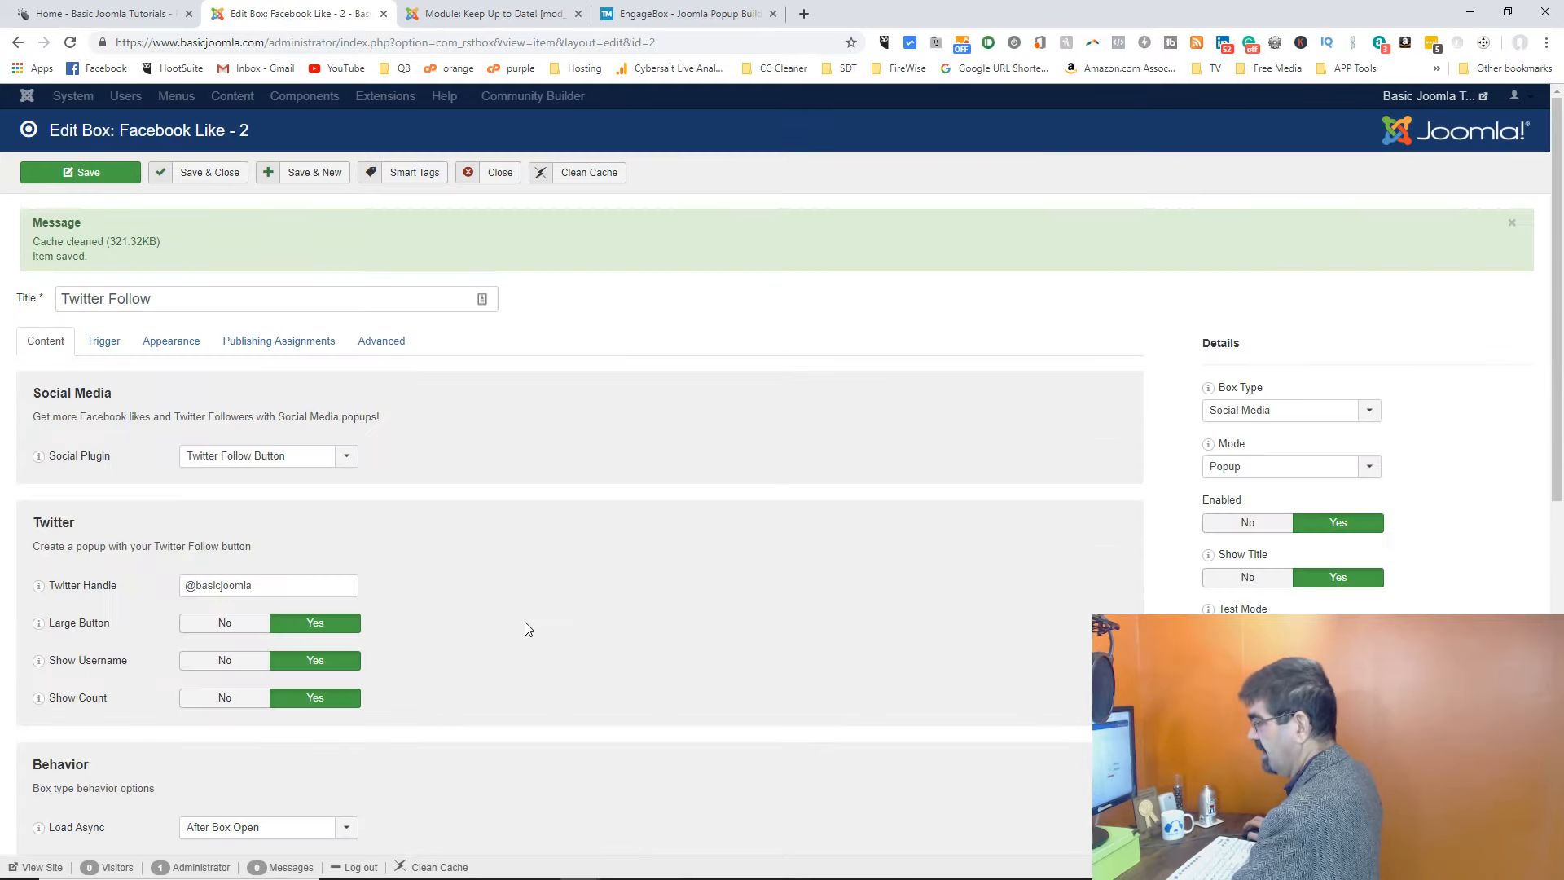
Step: Set the Twitter Follow box's trigger Position to Center
scroll(527, 628, down, 2)
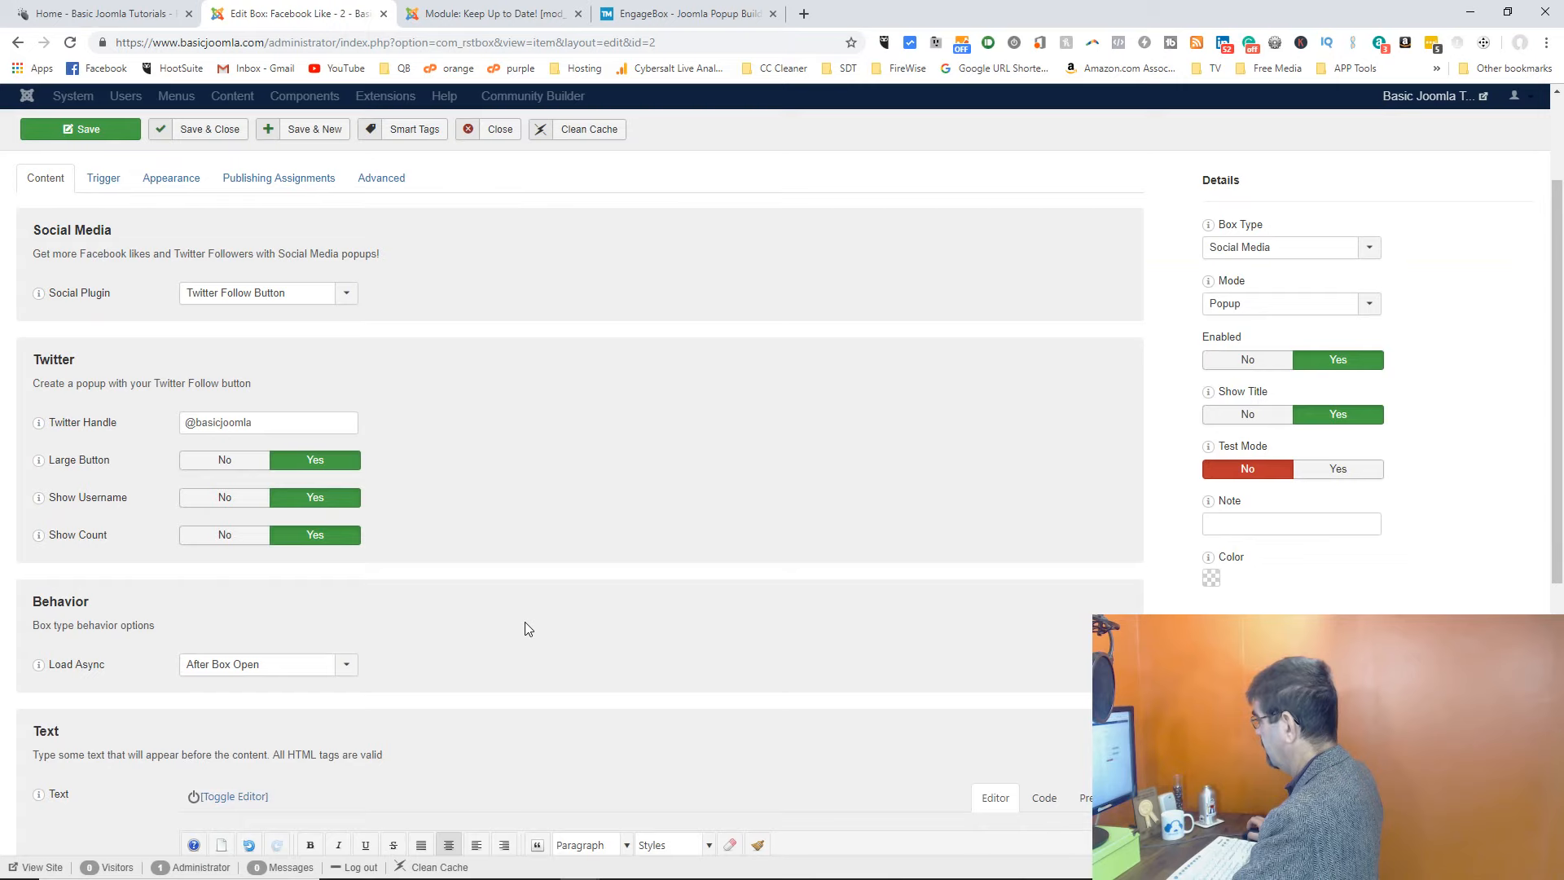
scroll(526, 625, up, 2)
click(103, 341)
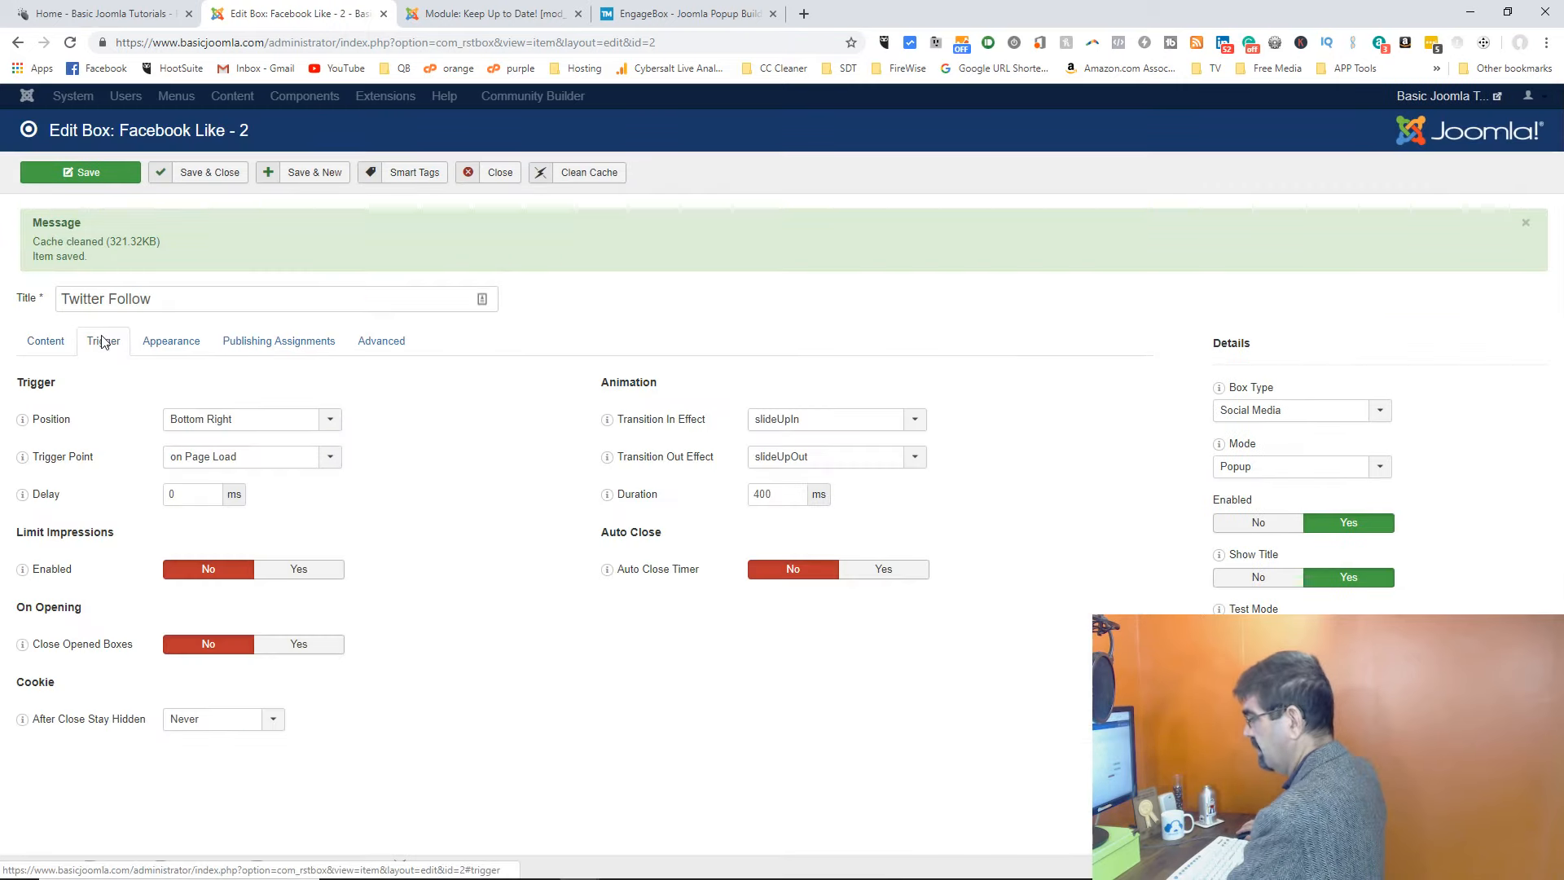
click(314, 424)
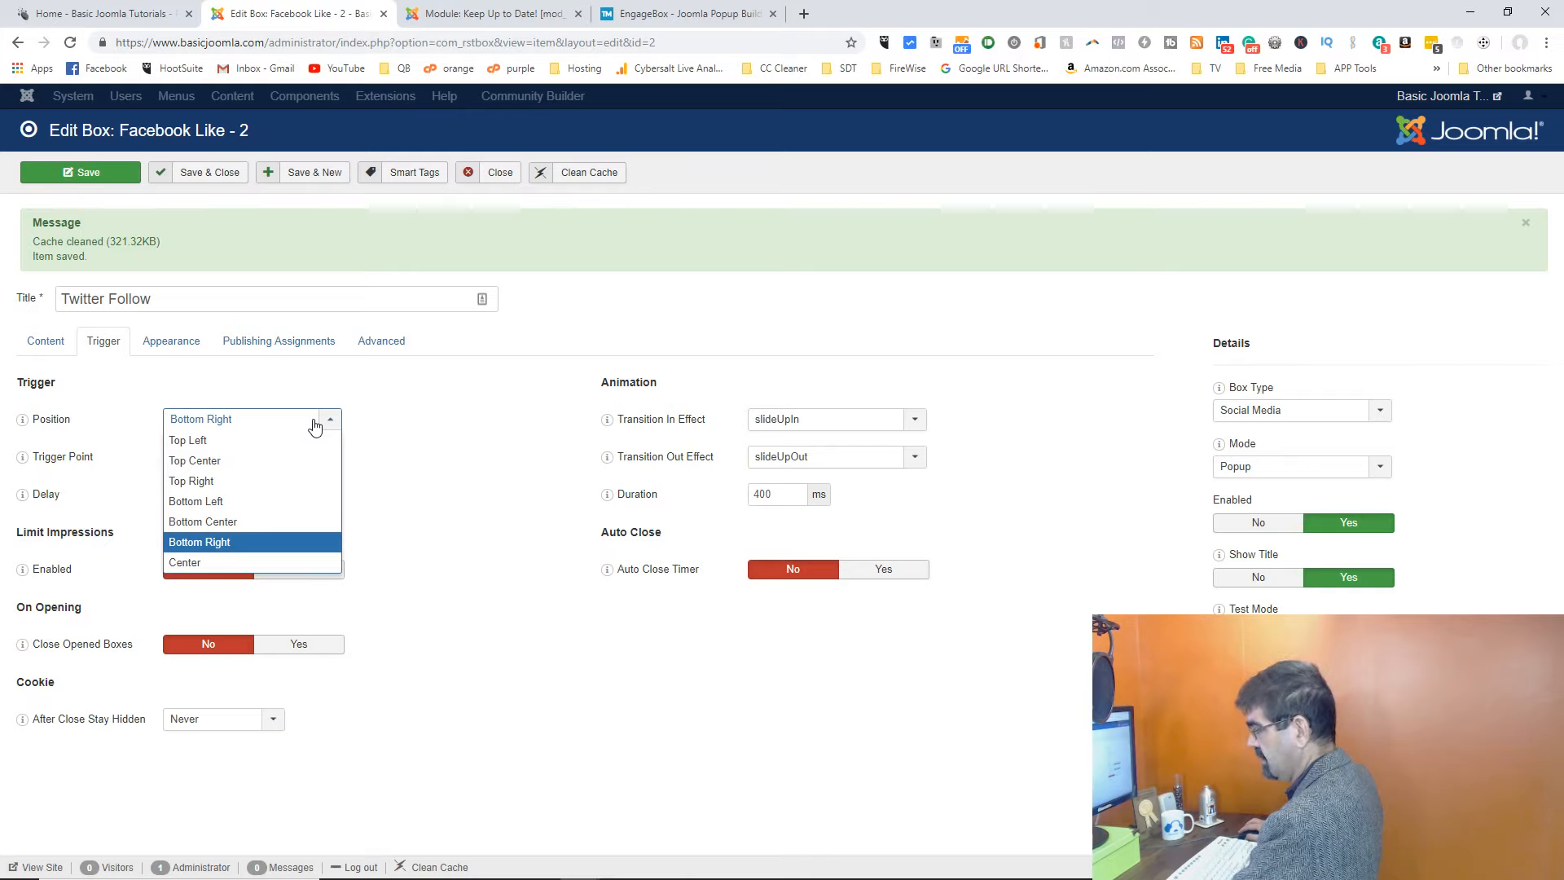
click(233, 562)
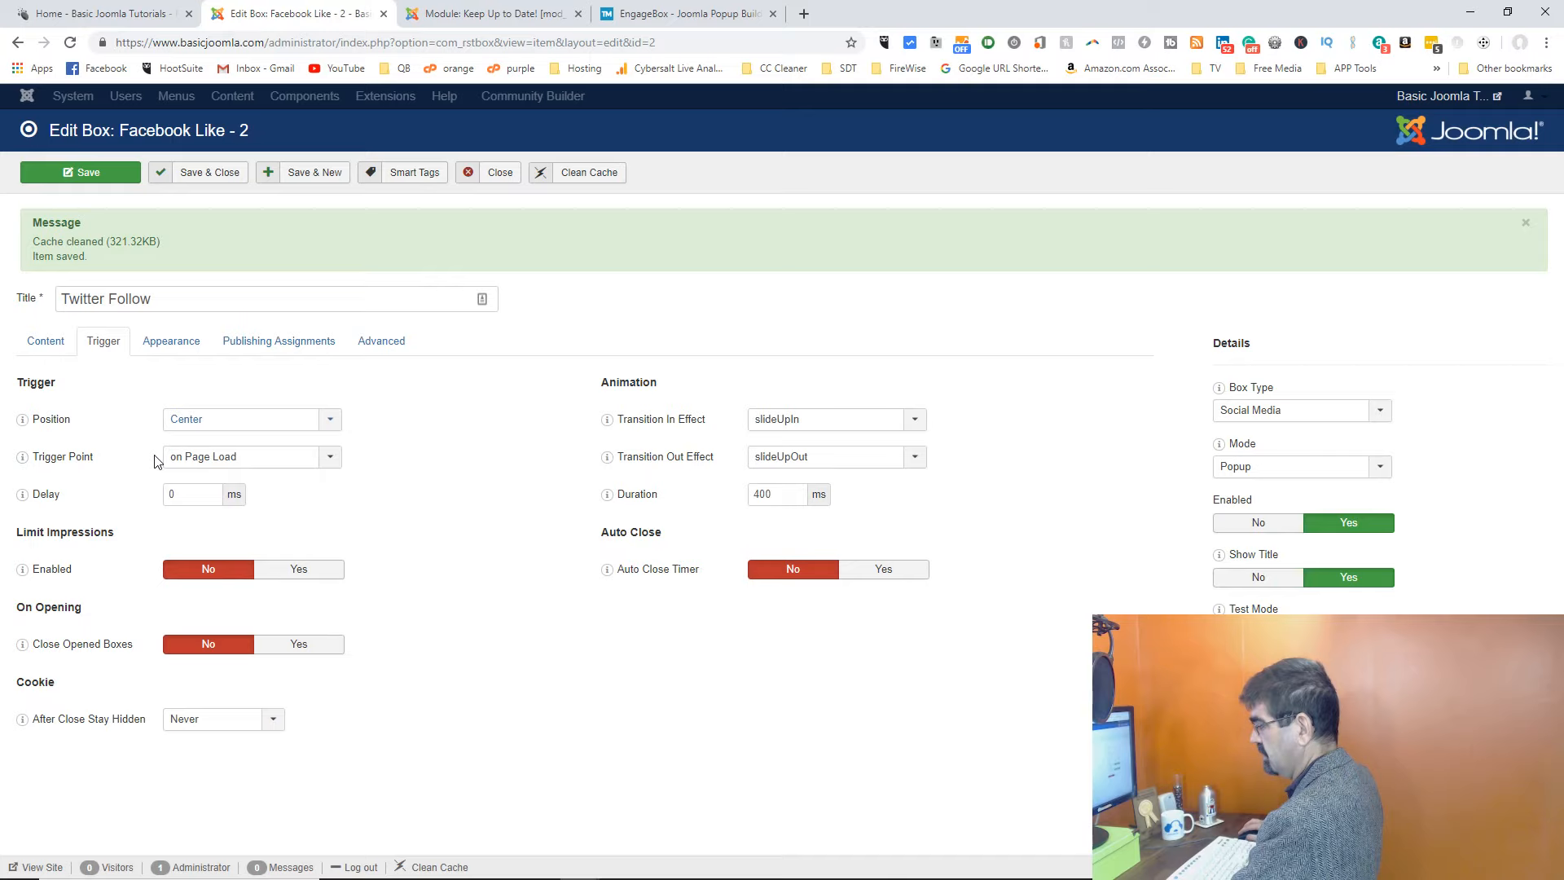
Step: Set the Twitter Follow box's trigger Delay to 10000 ms and enable Close Opened Boxes
double_click(184, 493)
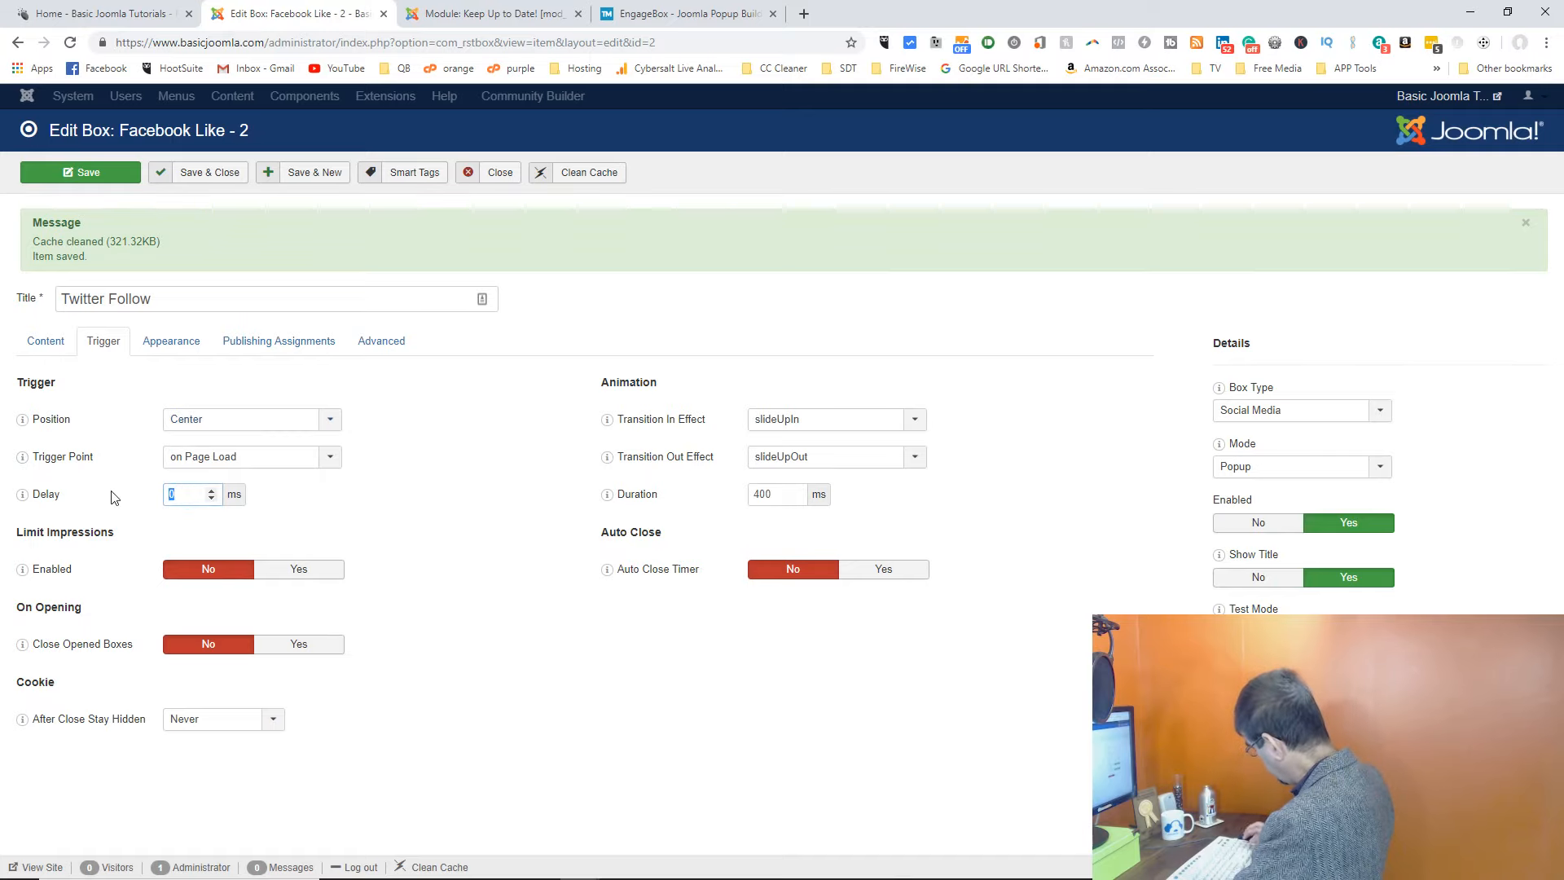
text(5000)
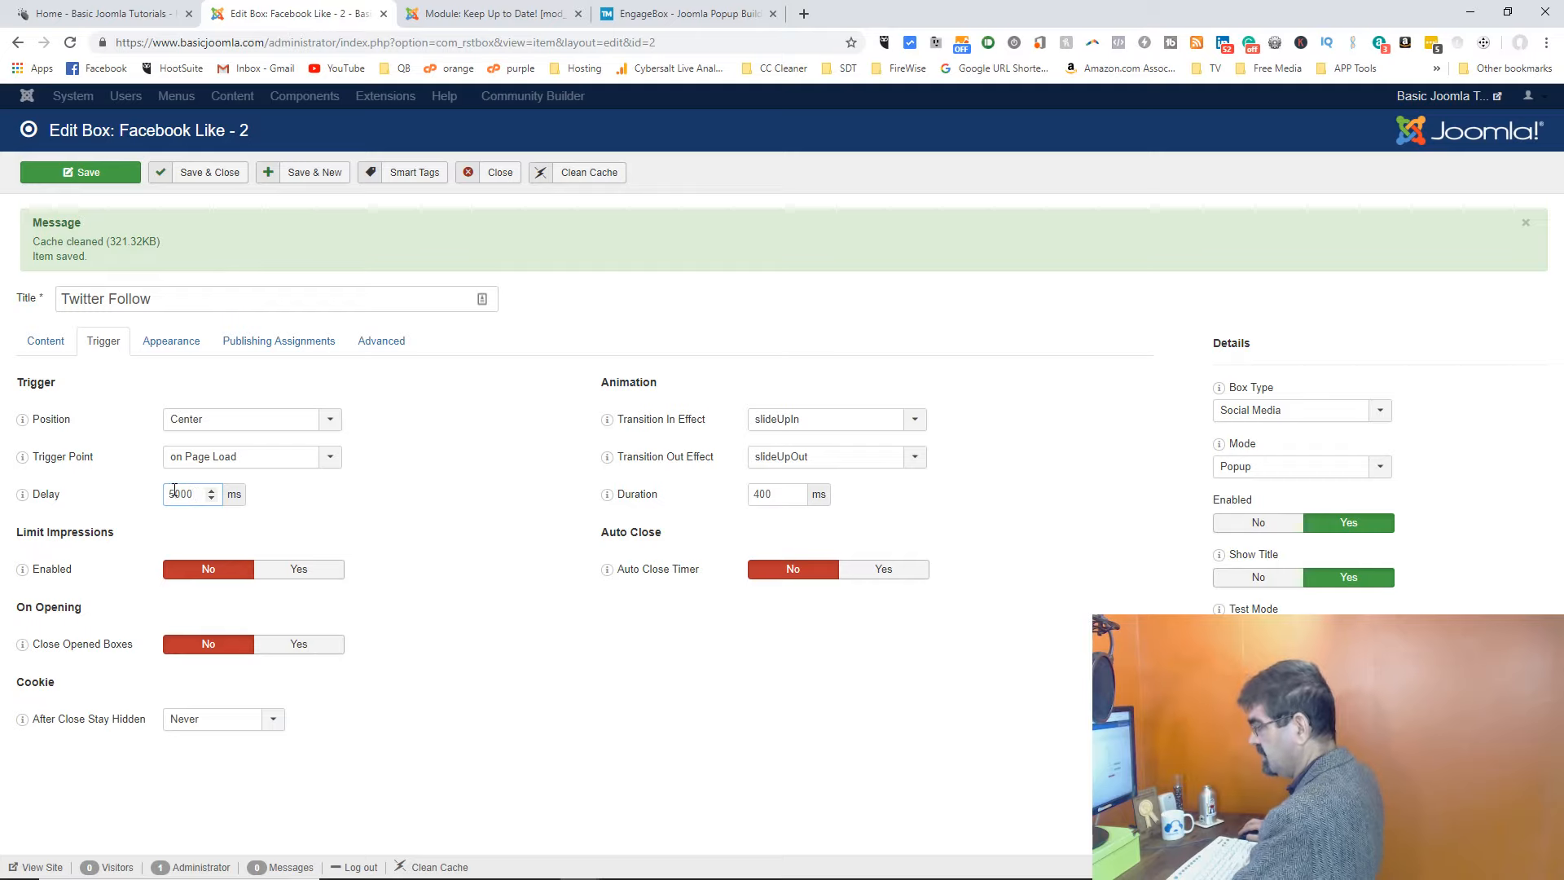
drag(175, 495, 153, 496)
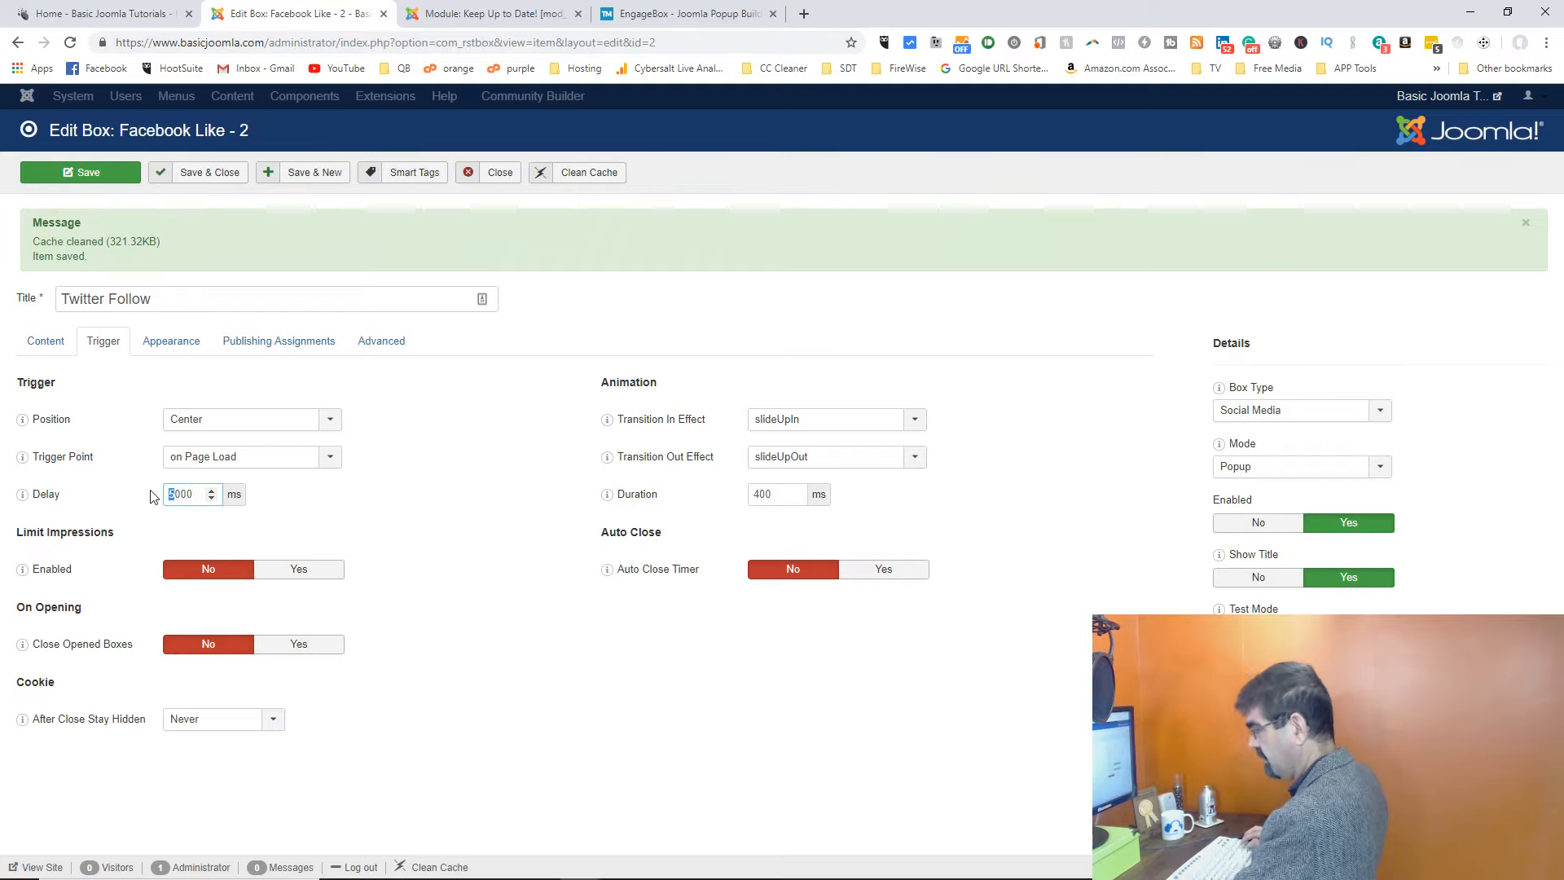
text(1)
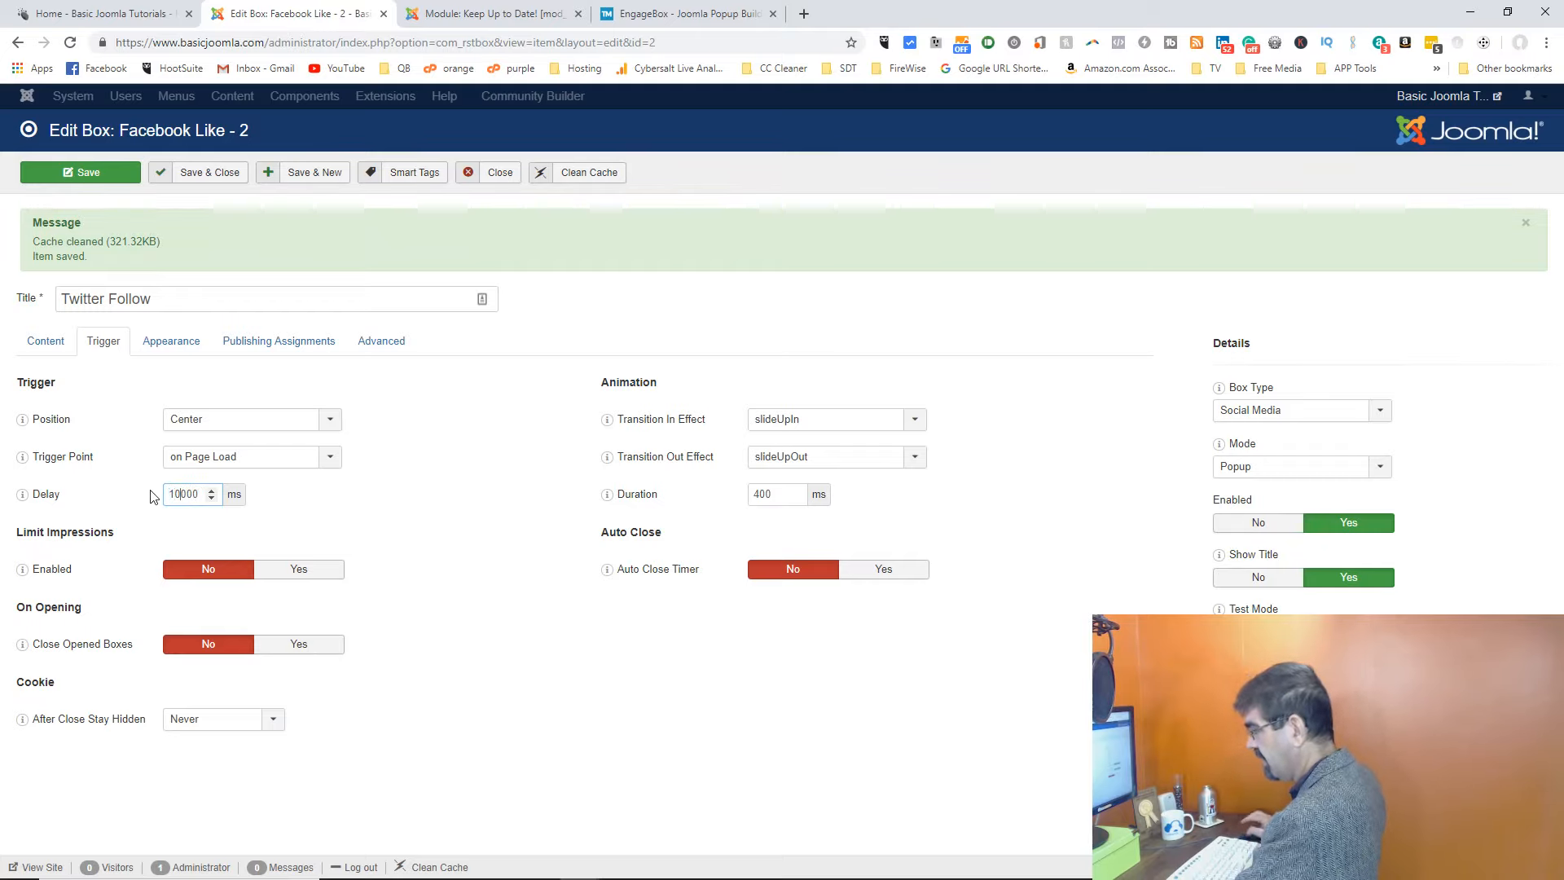
mouse_move(122, 654)
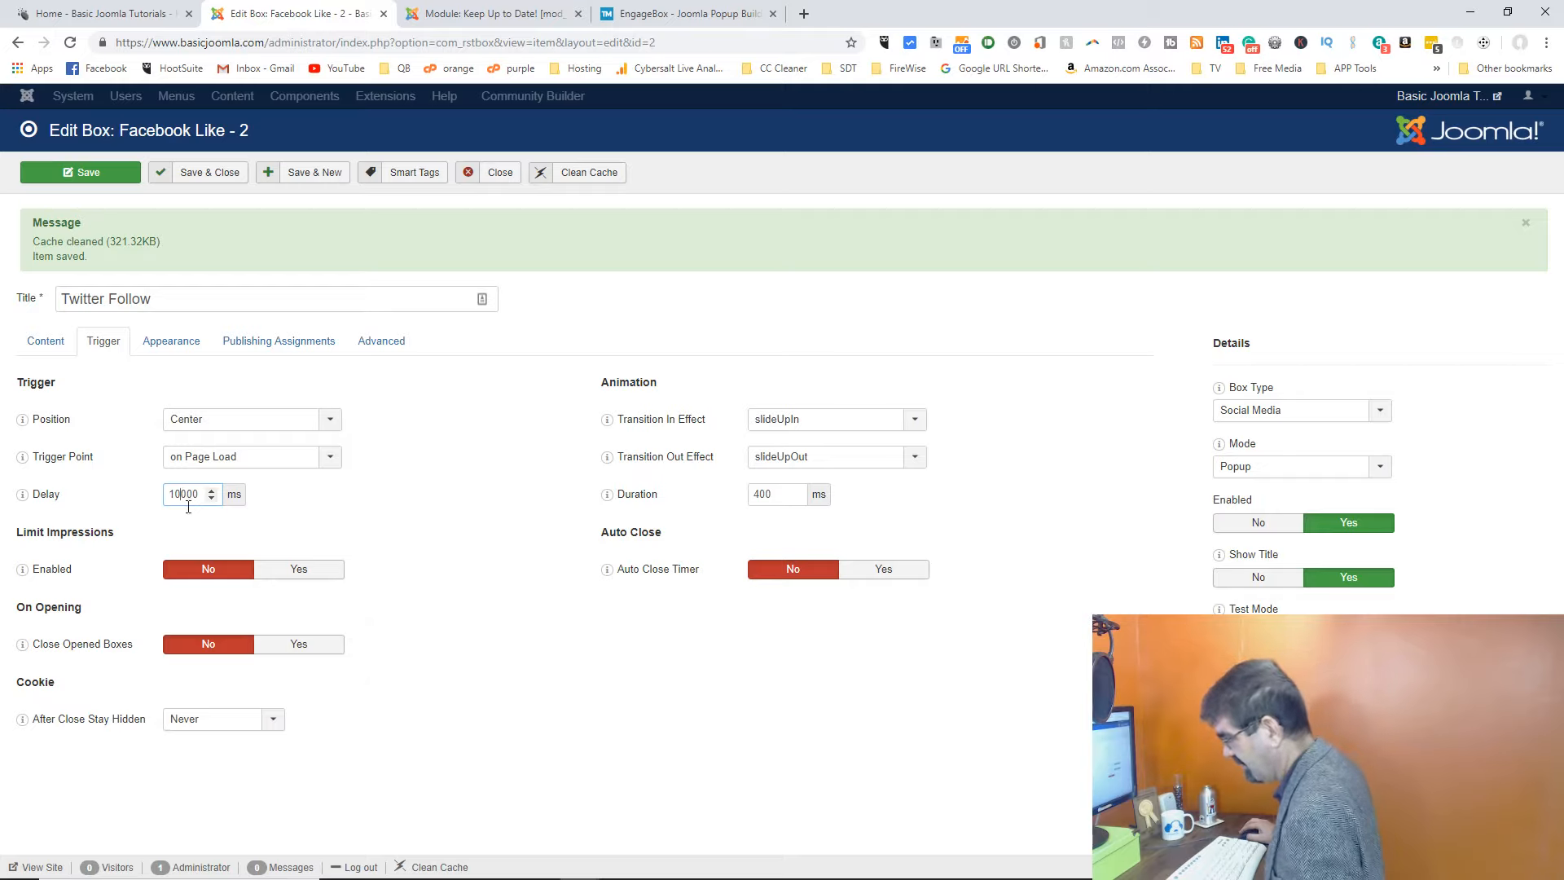
click(313, 645)
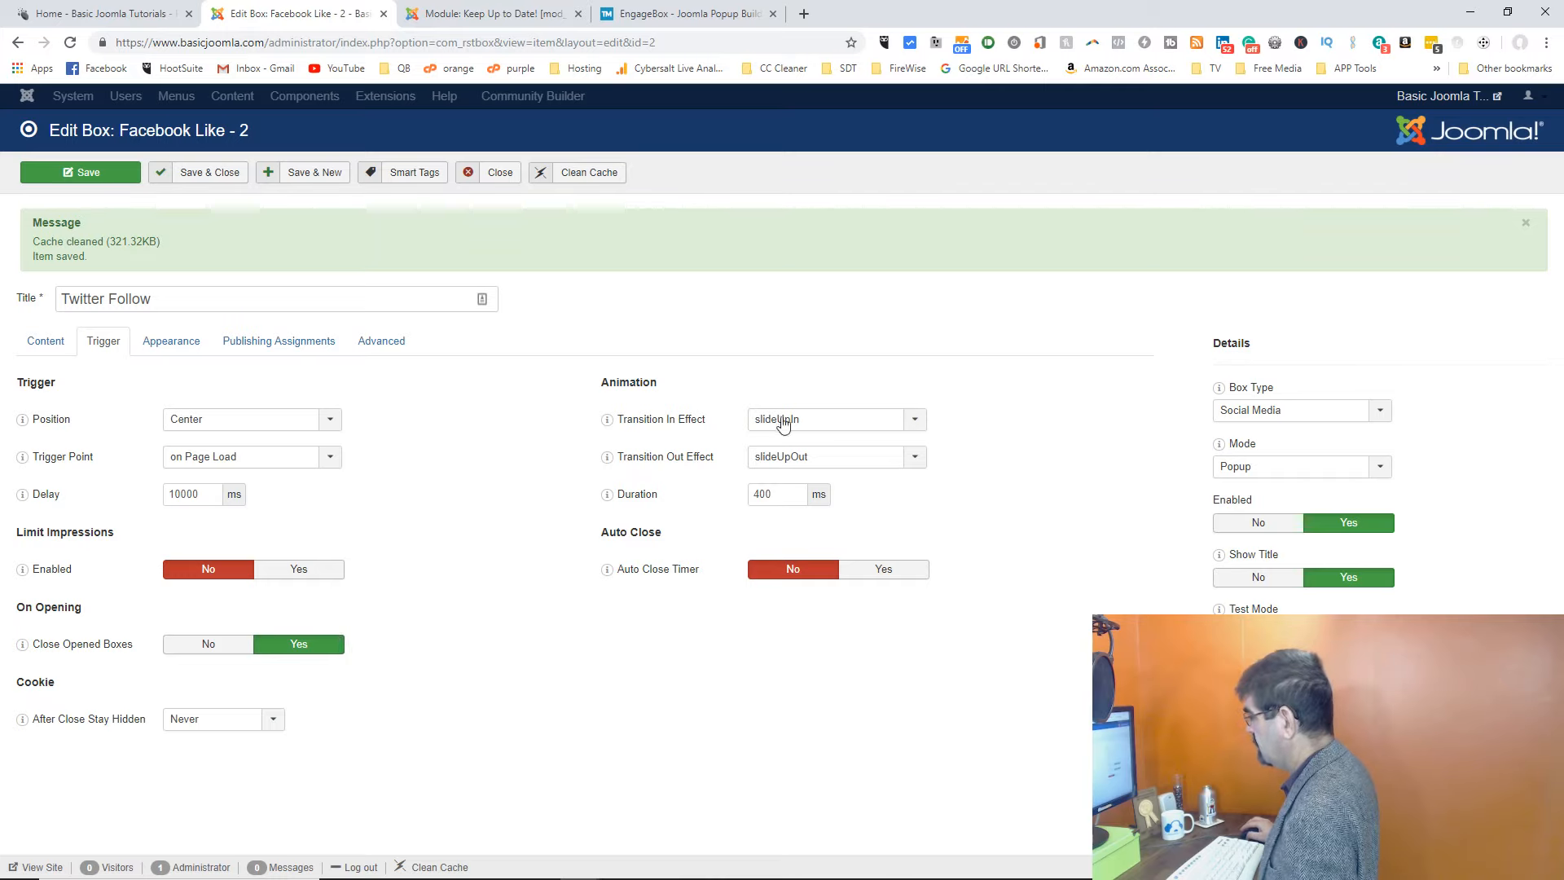
Step: Set the box's Transition In Effect to bounceLeftIn and its Transition Out Effect to bounceRightOut
click(913, 424)
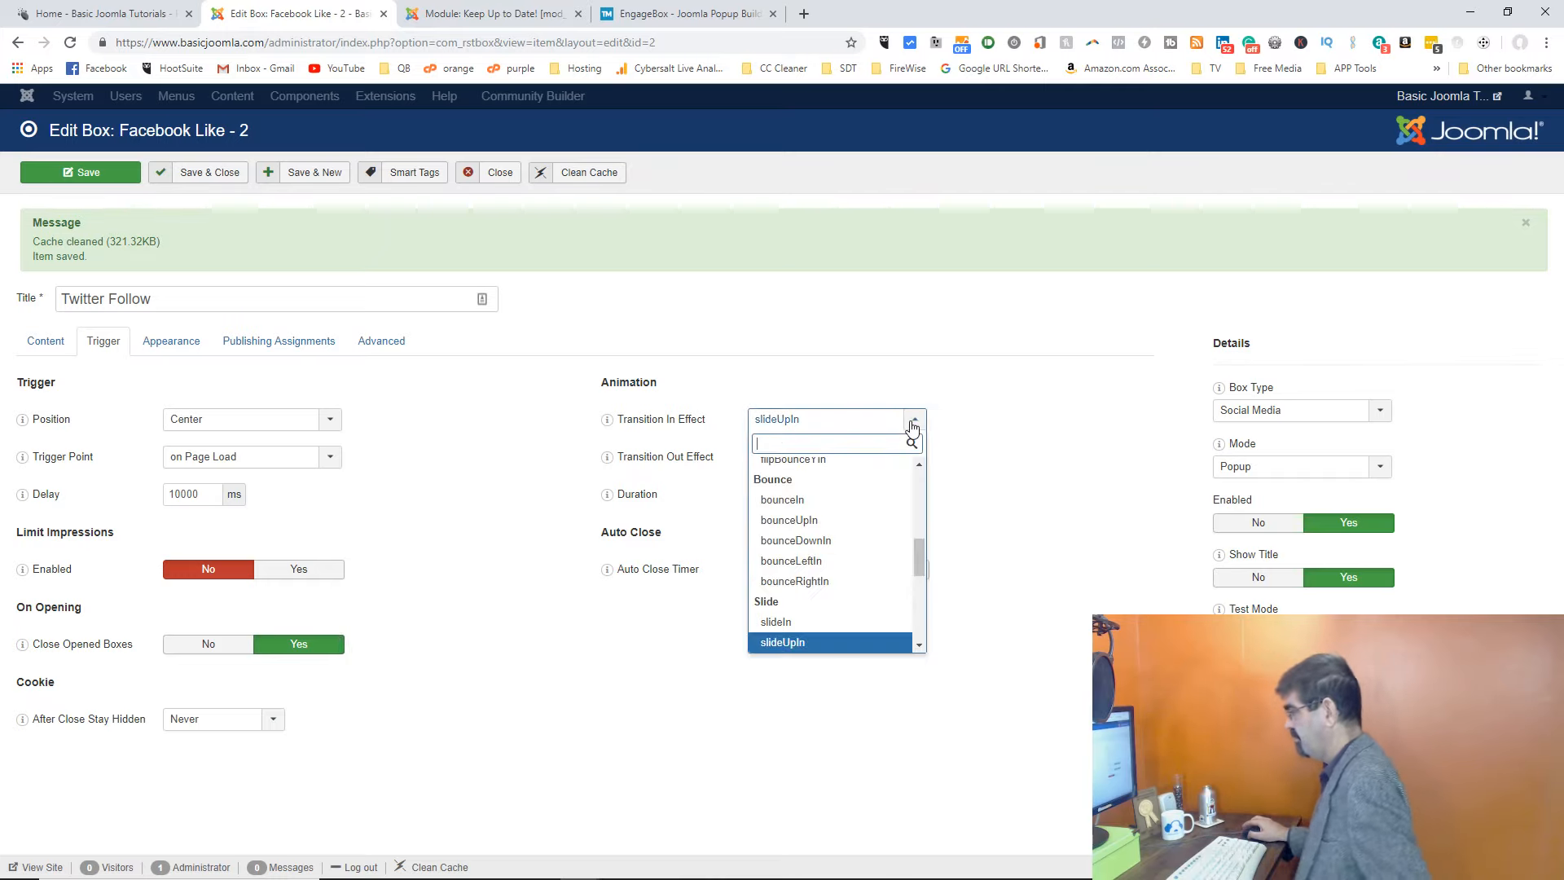
click(820, 562)
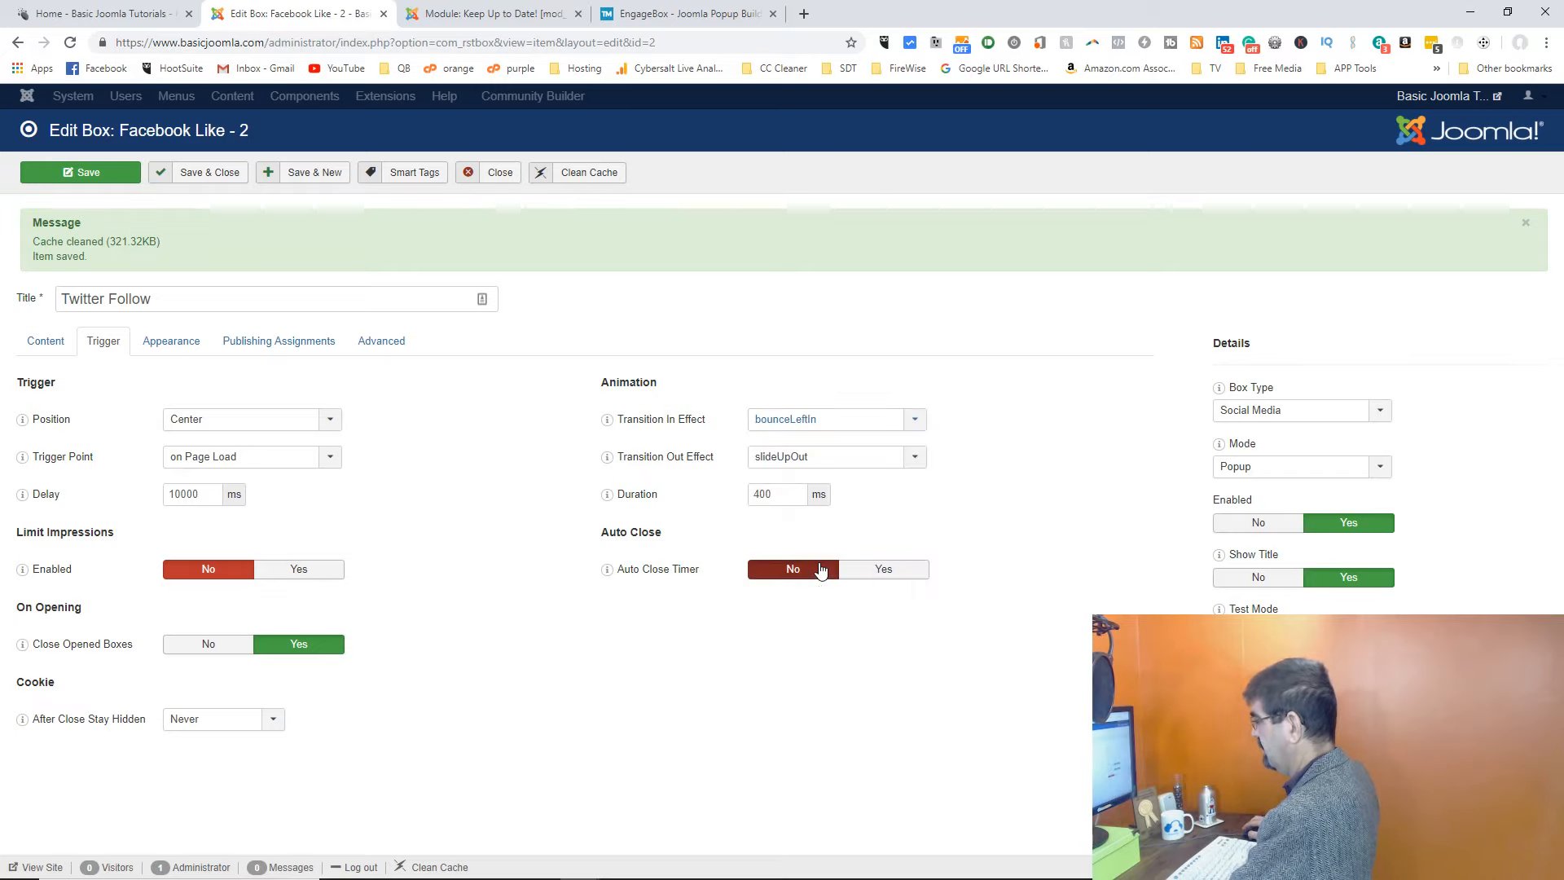
click(915, 463)
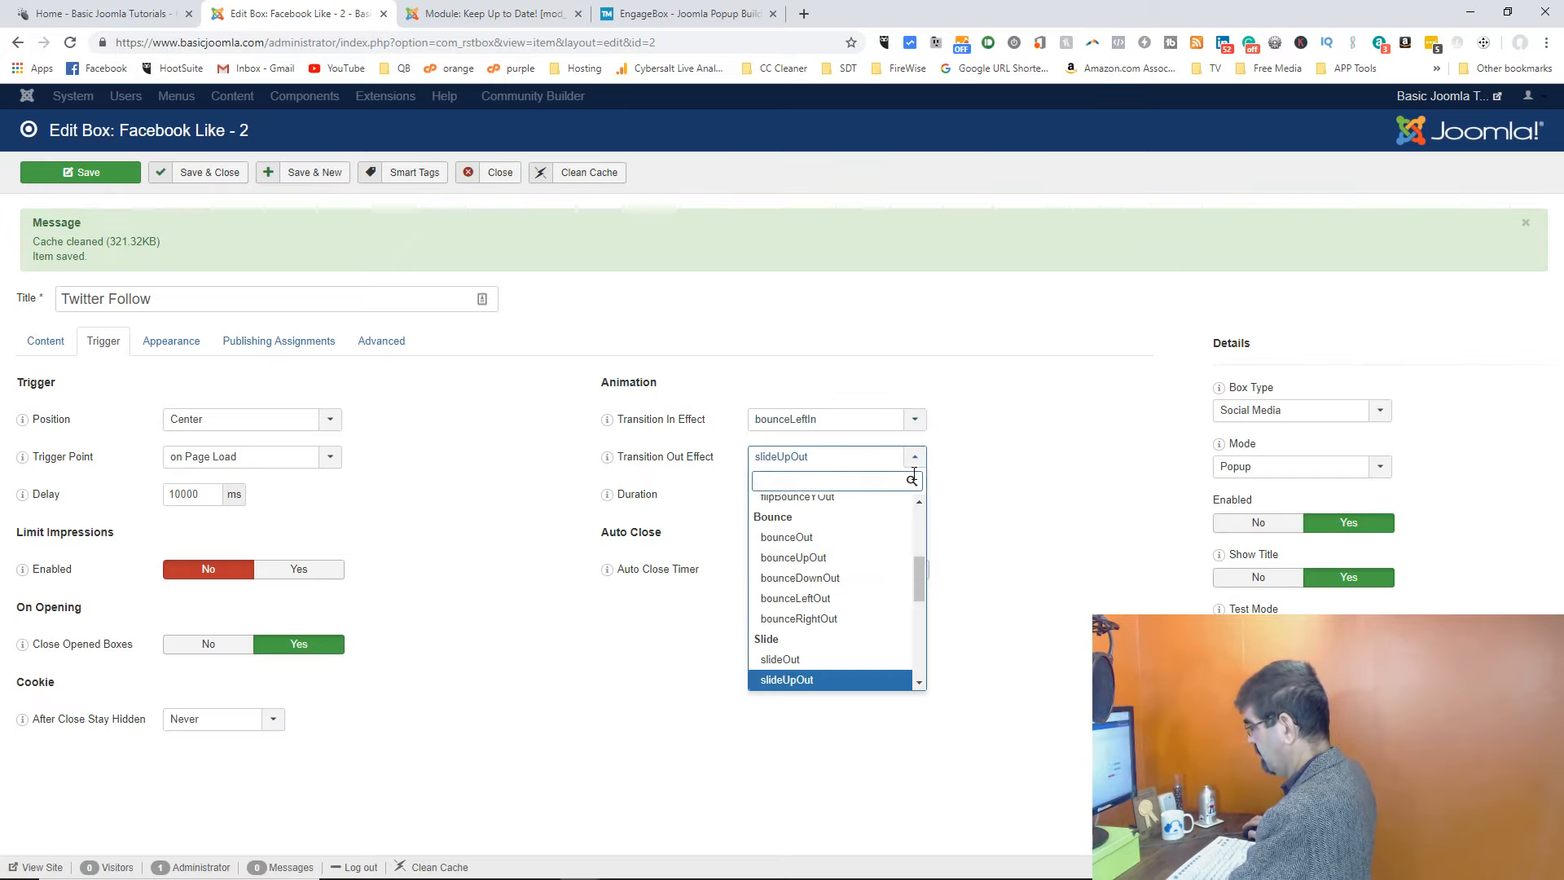
click(838, 622)
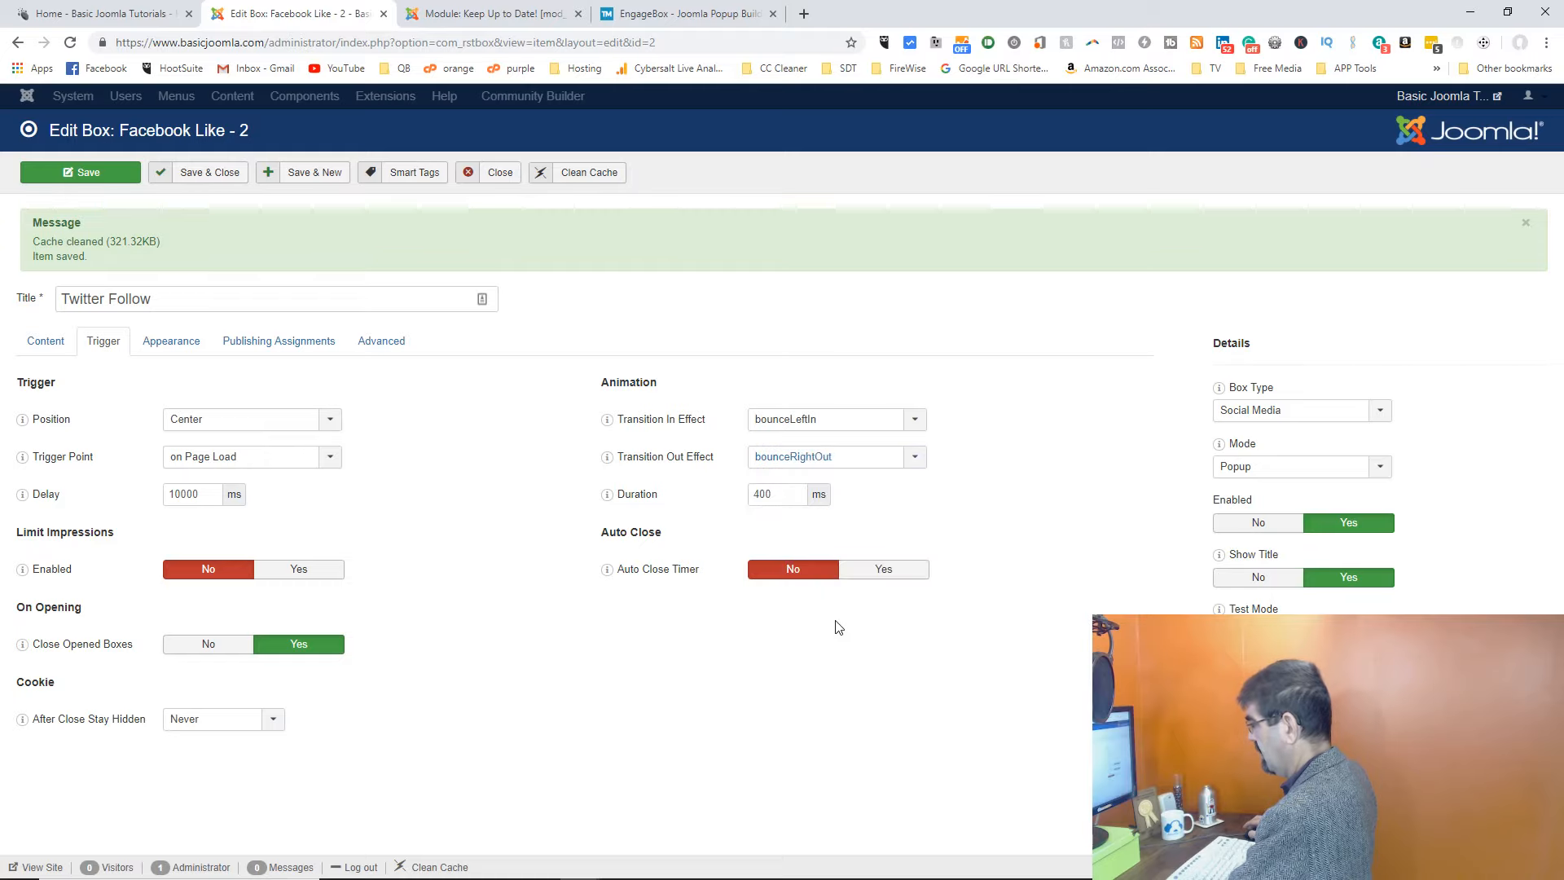
Step: Enable the Auto Close Timer and set the box to close after 20000 ms
mouse_move(624, 579)
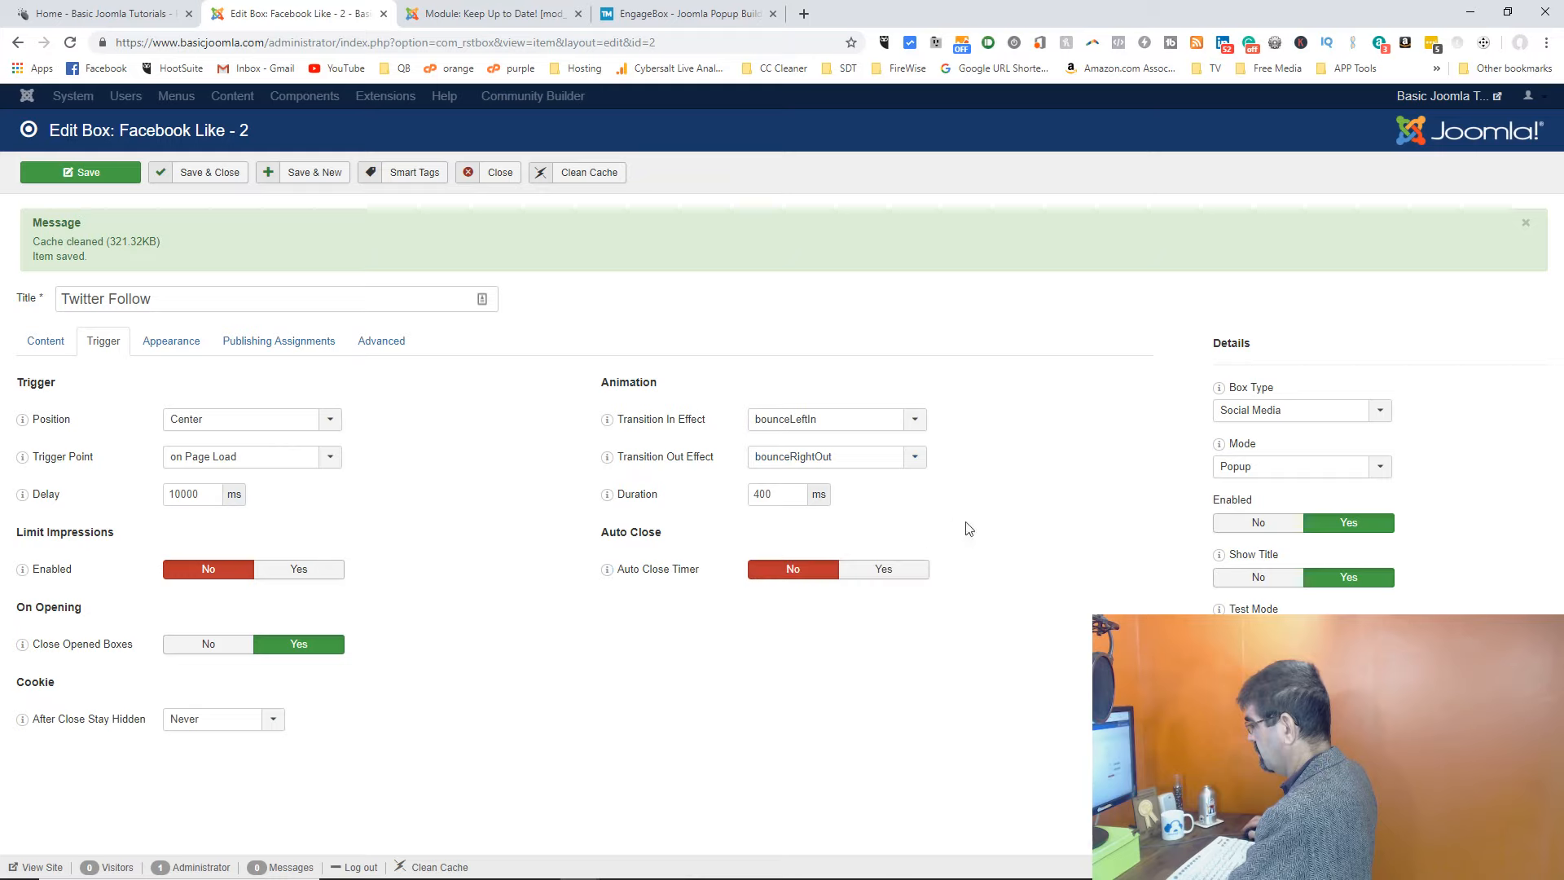
click(862, 577)
double_click(784, 603)
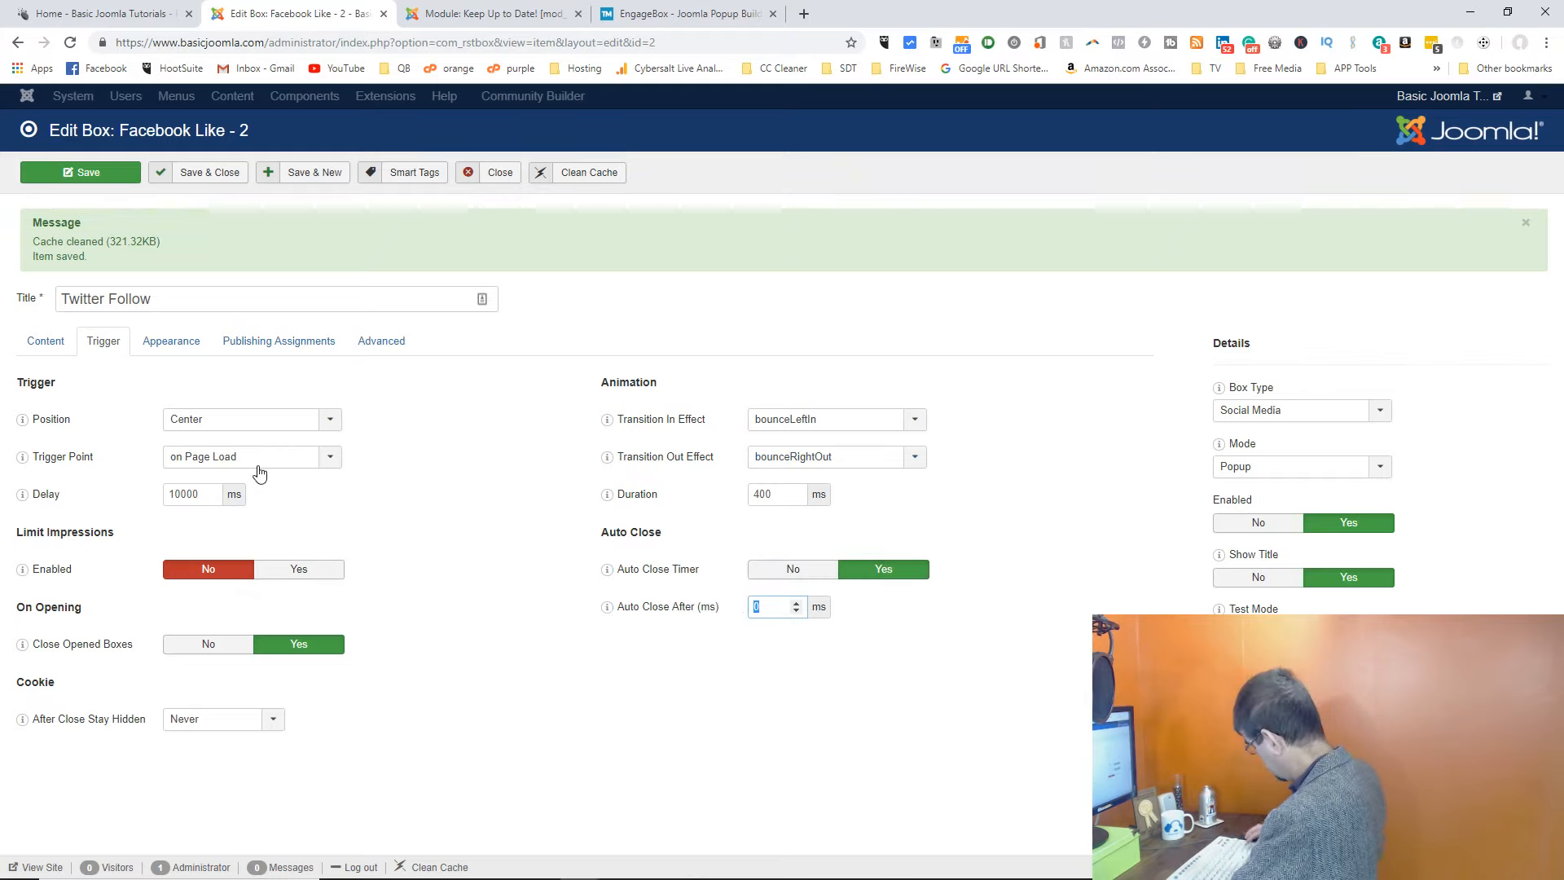
text(20000)
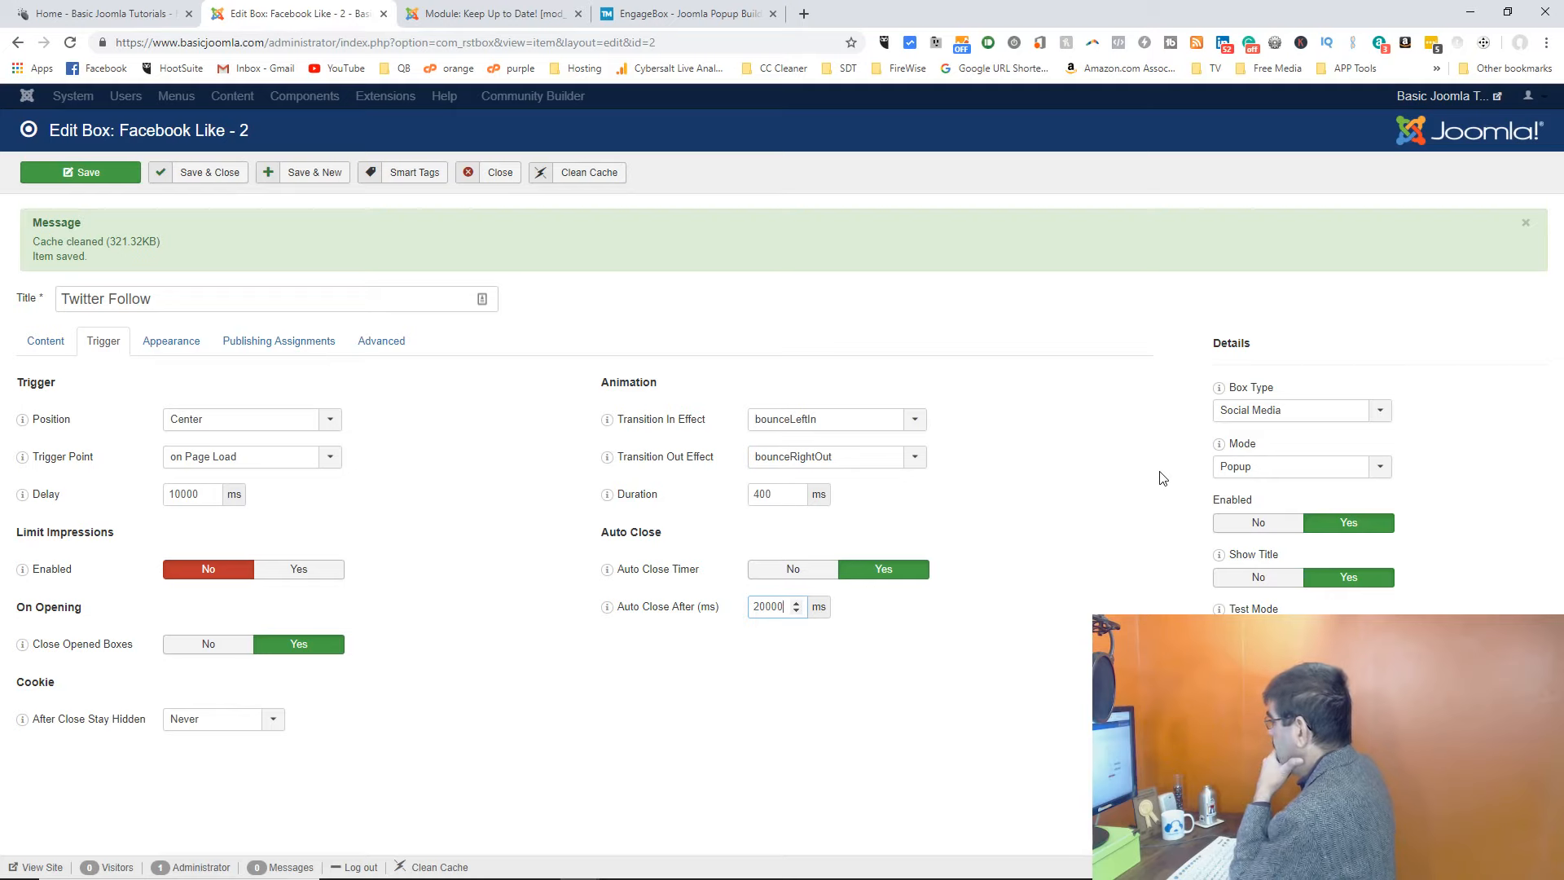
Step: Set the box's Shadow to Style 2 and its Border Style to Groove in the appearance settings
click(172, 340)
scroll(1029, 418, down, 1)
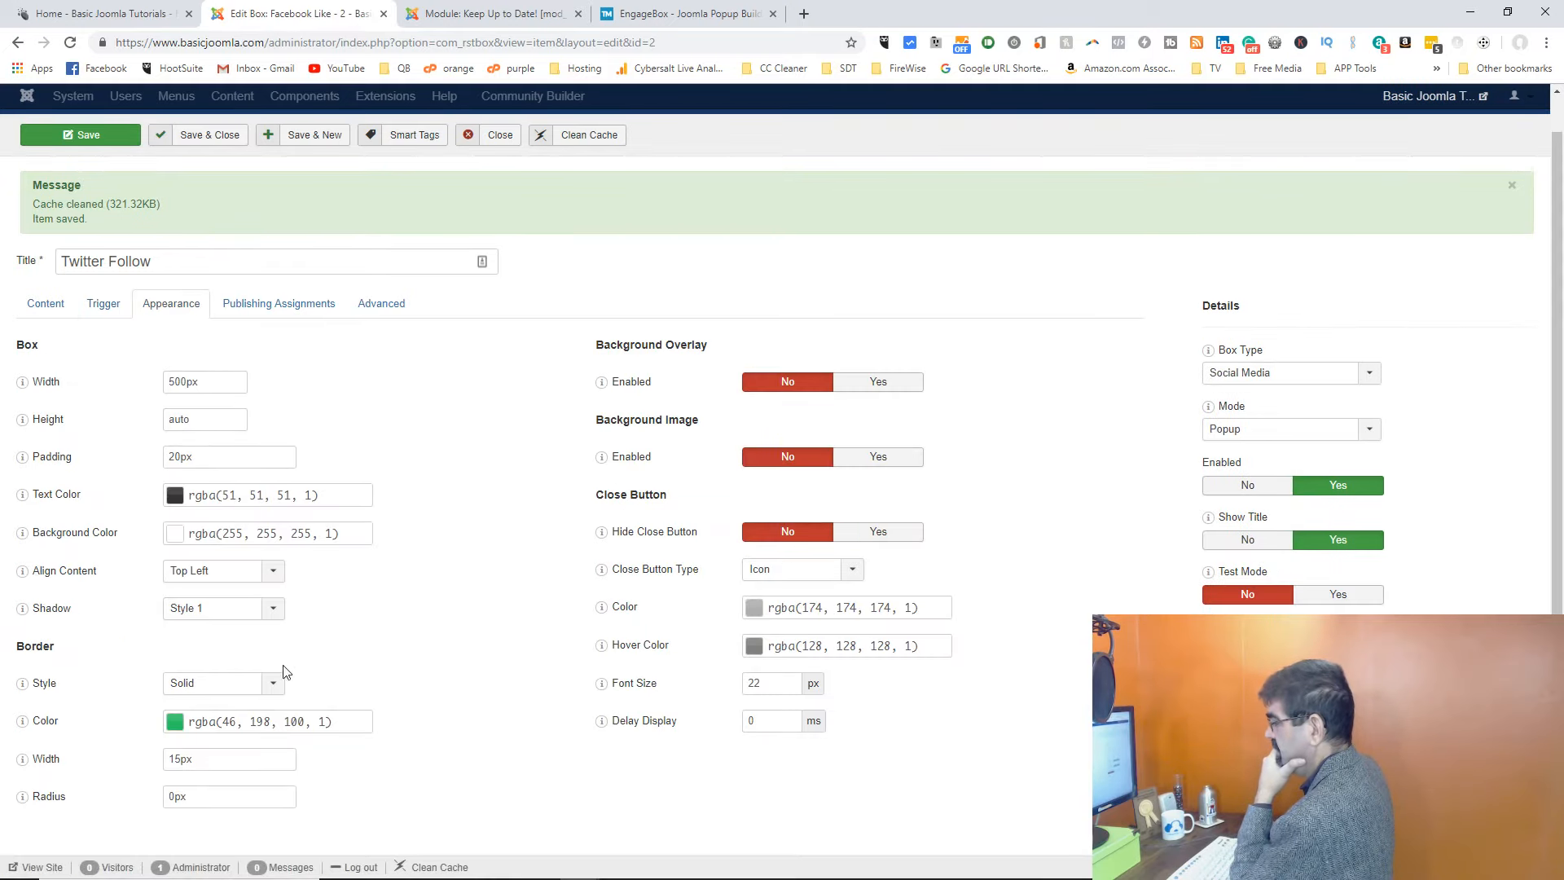
mouse_move(128, 615)
click(269, 609)
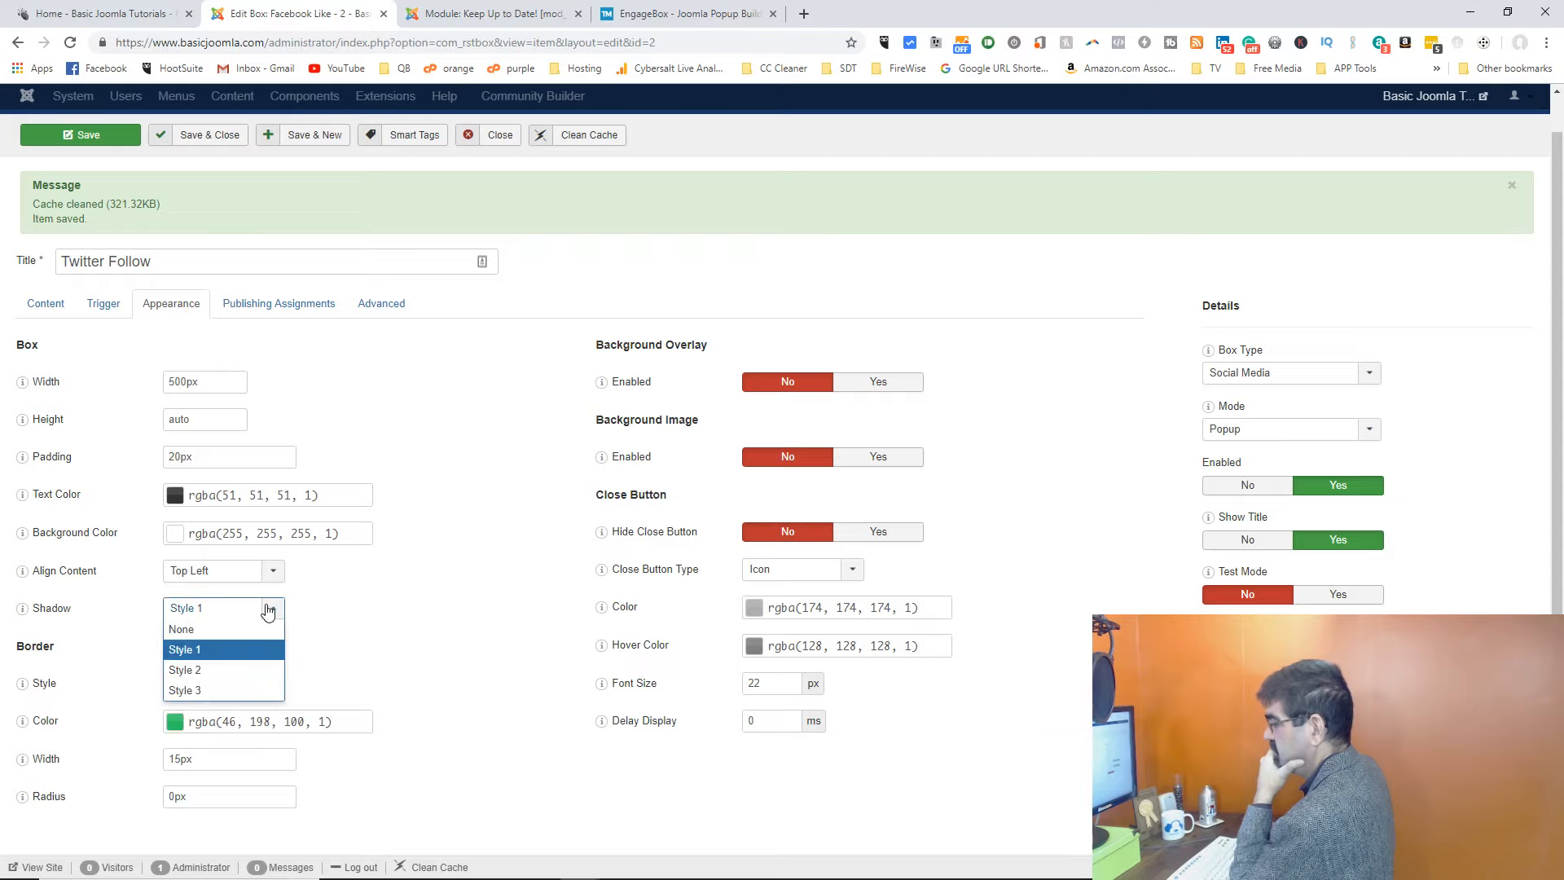
click(226, 672)
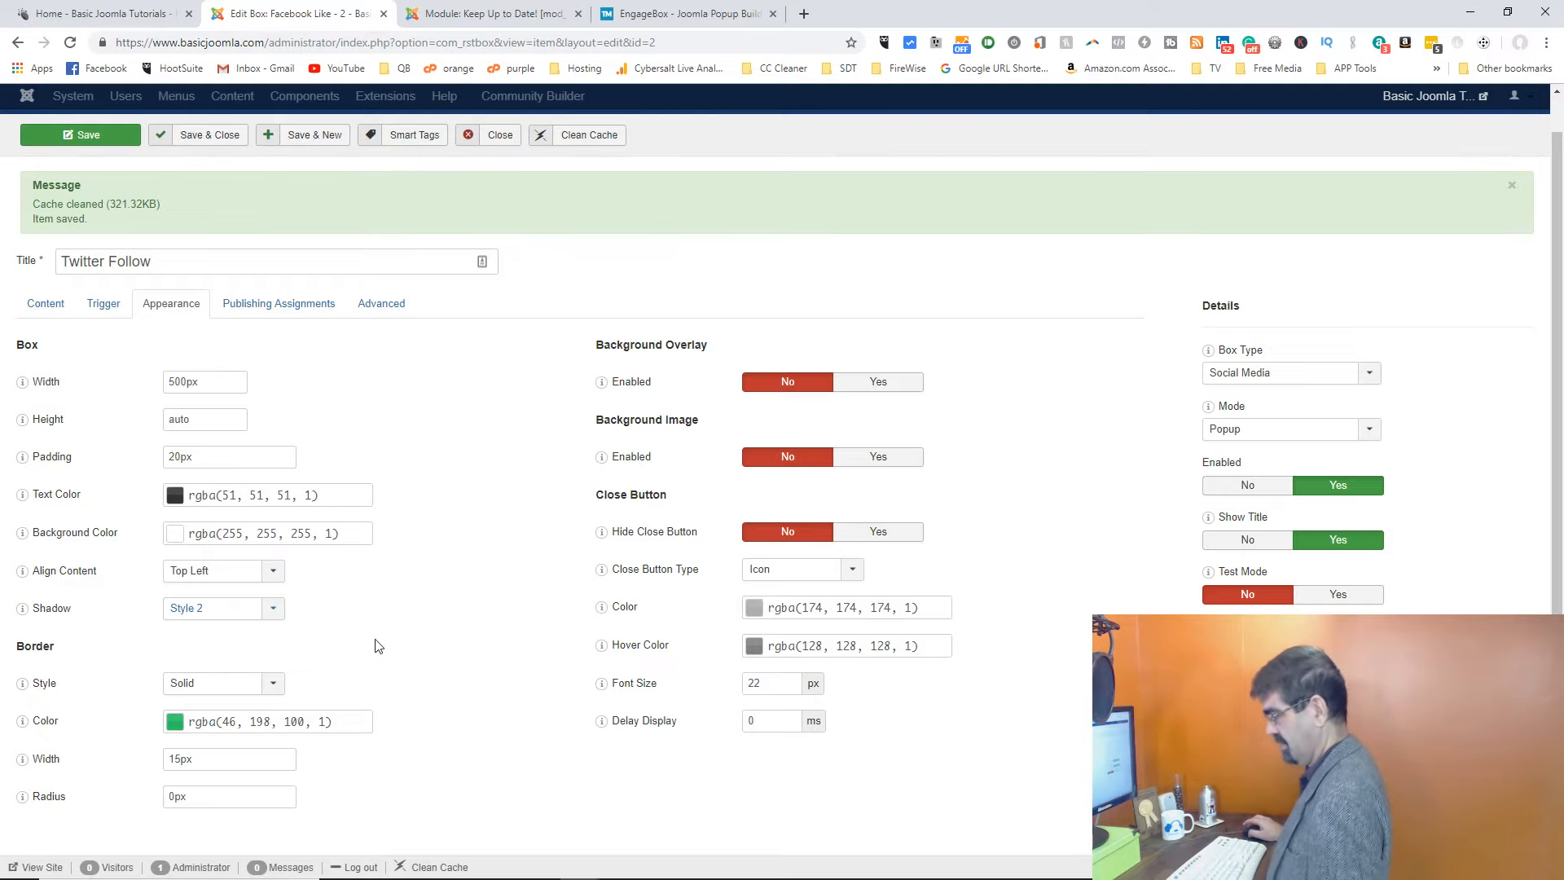
click(275, 684)
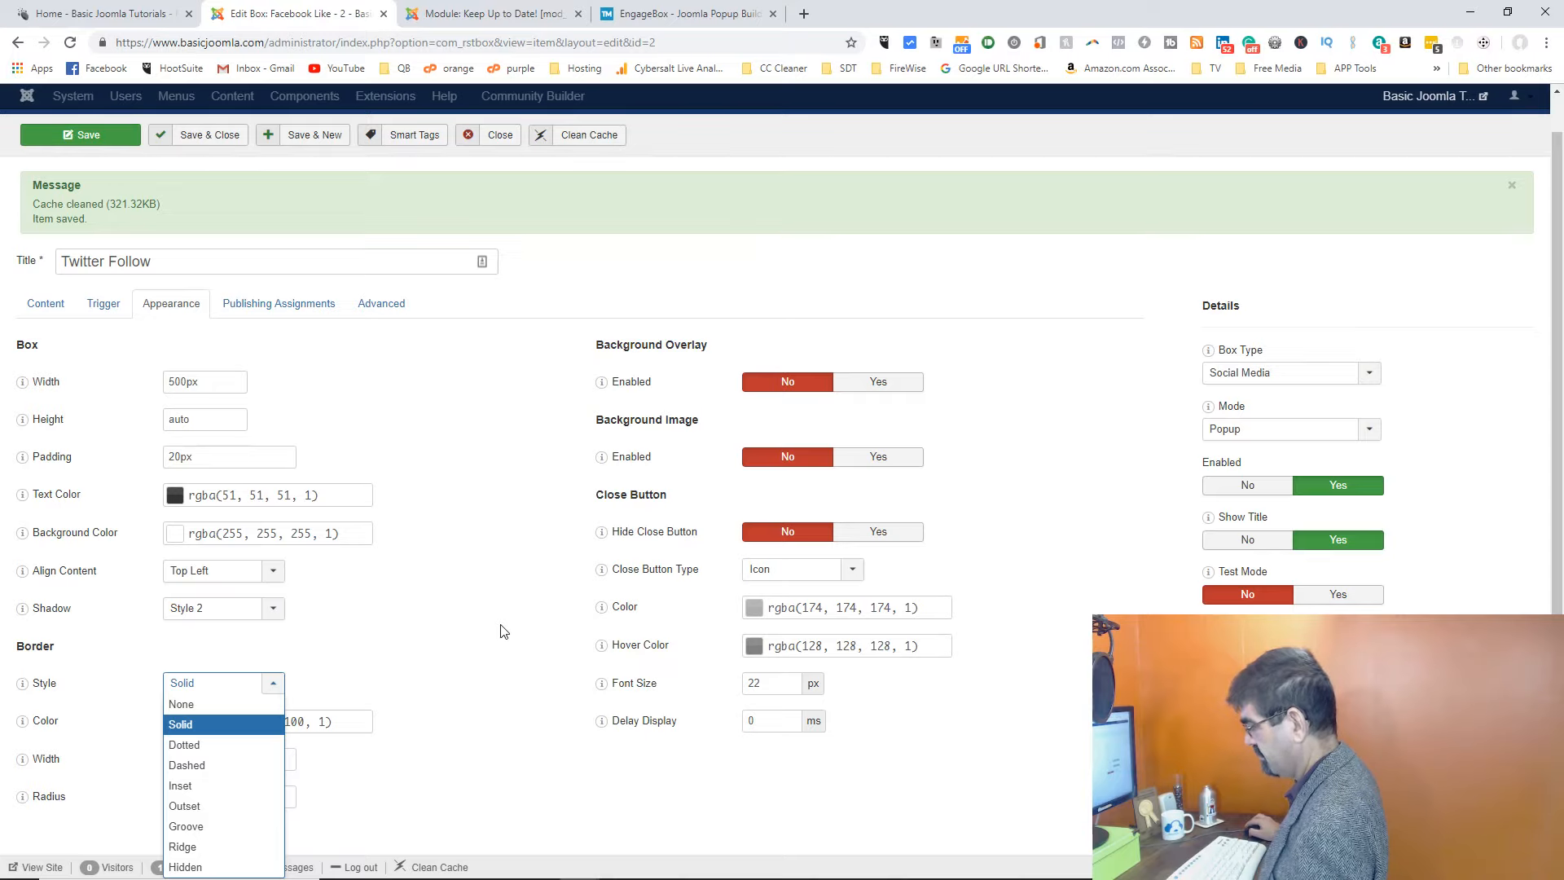
click(232, 826)
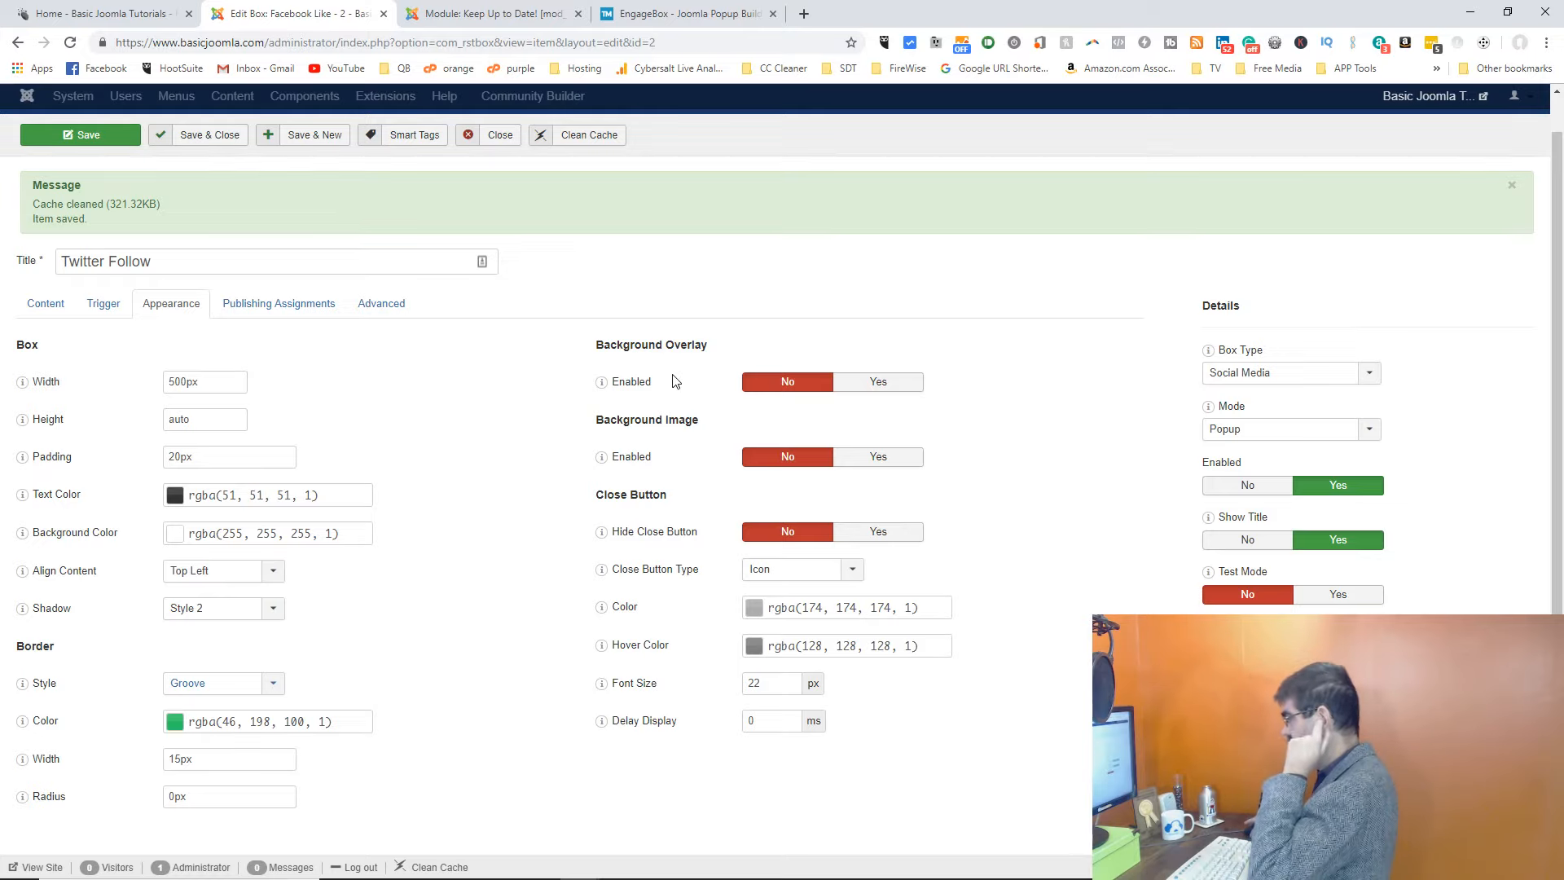
Step: Enable the box's Background Image and choose thermometer.jpg from the graphics folder
click(878, 461)
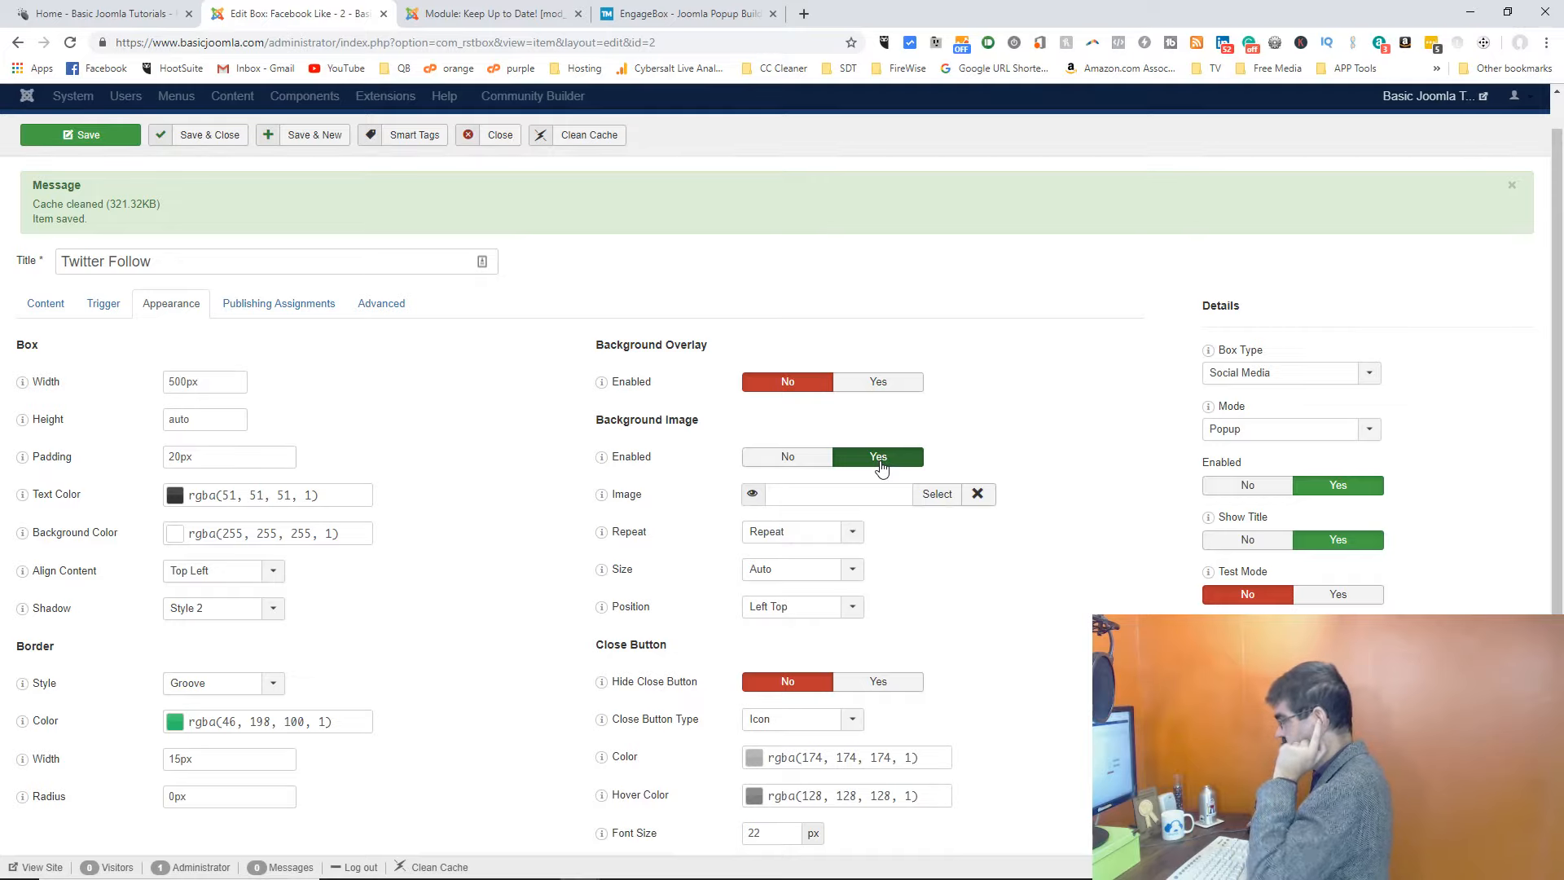
click(931, 497)
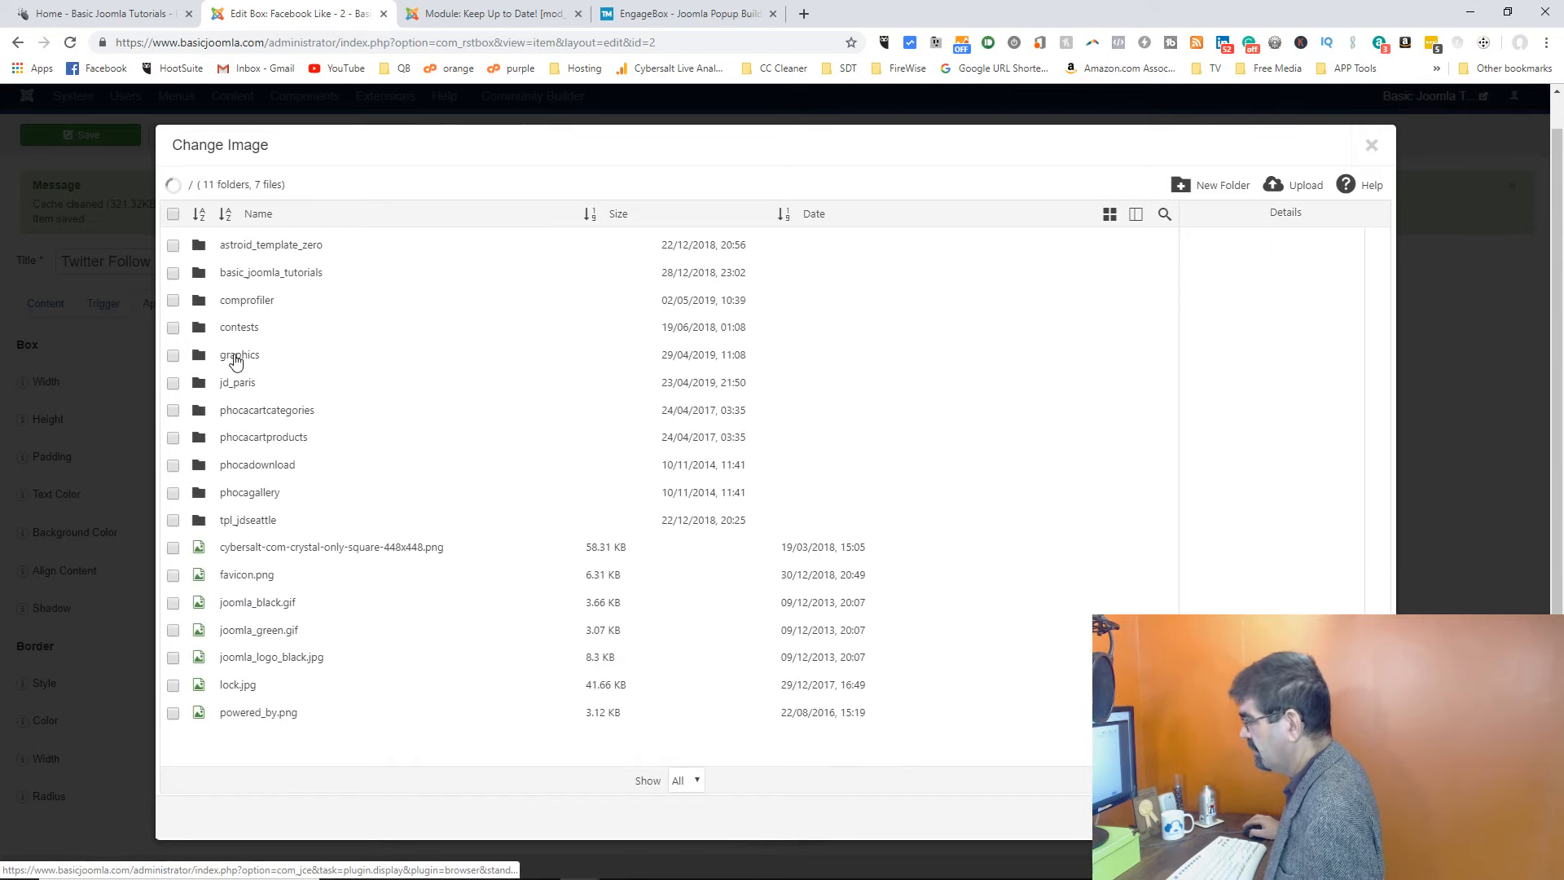
click(233, 359)
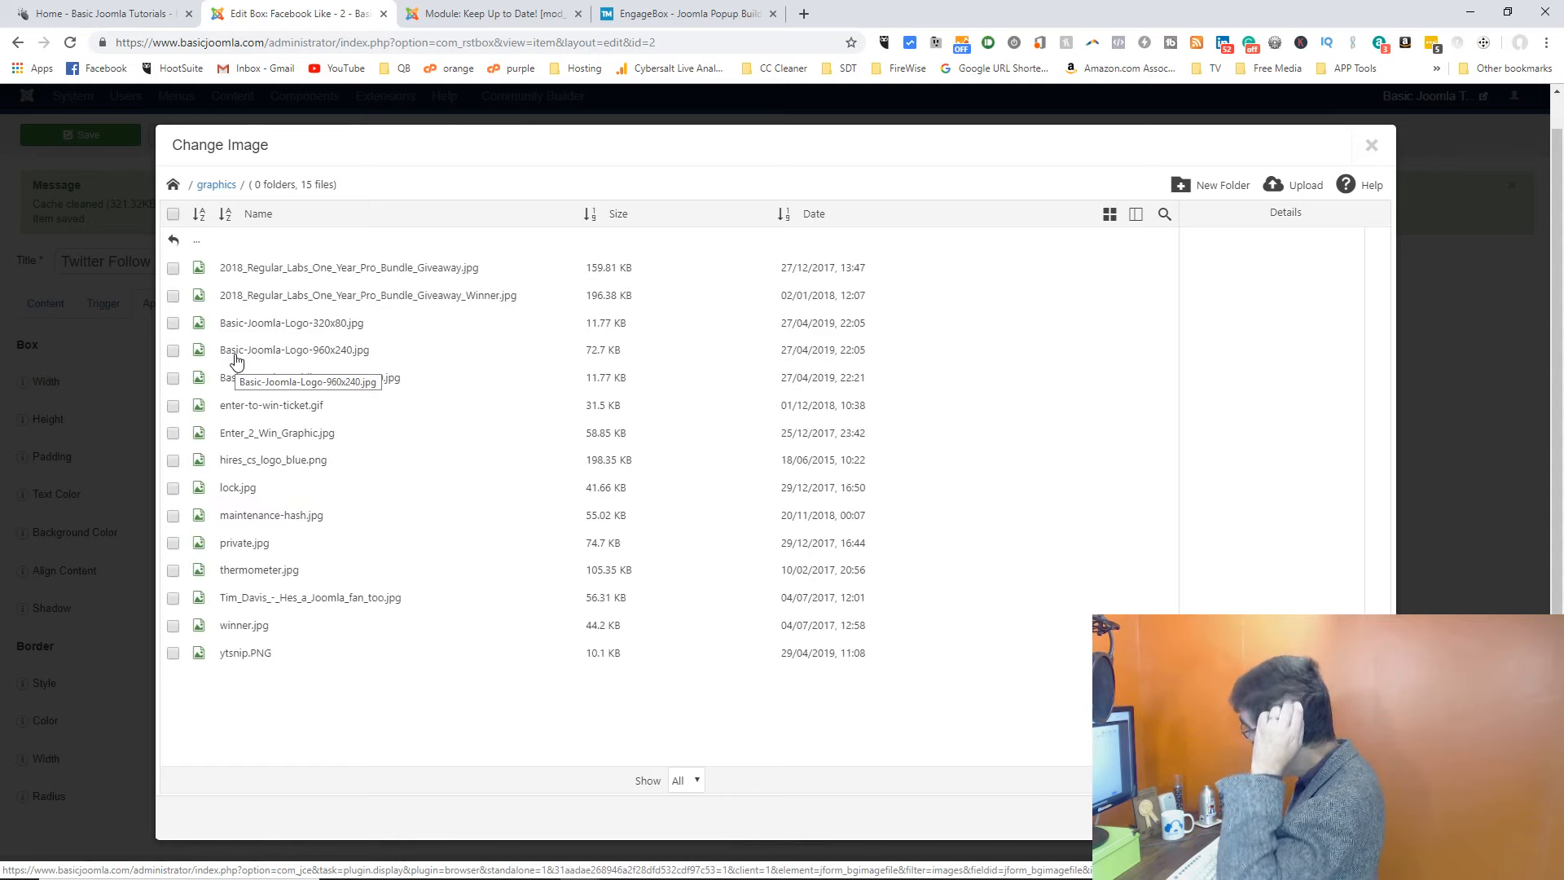
click(1111, 214)
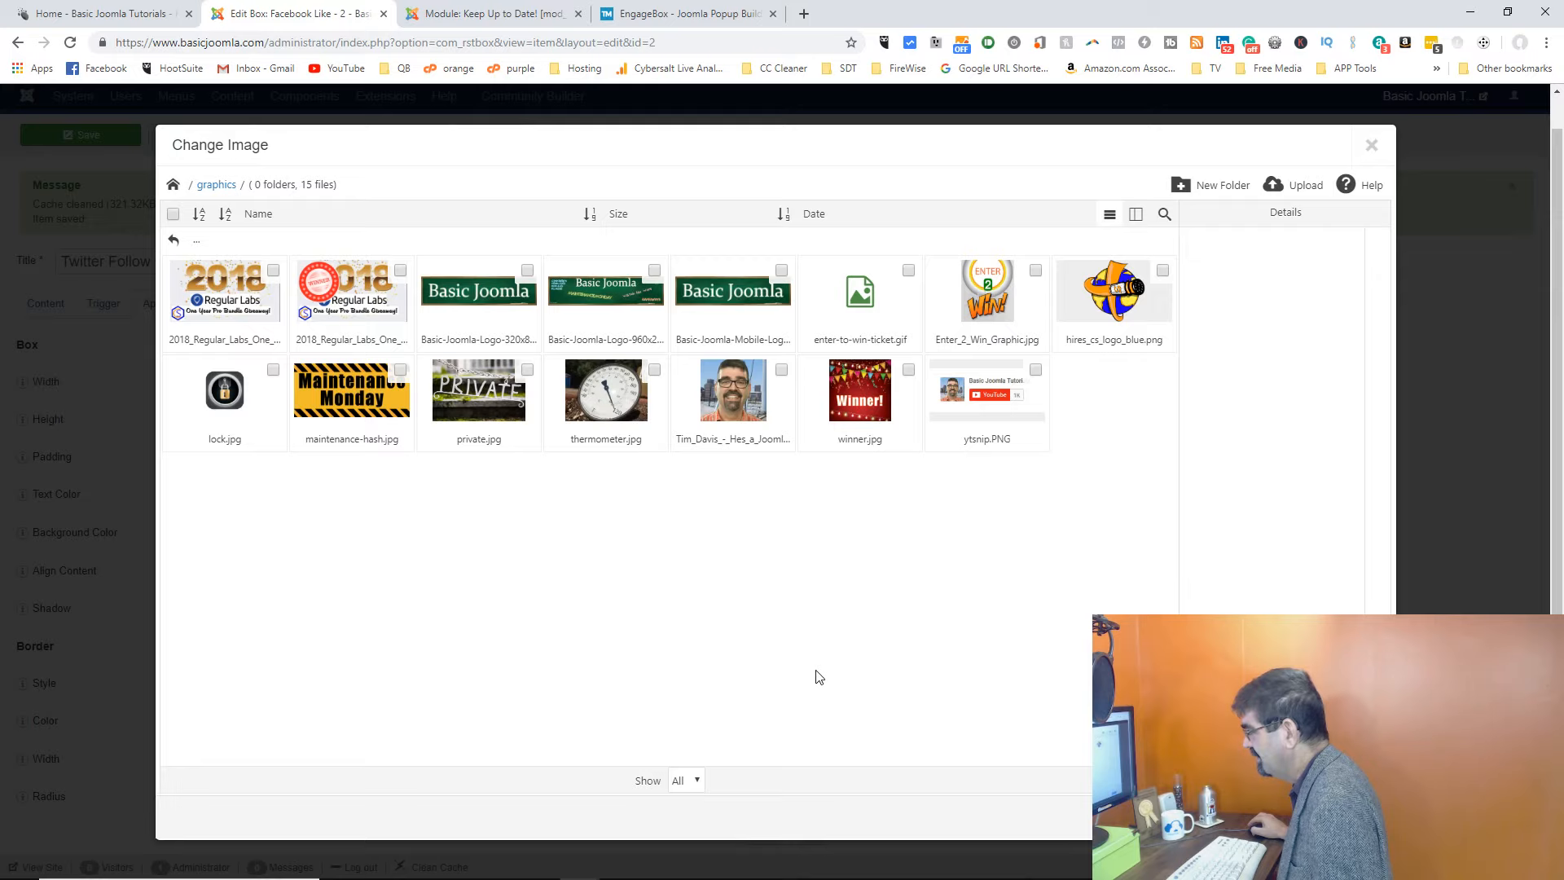
click(599, 420)
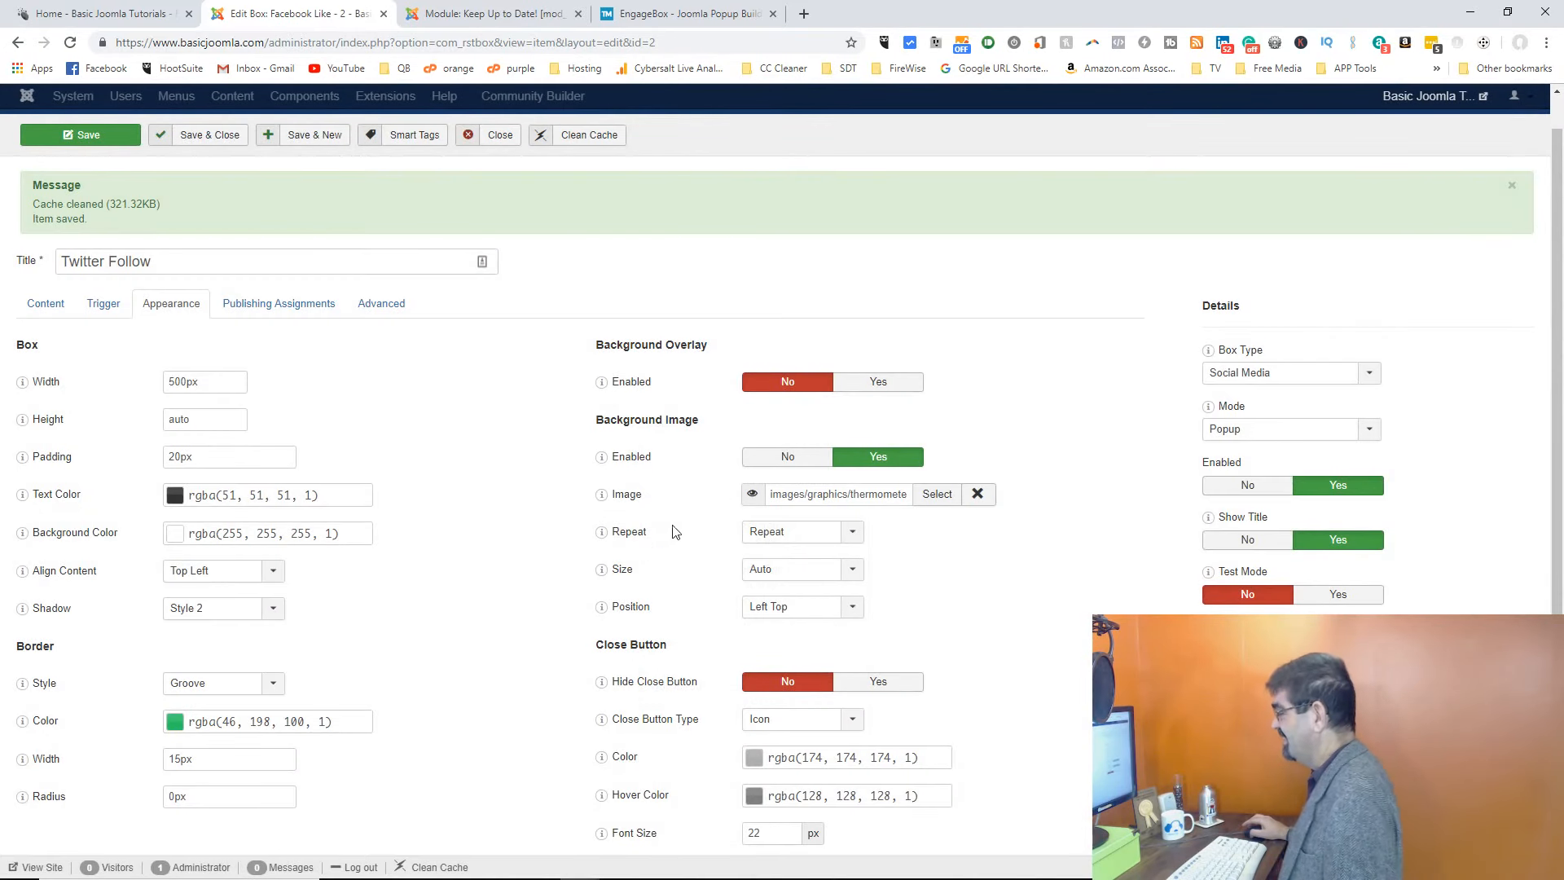
click(780, 538)
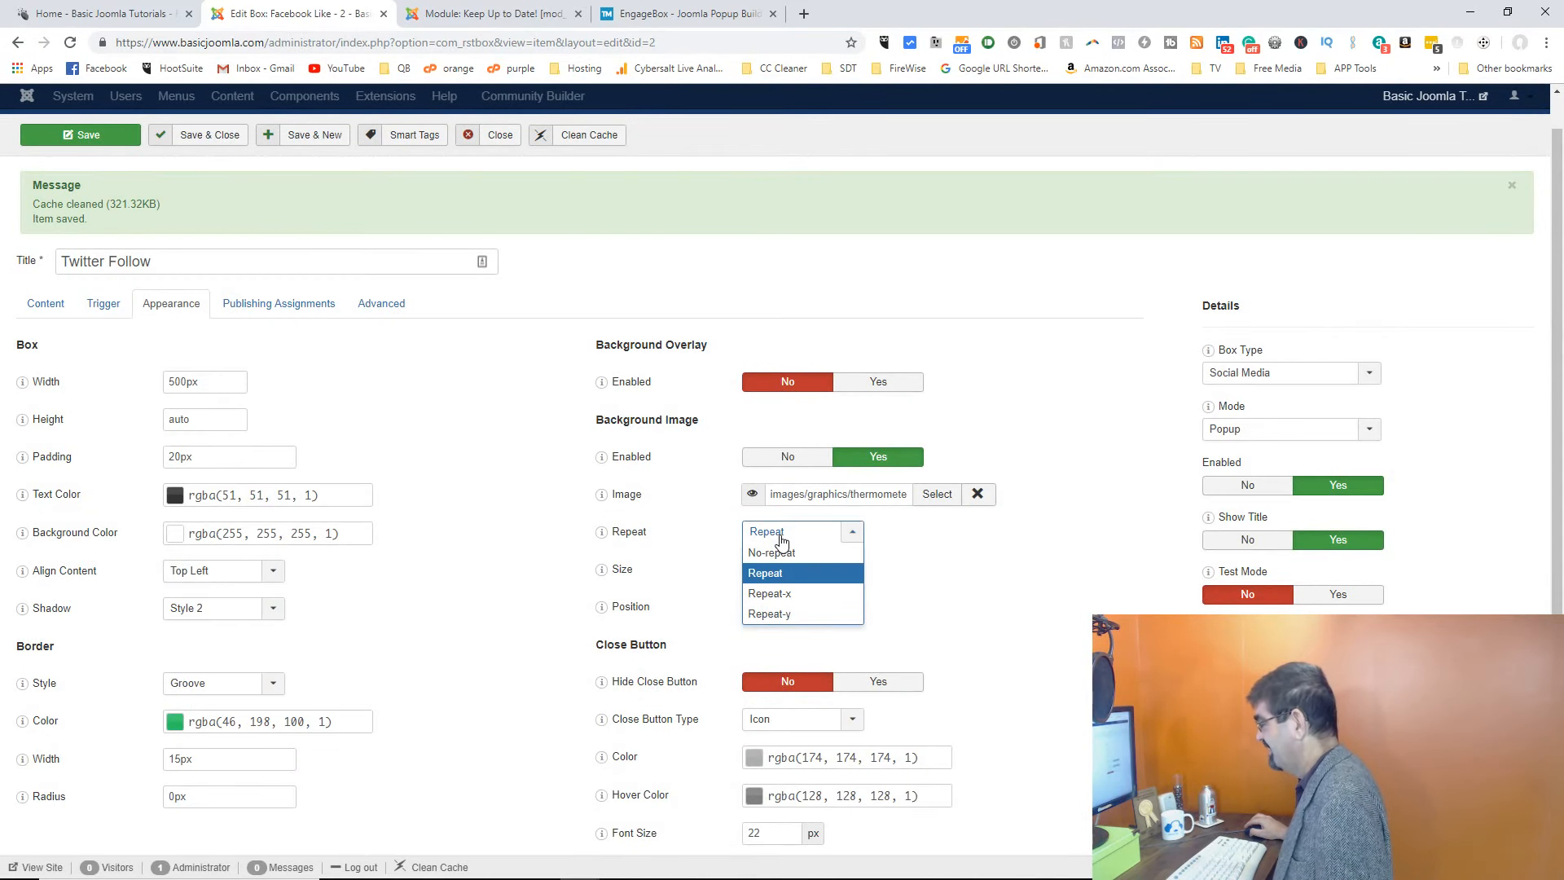
click(1020, 580)
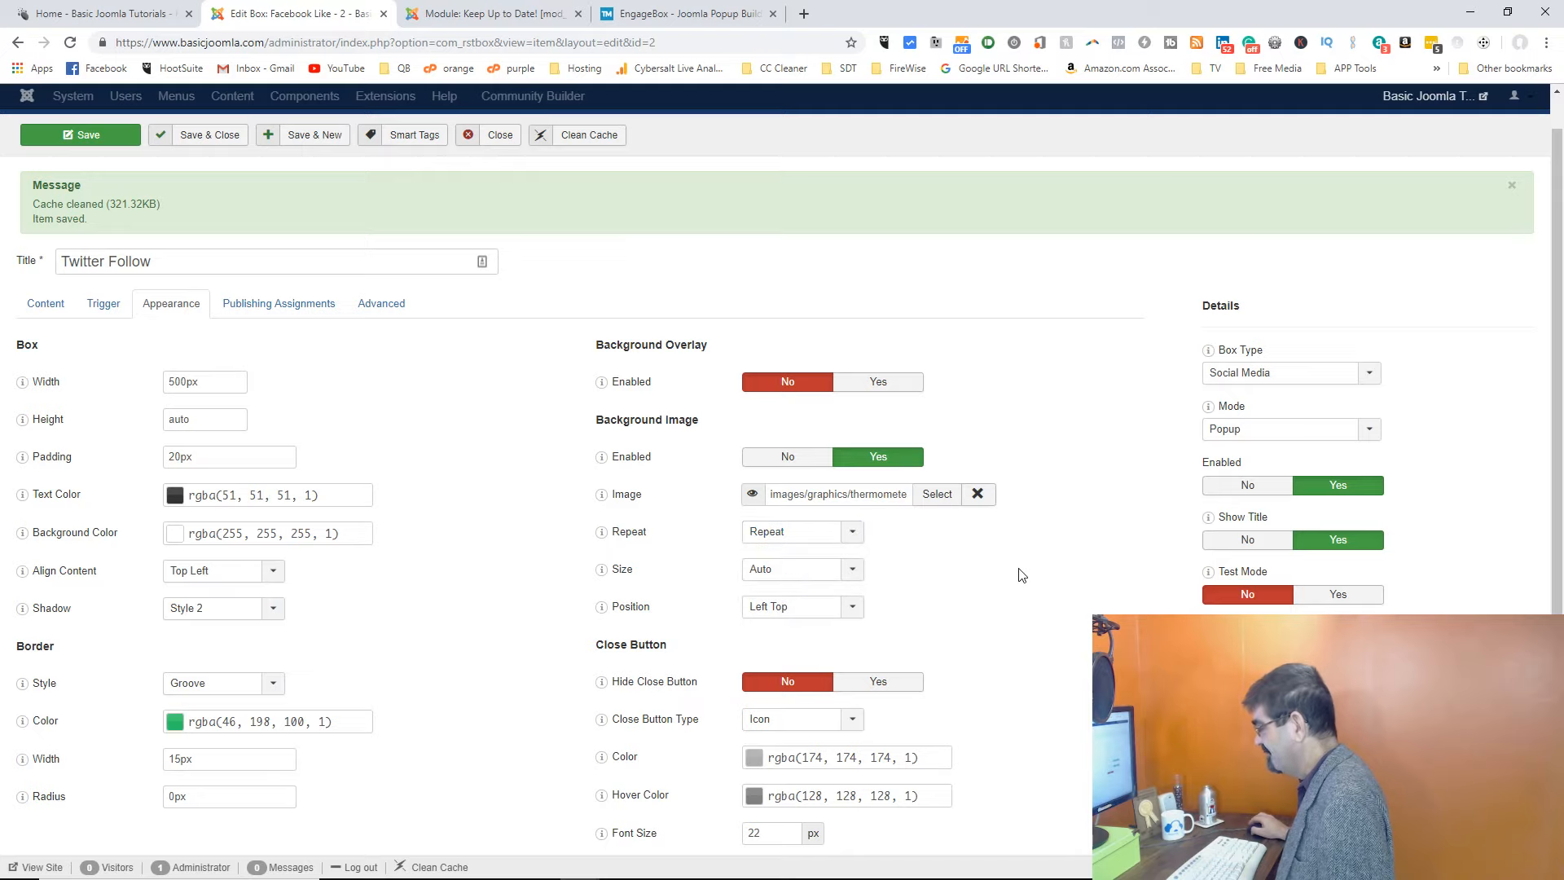
scroll(1022, 576, down, 1)
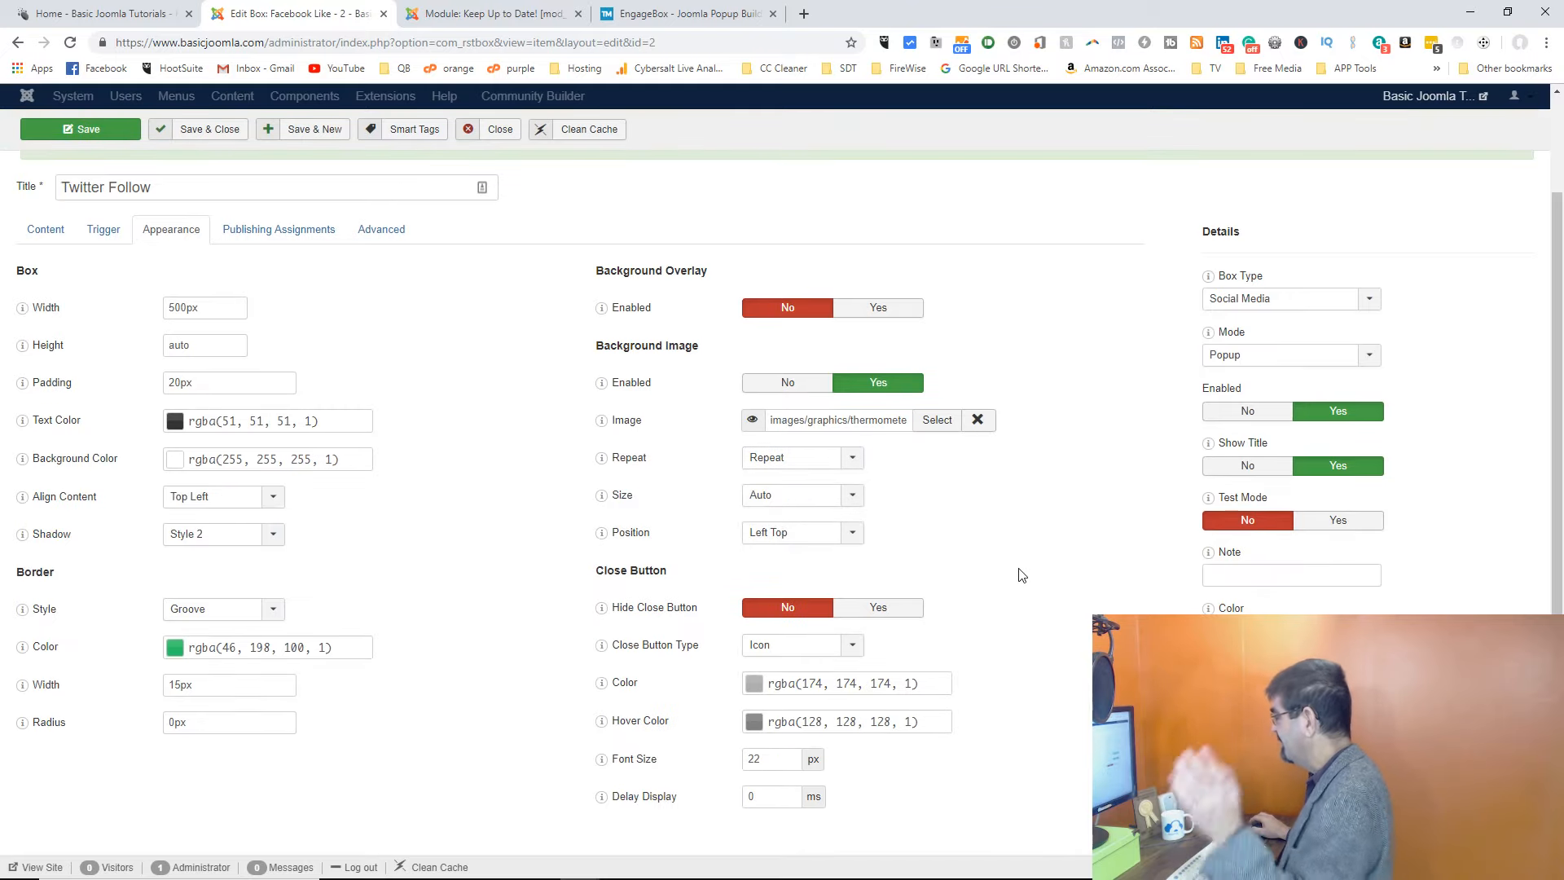
Step: Save the Twitter Follow box and reload the site's home page to test the popup
scroll(181, 280, up, 2)
click(83, 175)
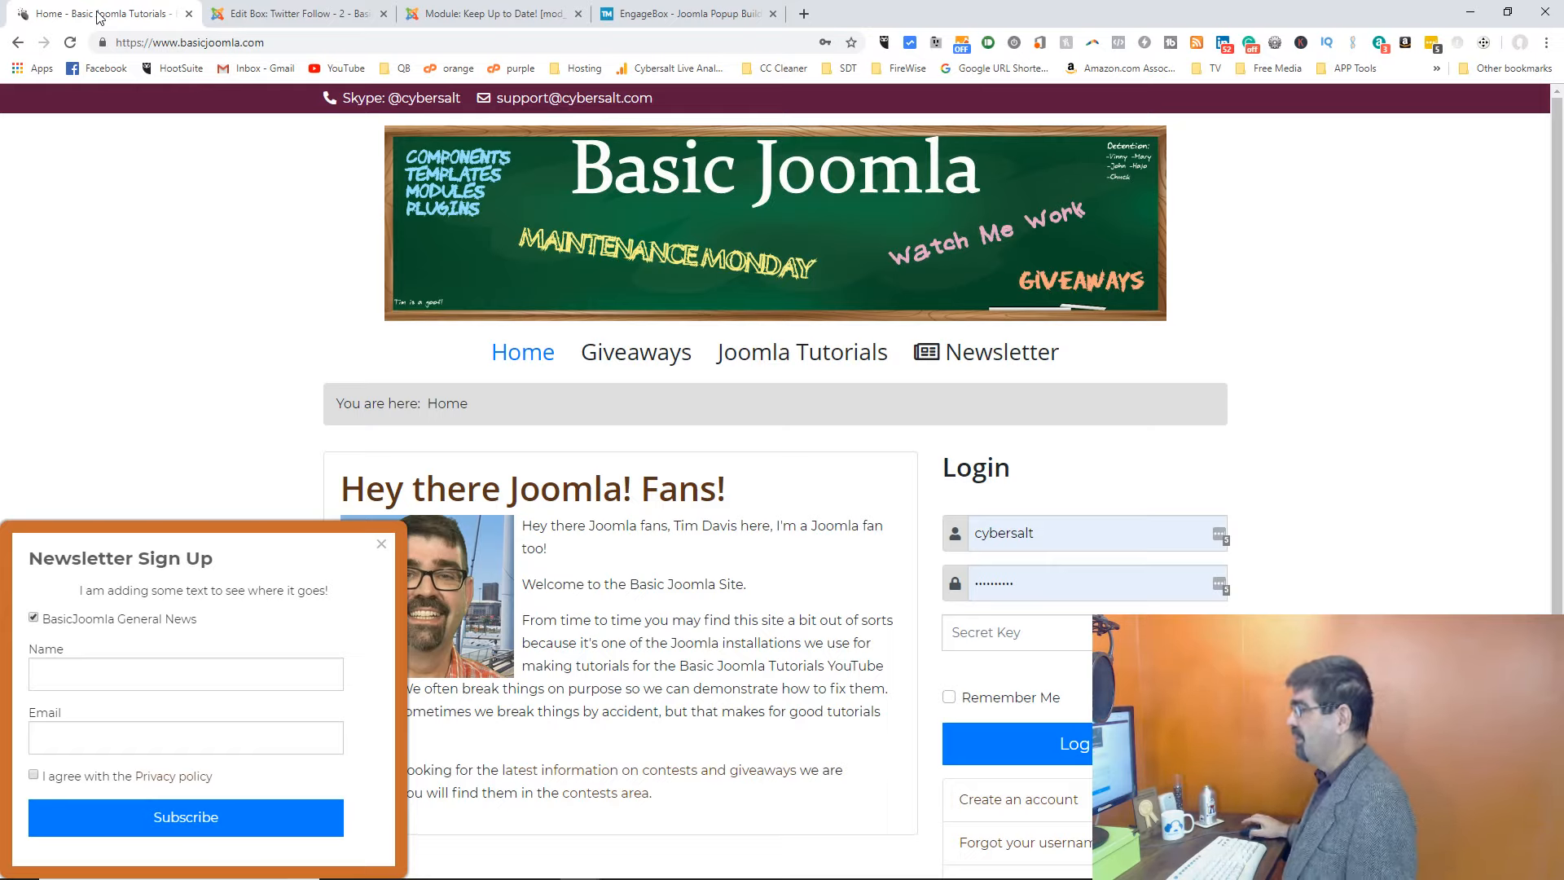
click(70, 43)
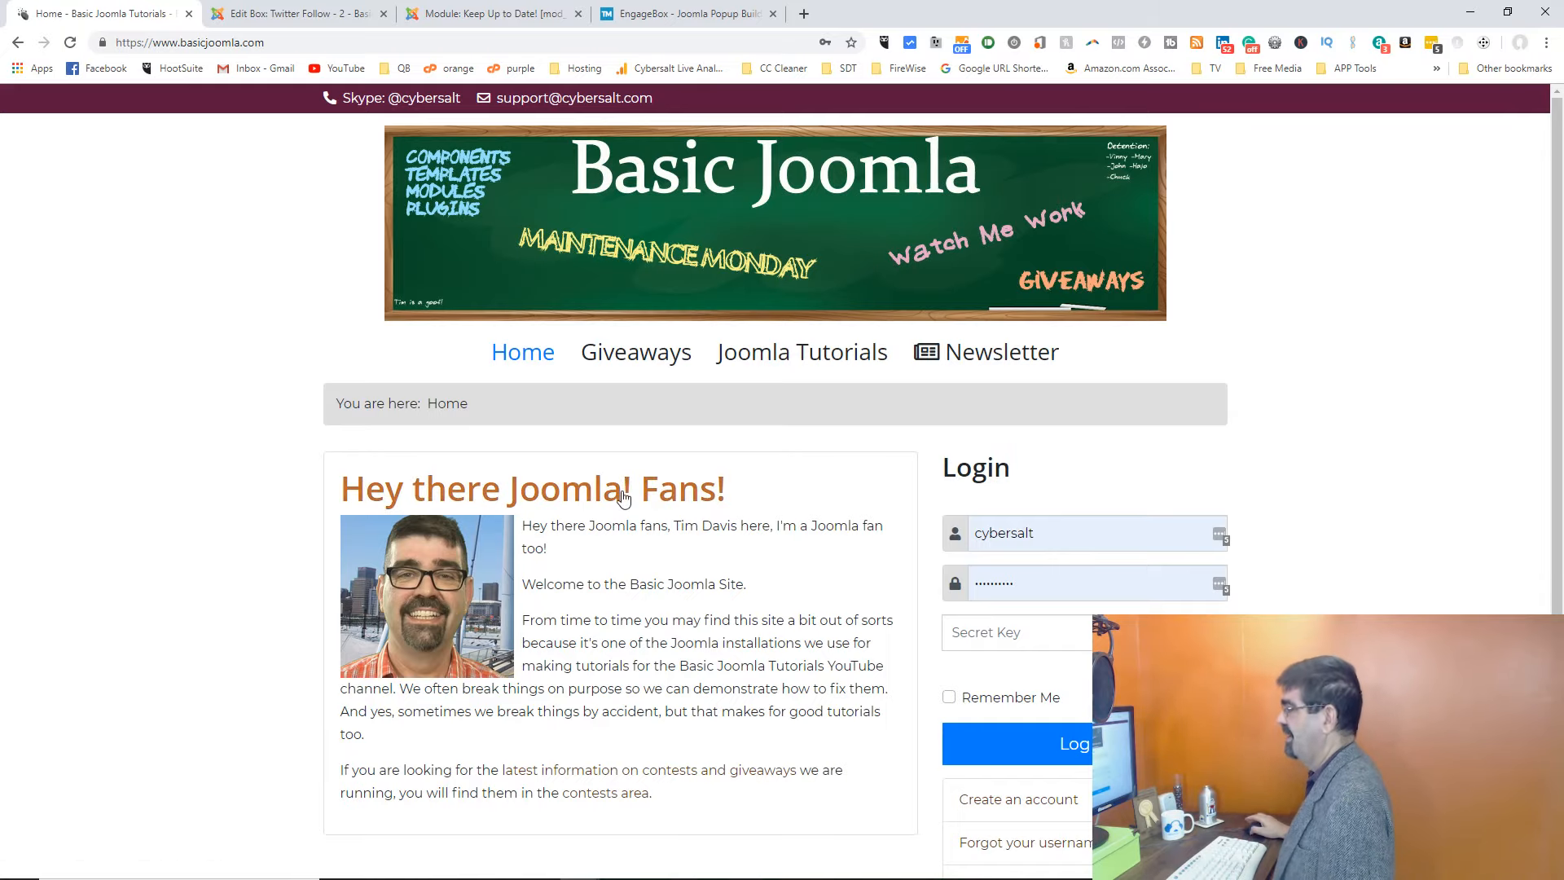
Step: Clear the Twitter Follow box's background image, disable the Background Image option, and save the box
click(258, 17)
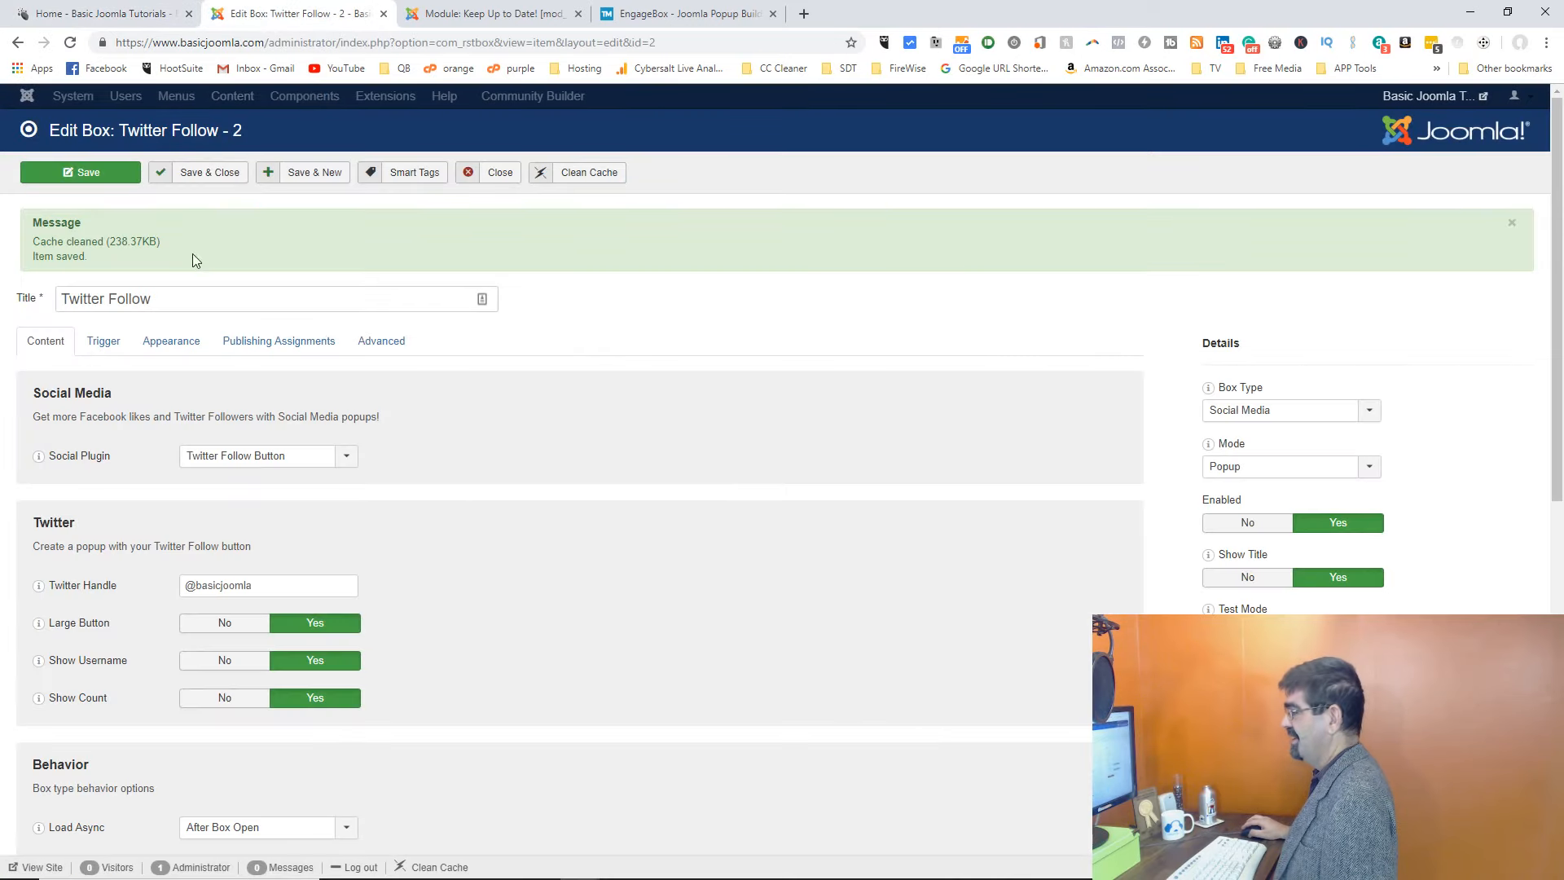
click(174, 343)
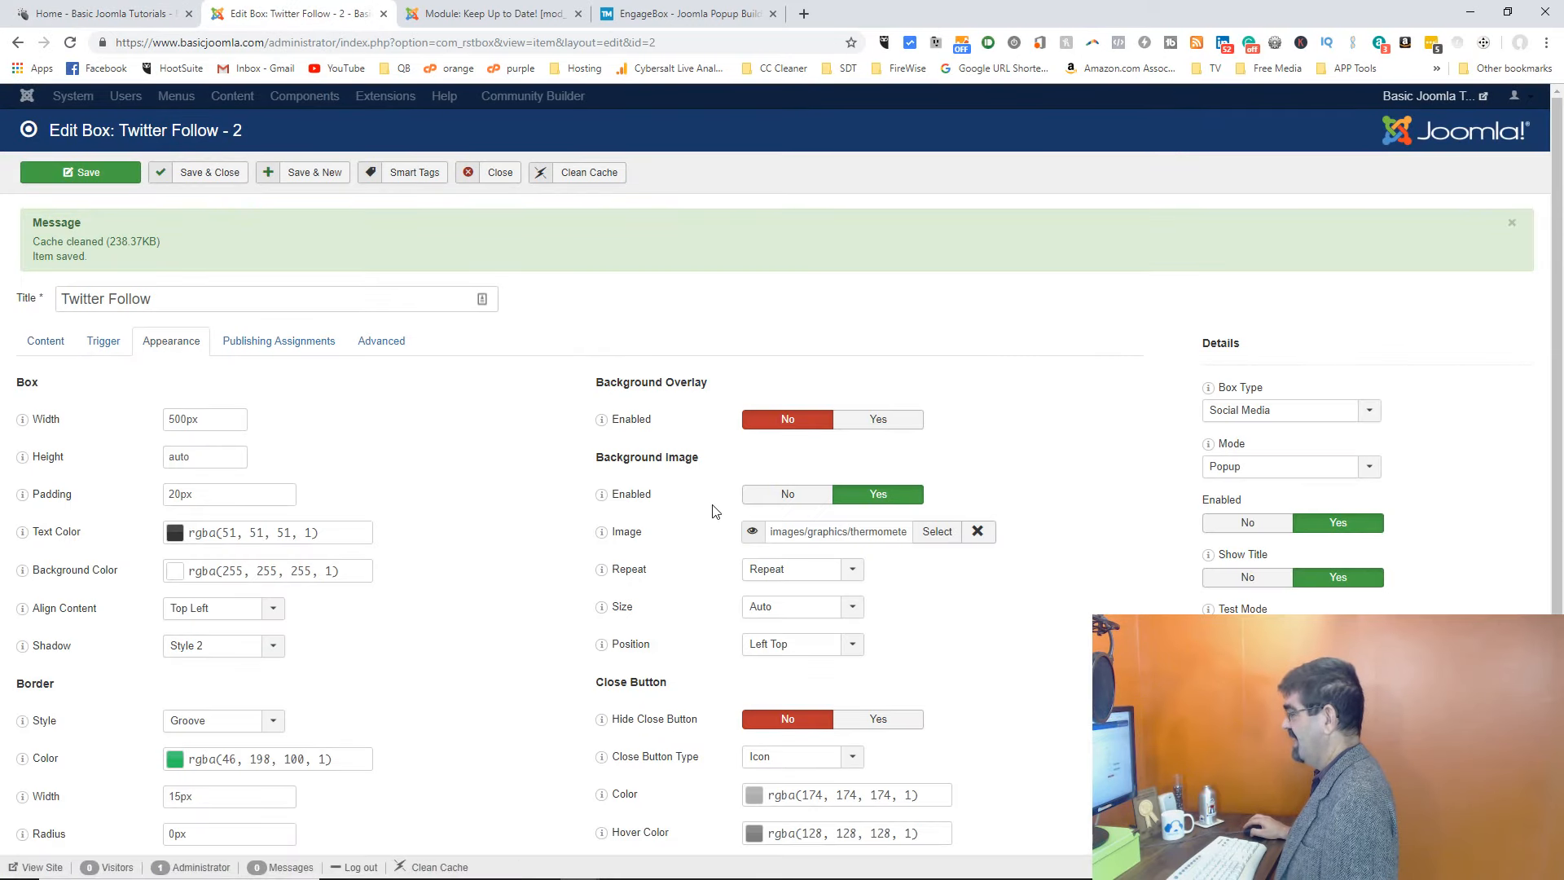
click(986, 536)
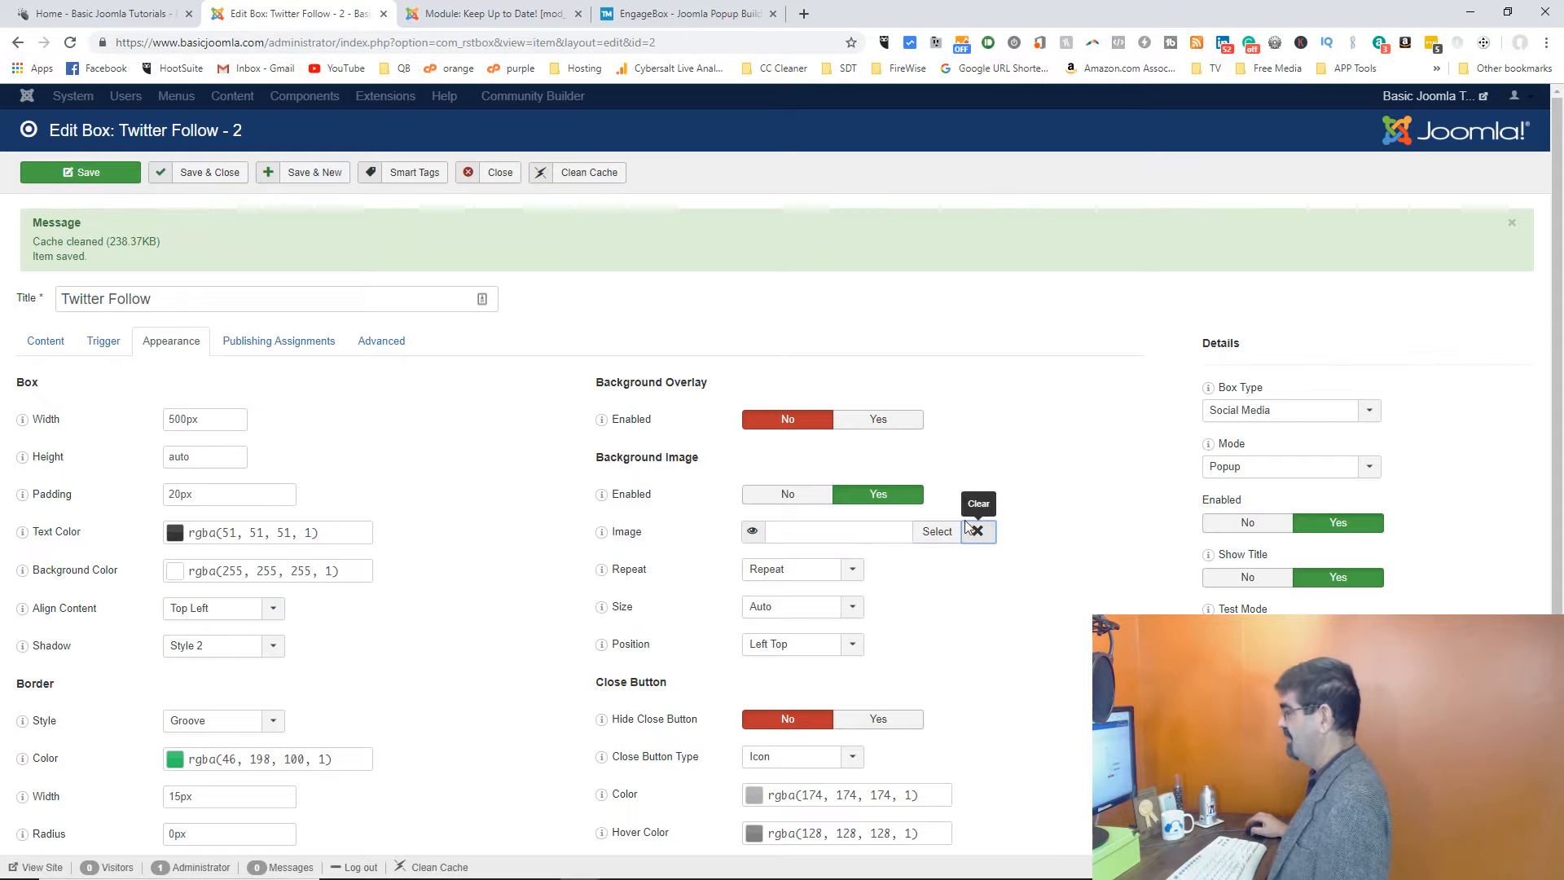
click(787, 498)
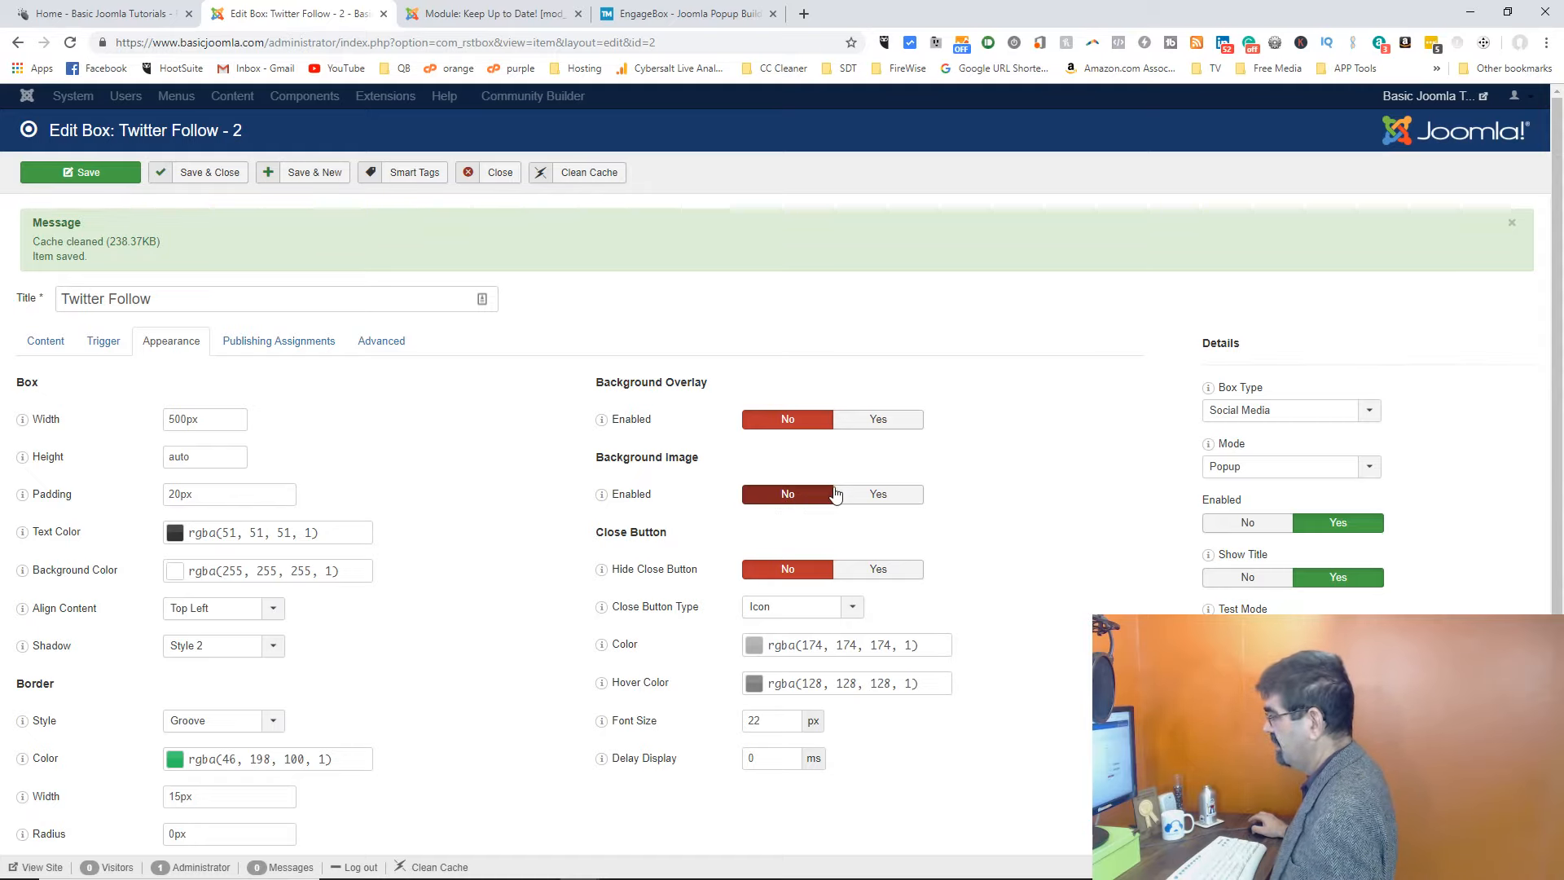
click(106, 174)
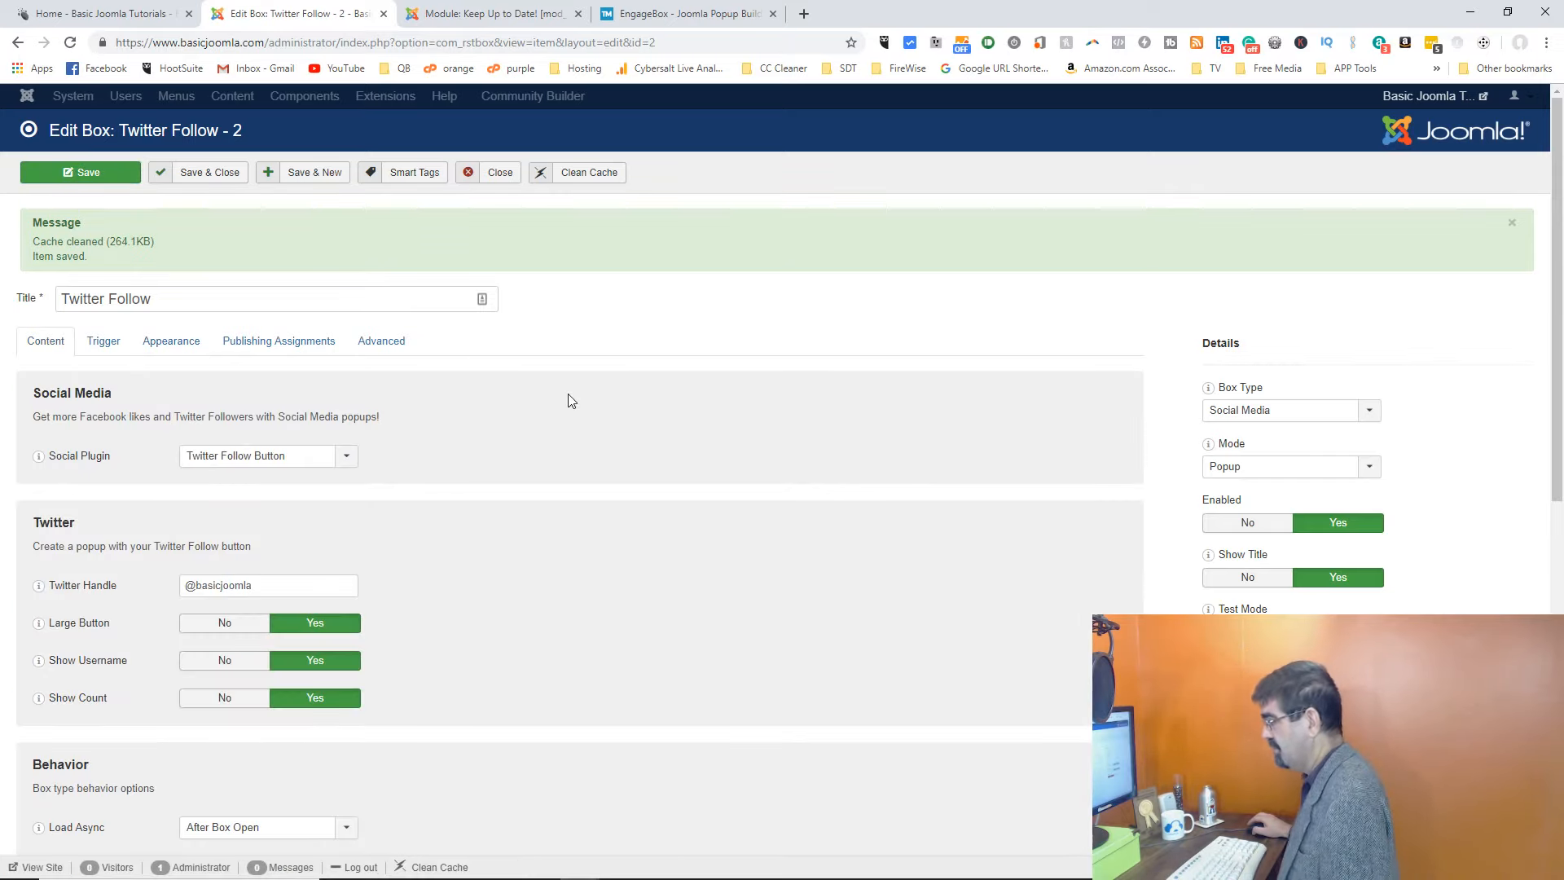
Step: Review the Twitter Follow box's saved appearance and trigger settings
click(171, 341)
scroll(391, 399, down, 1)
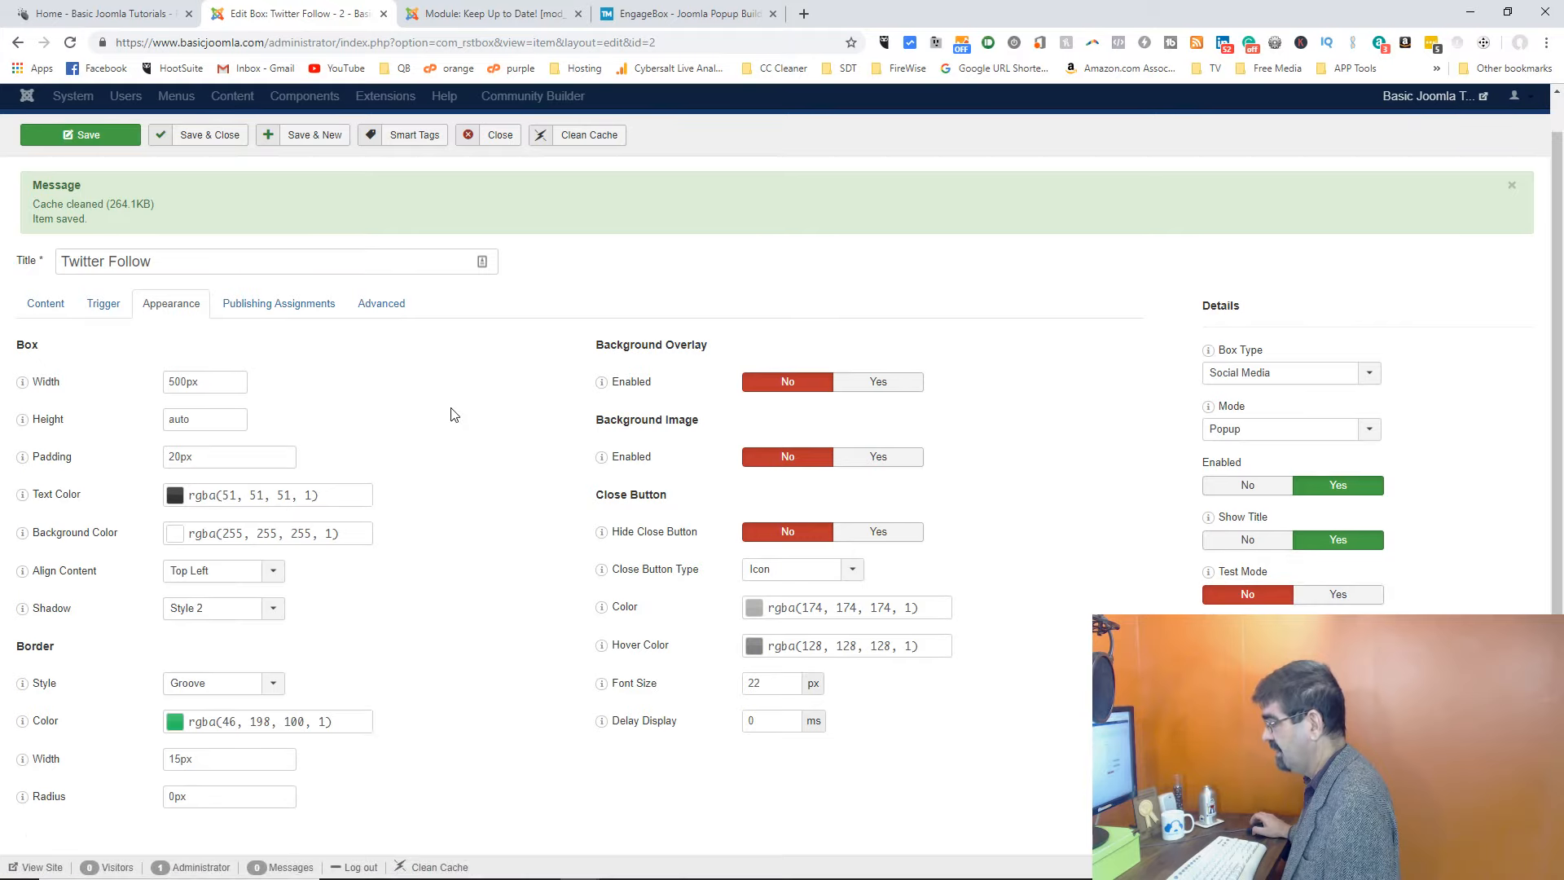
scroll(454, 414, up, 1)
click(101, 342)
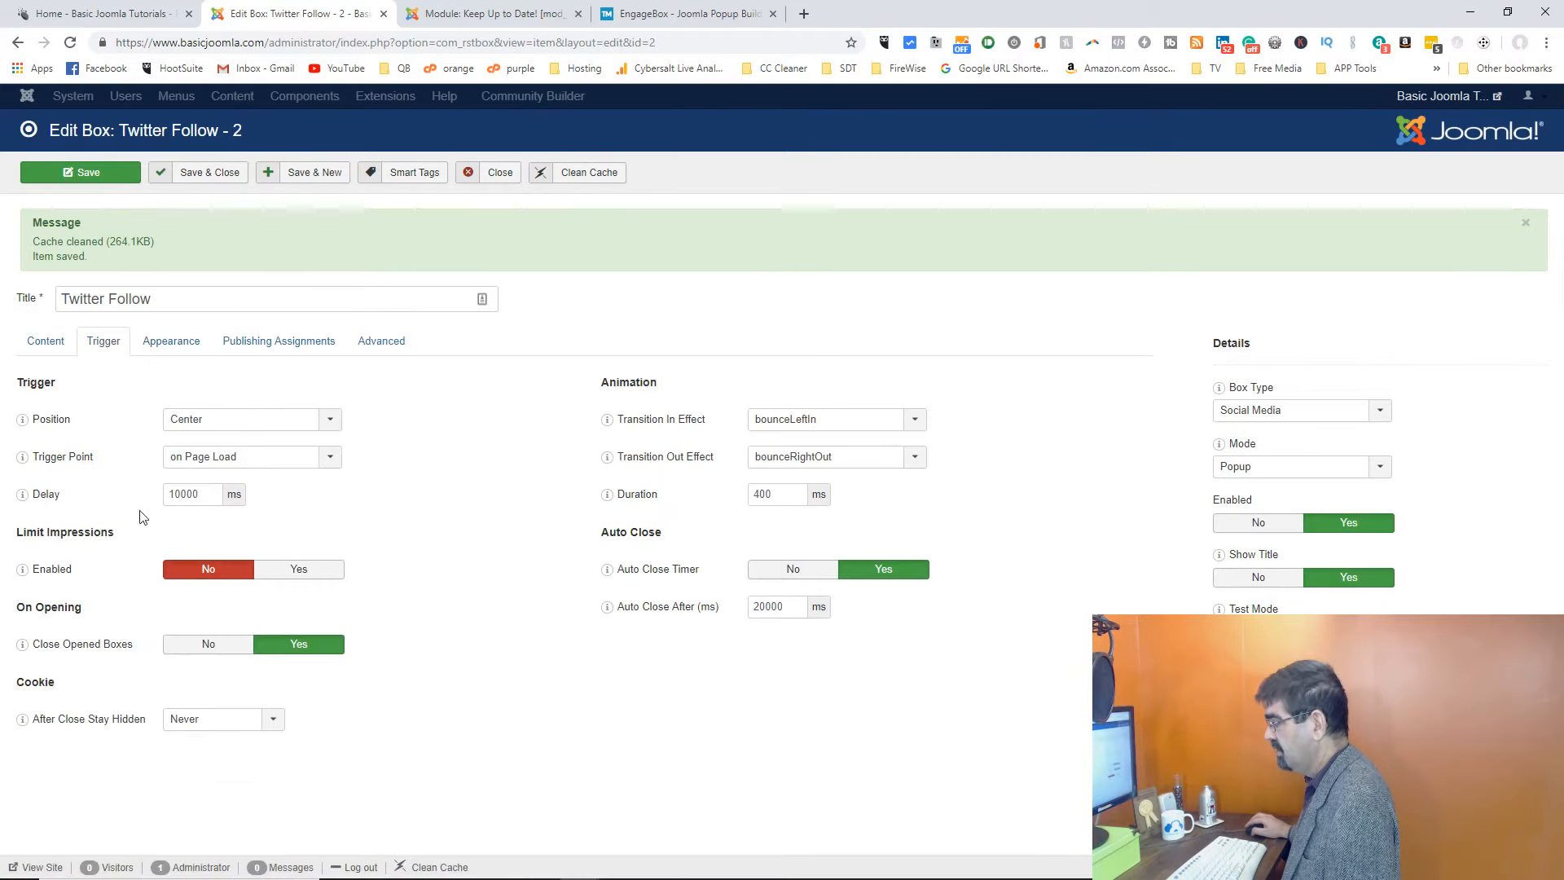
Step: Set the Twitter Follow box's trigger delay to 0 ms, disable Close Opened Boxes, and save and close the box
drag(208, 497, 124, 502)
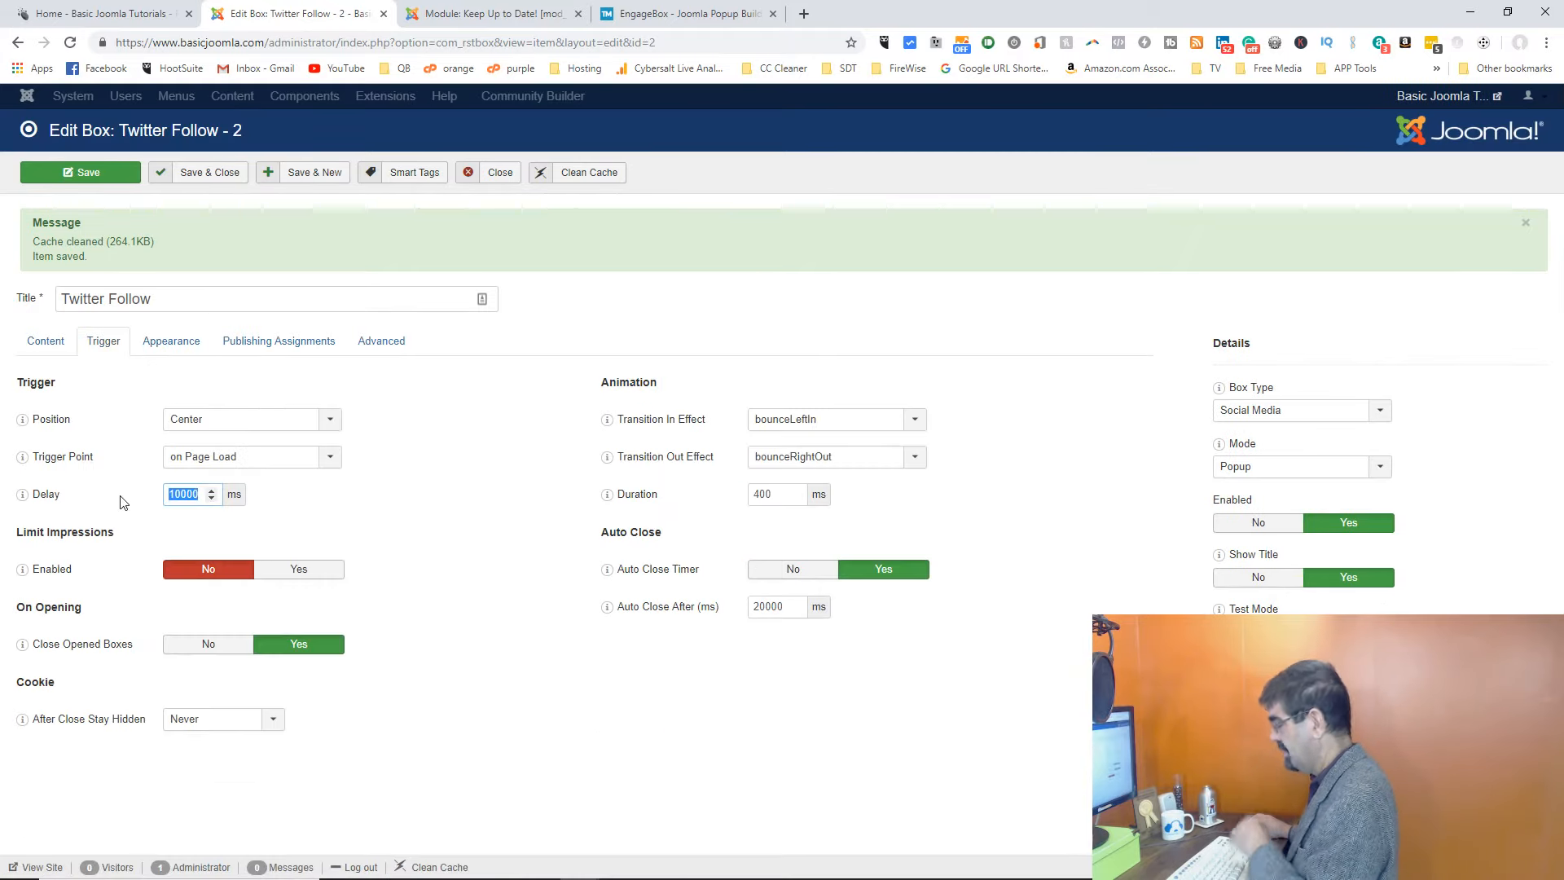
text(0)
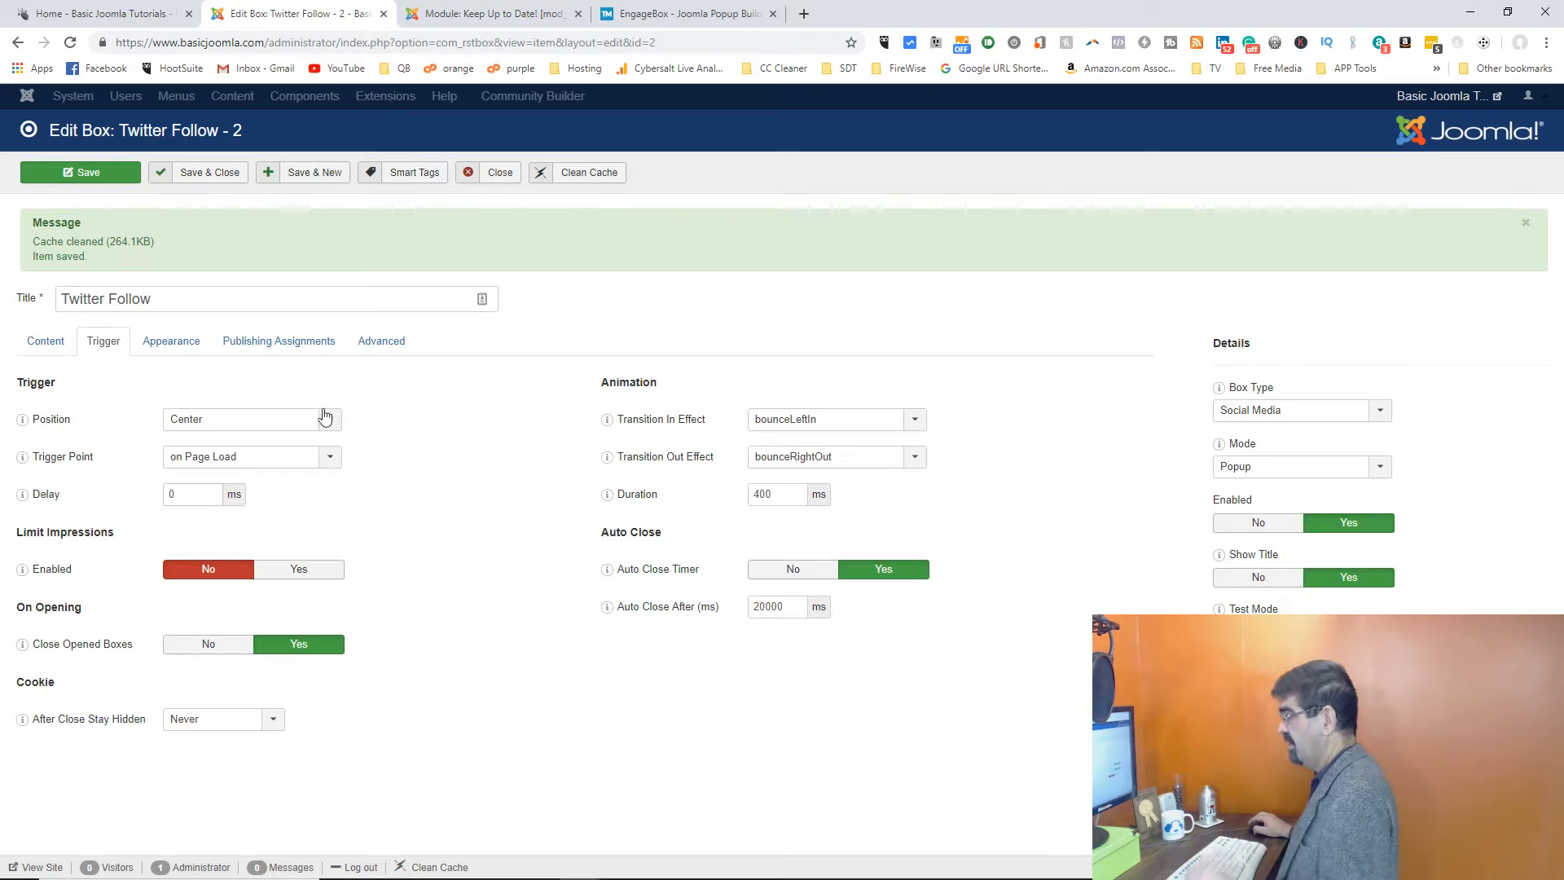
click(219, 649)
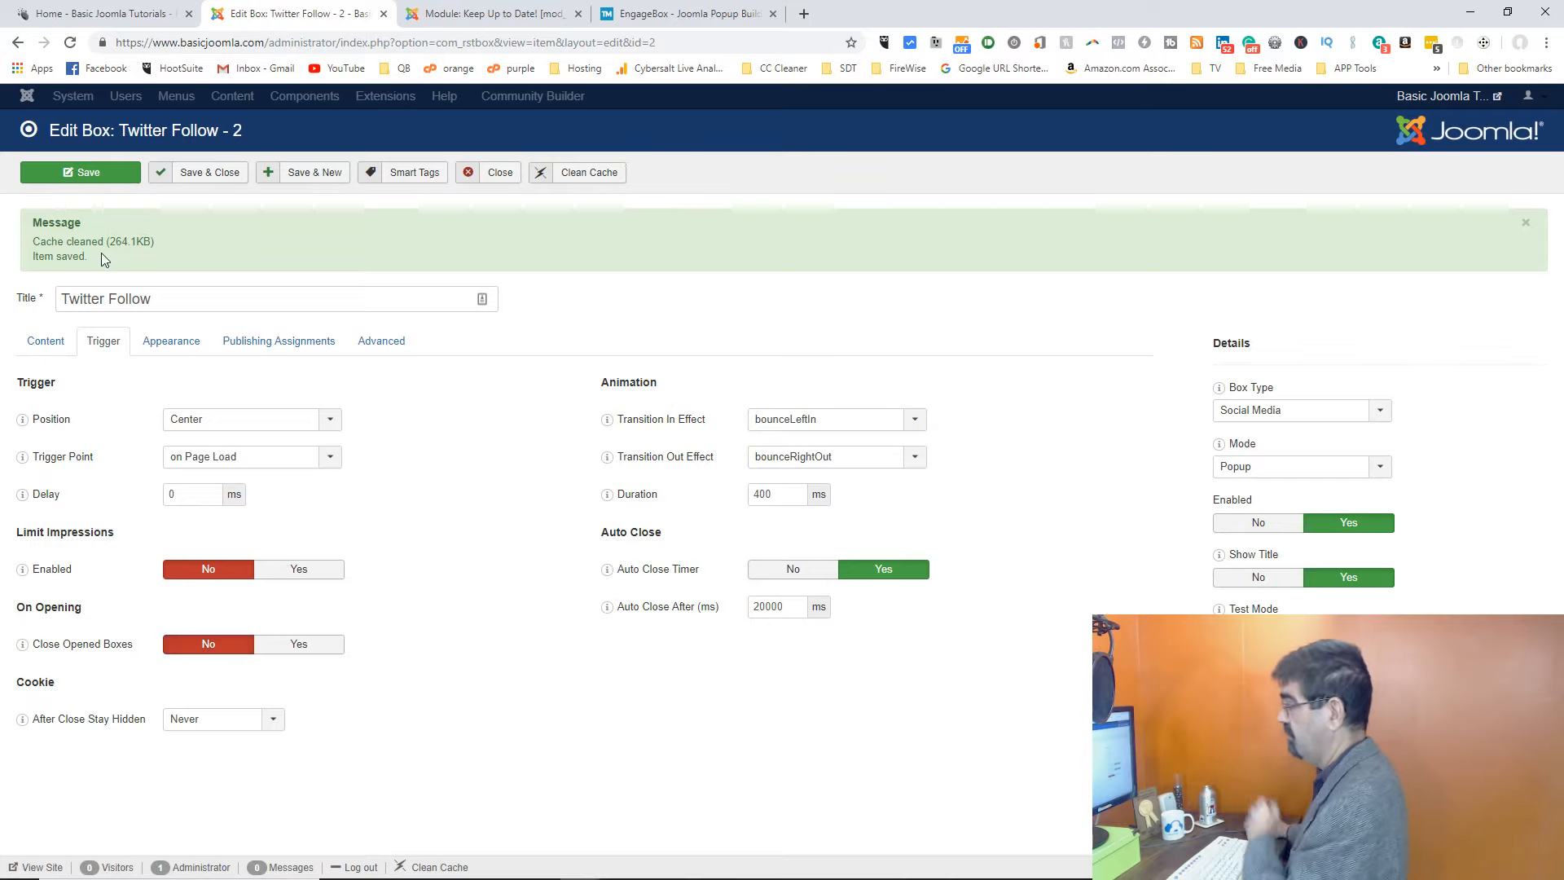
click(192, 180)
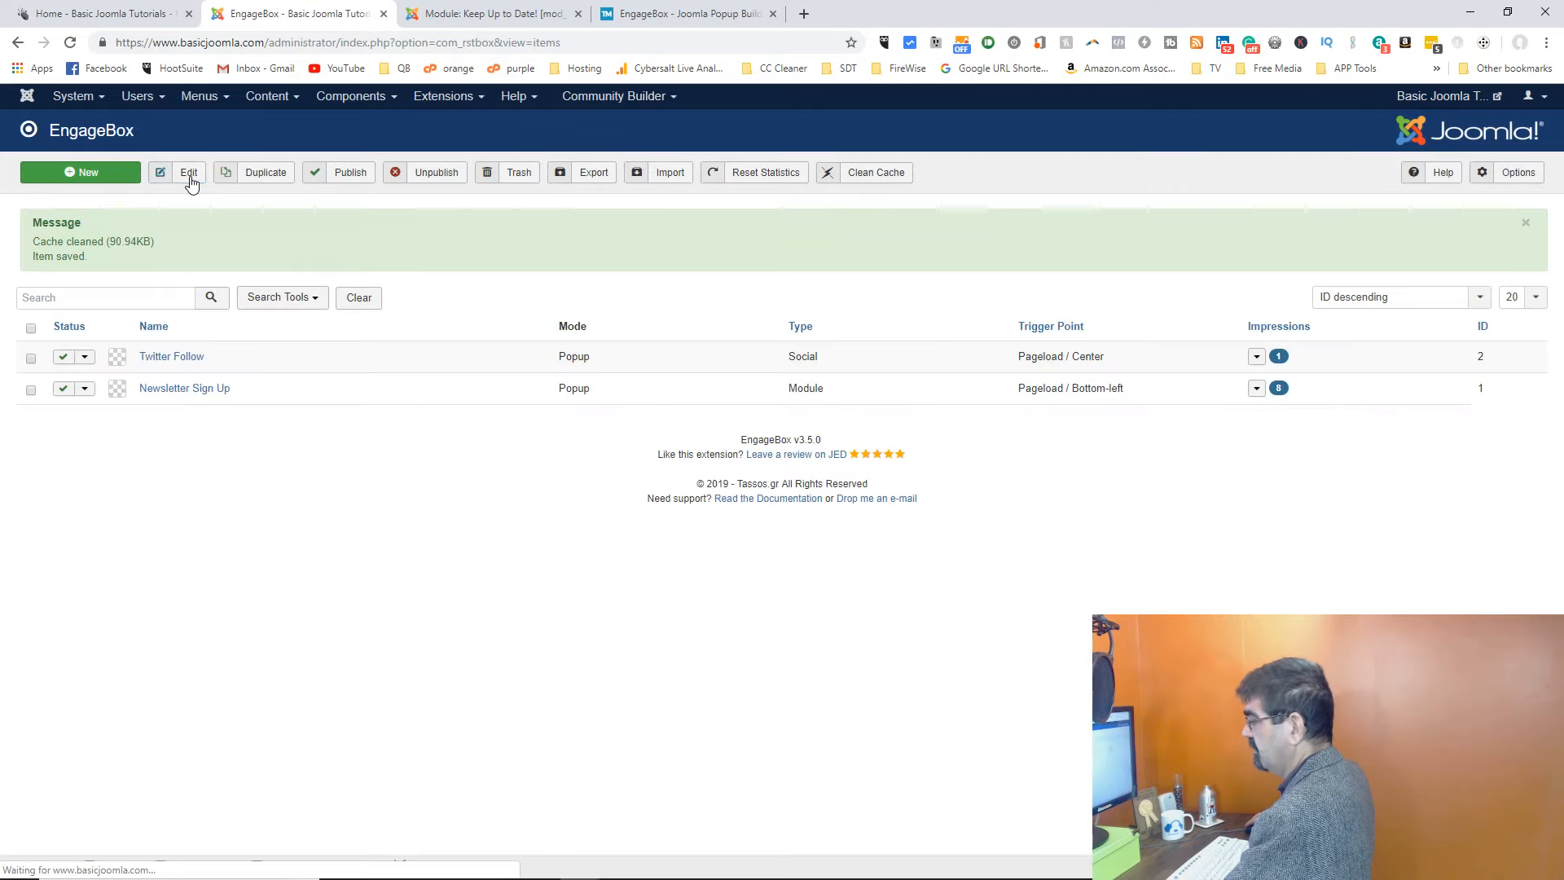
Step: Unpublish the Newsletter Sign Up box and reload the site's home page to test the Twitter Follow popup alone
click(70, 392)
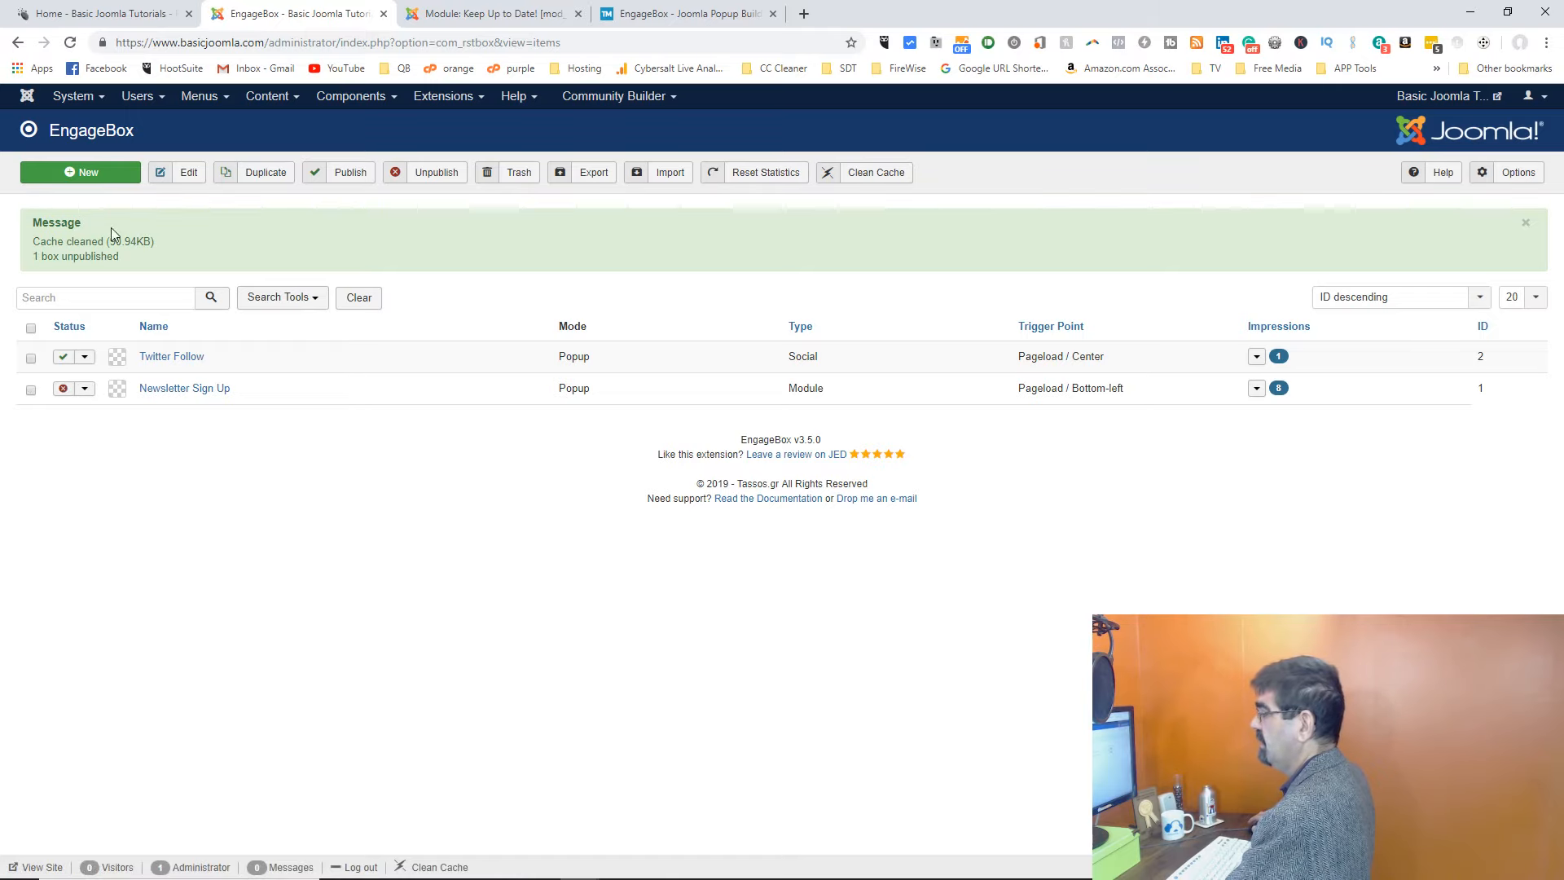
click(79, 11)
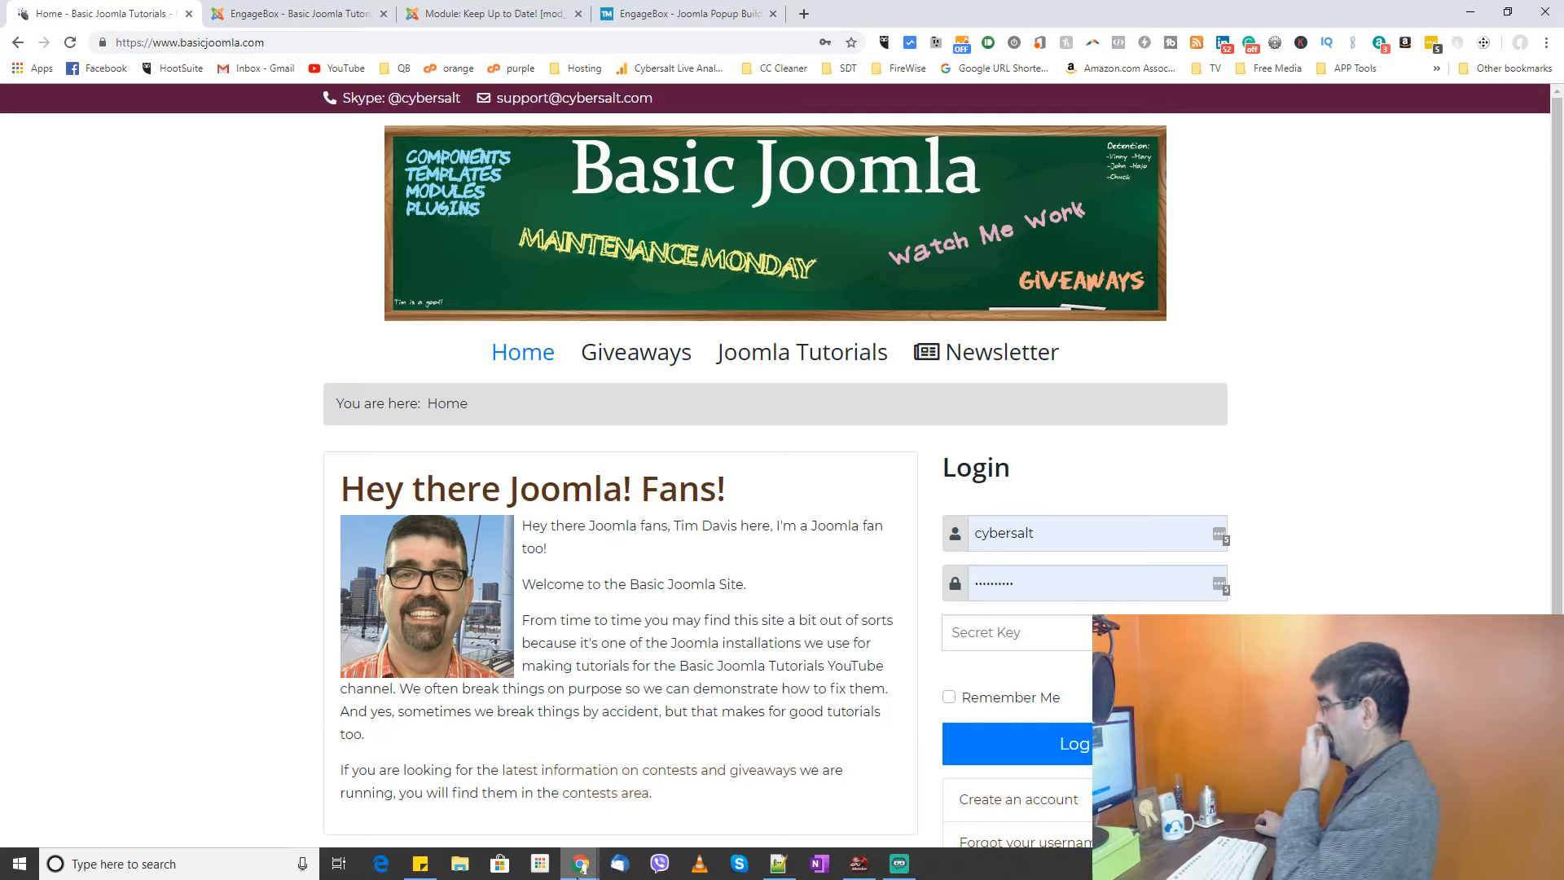
click(71, 42)
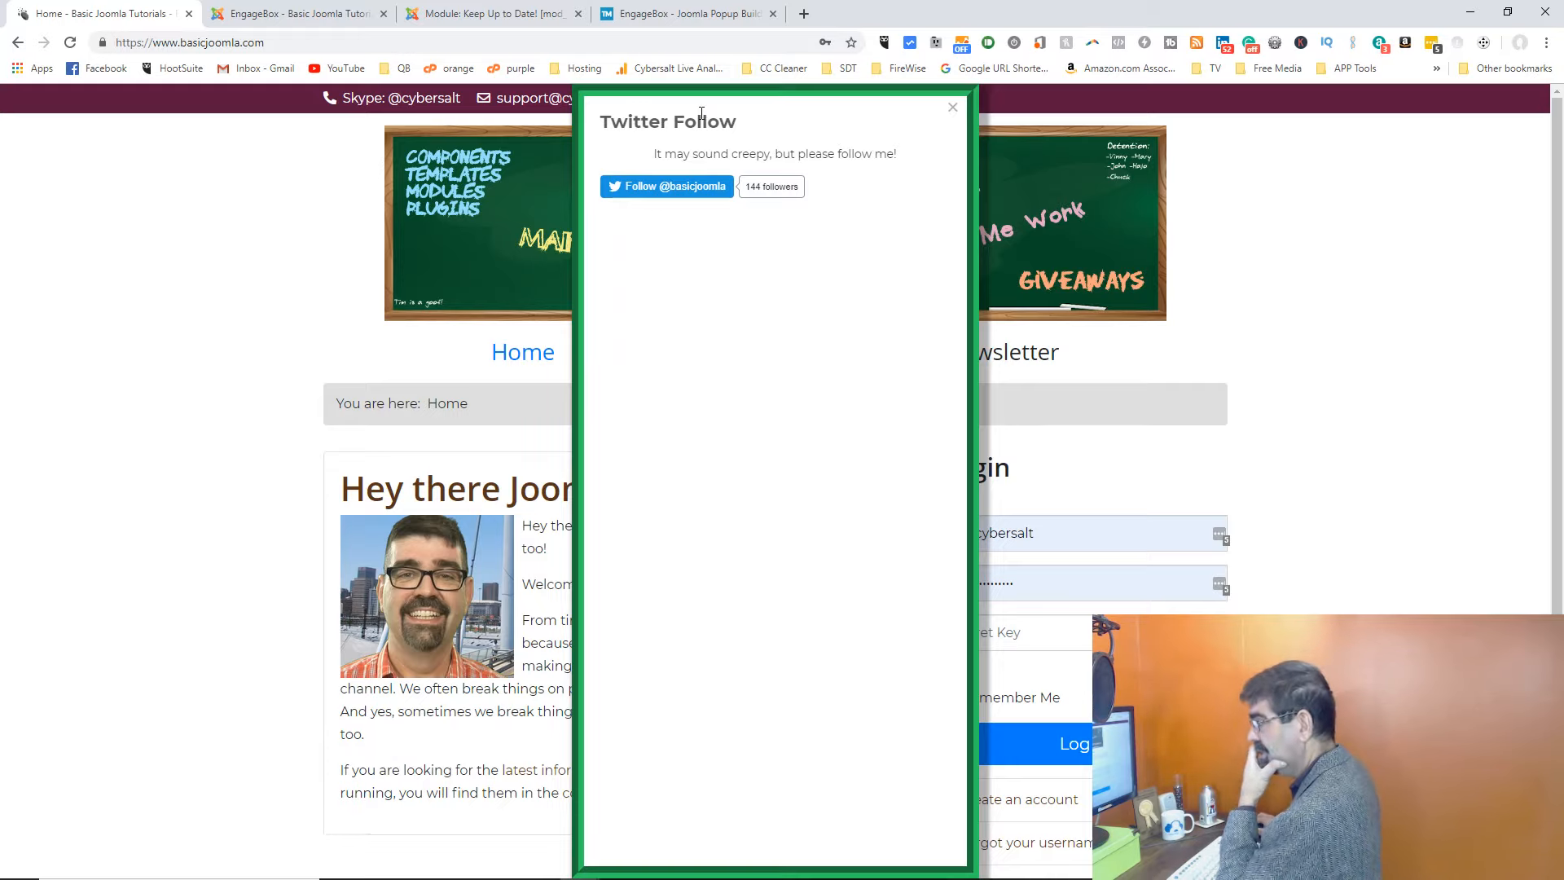
Step: Reopen the Twitter Follow box and disable its Auto Close Timer
click(262, 12)
click(179, 360)
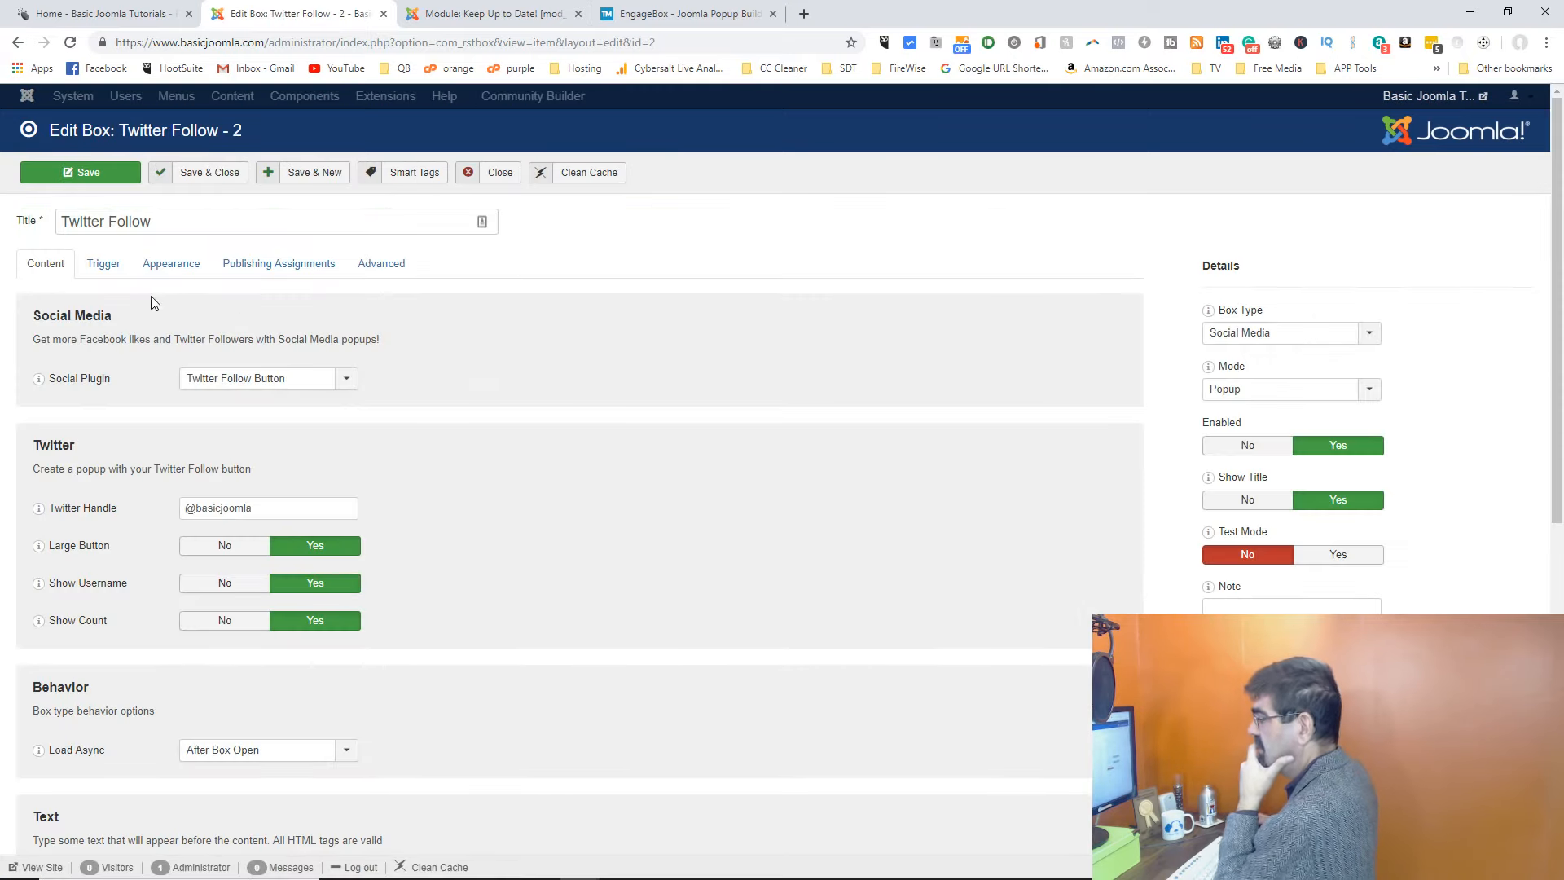
click(161, 276)
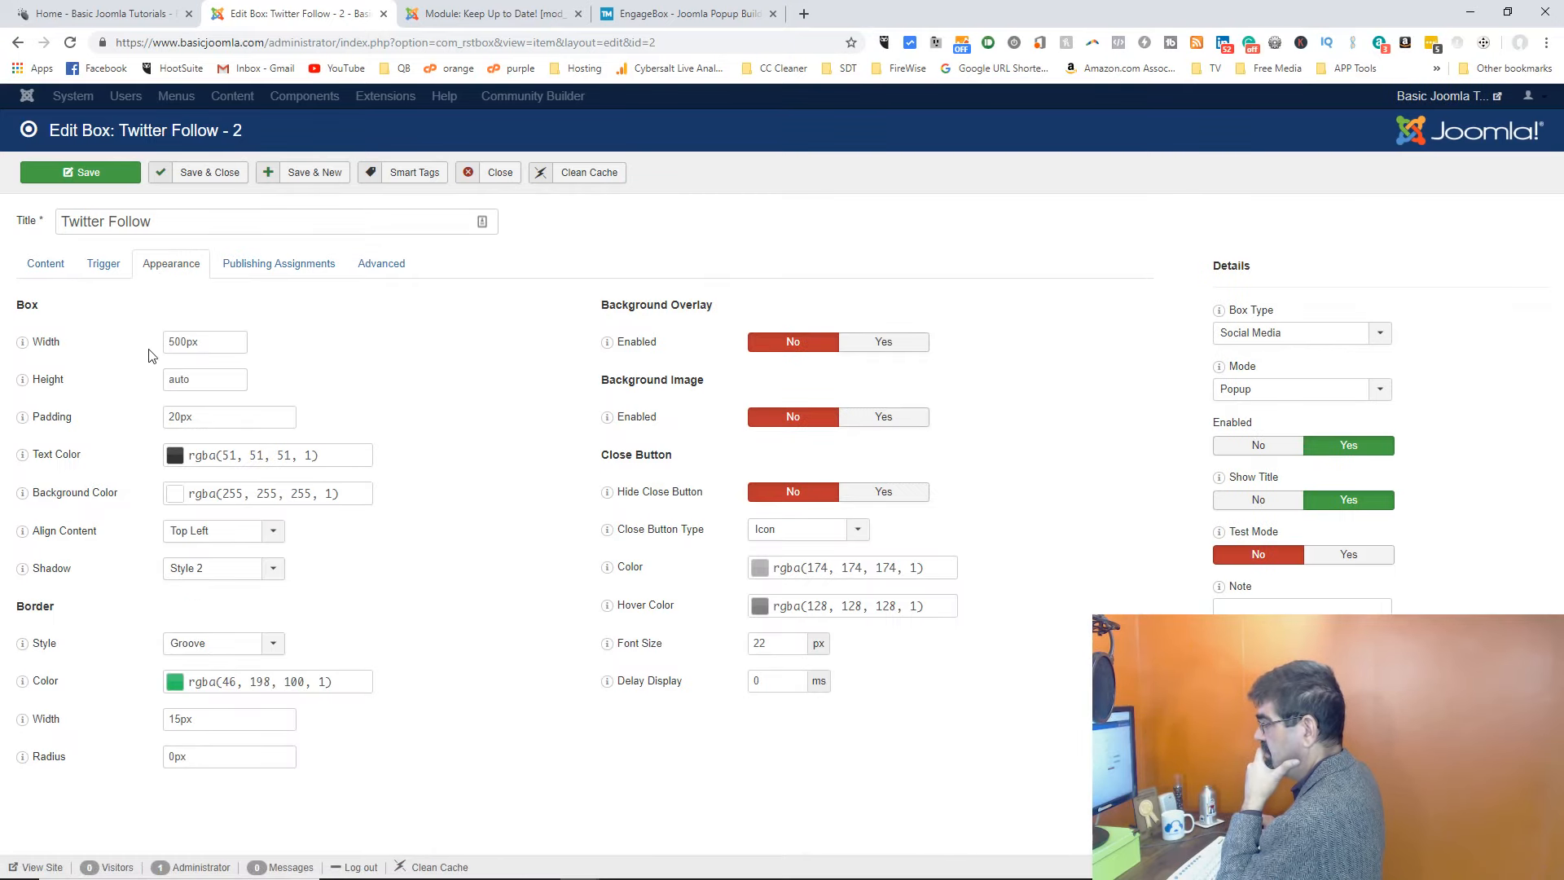
click(93, 18)
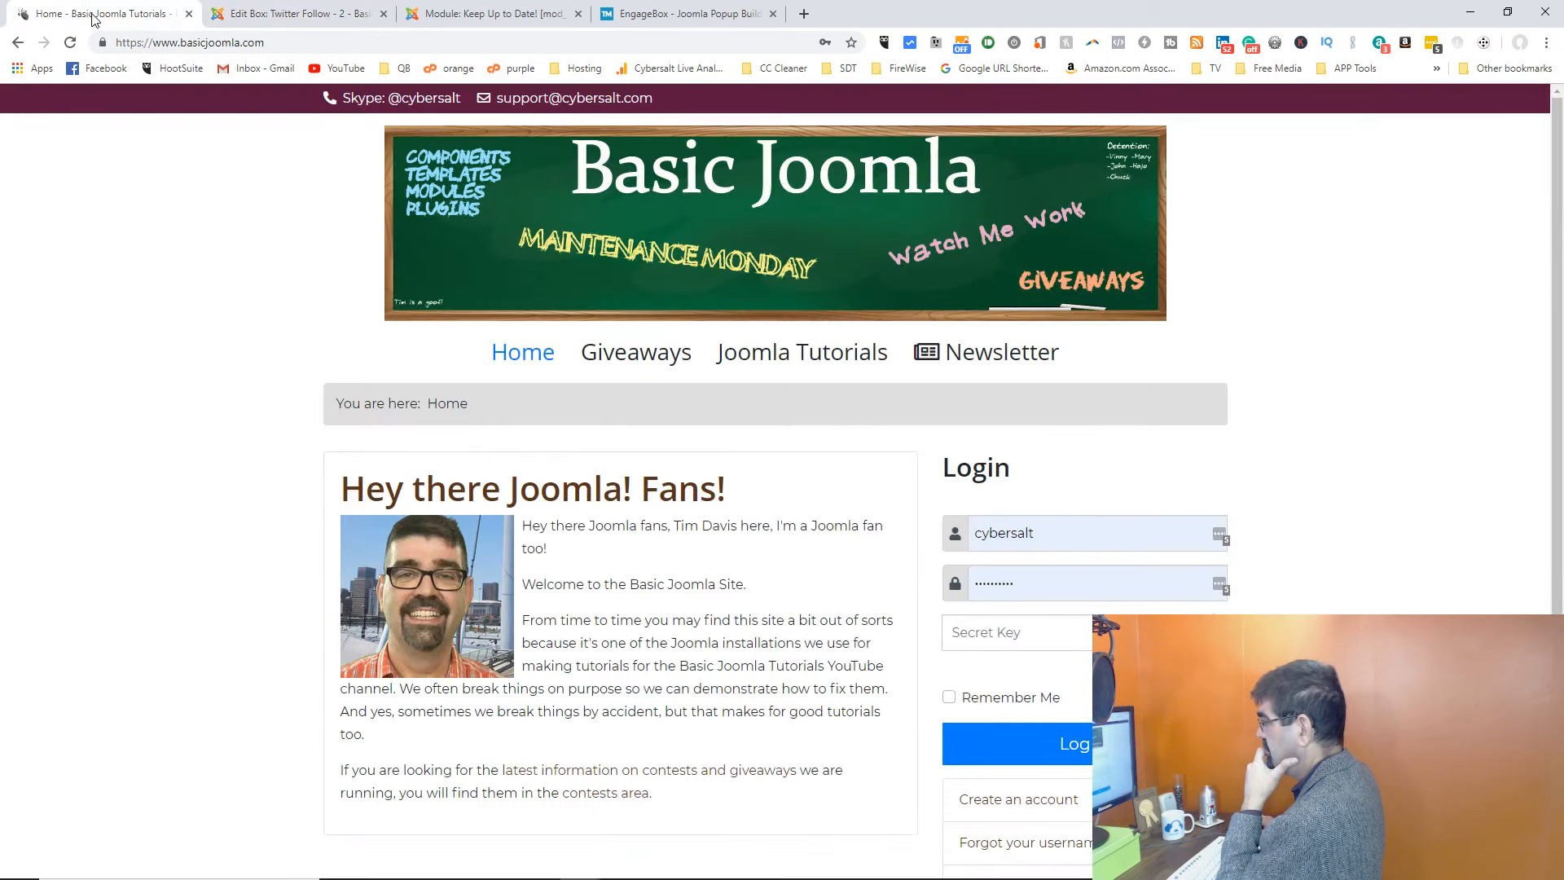
click(256, 23)
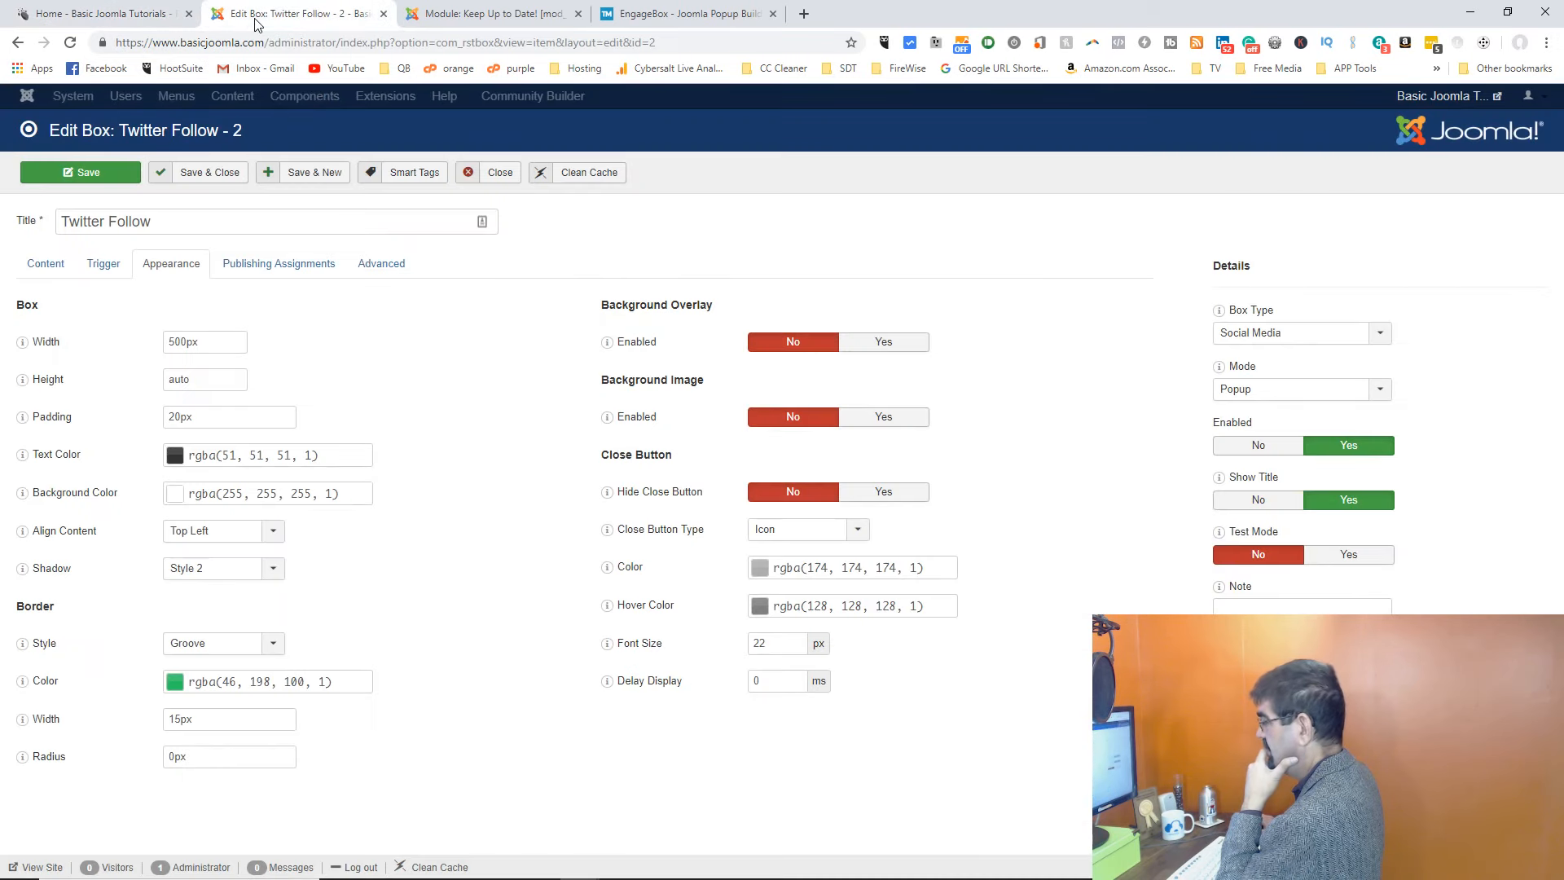
click(103, 265)
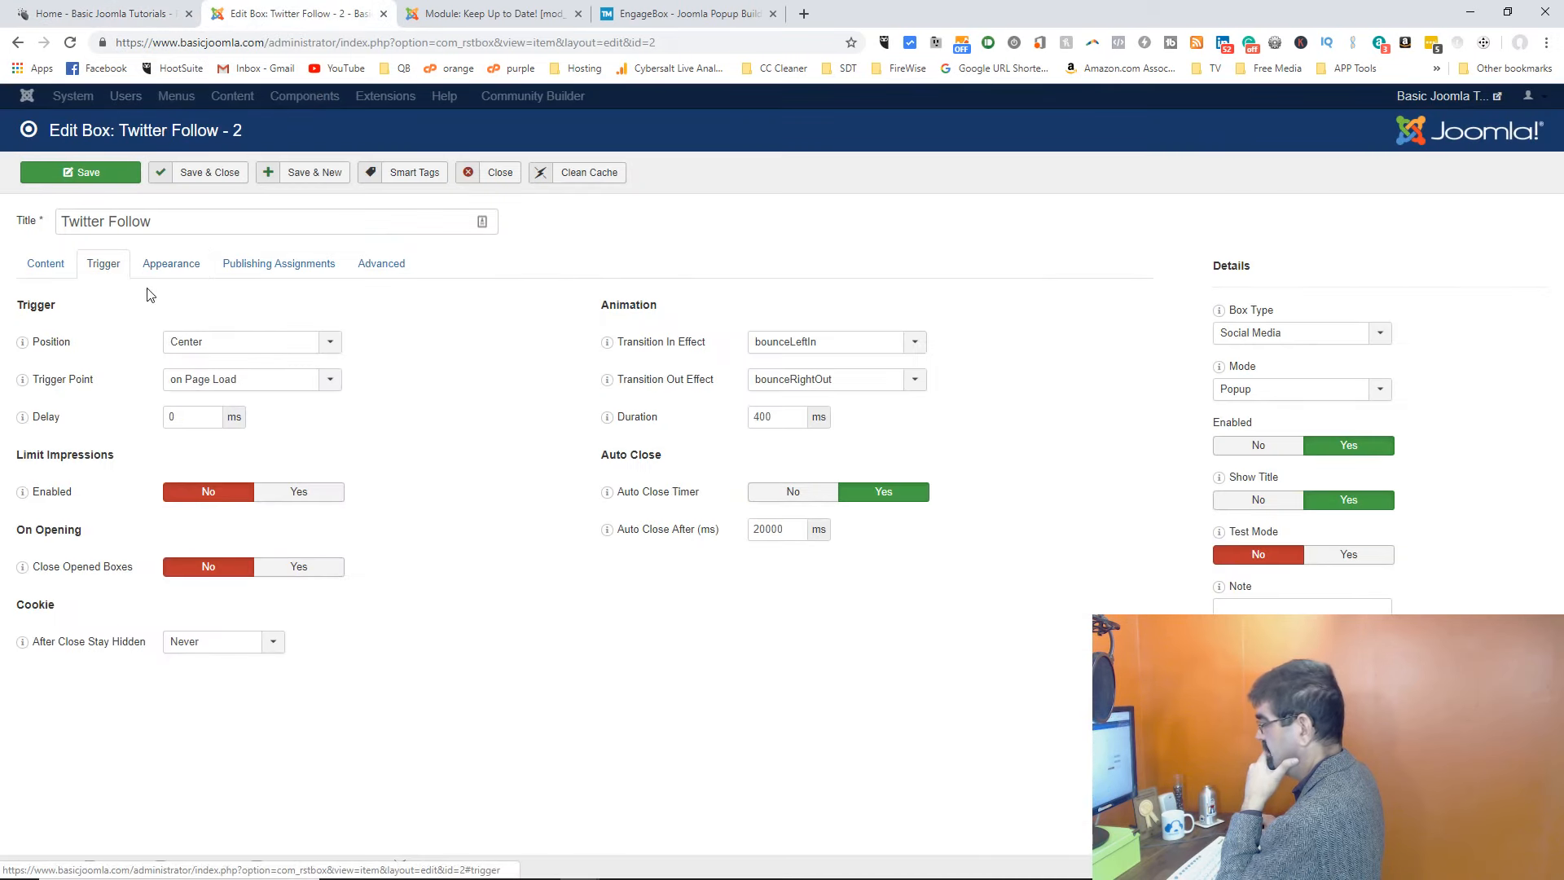
click(794, 492)
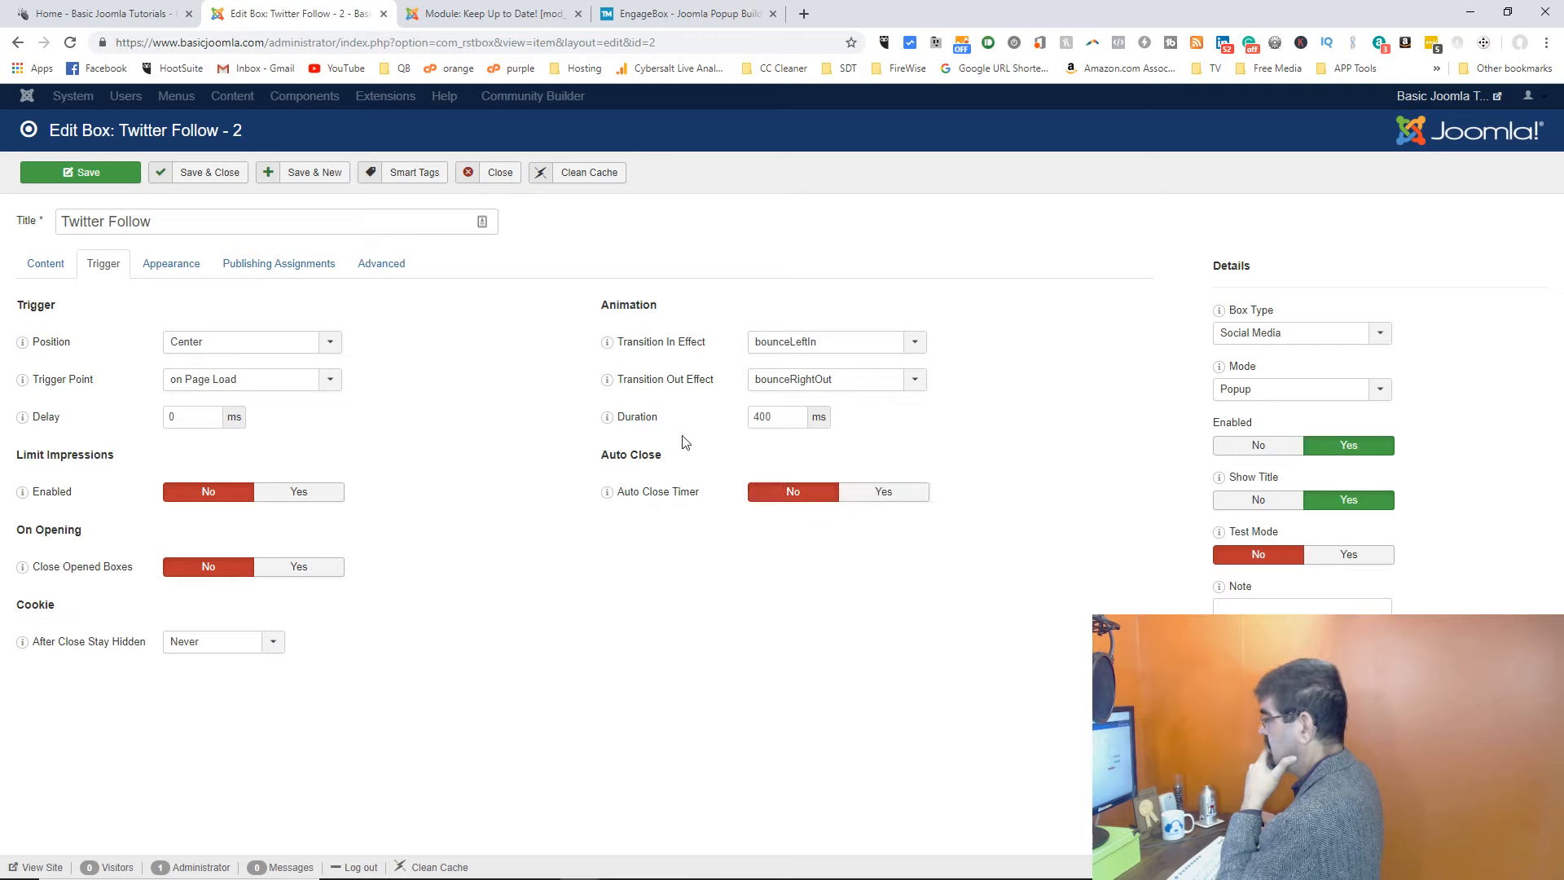
Step: Set the Twitter Follow box's width to auto and its trigger position to Top Center
click(168, 279)
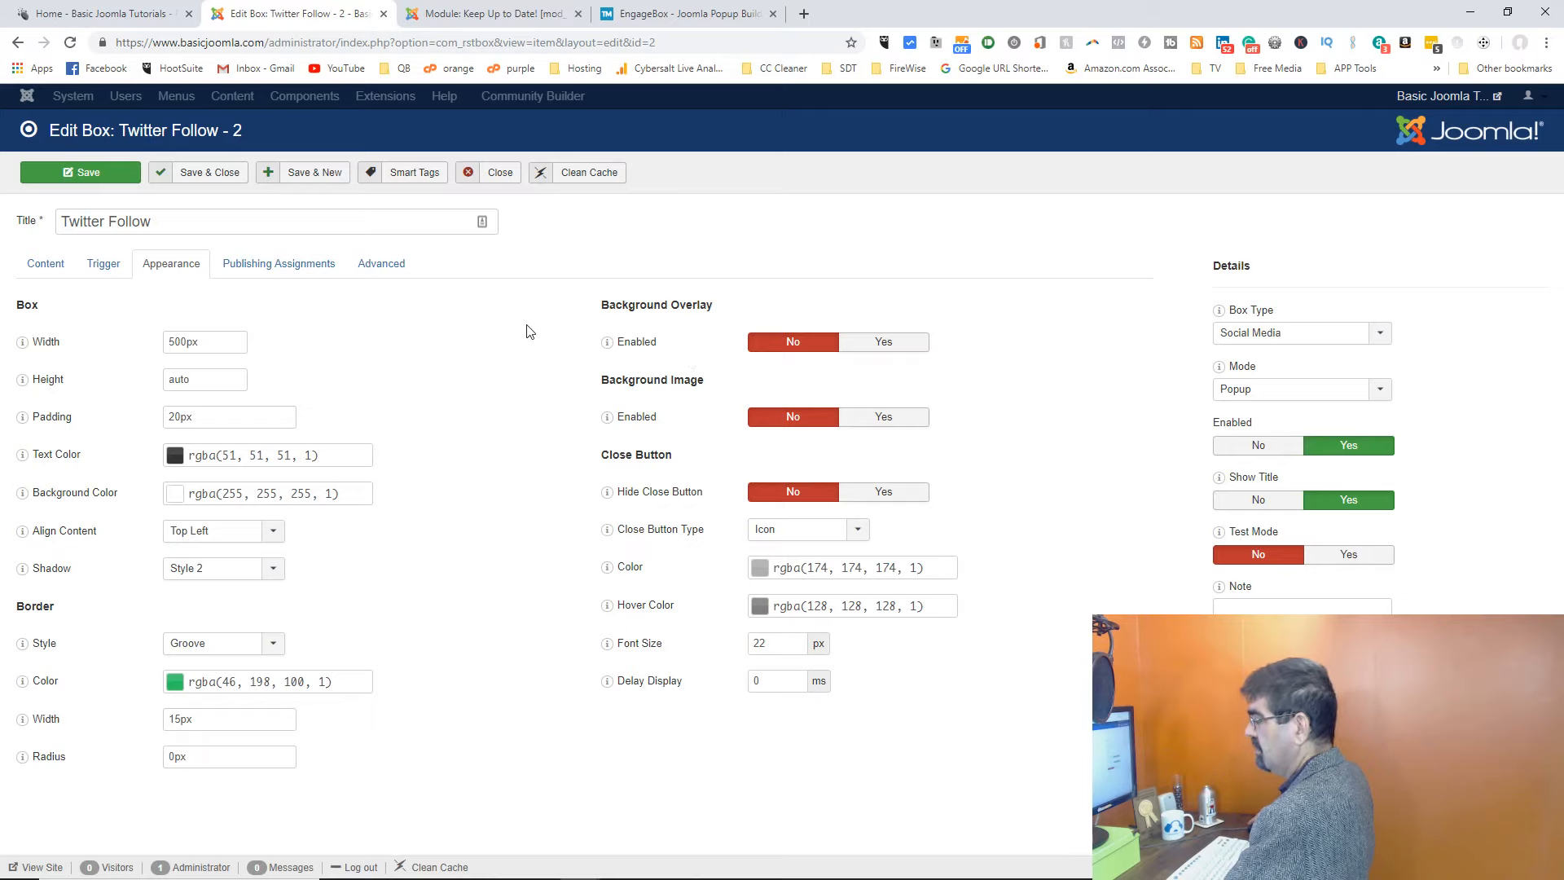
double_click(212, 344)
text(au)
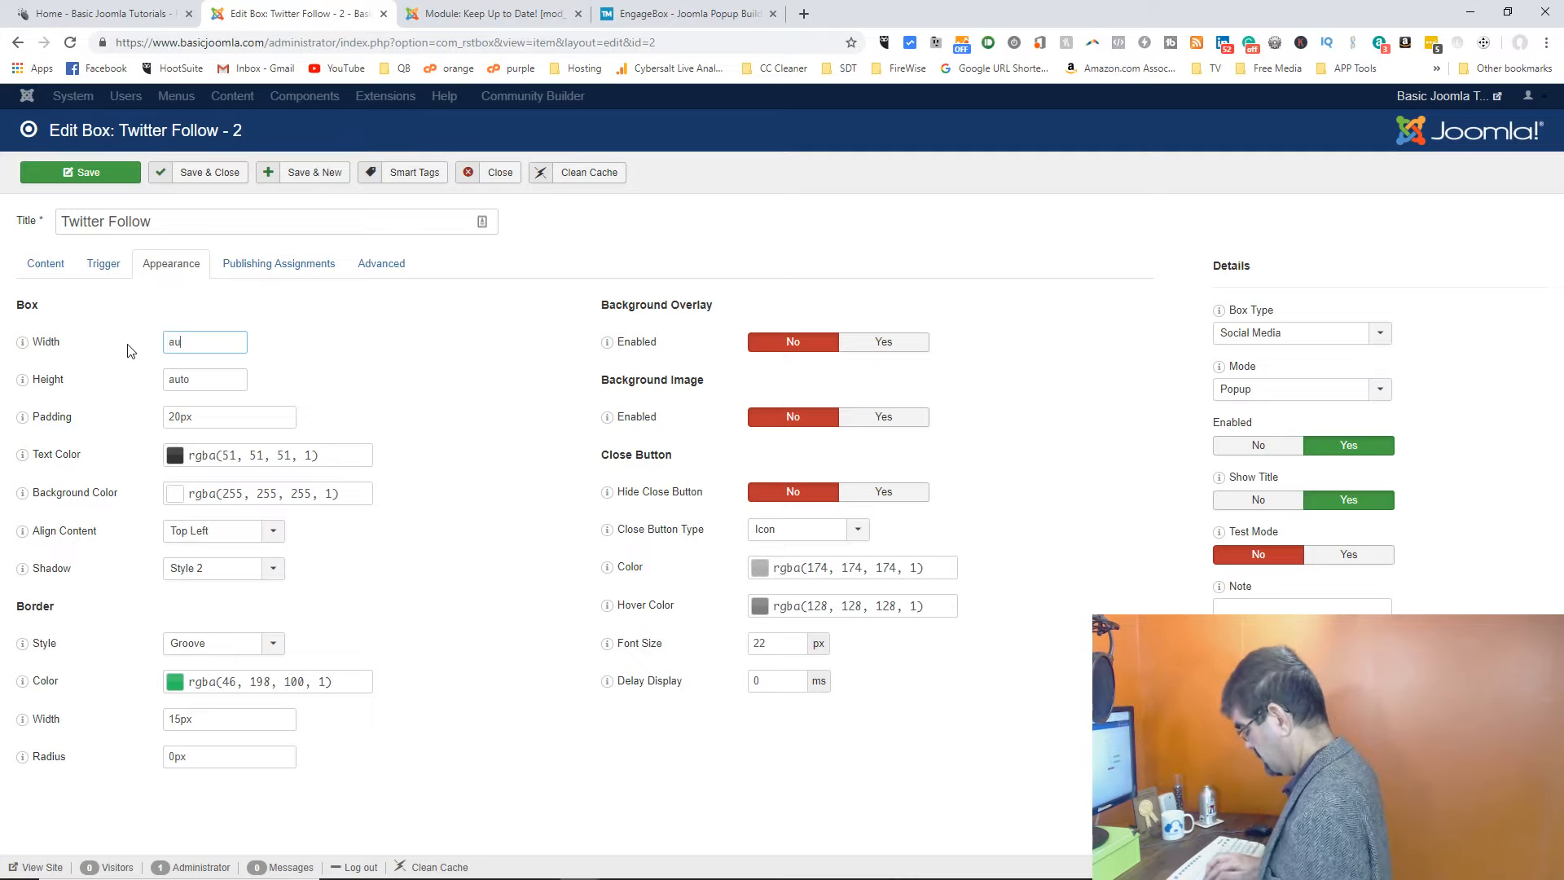
text(to)
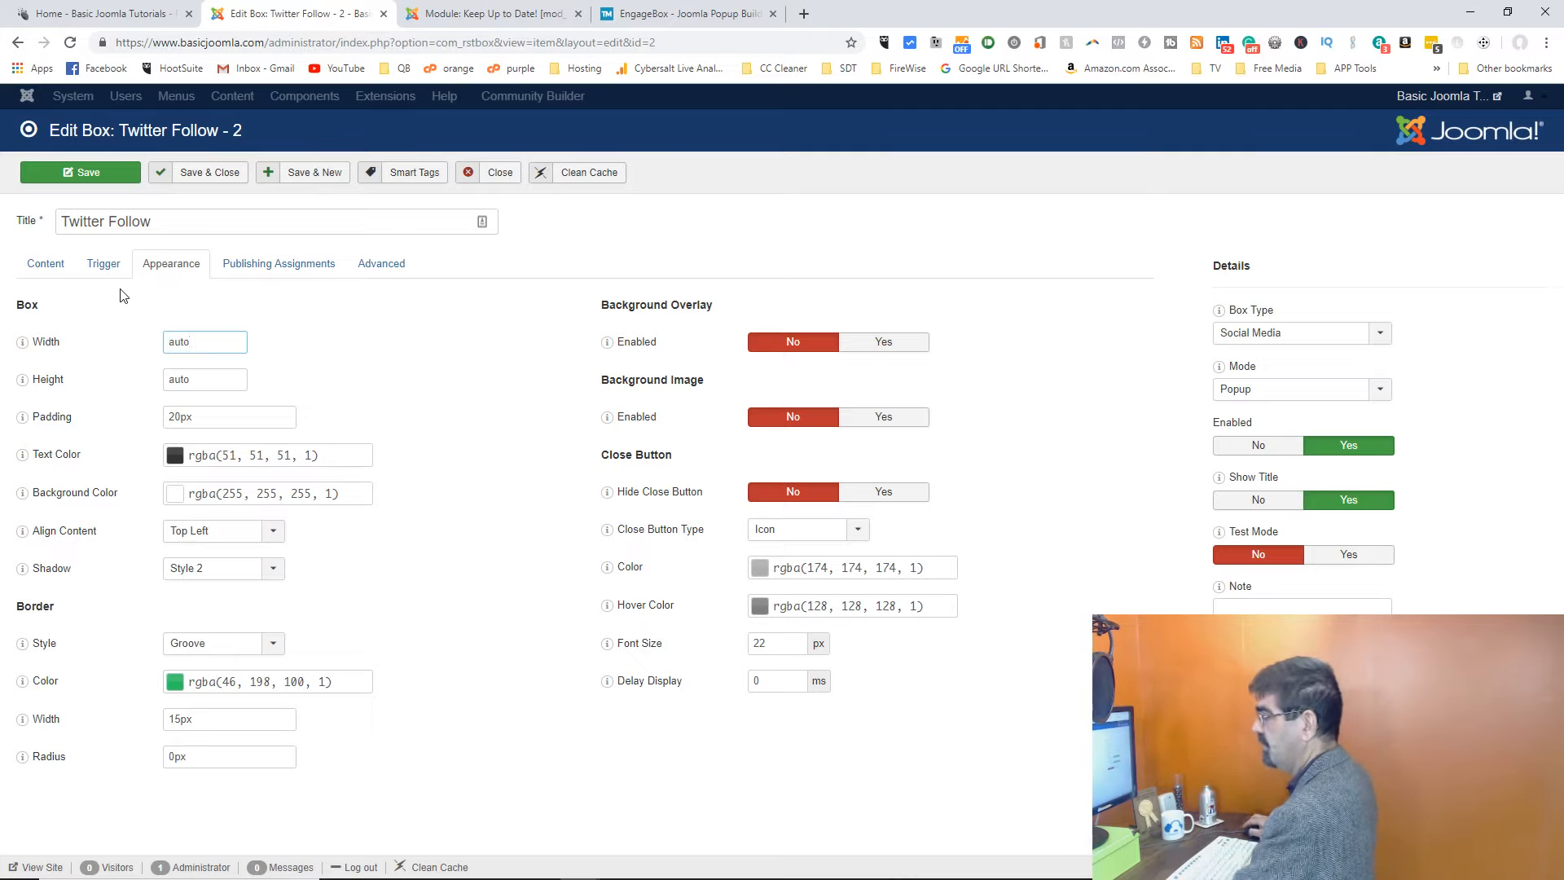
click(106, 273)
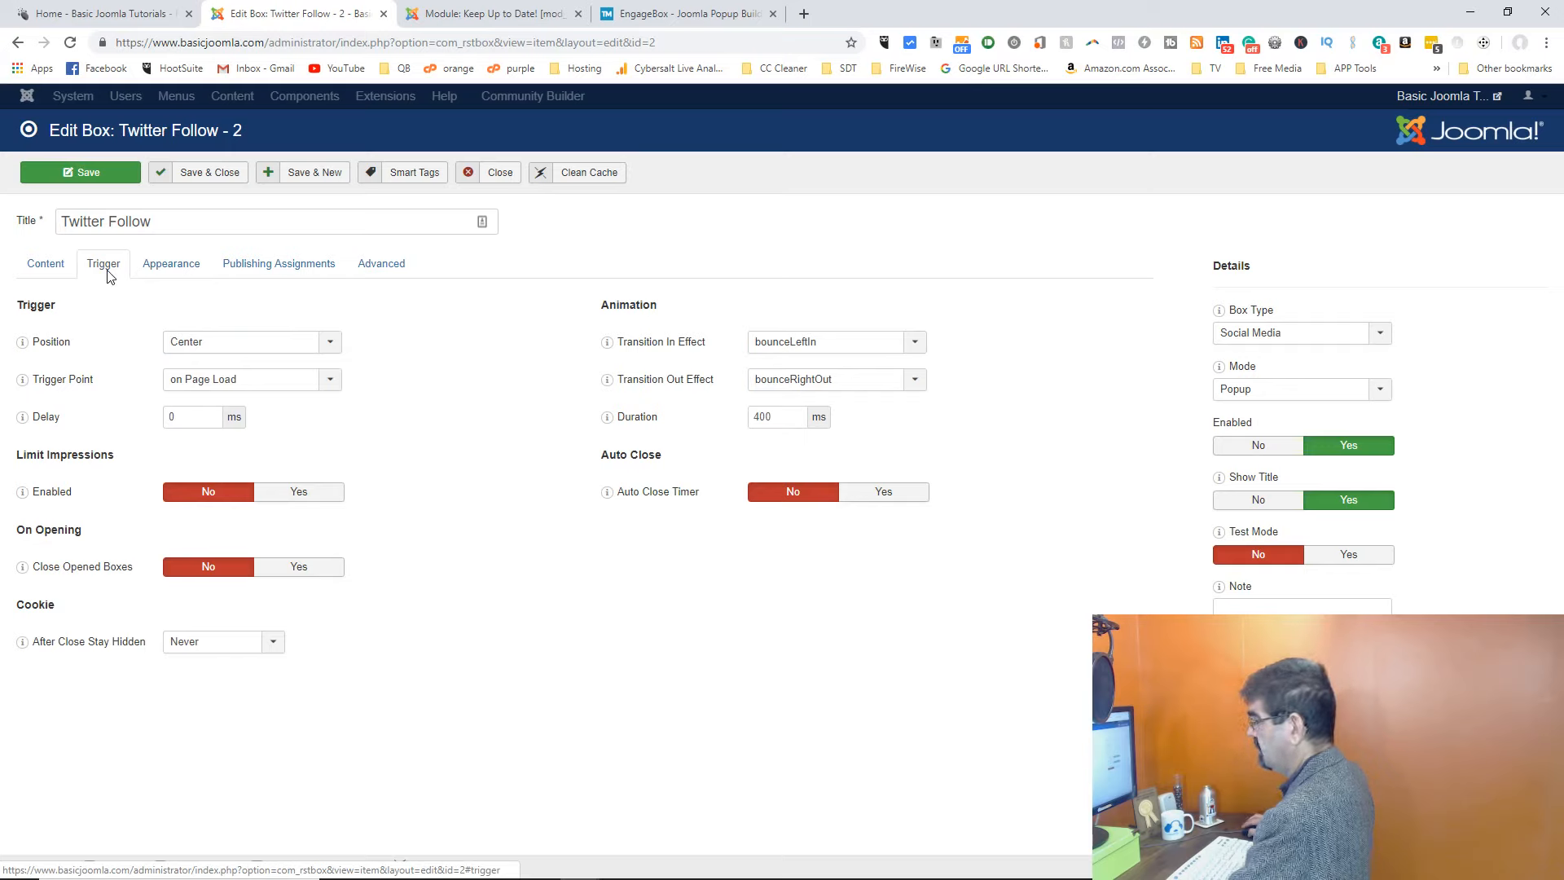
click(250, 350)
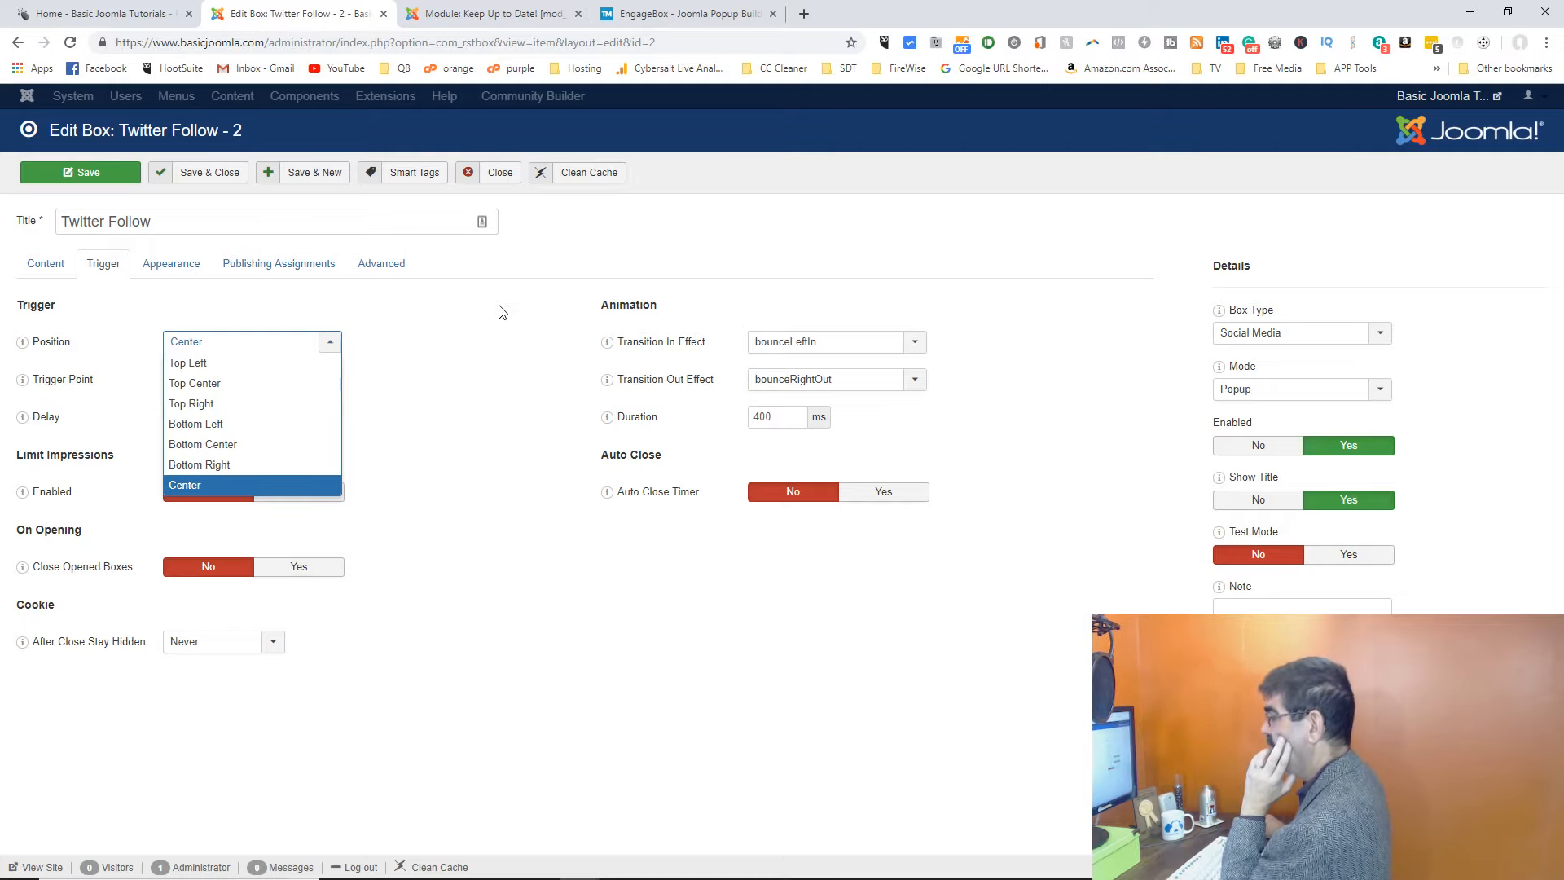
click(232, 383)
Step: Check the Twitter Follow box's content settings and turn off Show Title
click(64, 259)
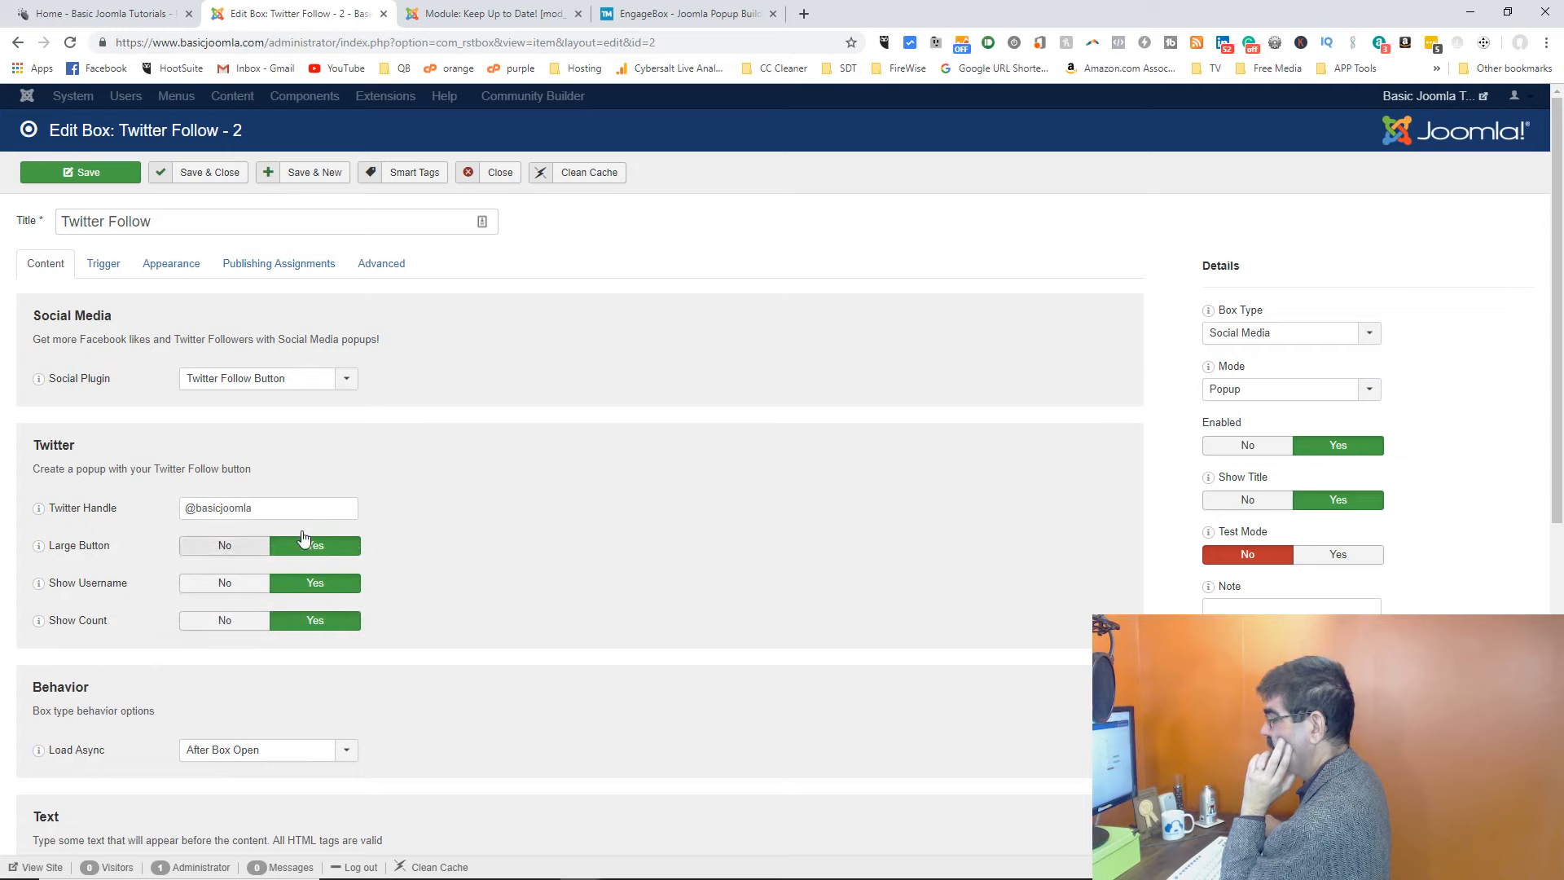
scroll(626, 510, down, 4)
scroll(628, 521, up, 4)
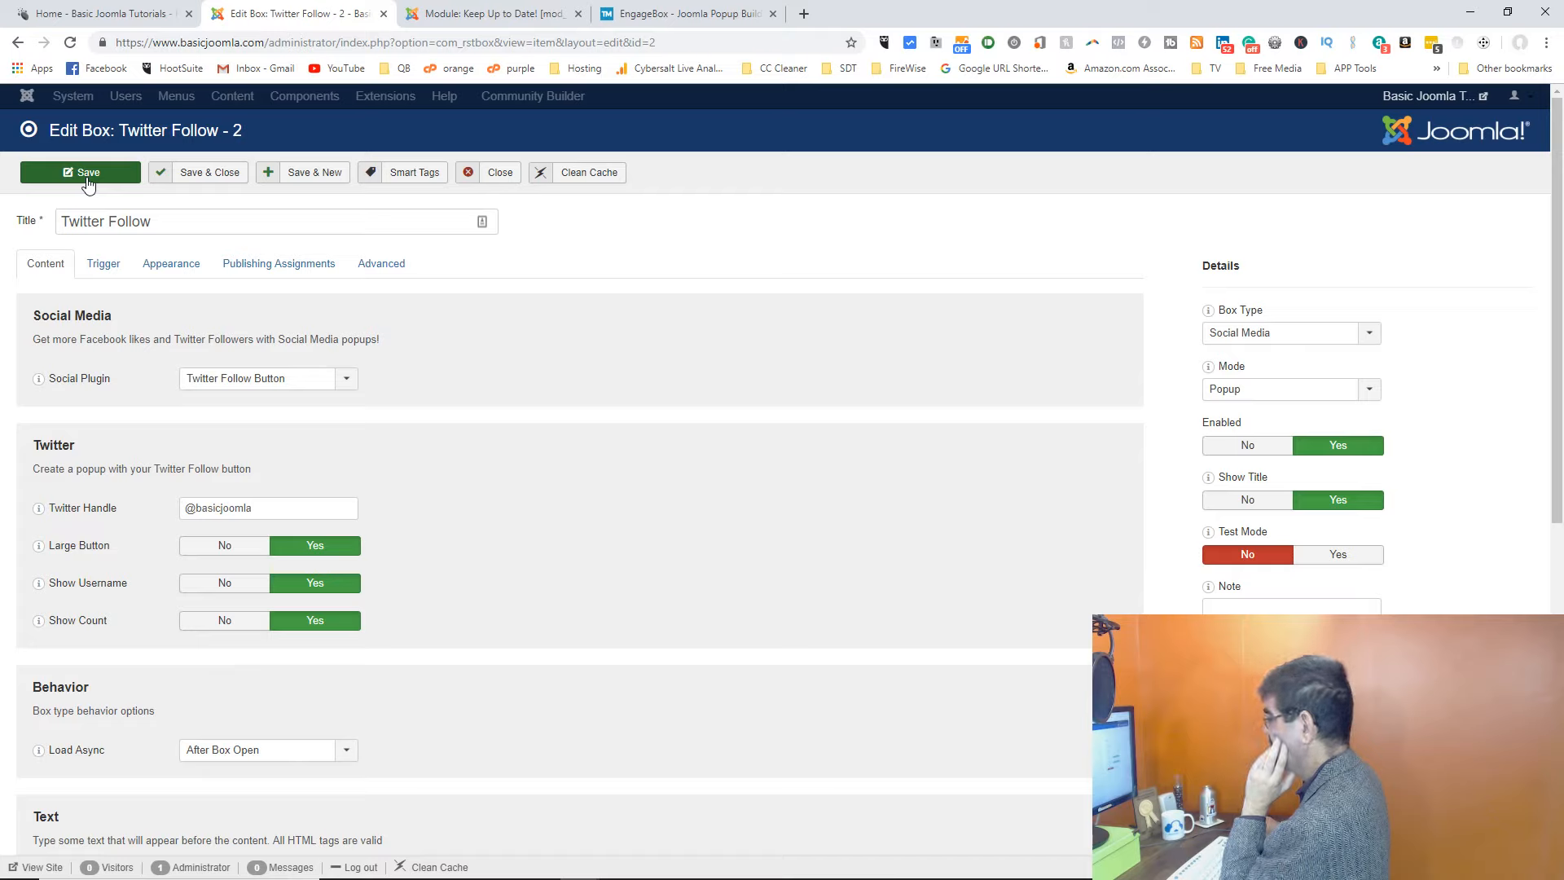
click(1248, 500)
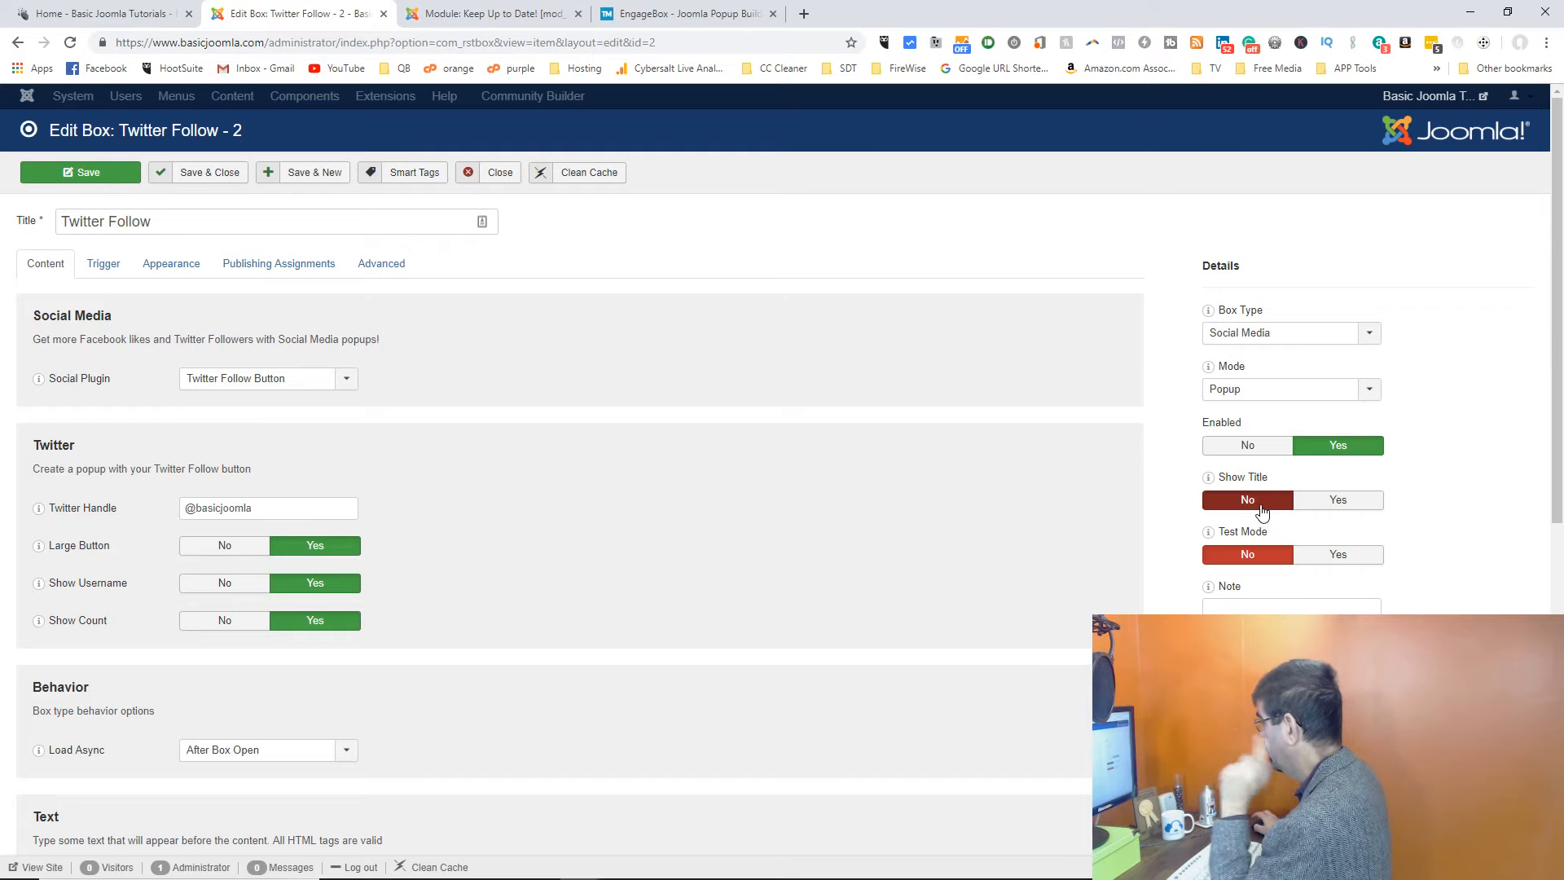
Step: Save the box, reload the home page to test the popup, and dismiss it
click(107, 179)
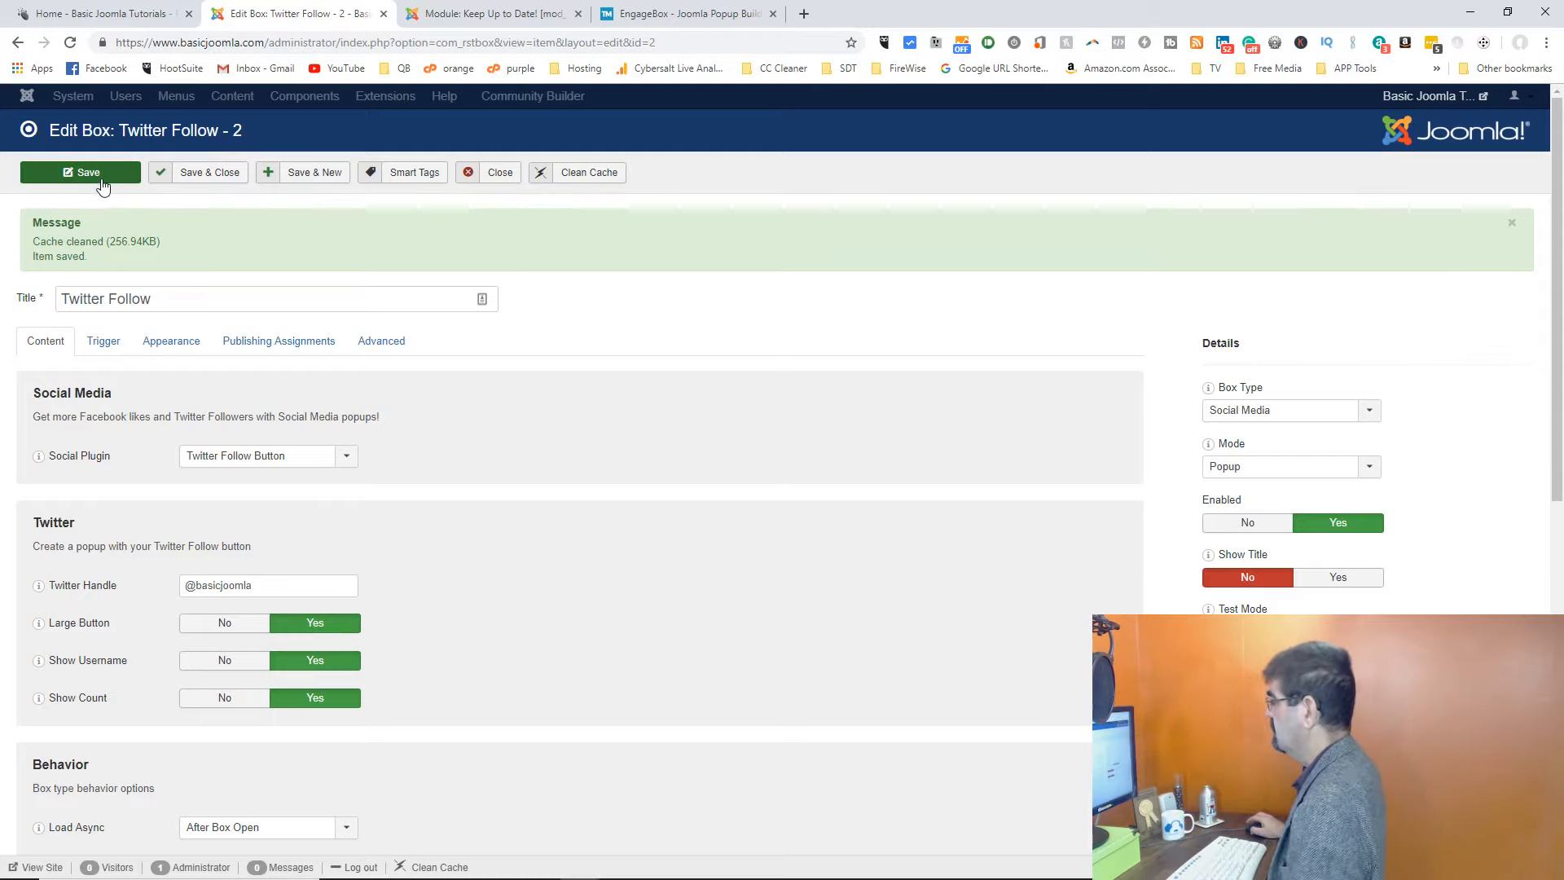
click(92, 16)
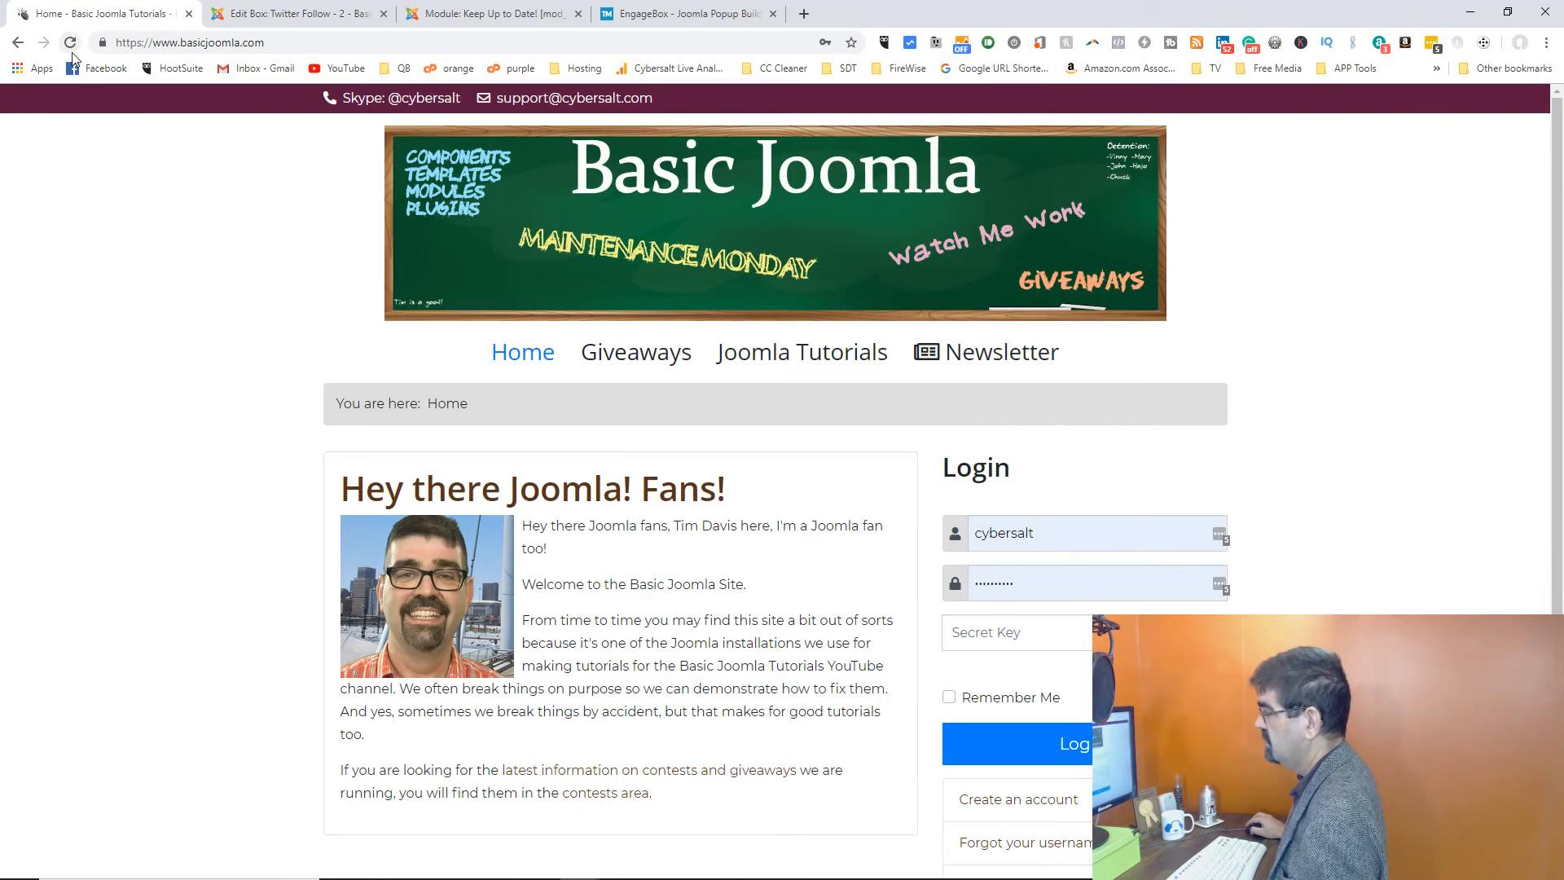
click(71, 47)
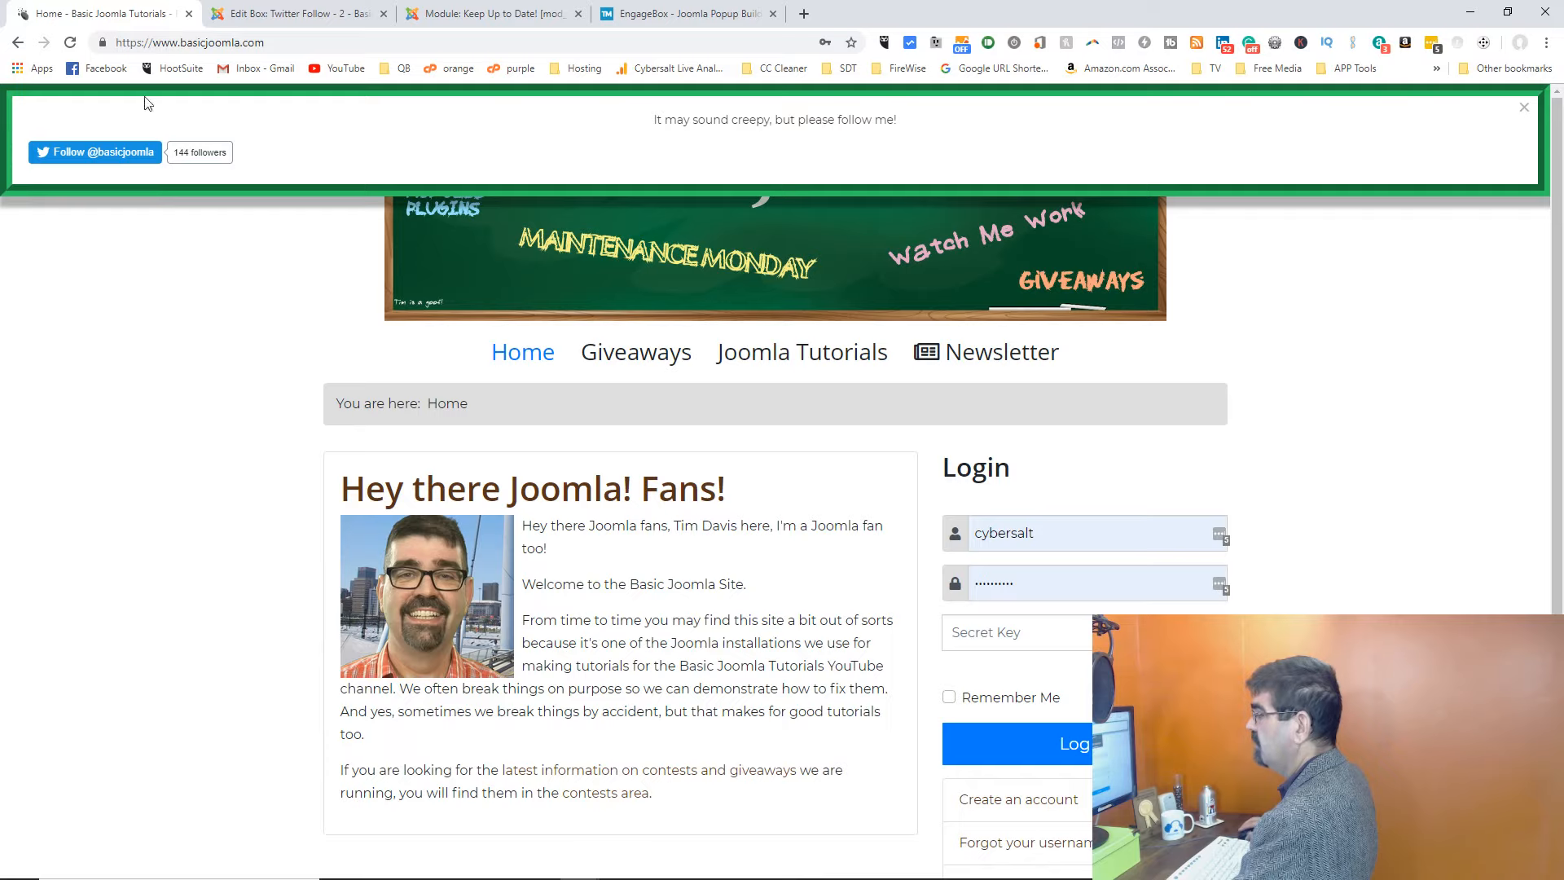
click(1523, 108)
Step: Change the Twitter Follow box's border color to orange, rgba(199, 107, 46, 1)
click(281, 14)
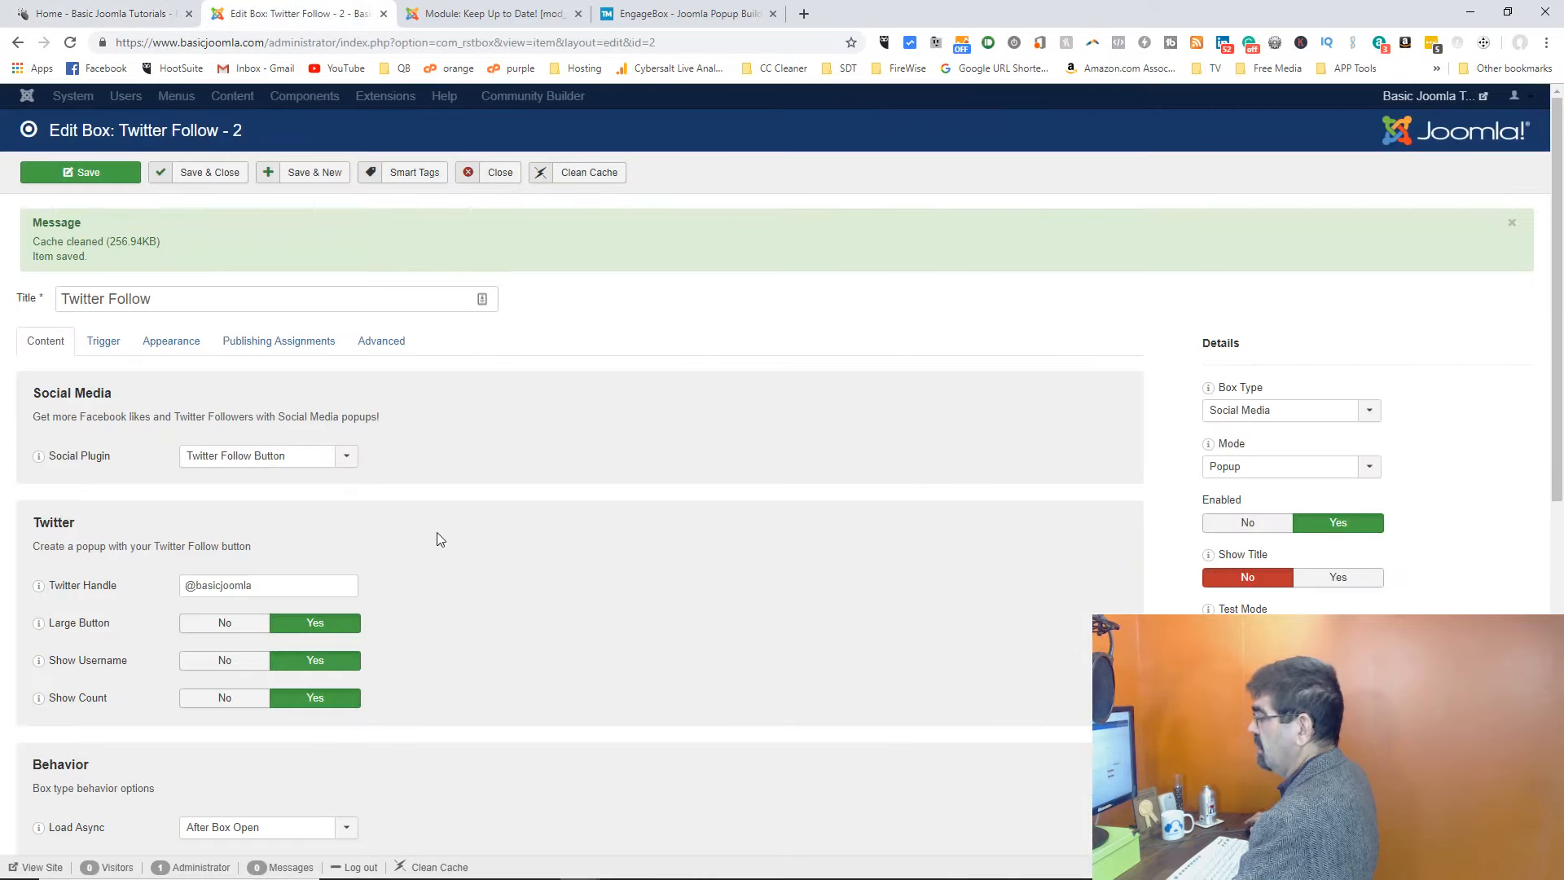
click(165, 341)
scroll(634, 424, down, 1)
click(176, 723)
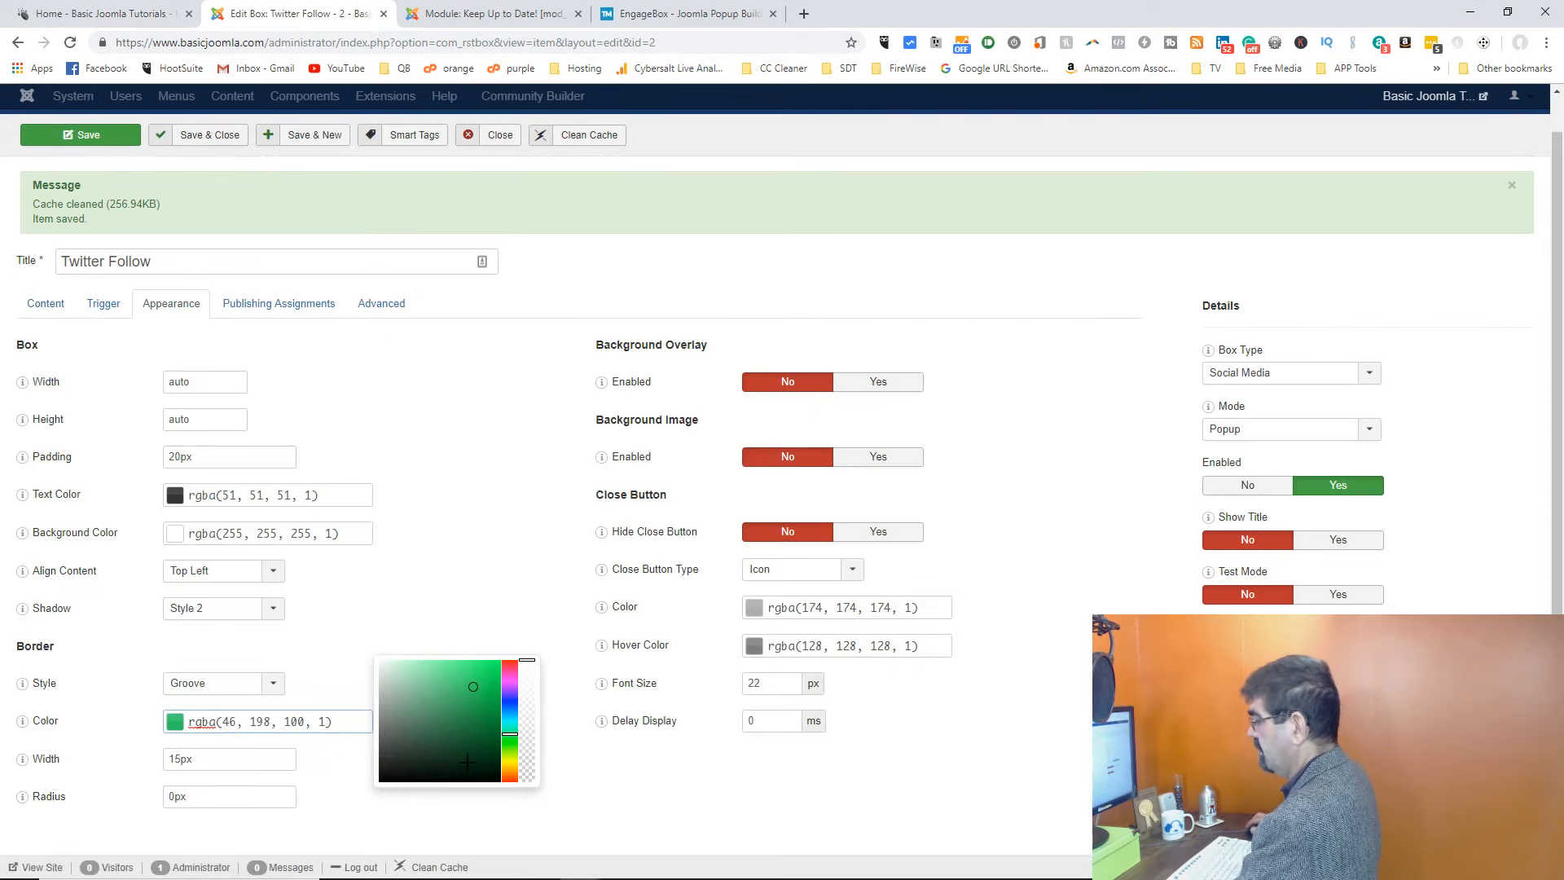
click(509, 771)
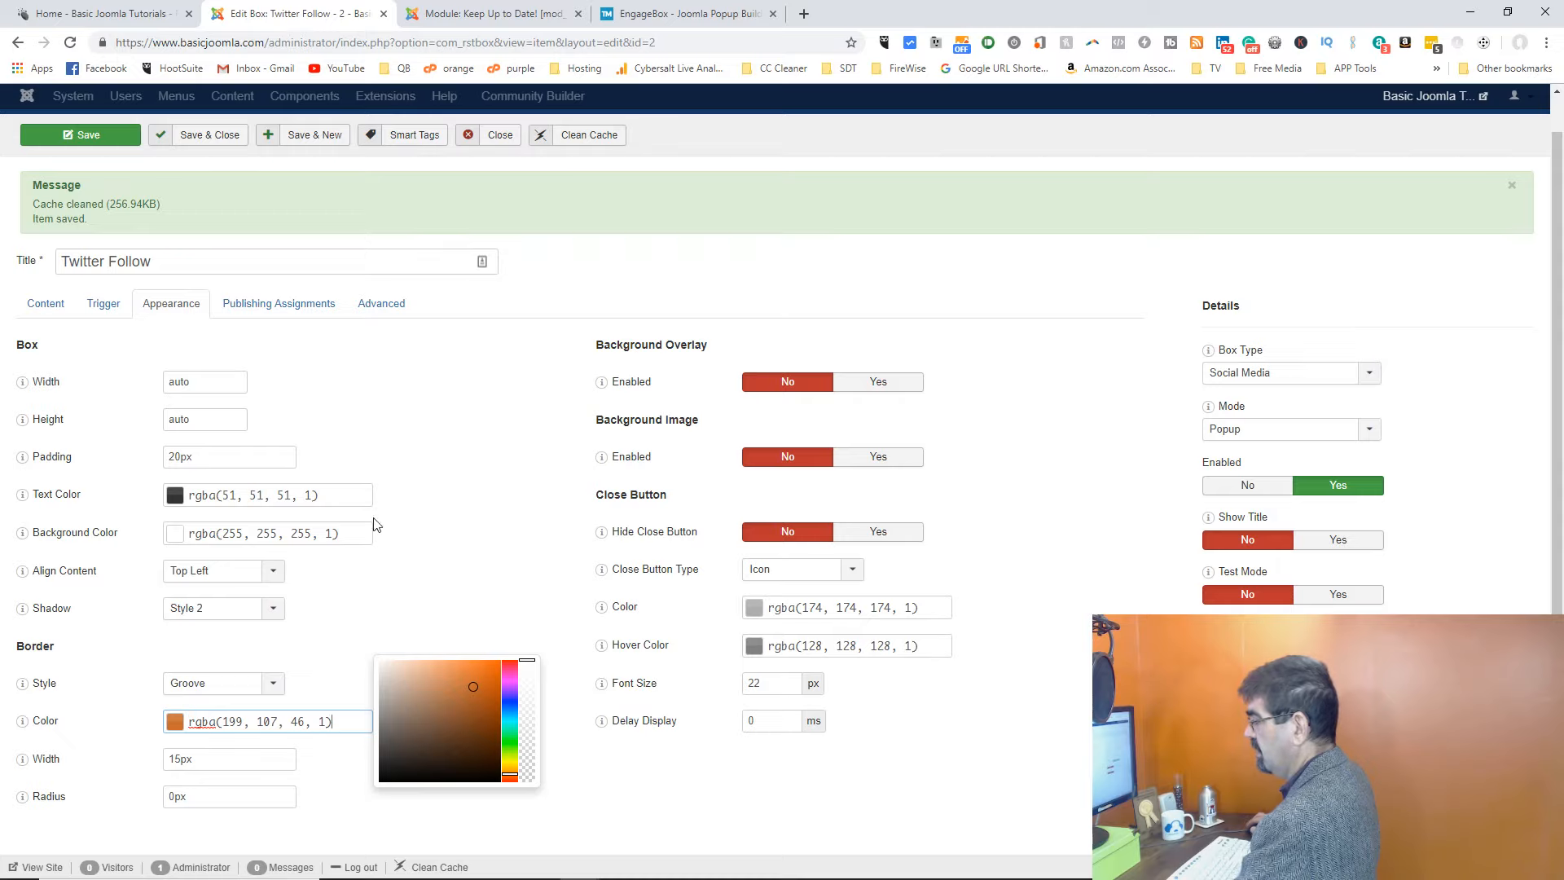
Step: Set the Twitter Follow box's width to 400 and its height to 10
double_click(199, 381)
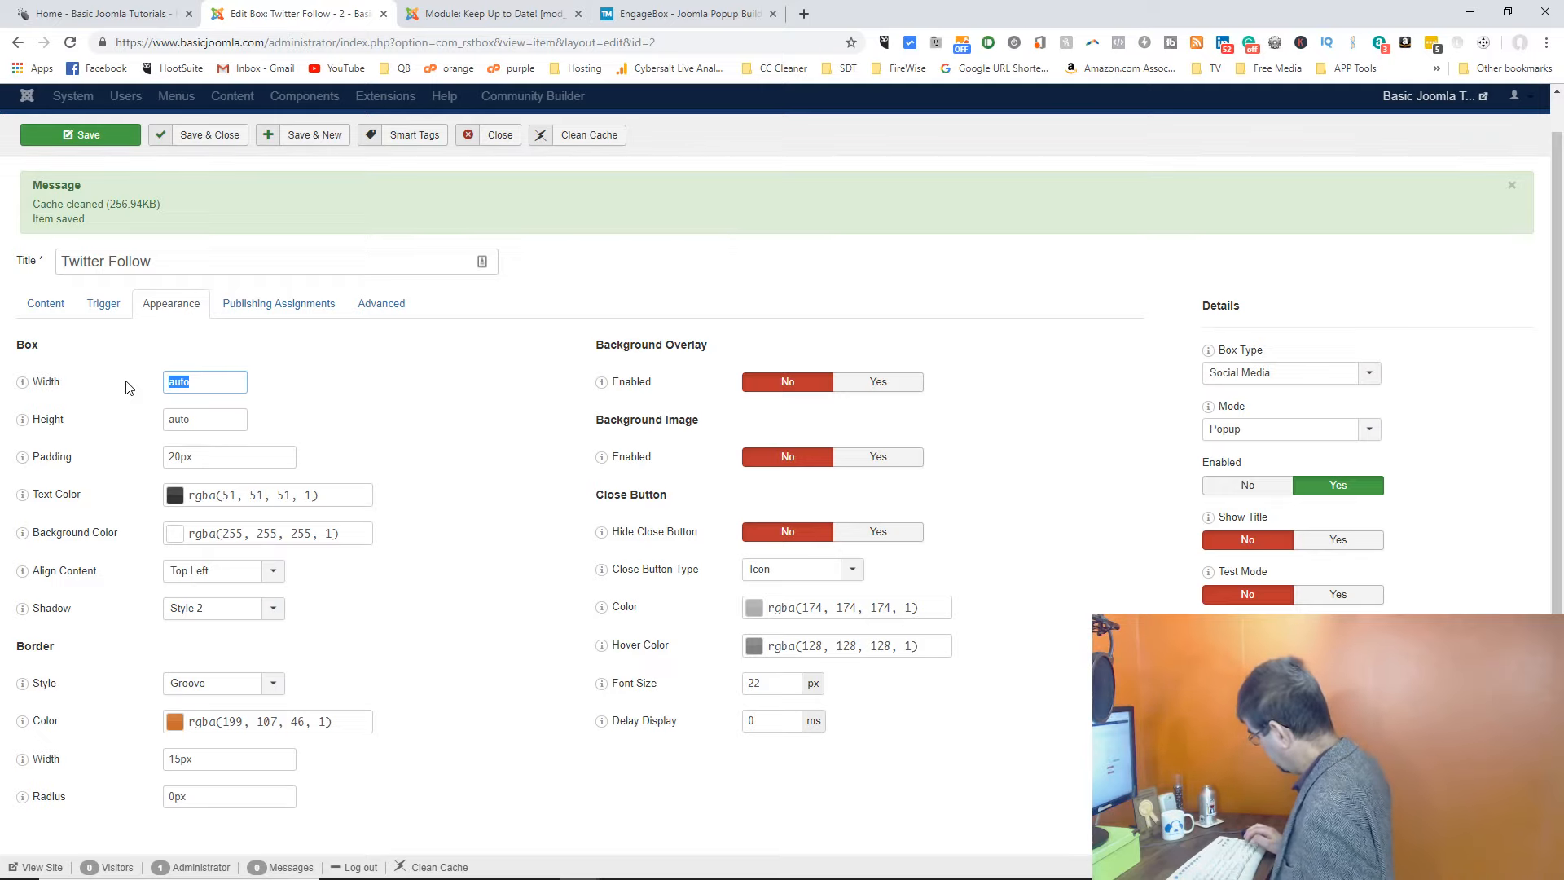
text(400)
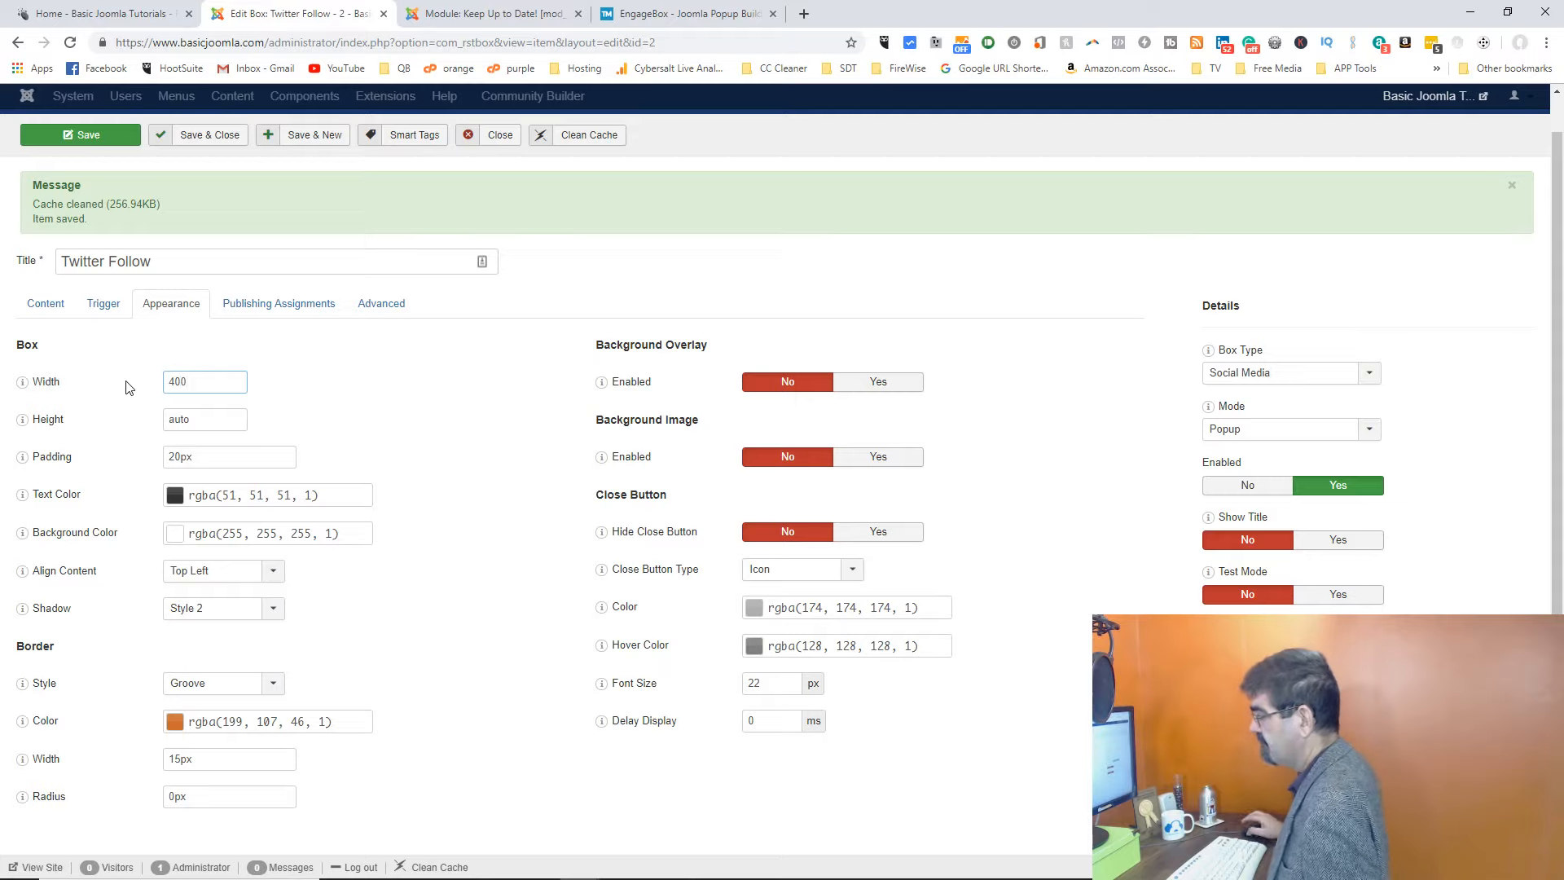
key(Tab)
text(10)
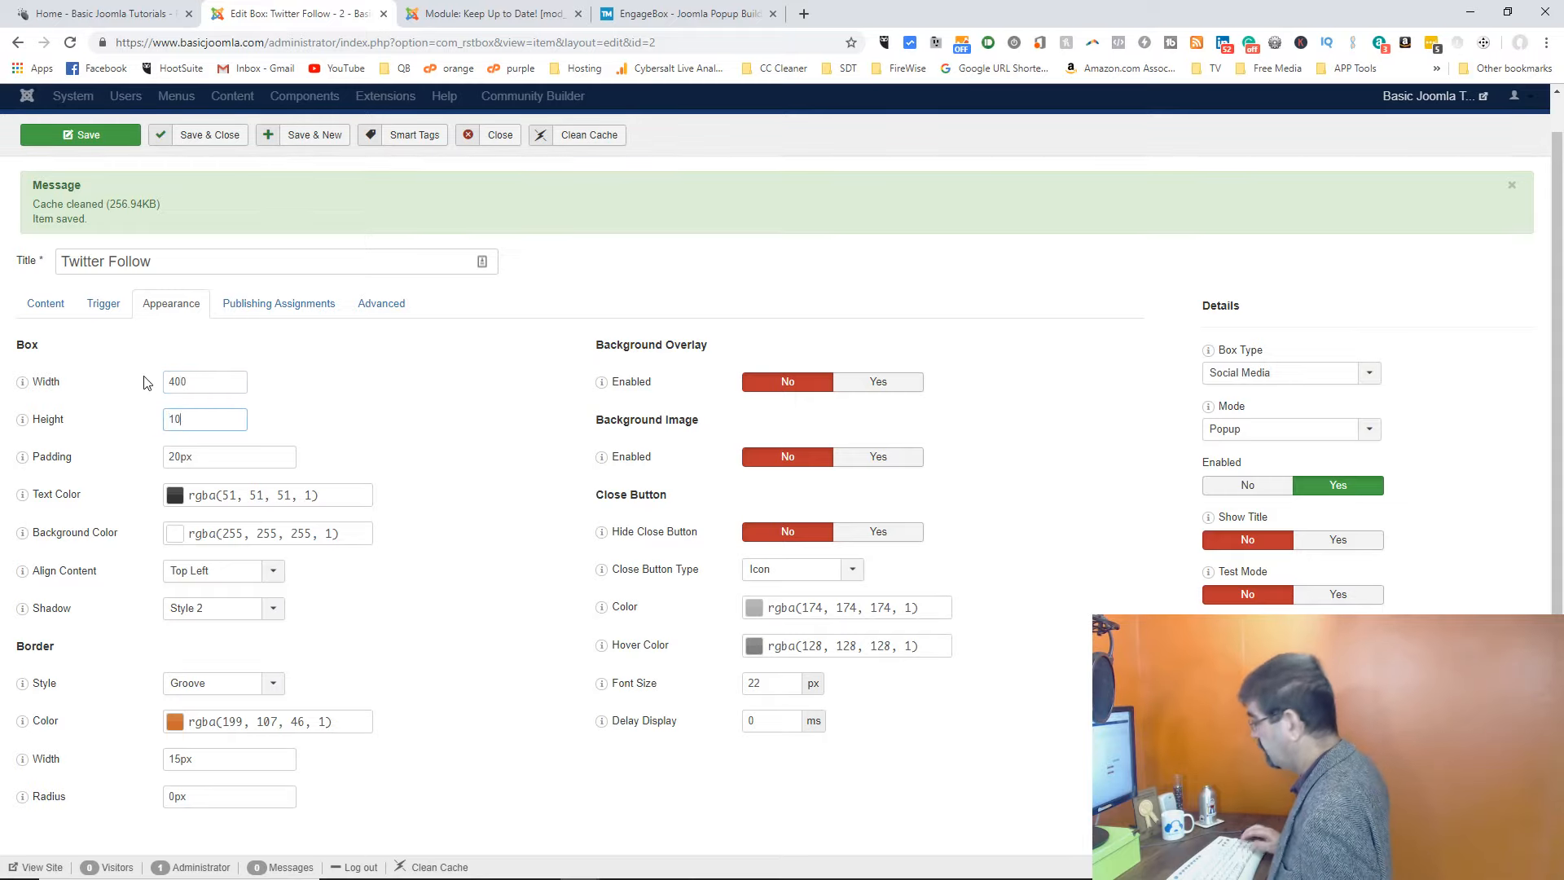
Step: Set the Twitter Follow box's trigger position to Center
click(103, 303)
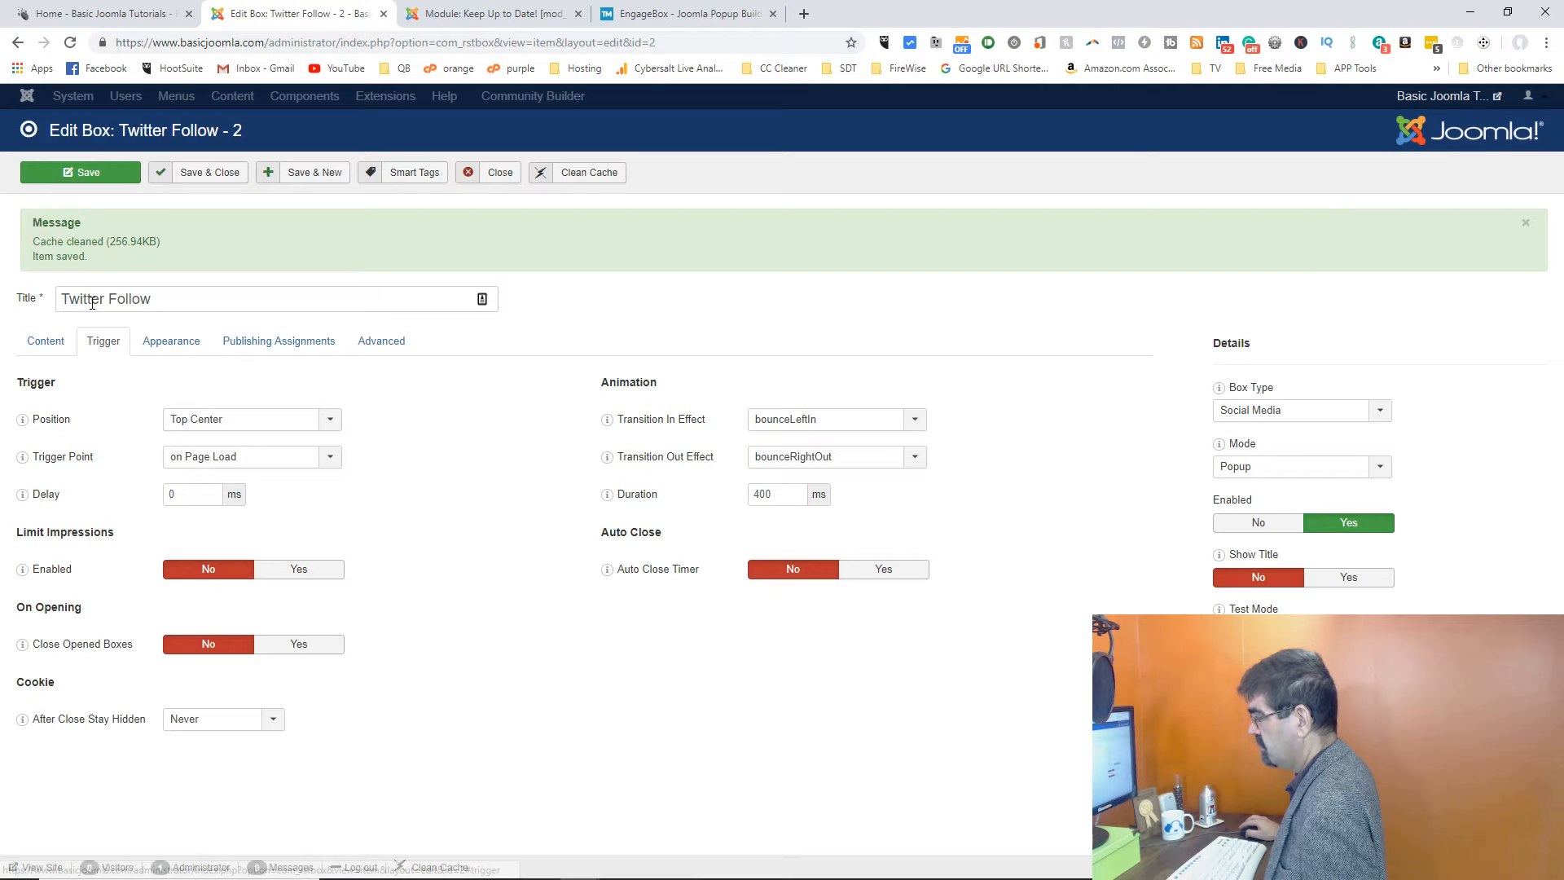
click(246, 424)
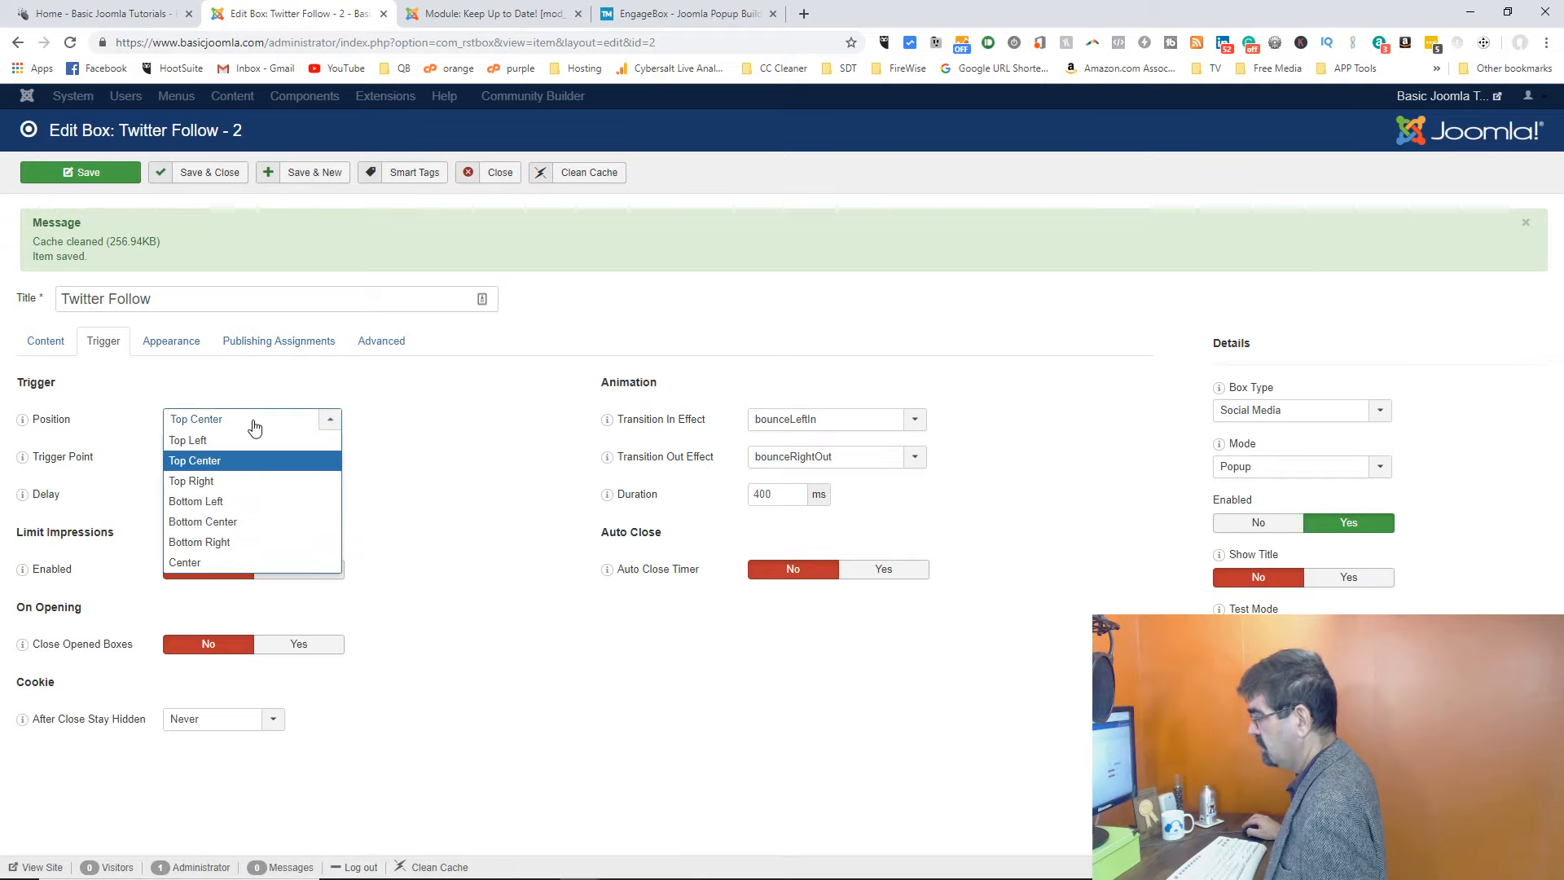
click(251, 561)
Step: Save the resized, recolored Twitter Follow box and reload the site's home page to test the popup
click(92, 181)
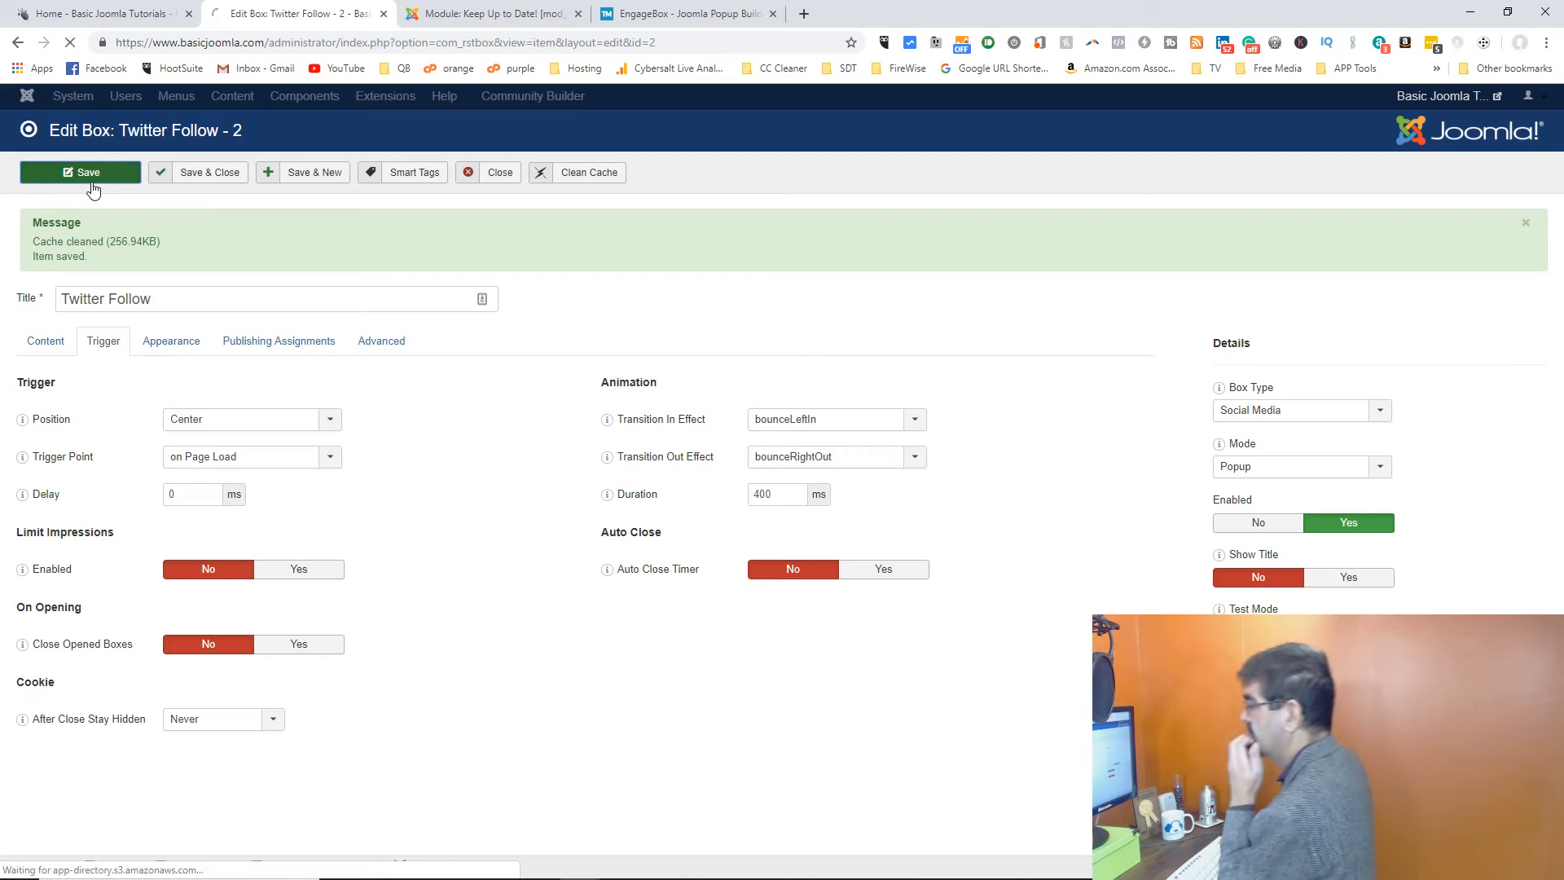
click(112, 14)
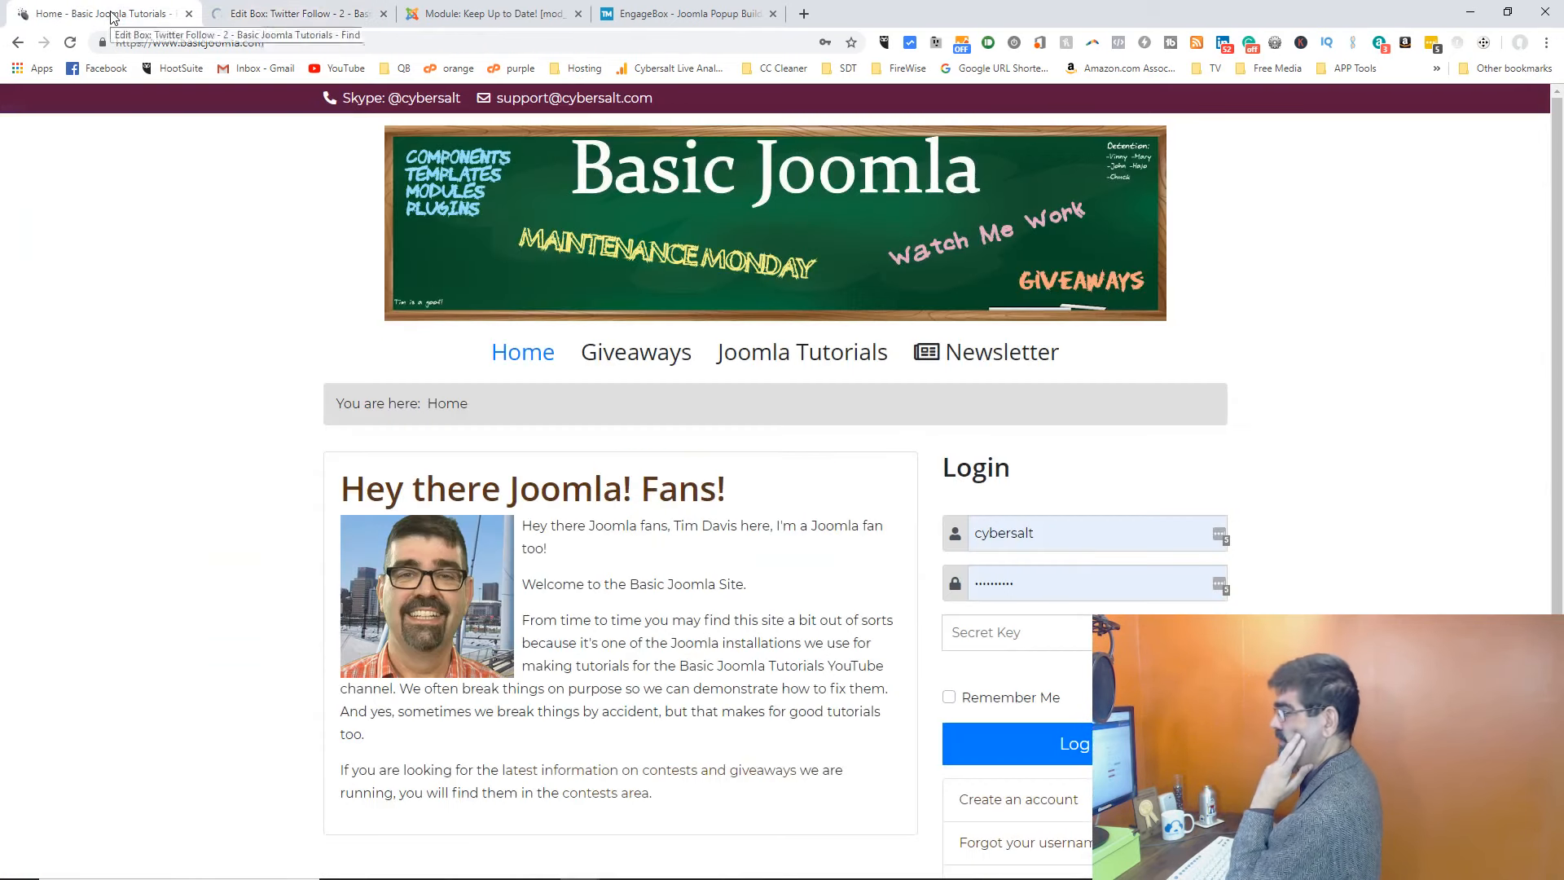
click(71, 46)
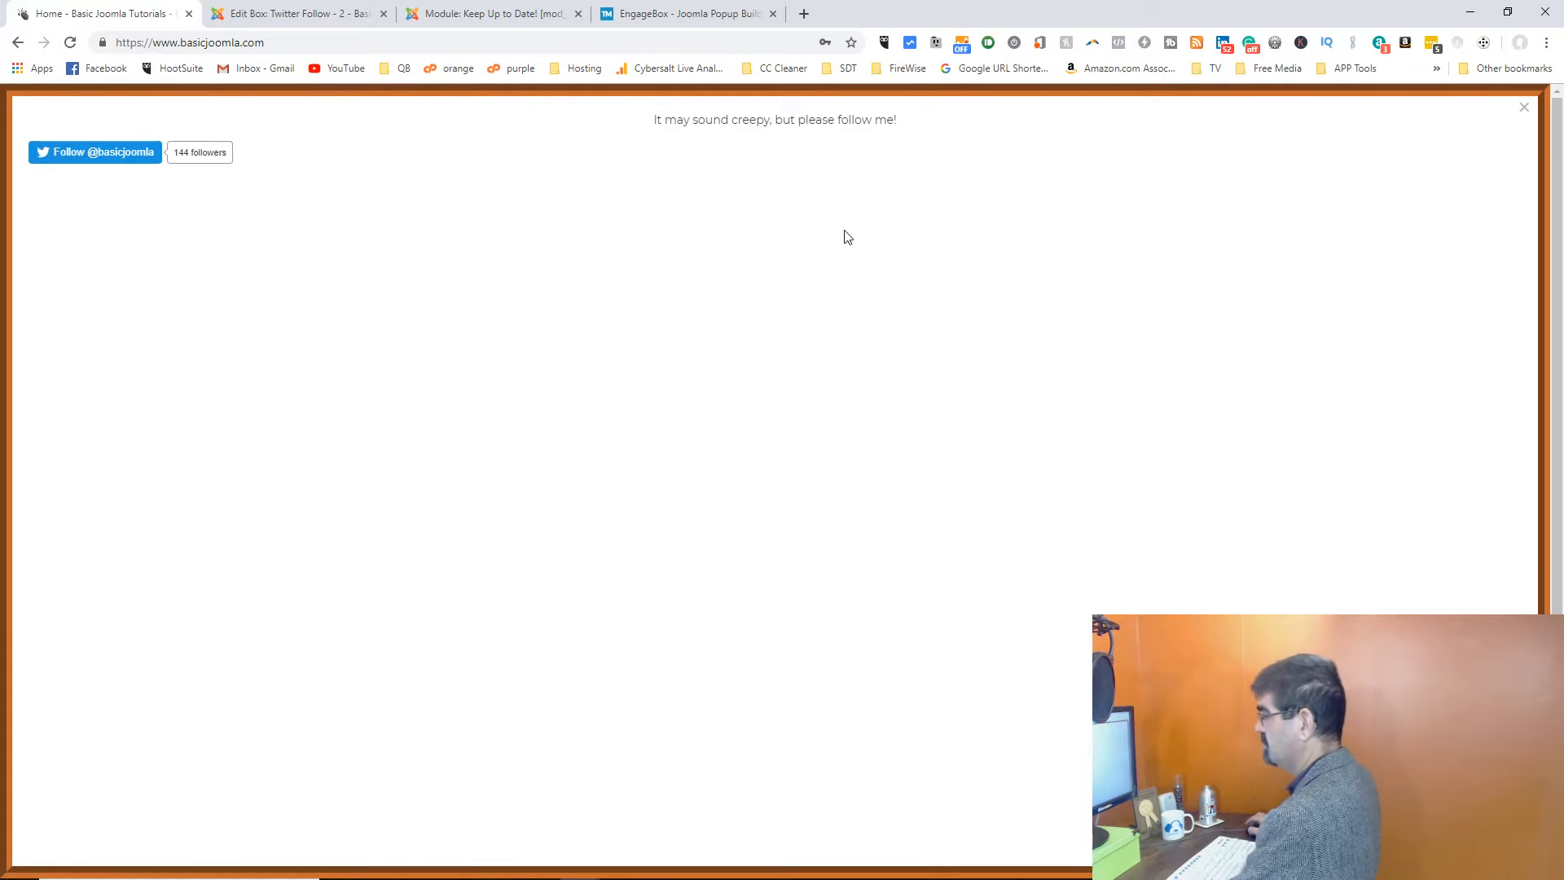
Step: Set the Twitter Follow box's width to 400px and its height to 100px
click(300, 11)
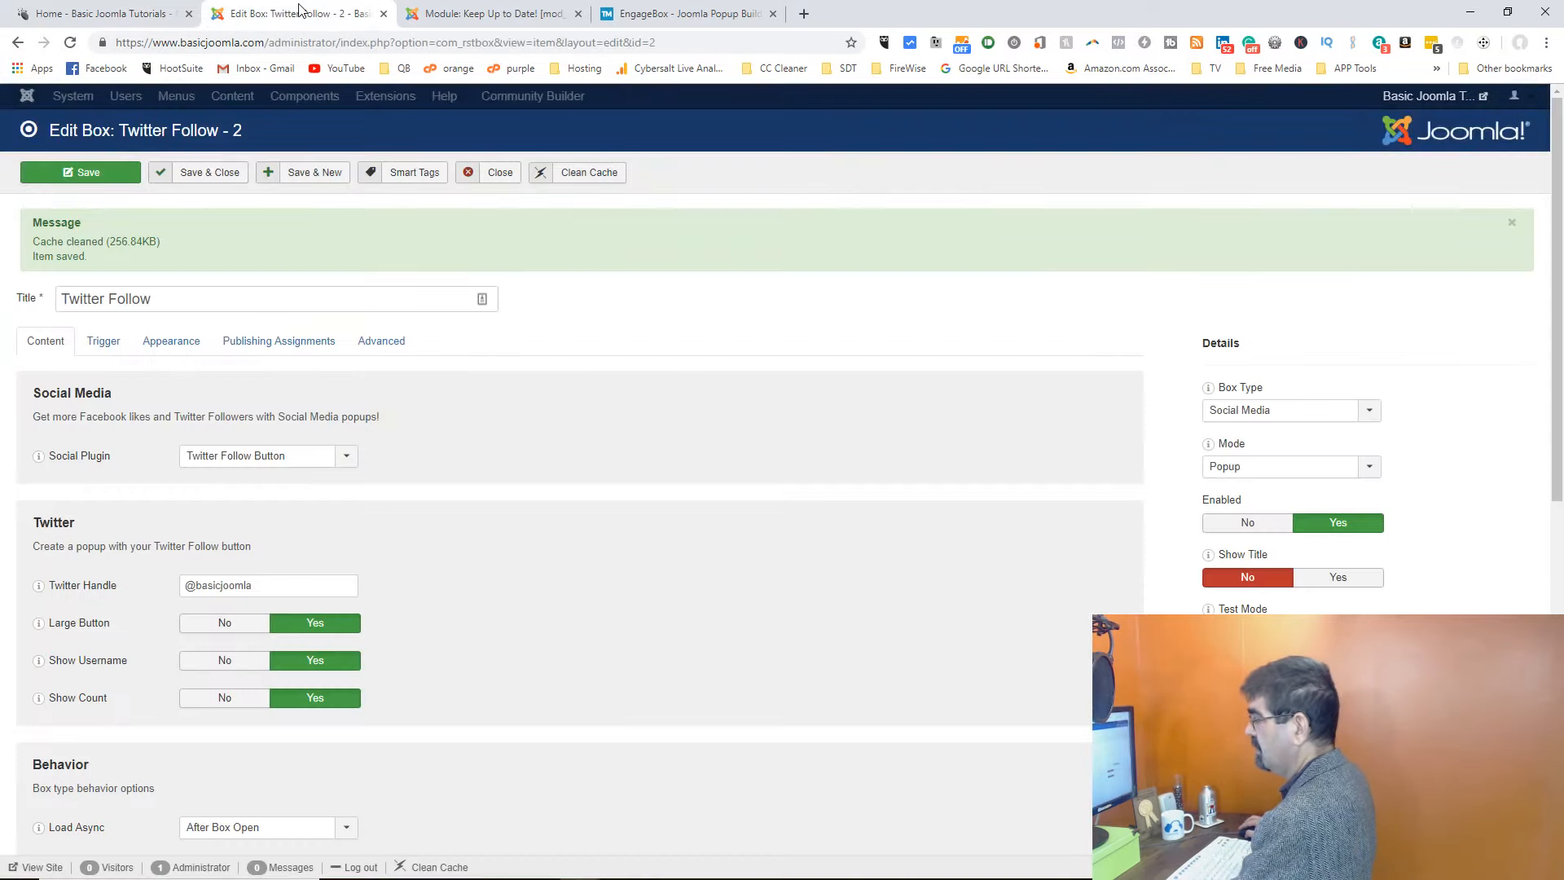
click(105, 342)
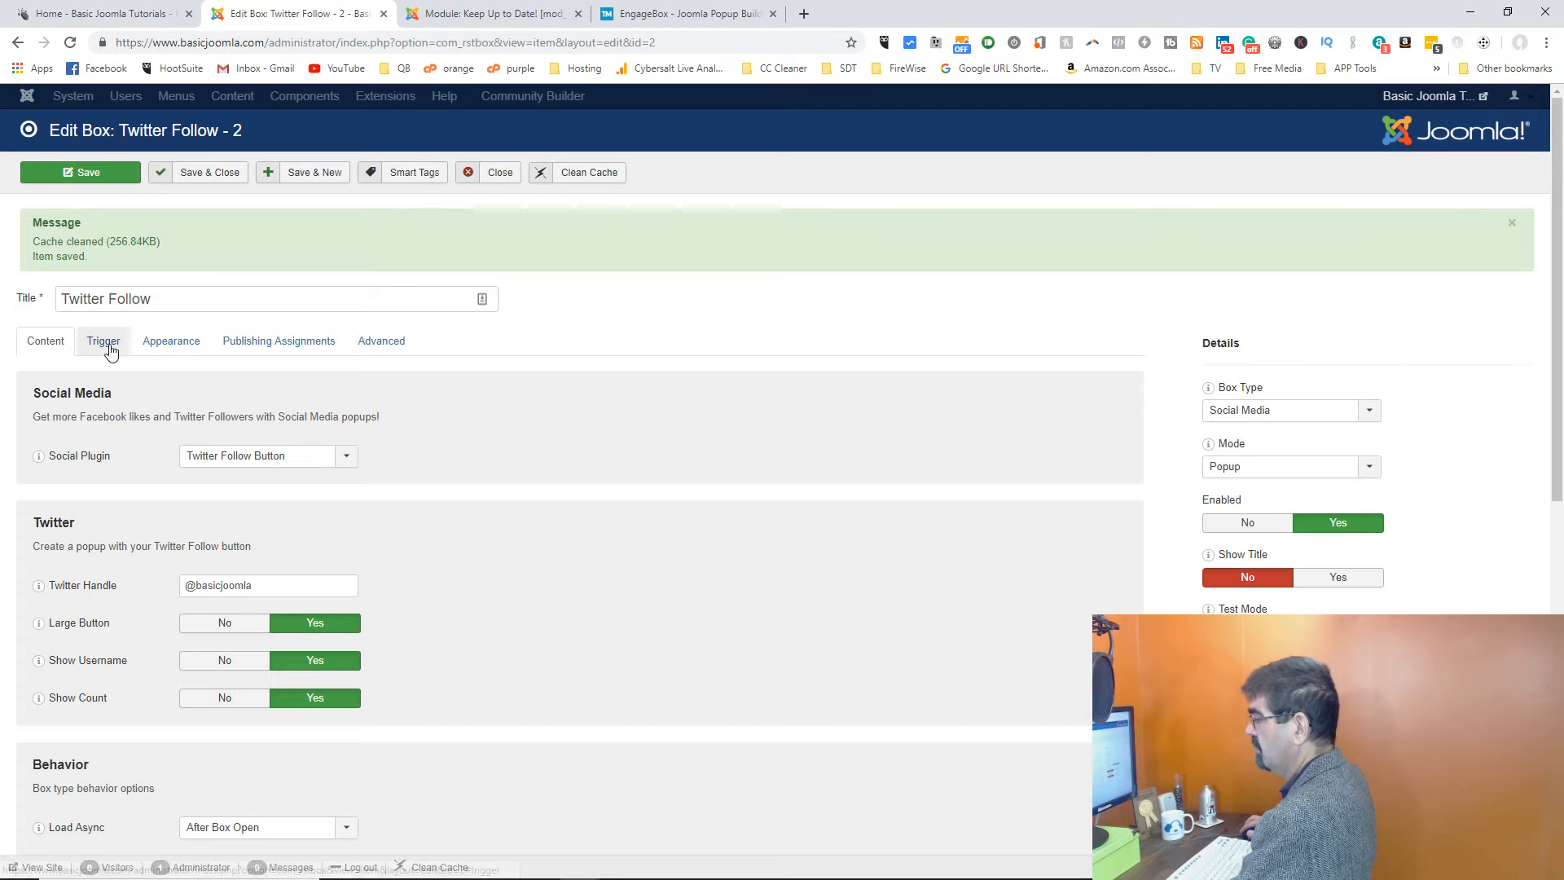
click(173, 346)
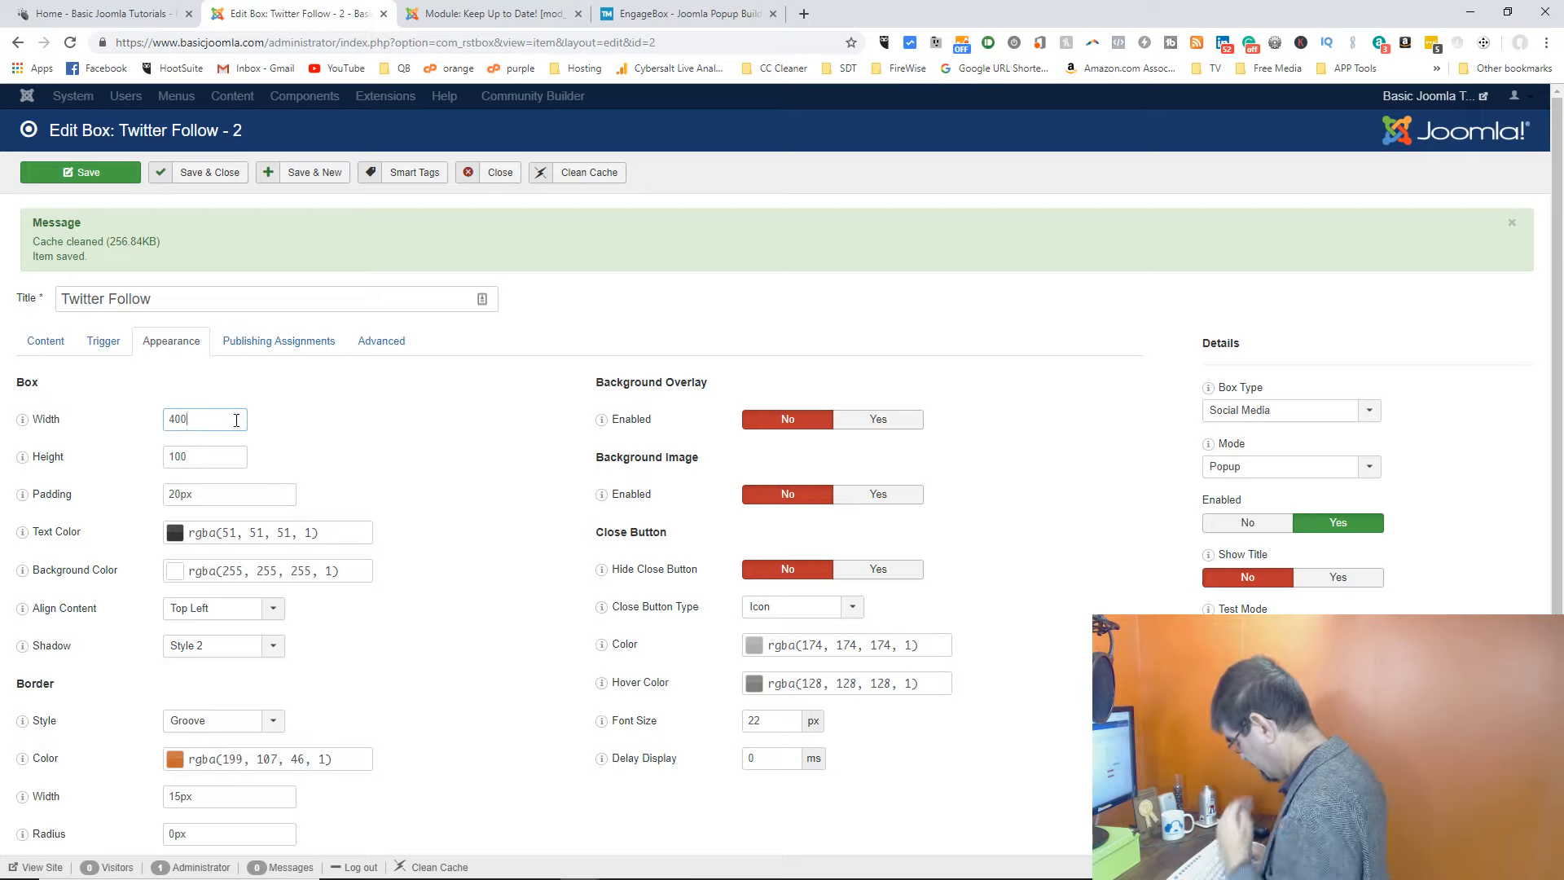
text(px)
key(Tab)
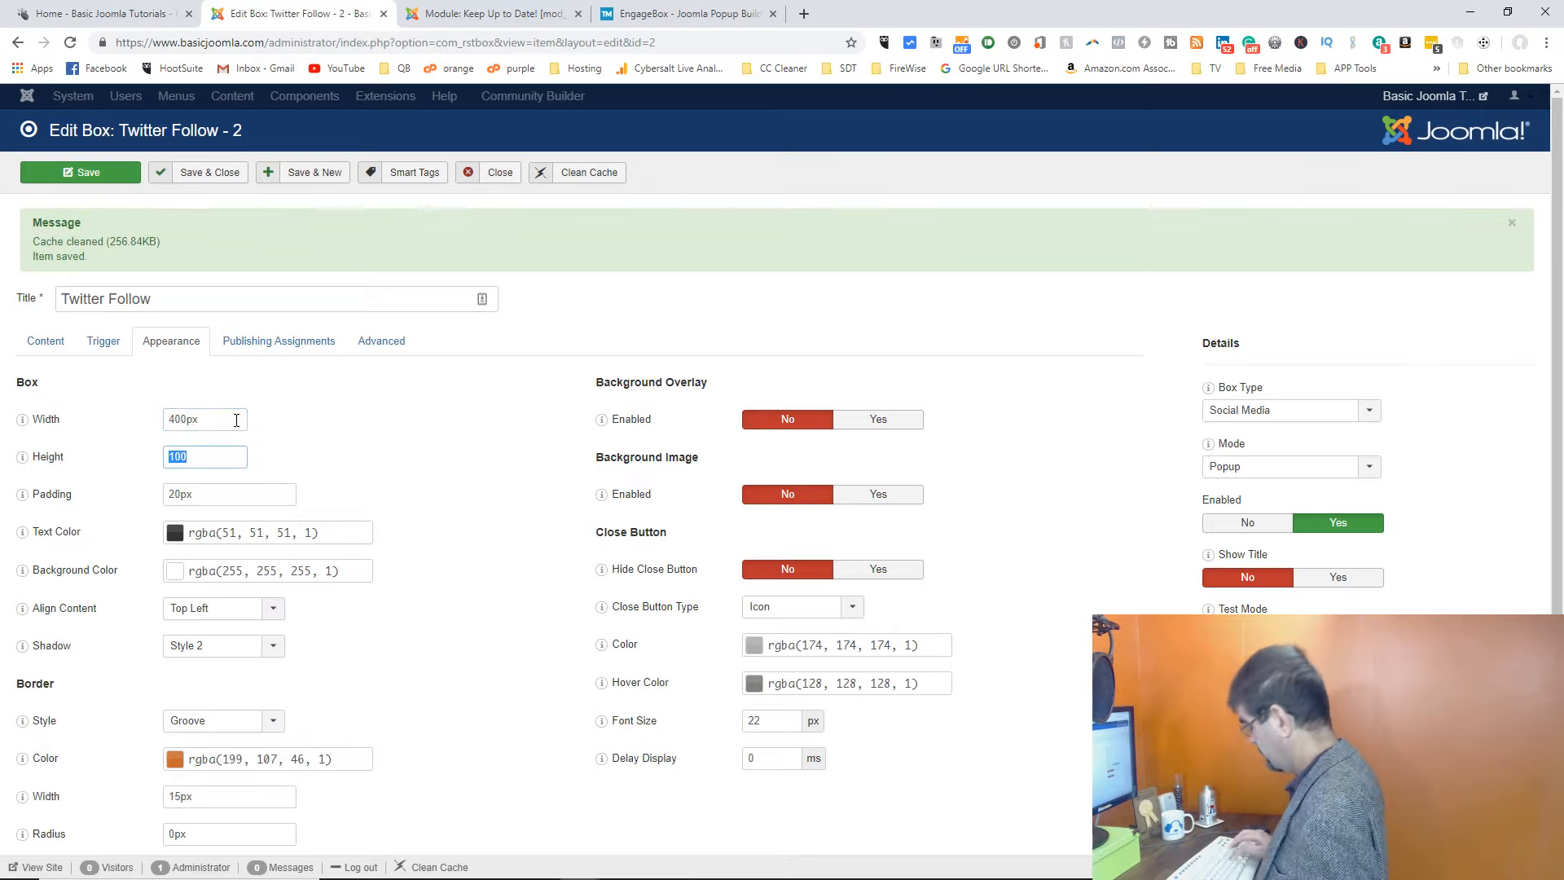
key(End)
text(px)
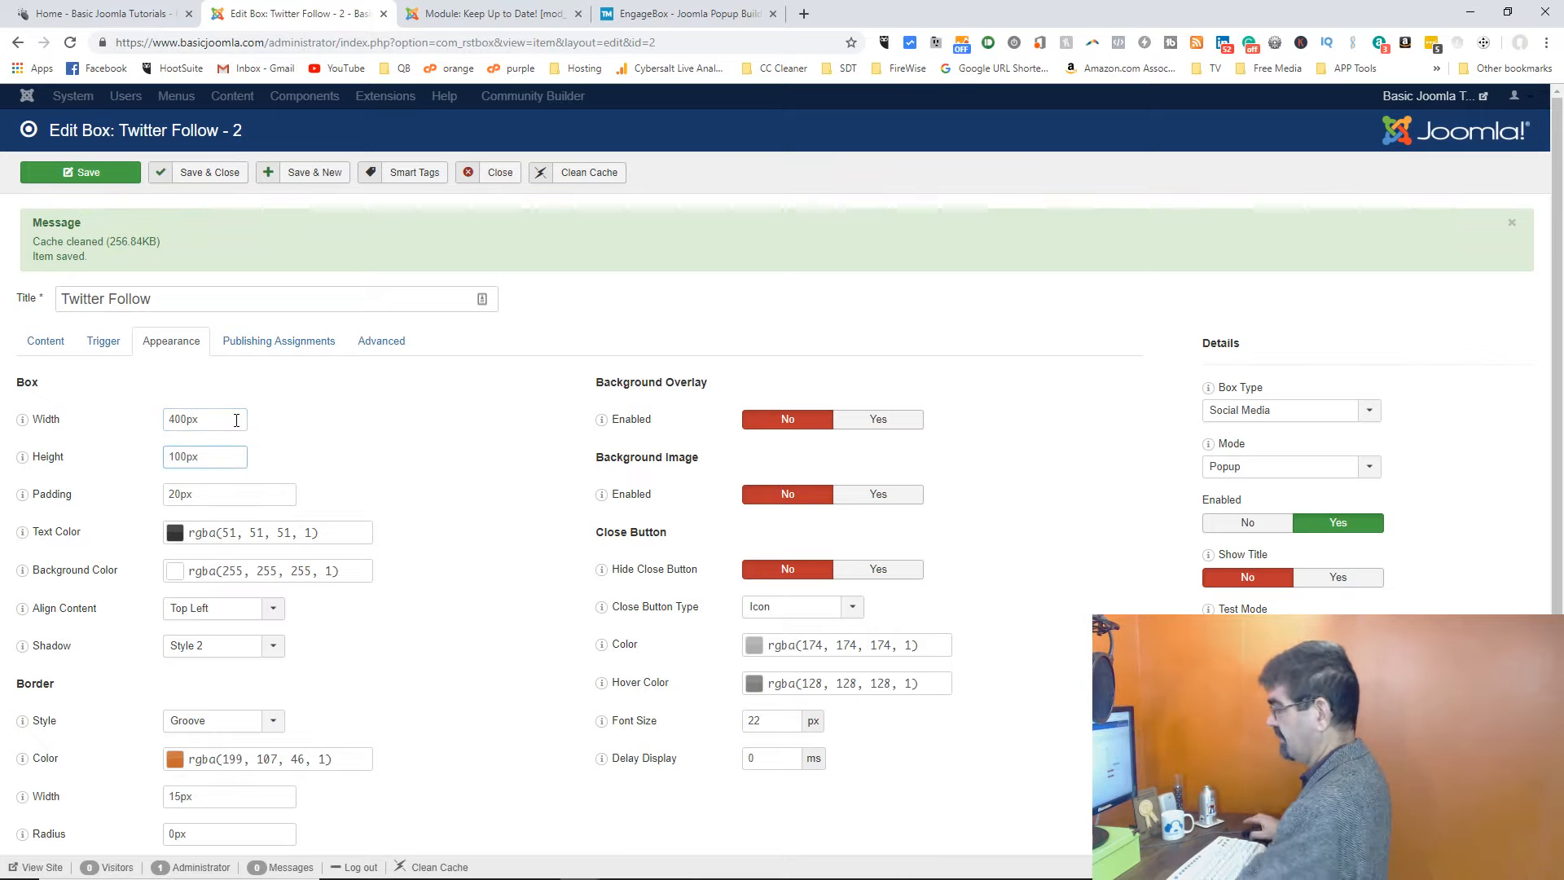
Step: Save the box with its pixel dimensions, reload the site's home page, and scroll inside the popup to check its content
click(67, 181)
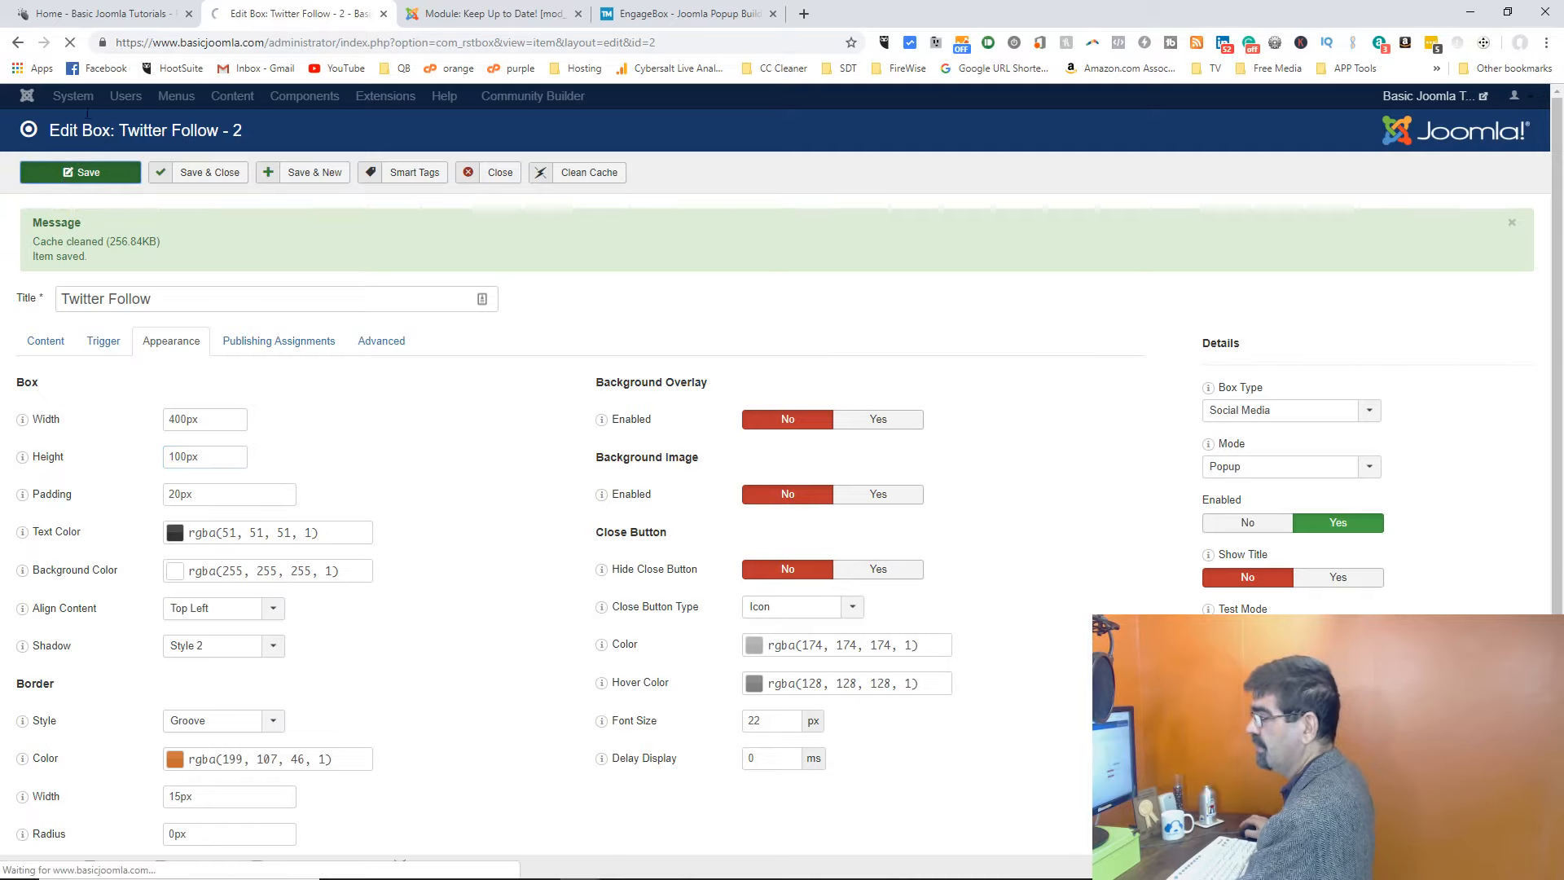
click(94, 16)
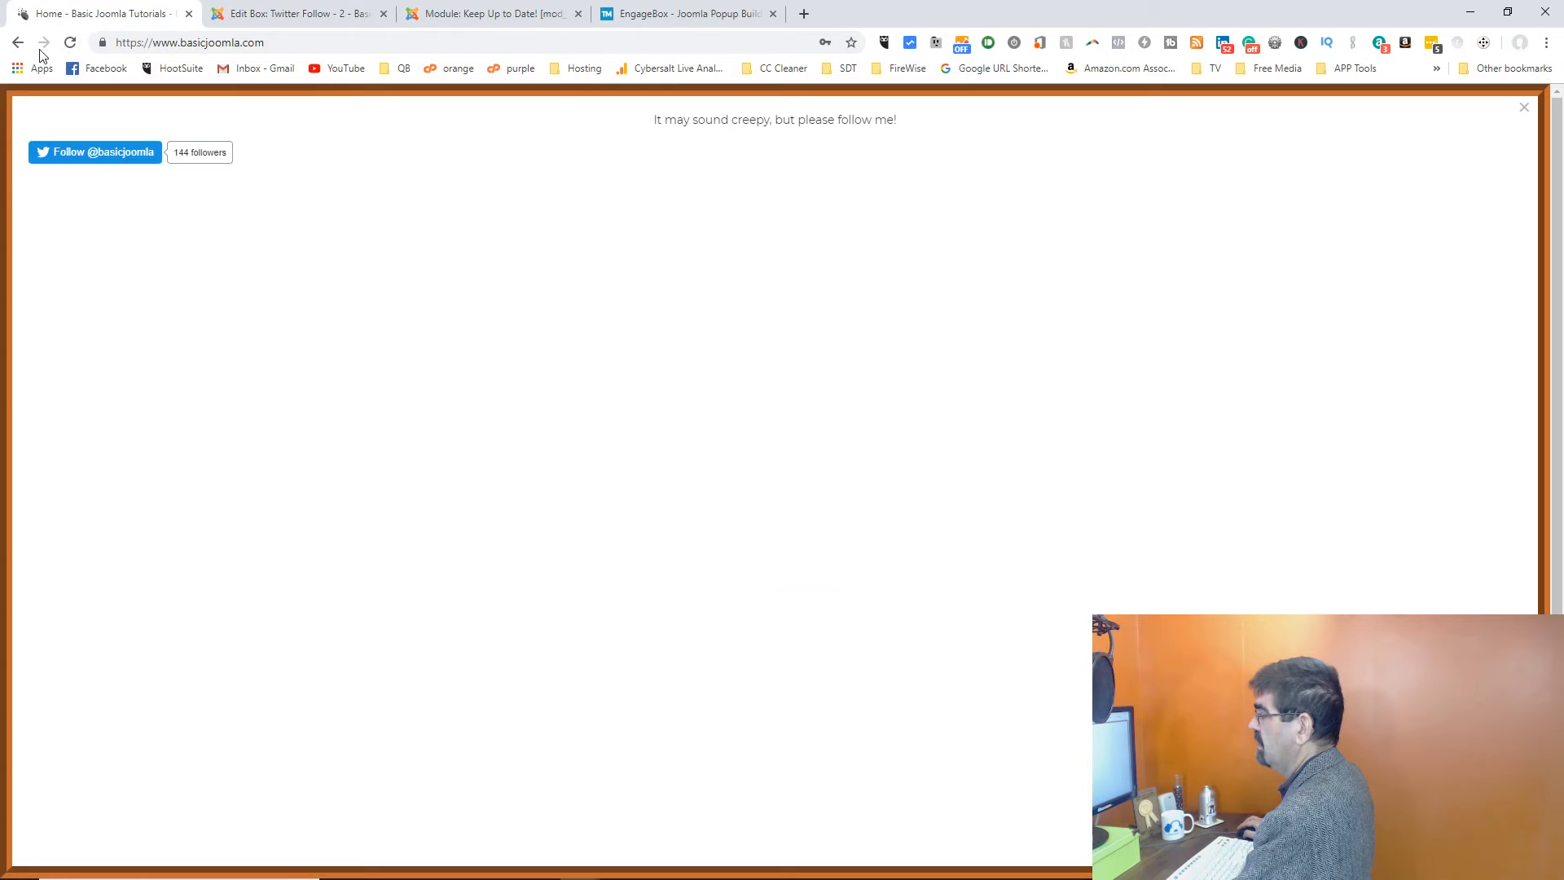
click(70, 45)
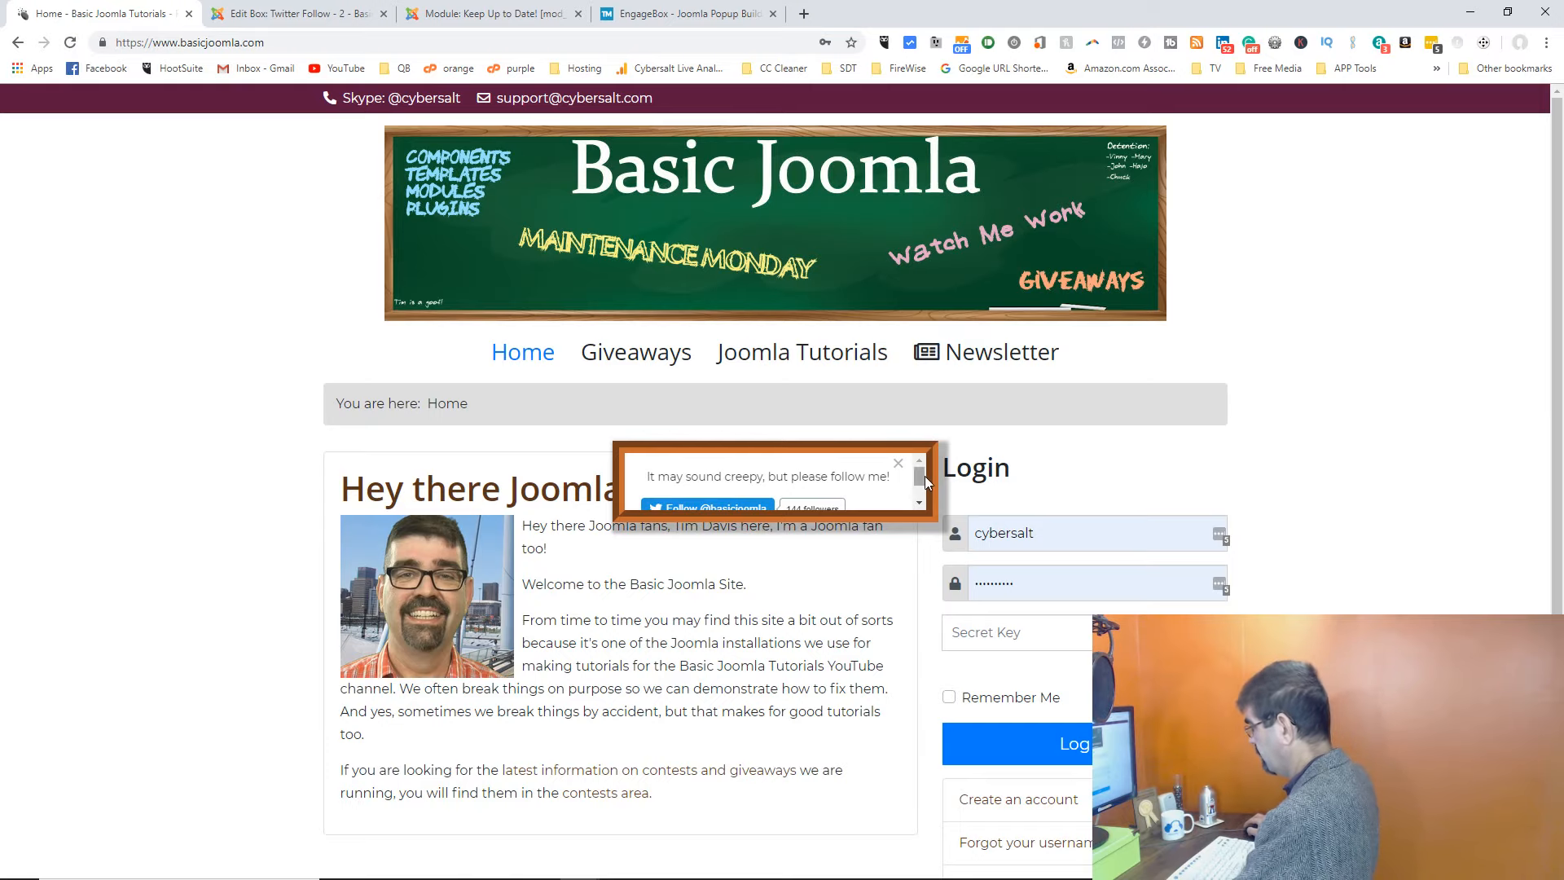
drag(924, 475, 922, 477)
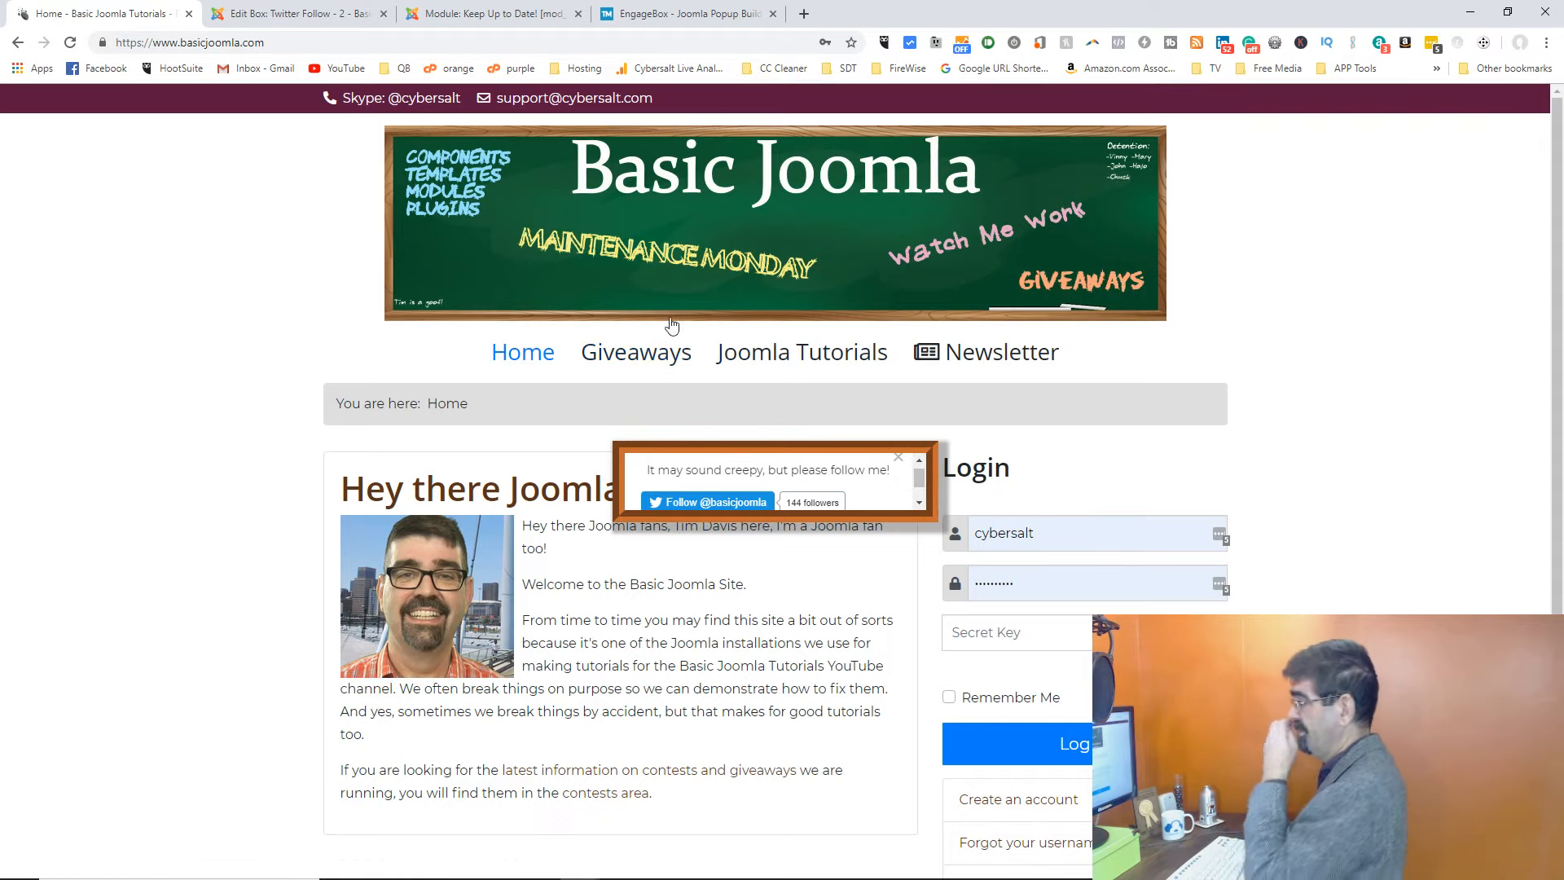
Step: Set the Twitter Follow box's height to 250px
click(318, 27)
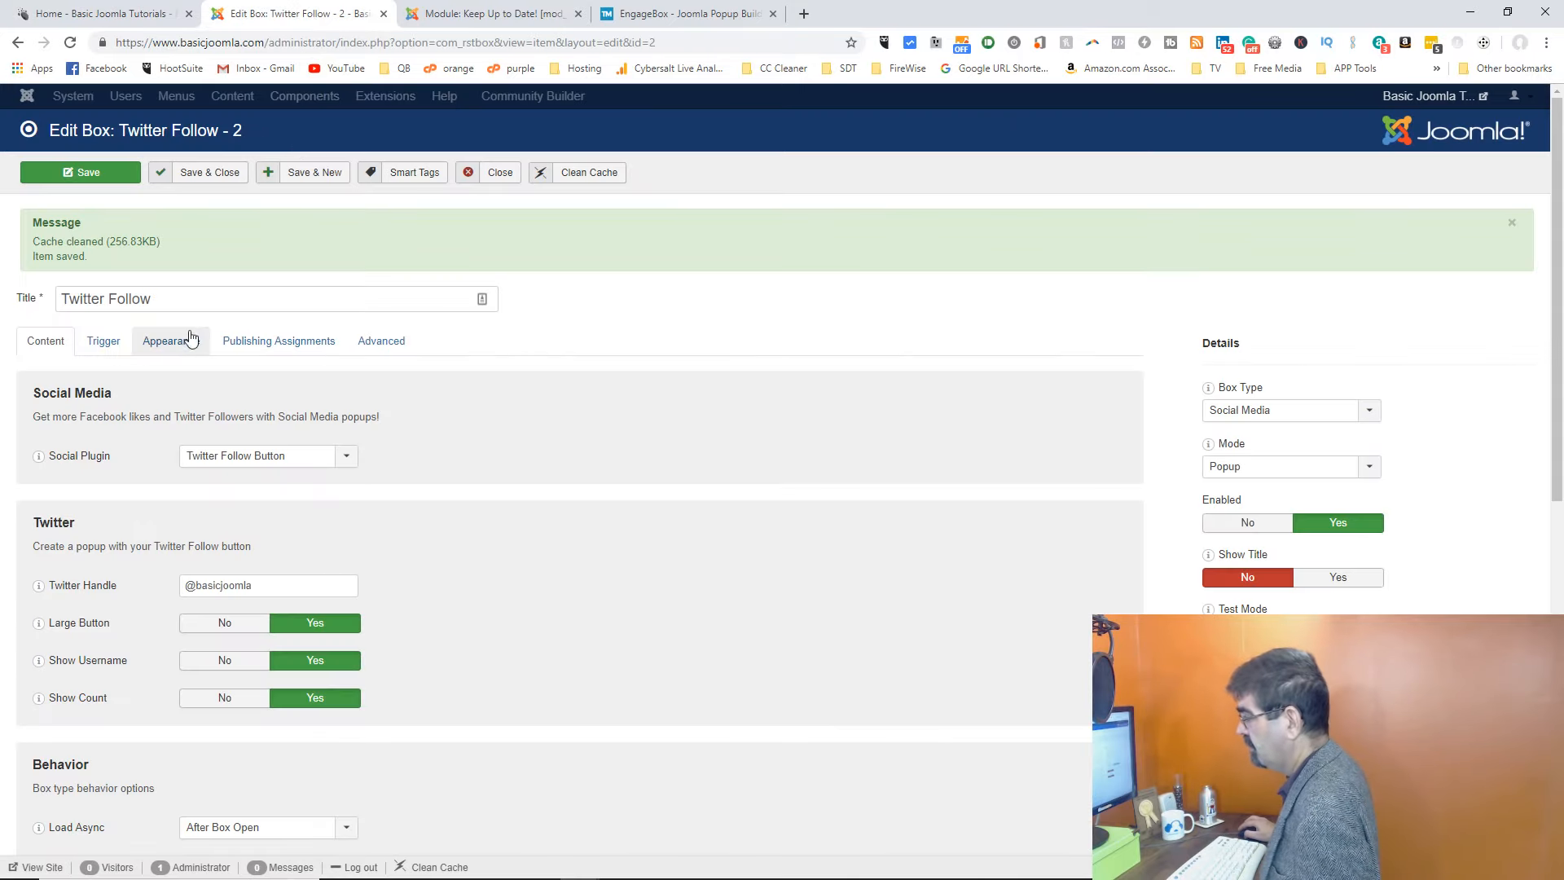
click(186, 346)
click(171, 457)
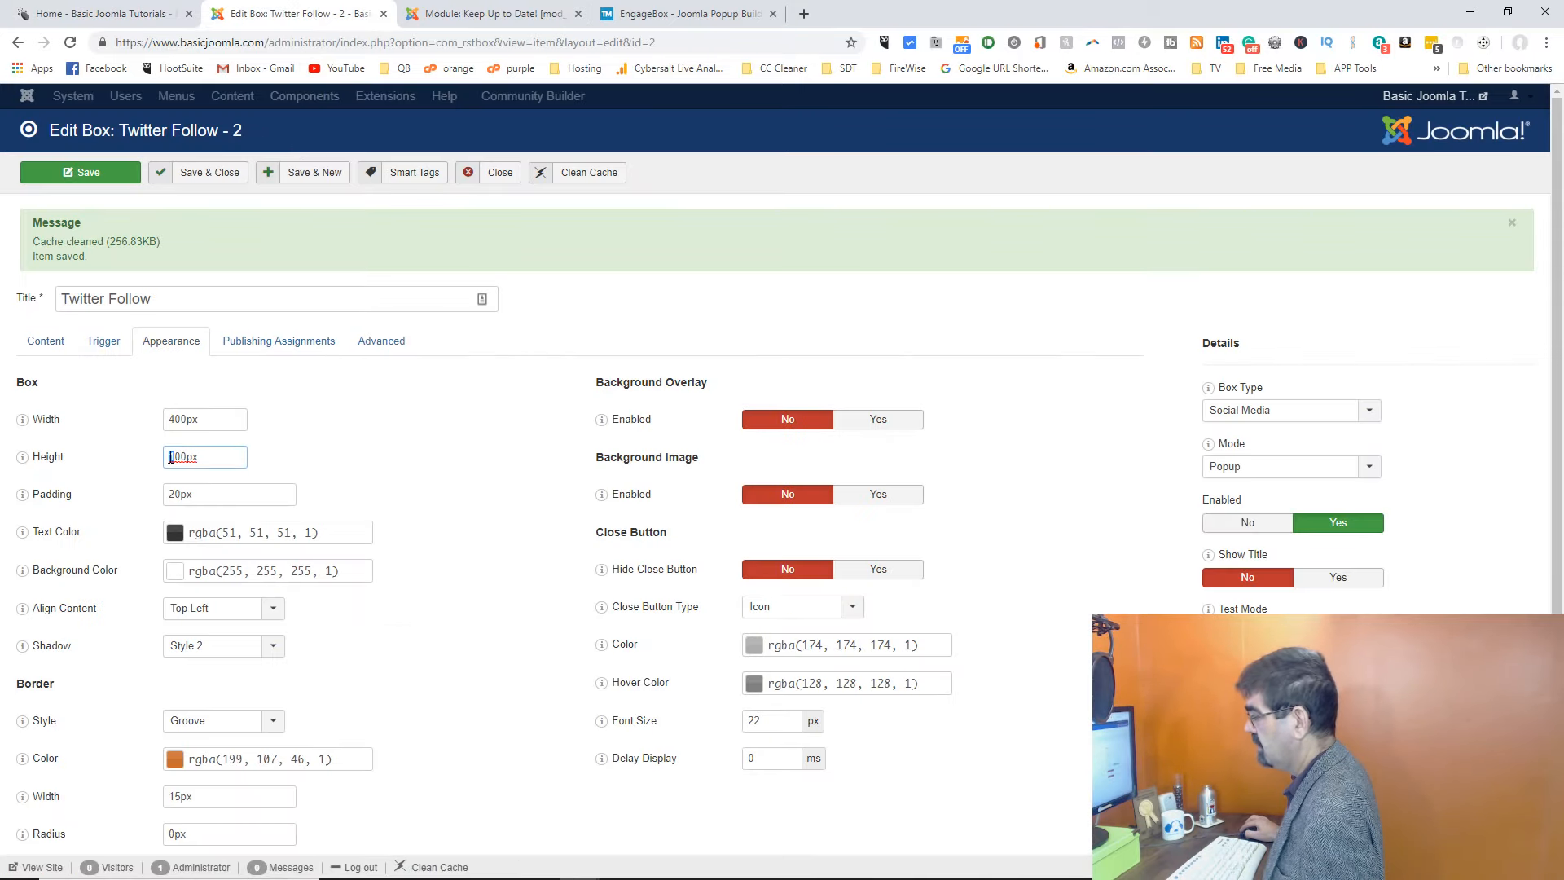
key(Delete)
text(25)
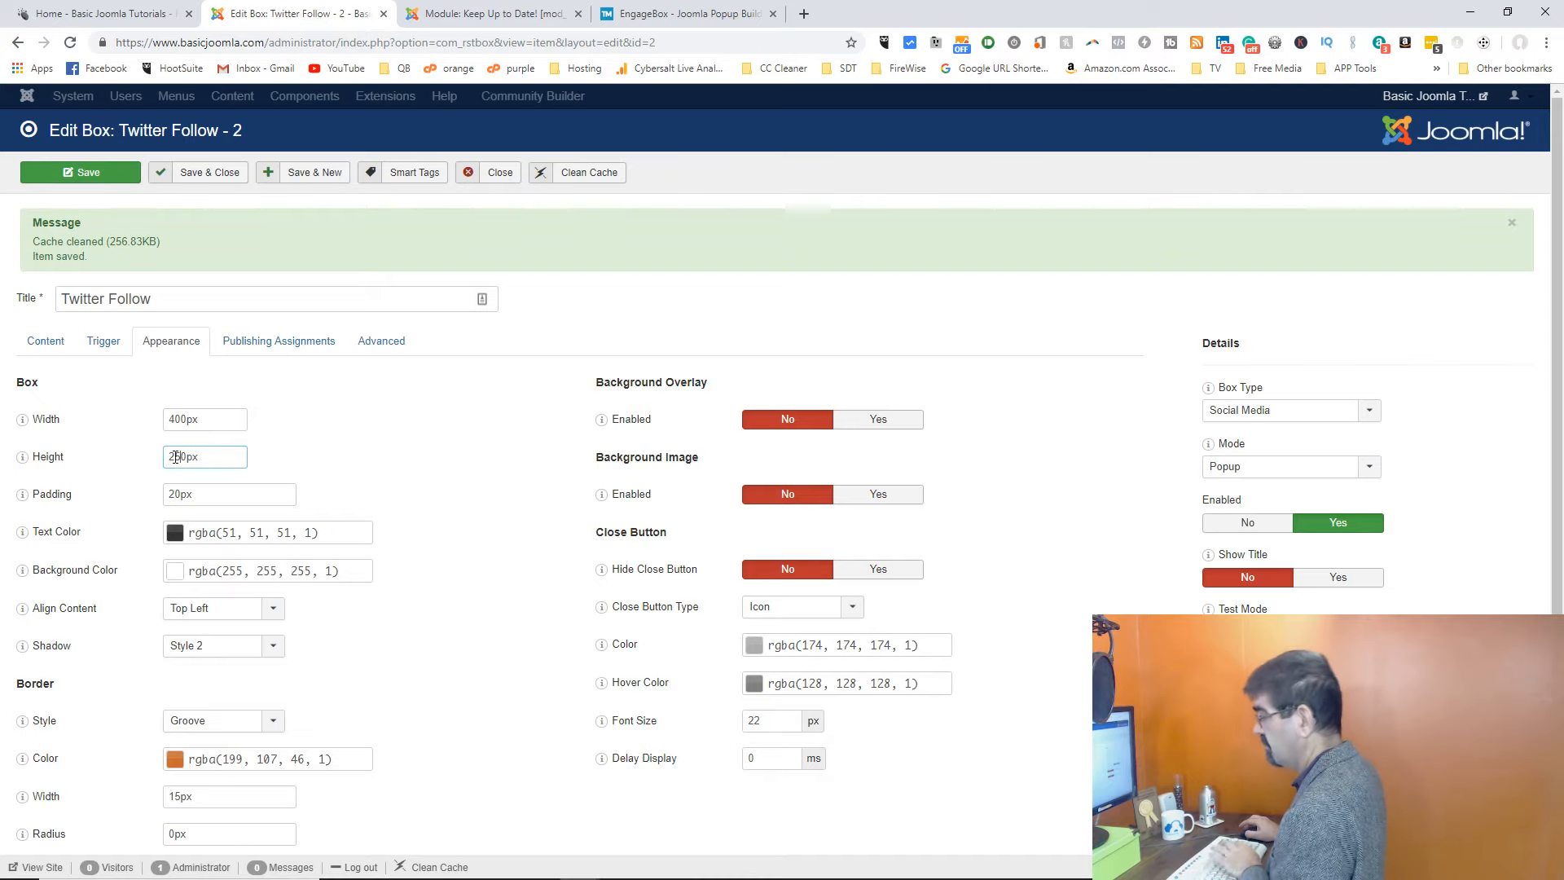
Step: Save the taller box, reload the home page to test the popup, and close it
click(88, 173)
click(79, 10)
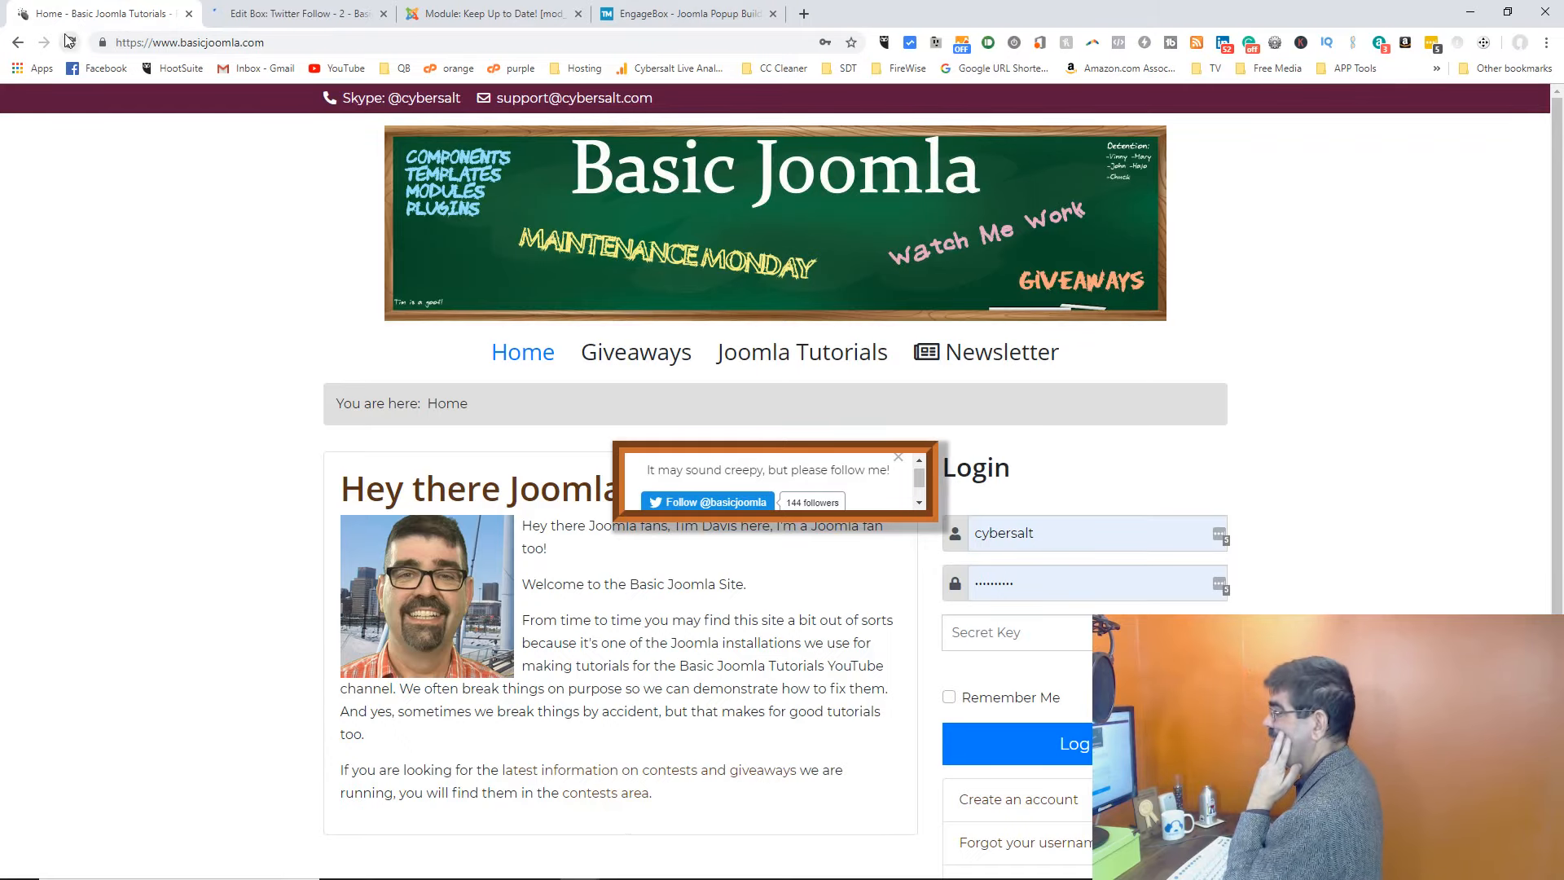
click(70, 42)
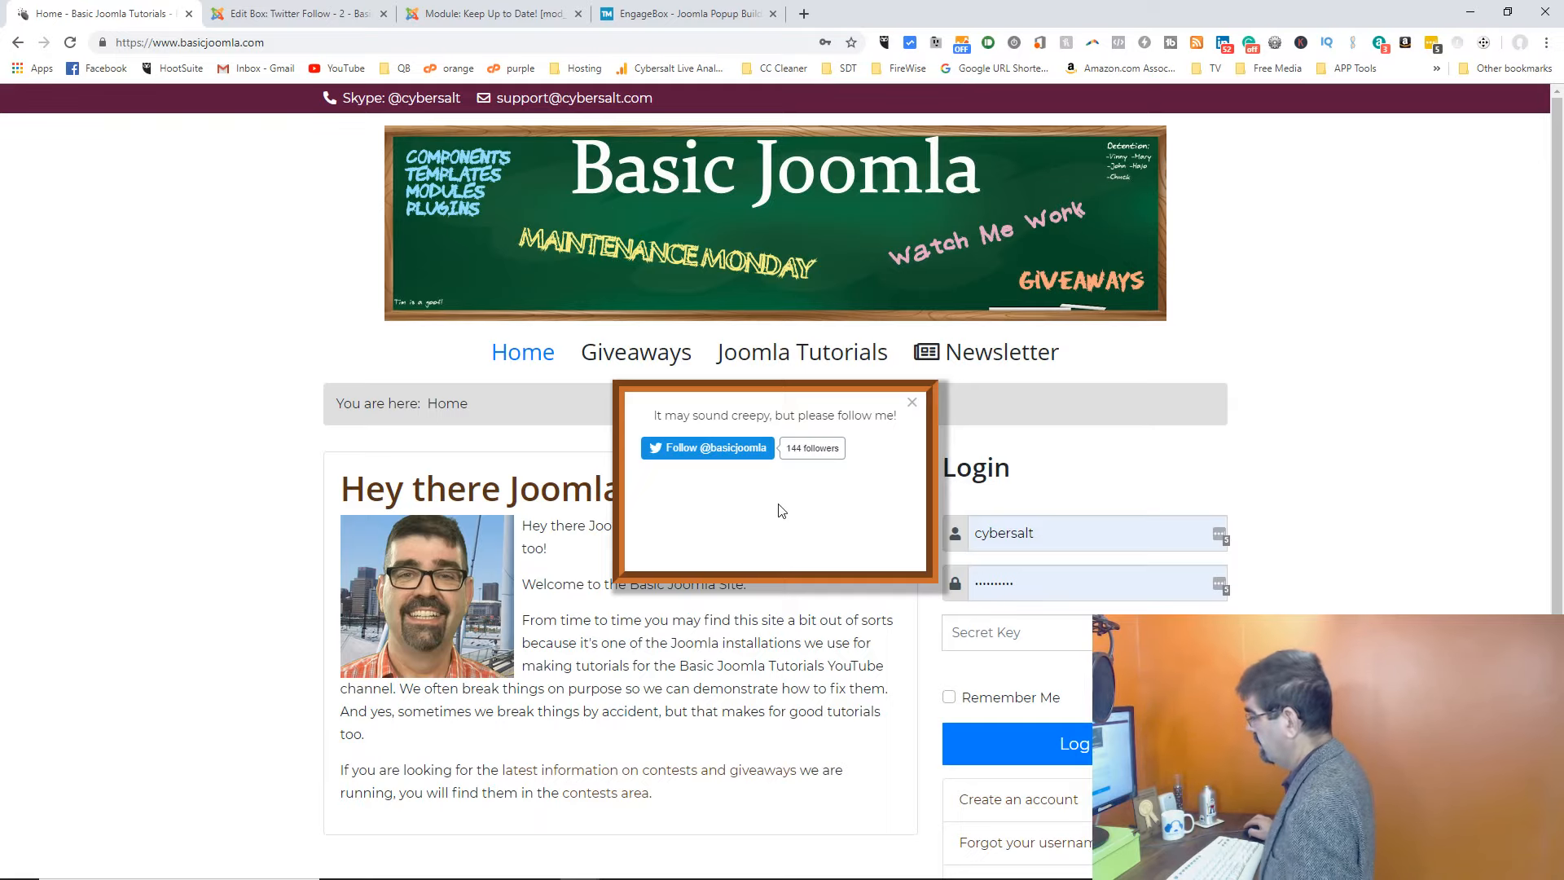
click(911, 403)
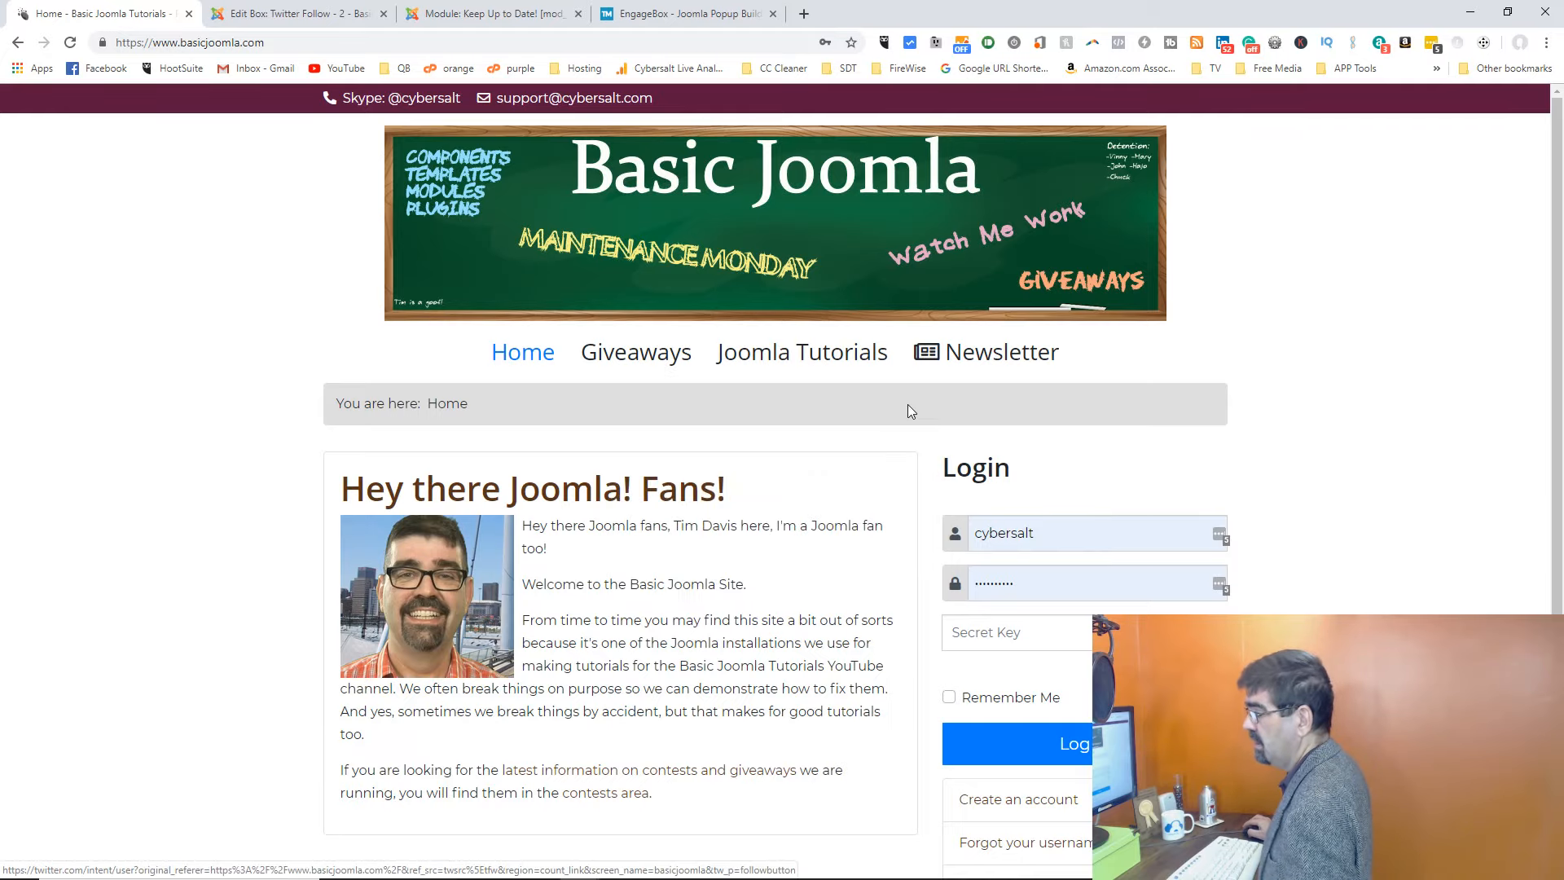
Step: Set both the width and the height of the Twitter Follow box to 100em
click(271, 16)
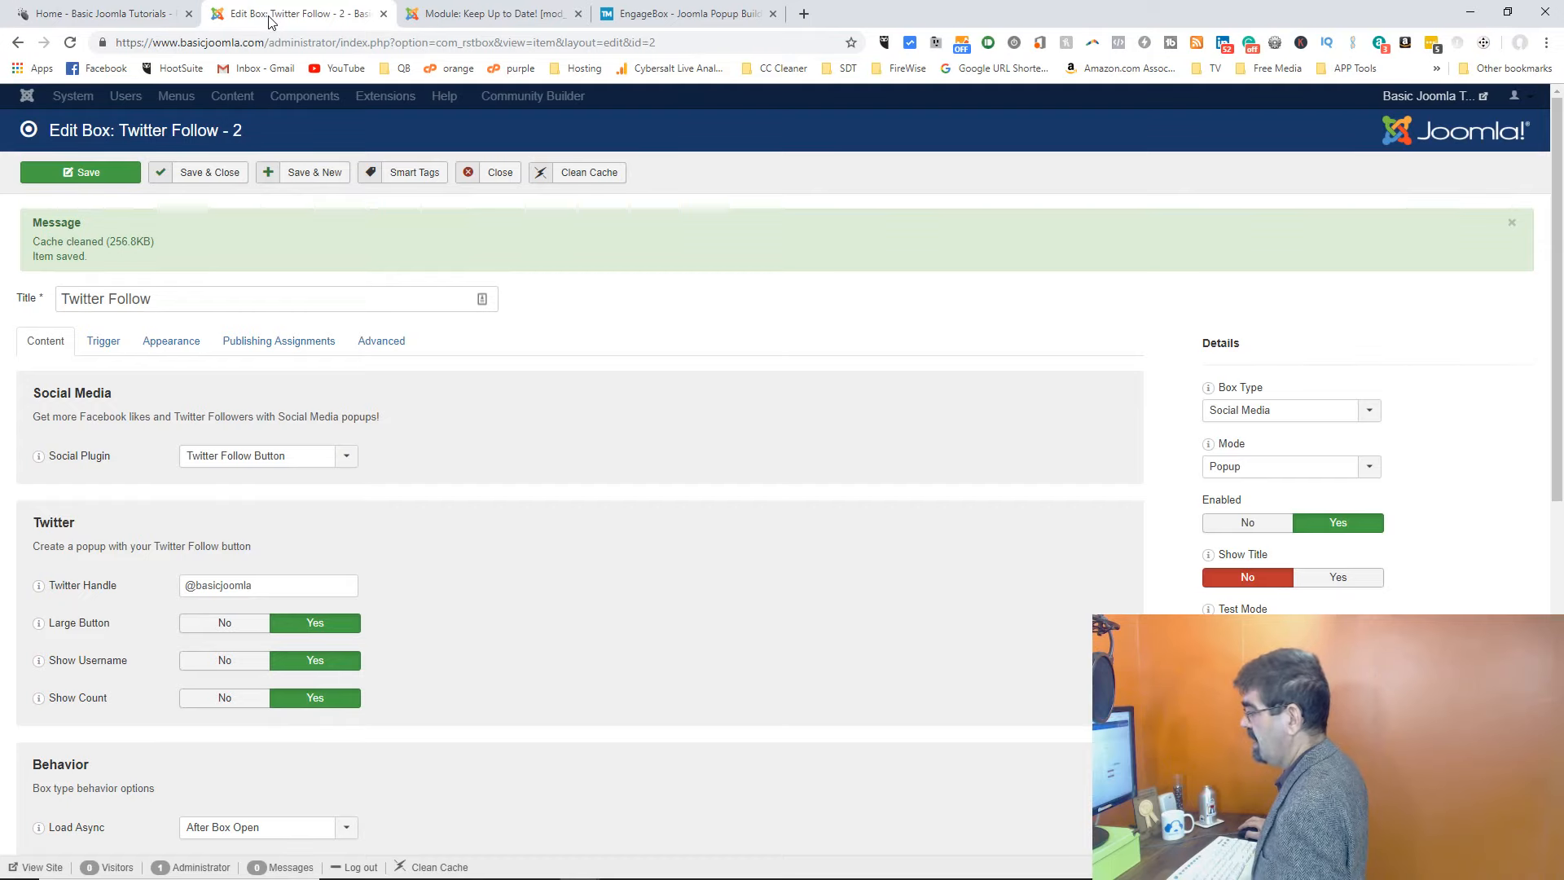
click(168, 343)
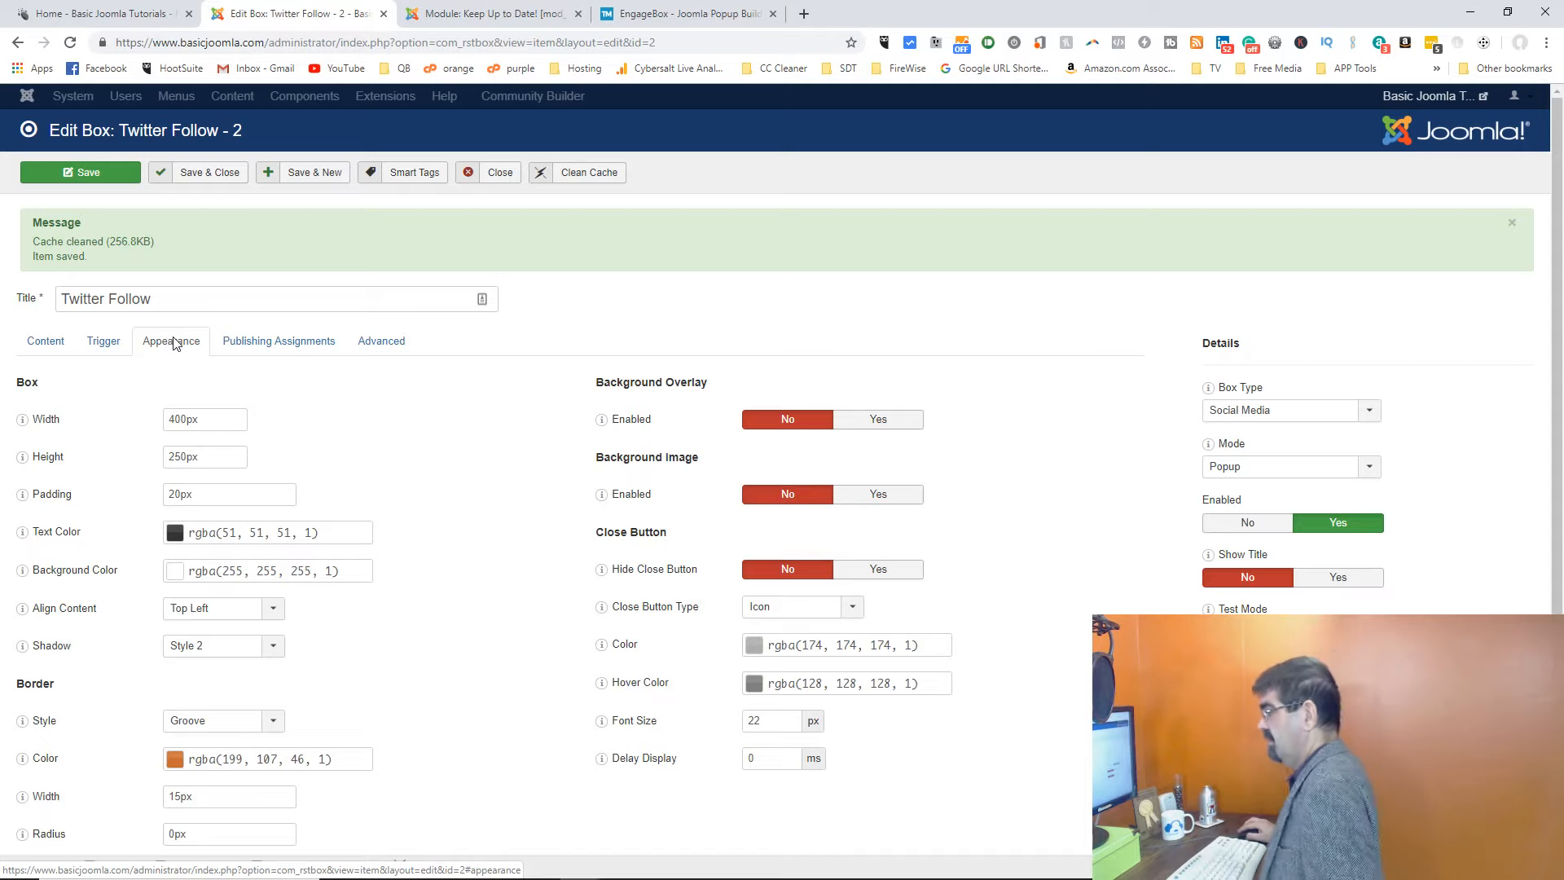
drag(185, 419, 202, 419)
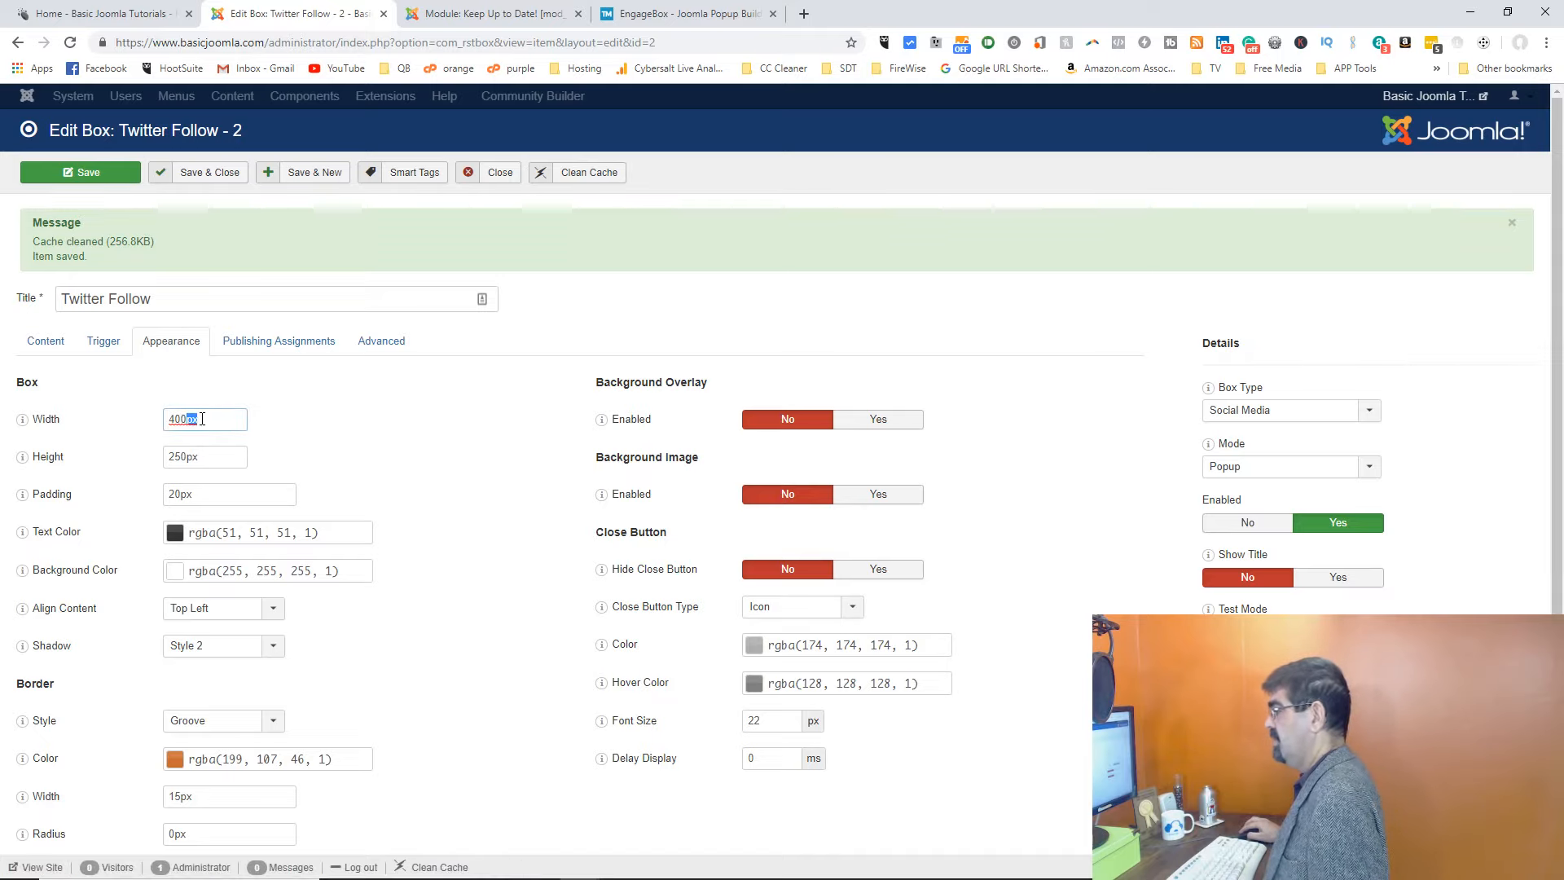
double_click(183, 421)
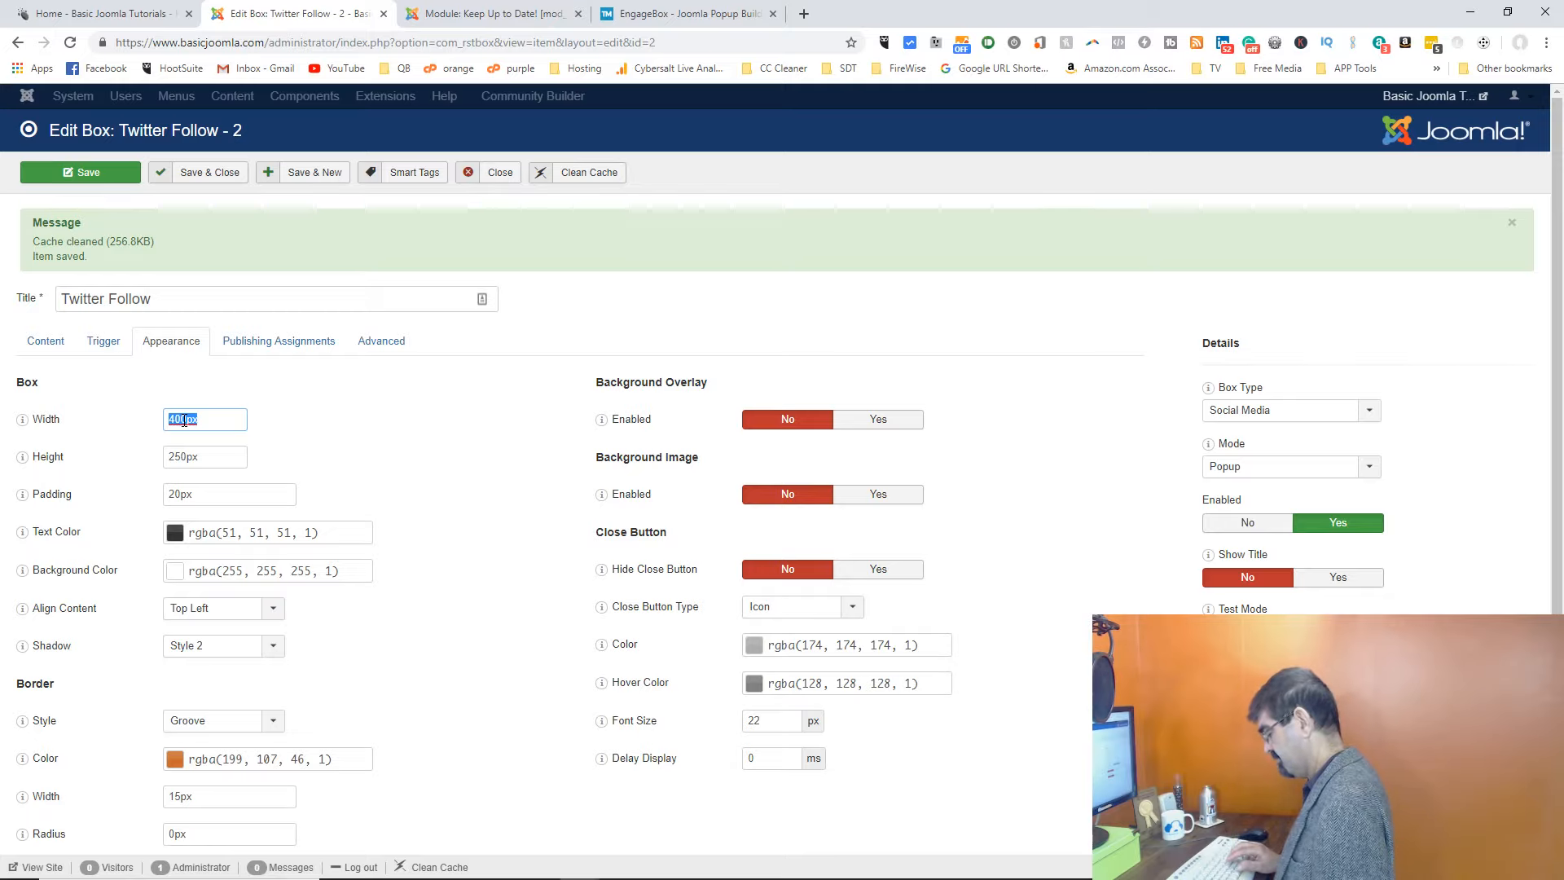
text(100)
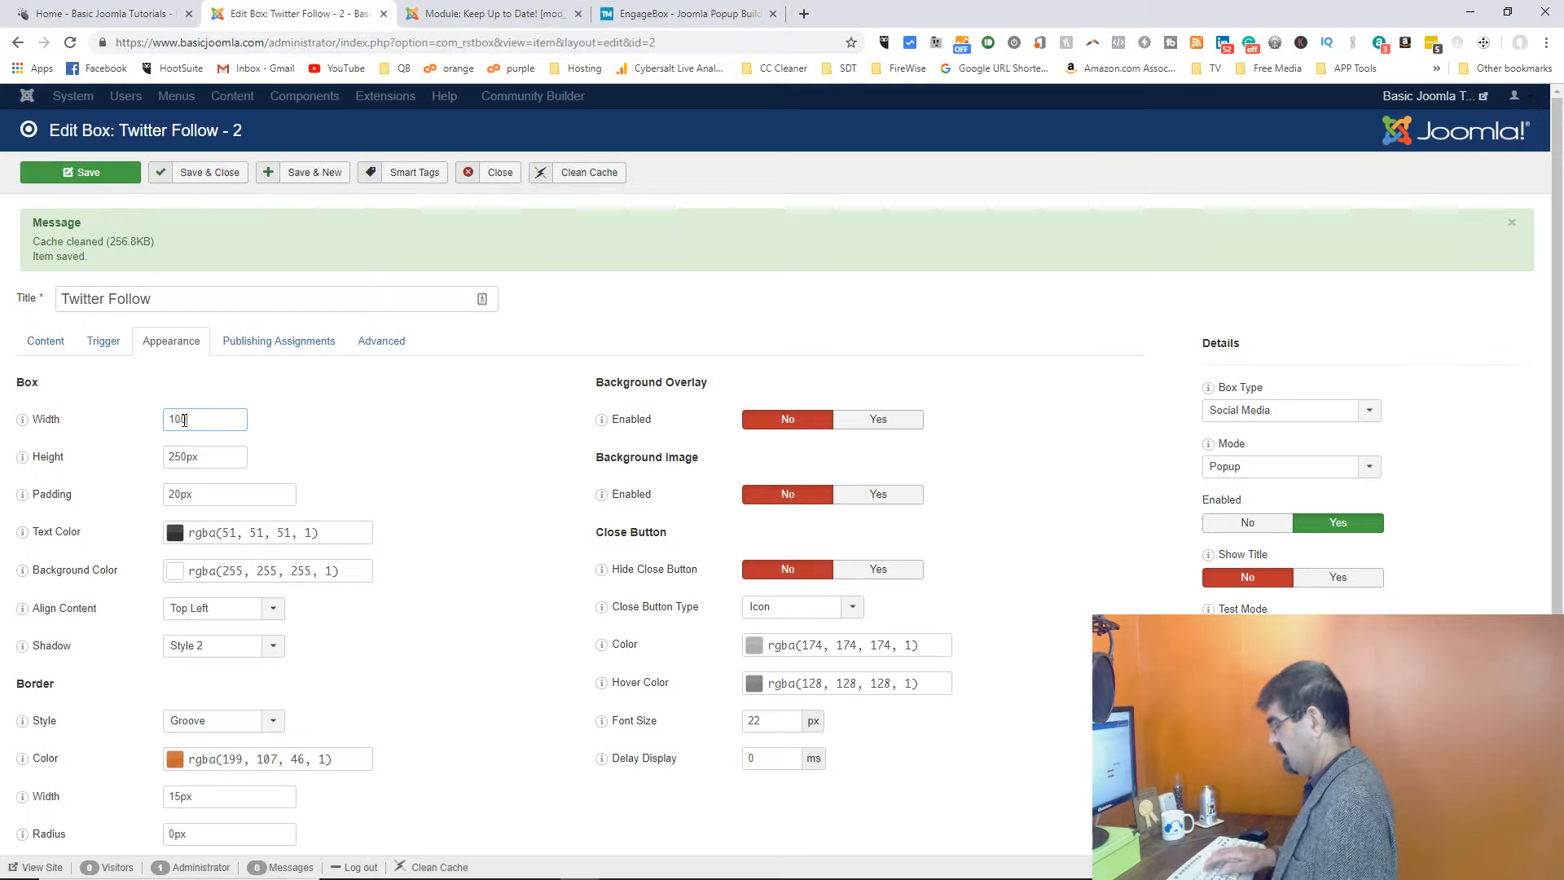
key(Tab)
text(100)
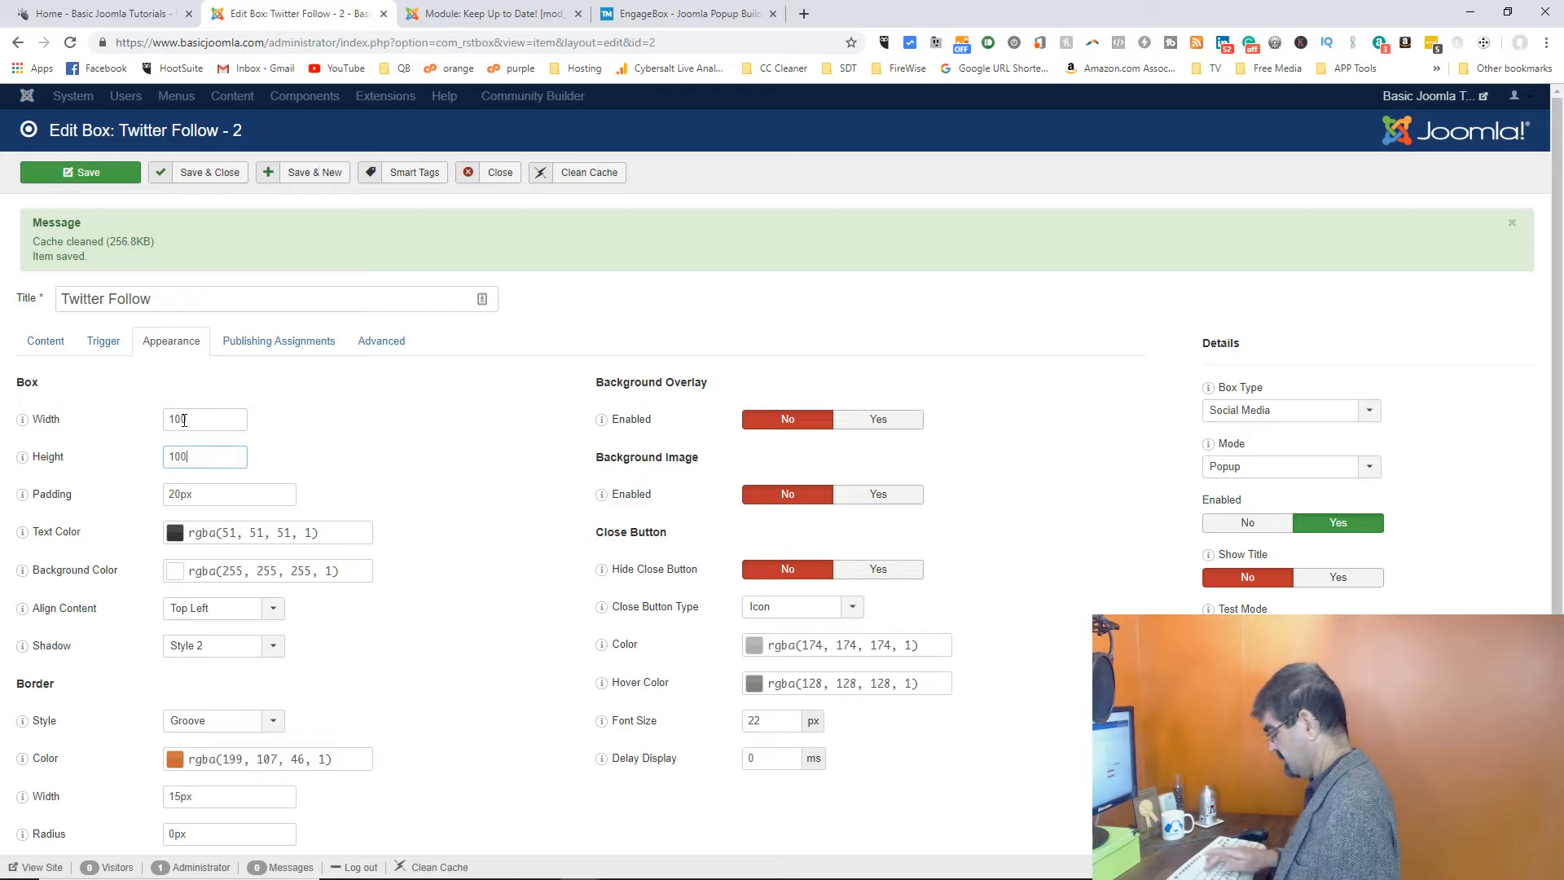
text(em)
key(shift+Tab)
click(184, 420)
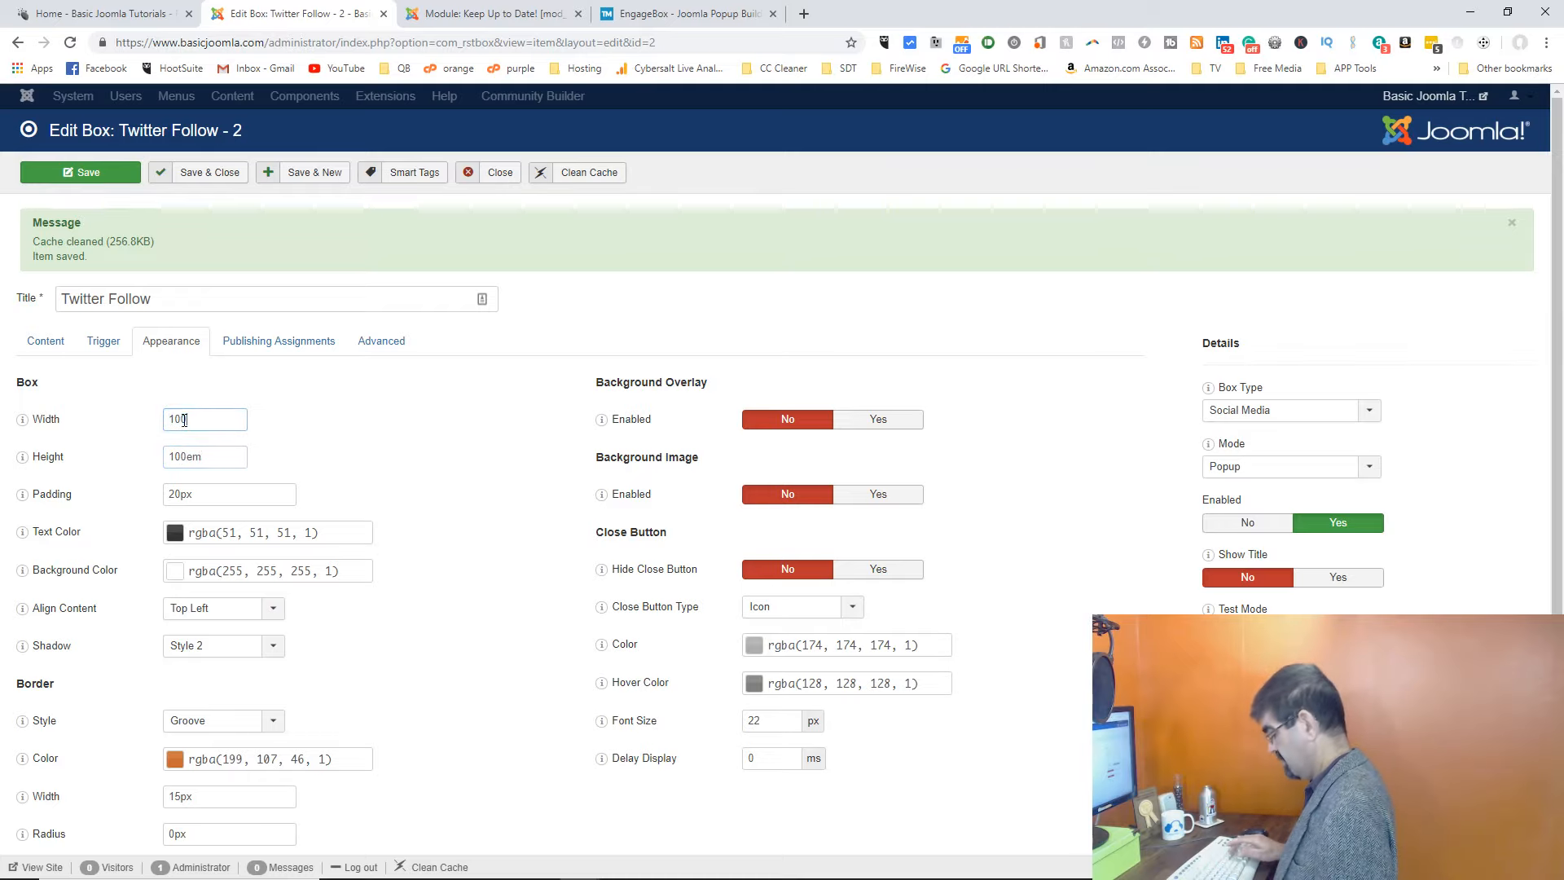
text(em)
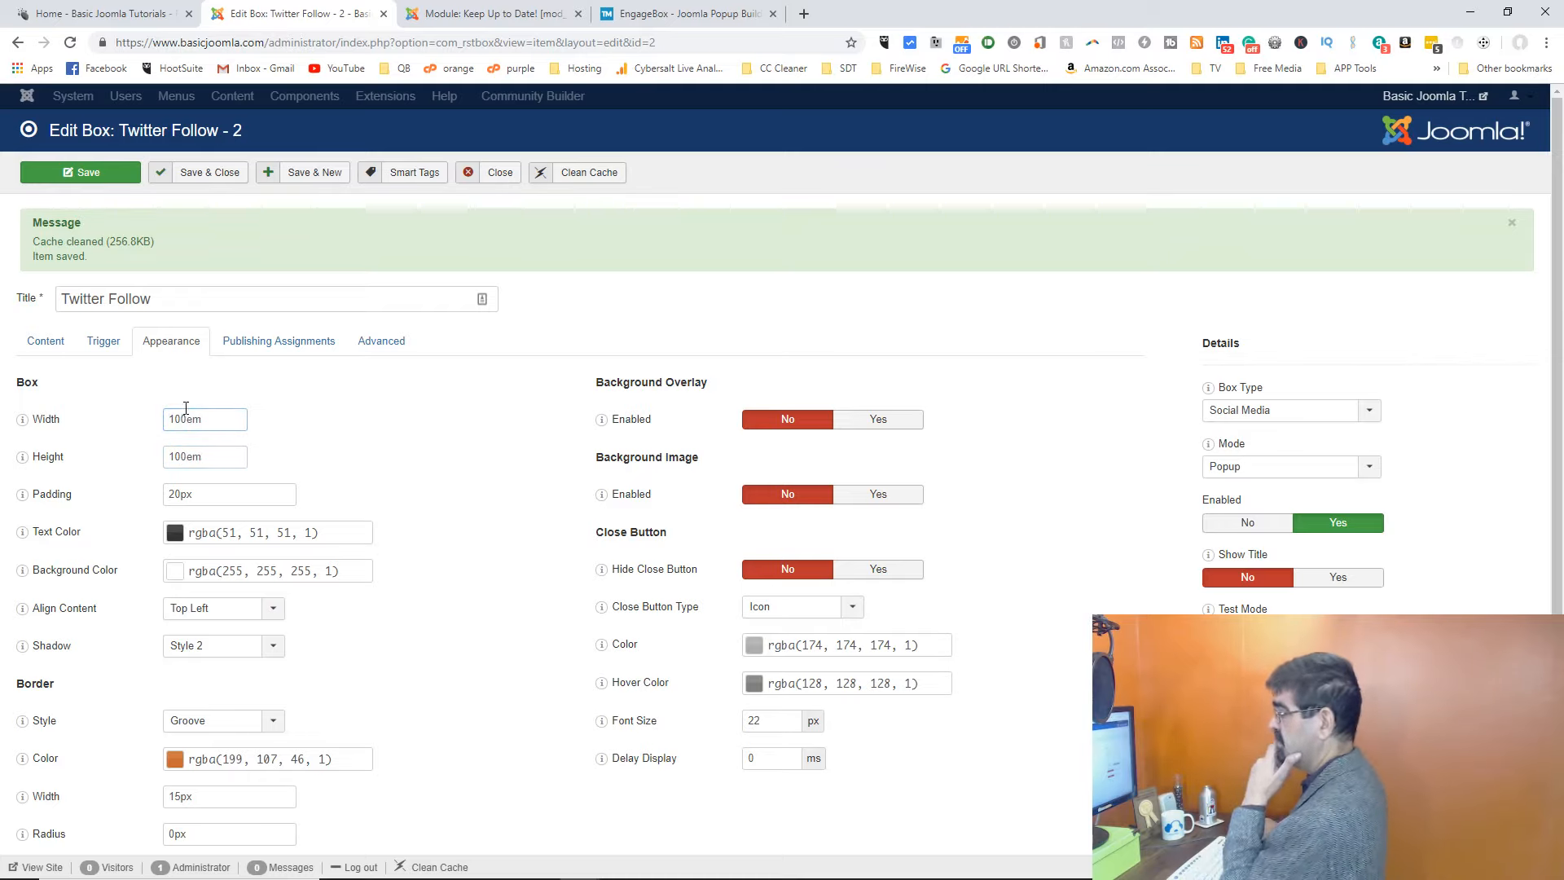
Step: Save the box with its em-based dimensions and reload the home page to test the popup
click(124, 174)
click(114, 23)
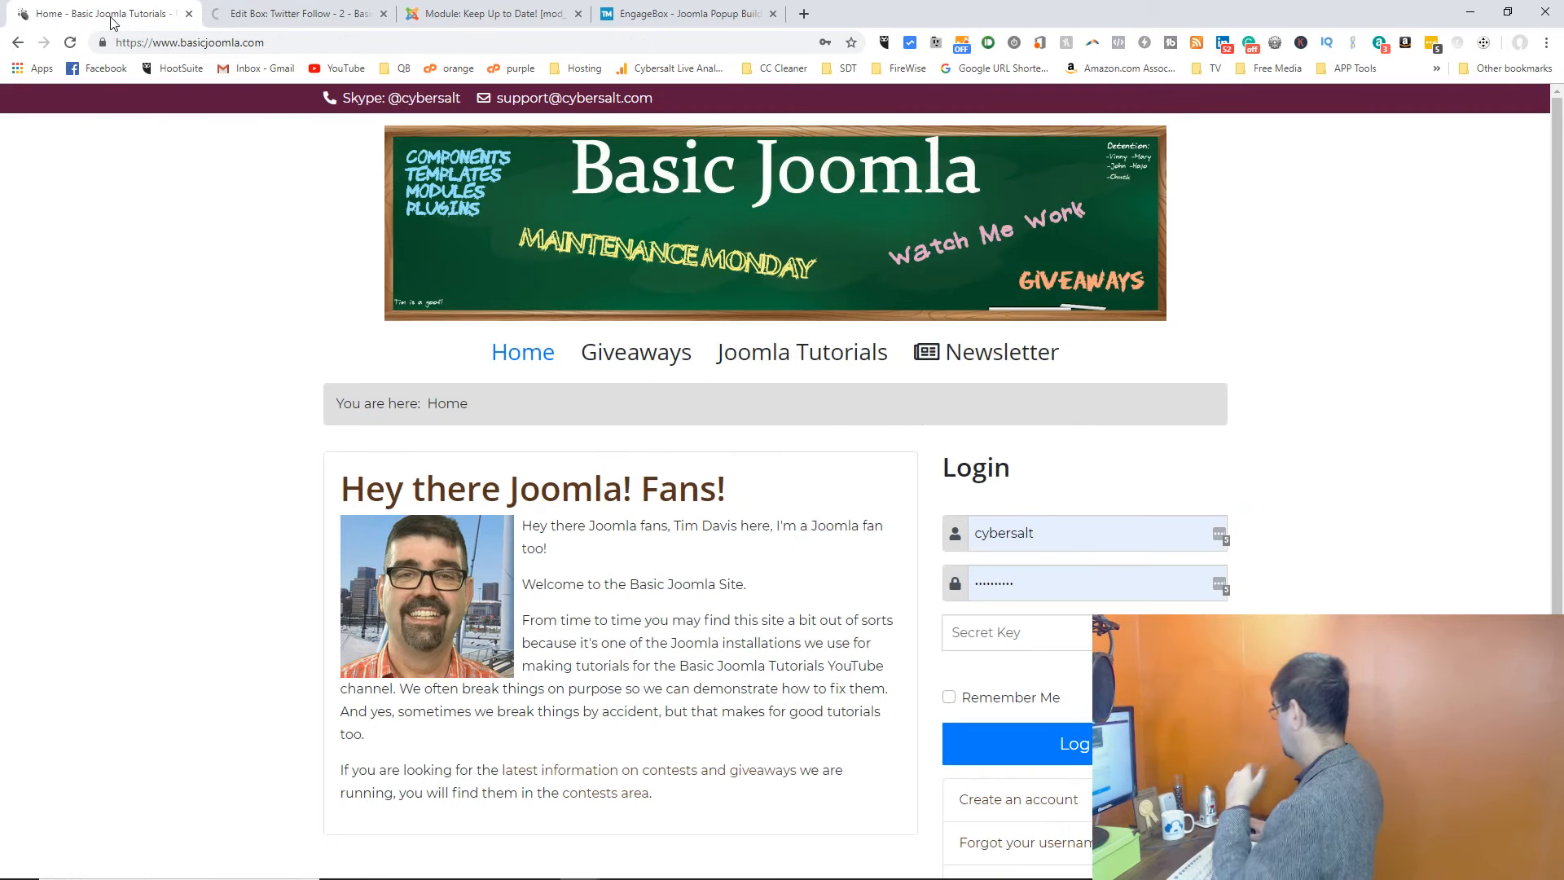
key(F5)
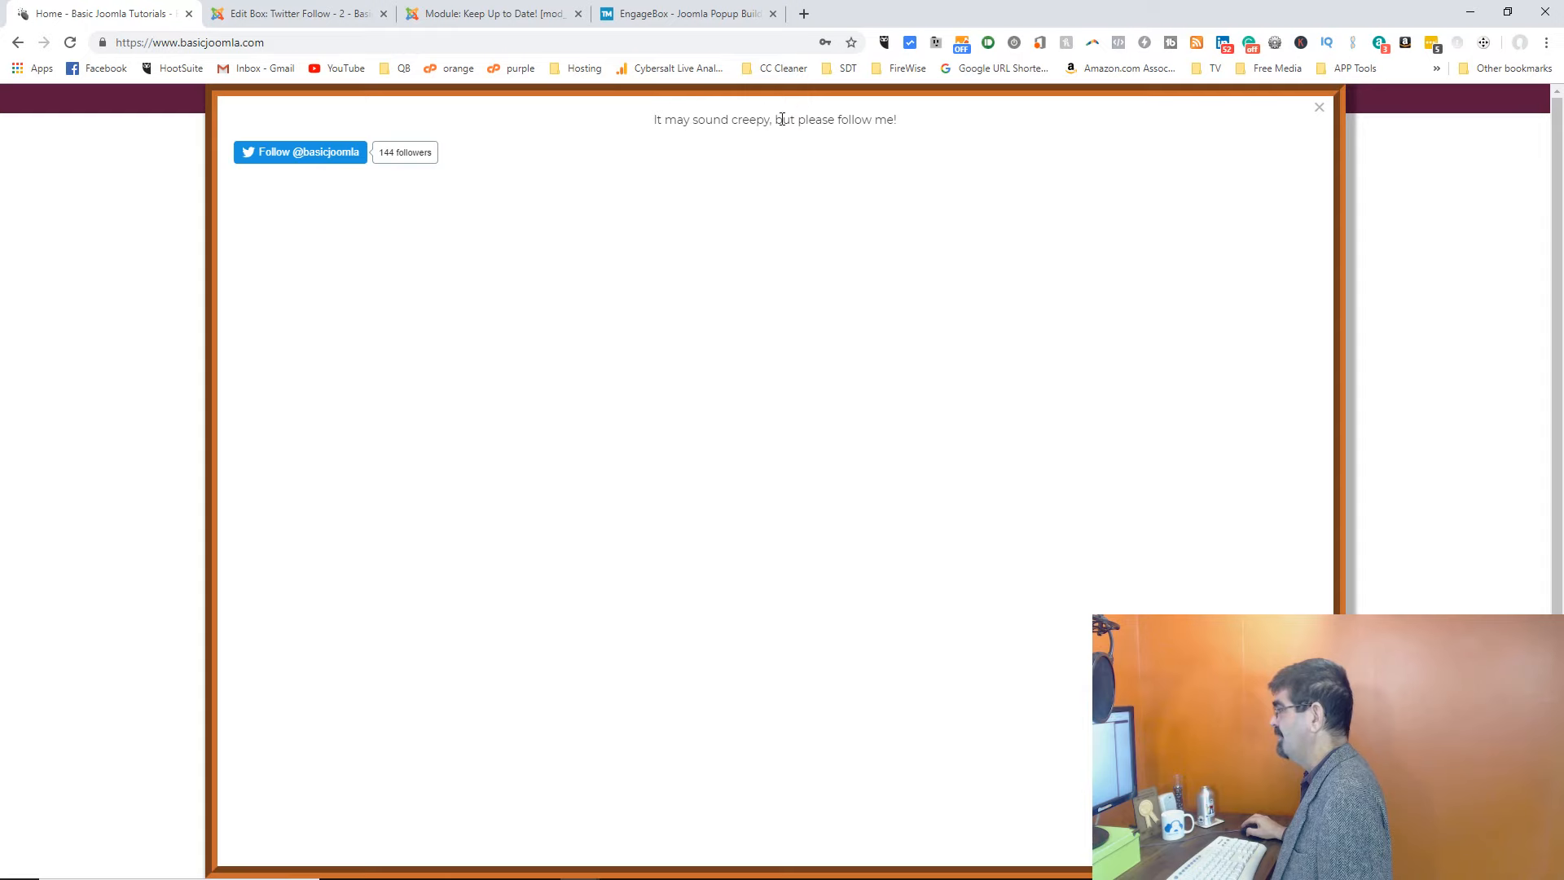
Step: Set the Twitter Follow box's width to 50em and its height to 10em
click(321, 17)
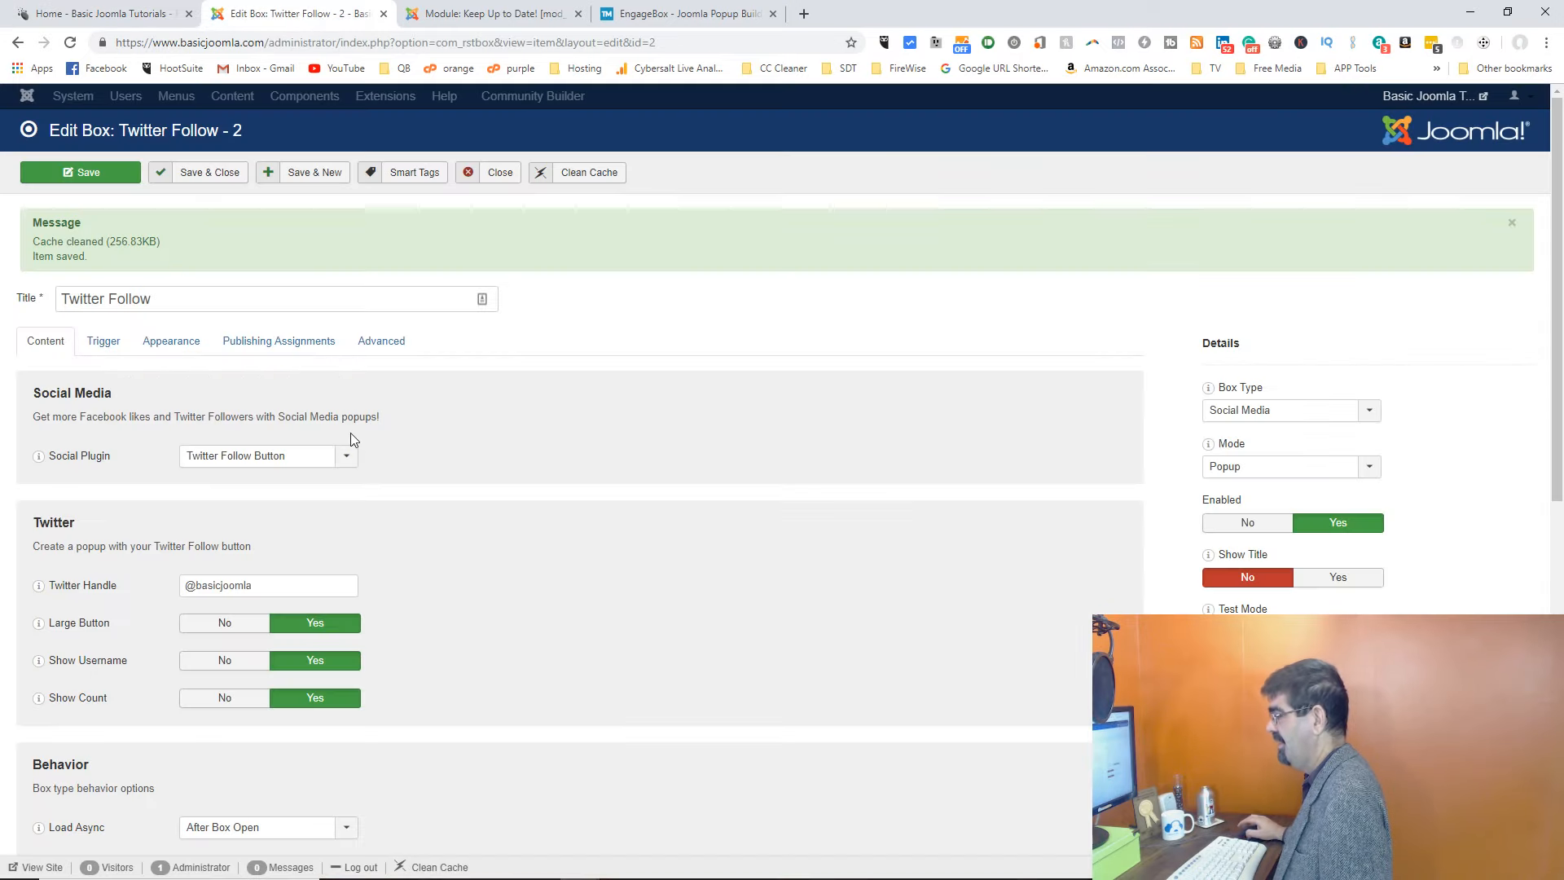
click(179, 344)
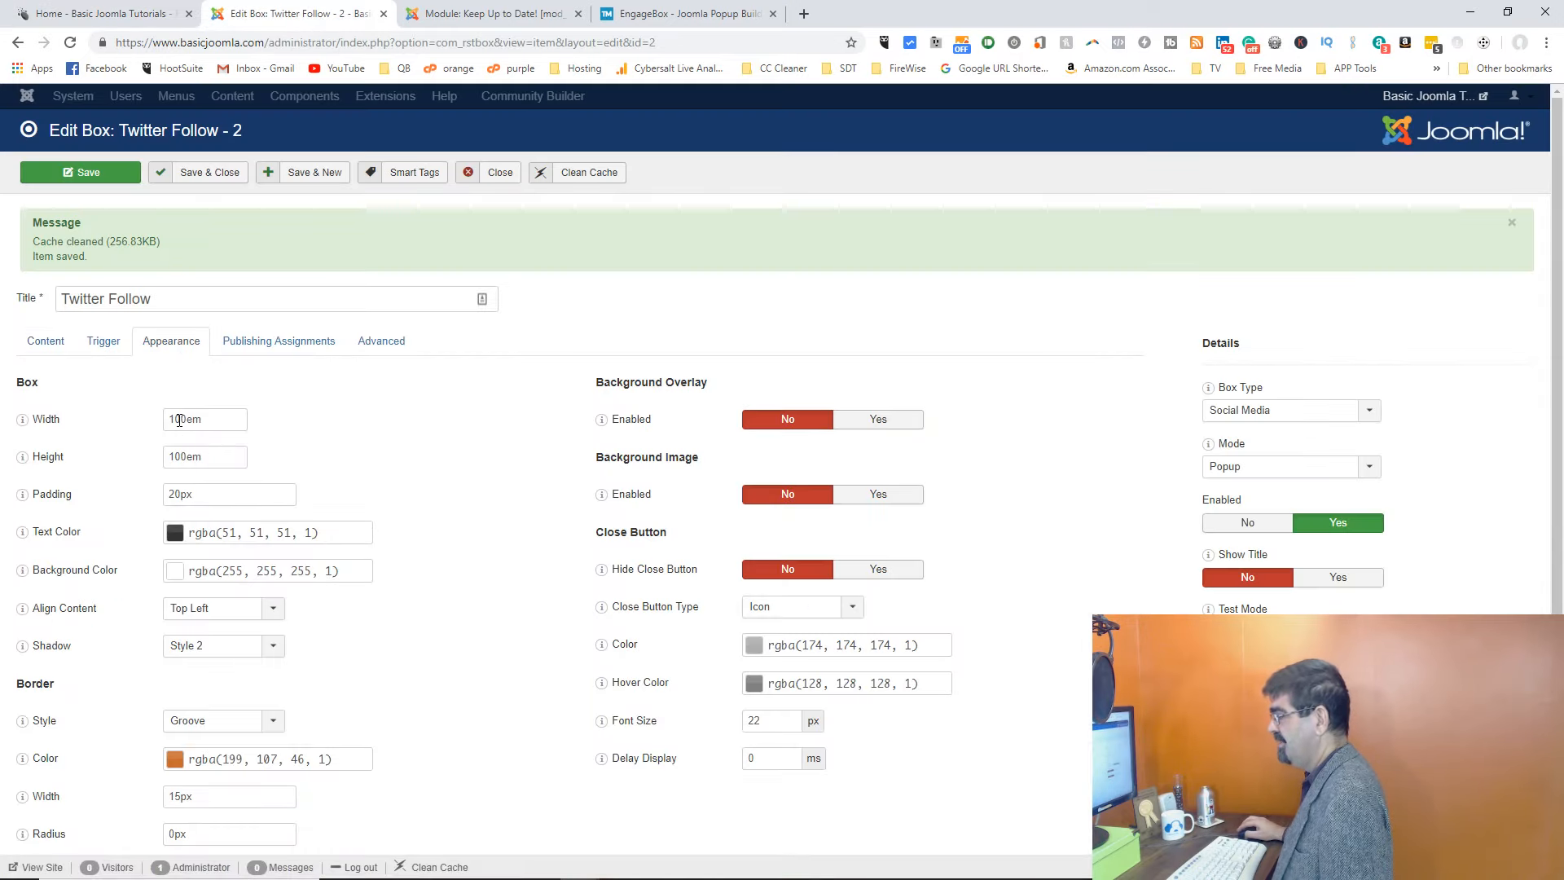
drag(177, 419, 151, 425)
text(5)
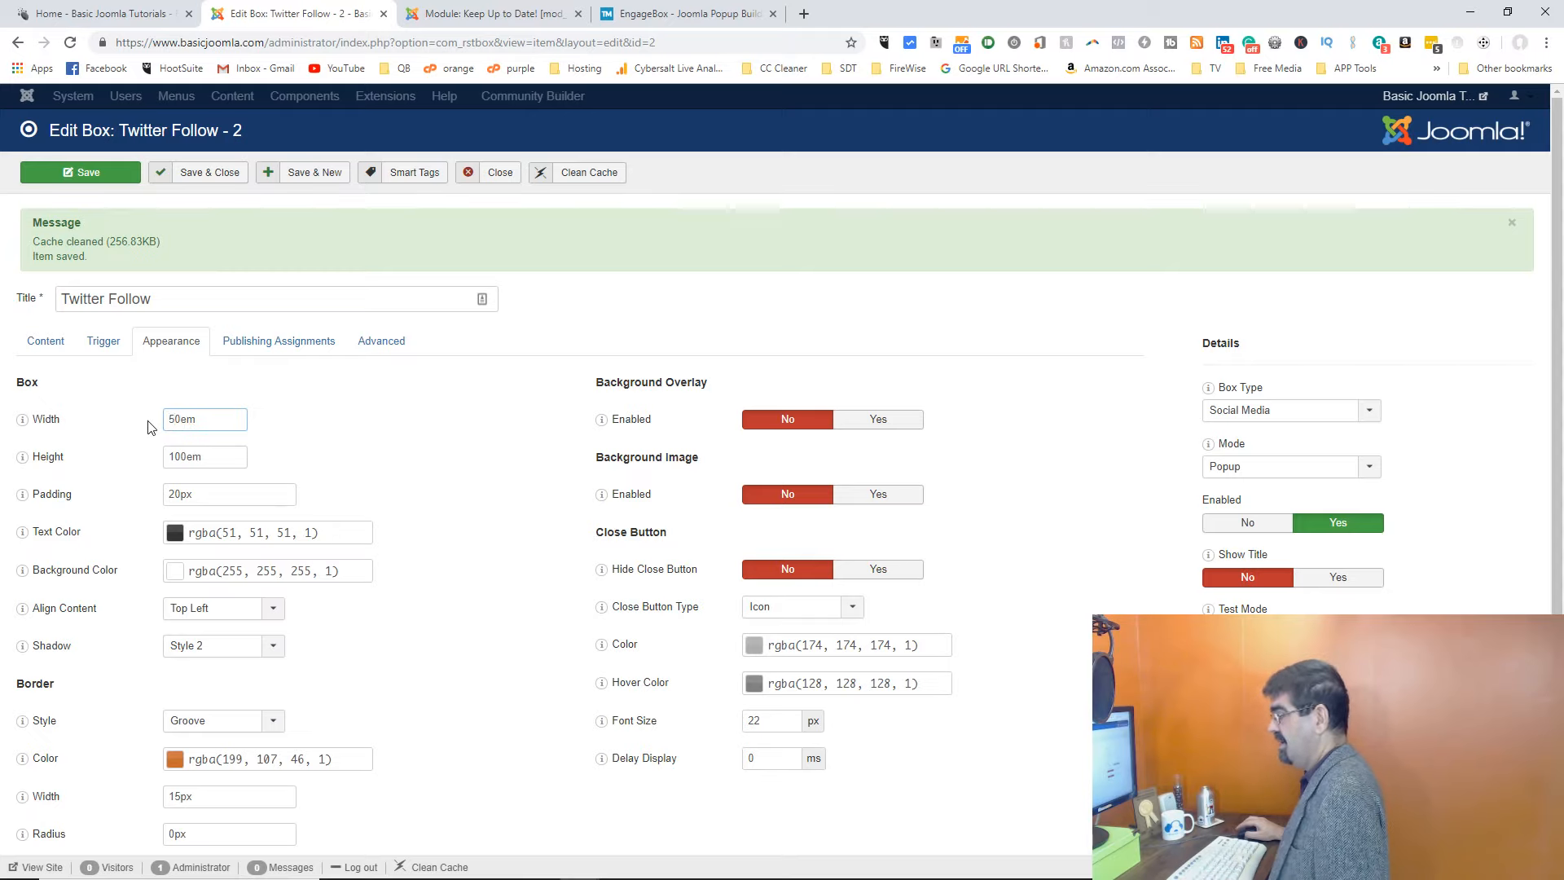
click(181, 456)
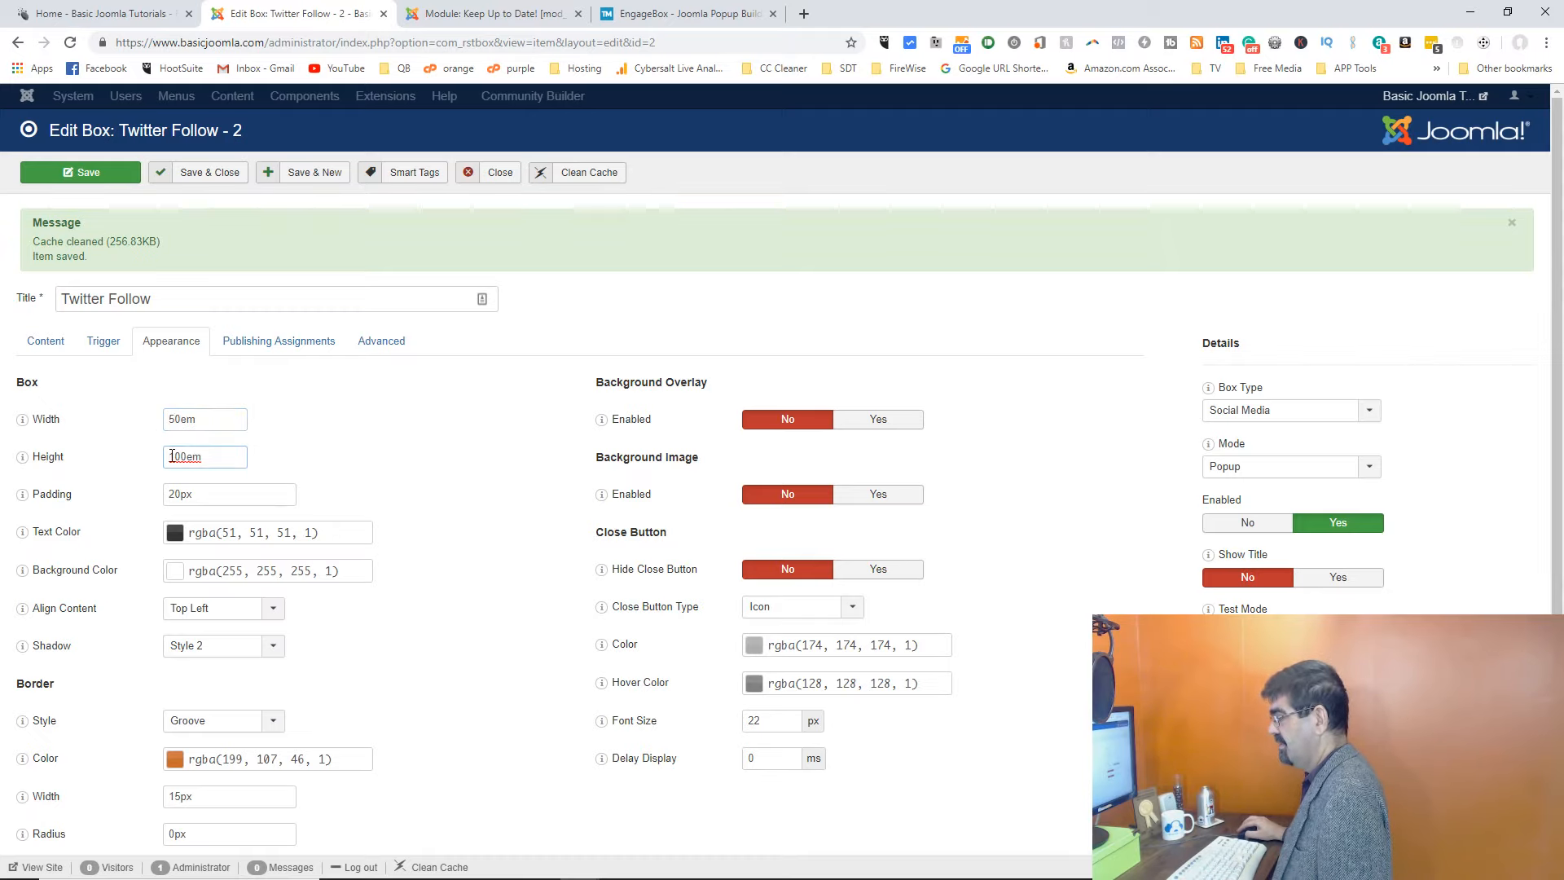
text(1)
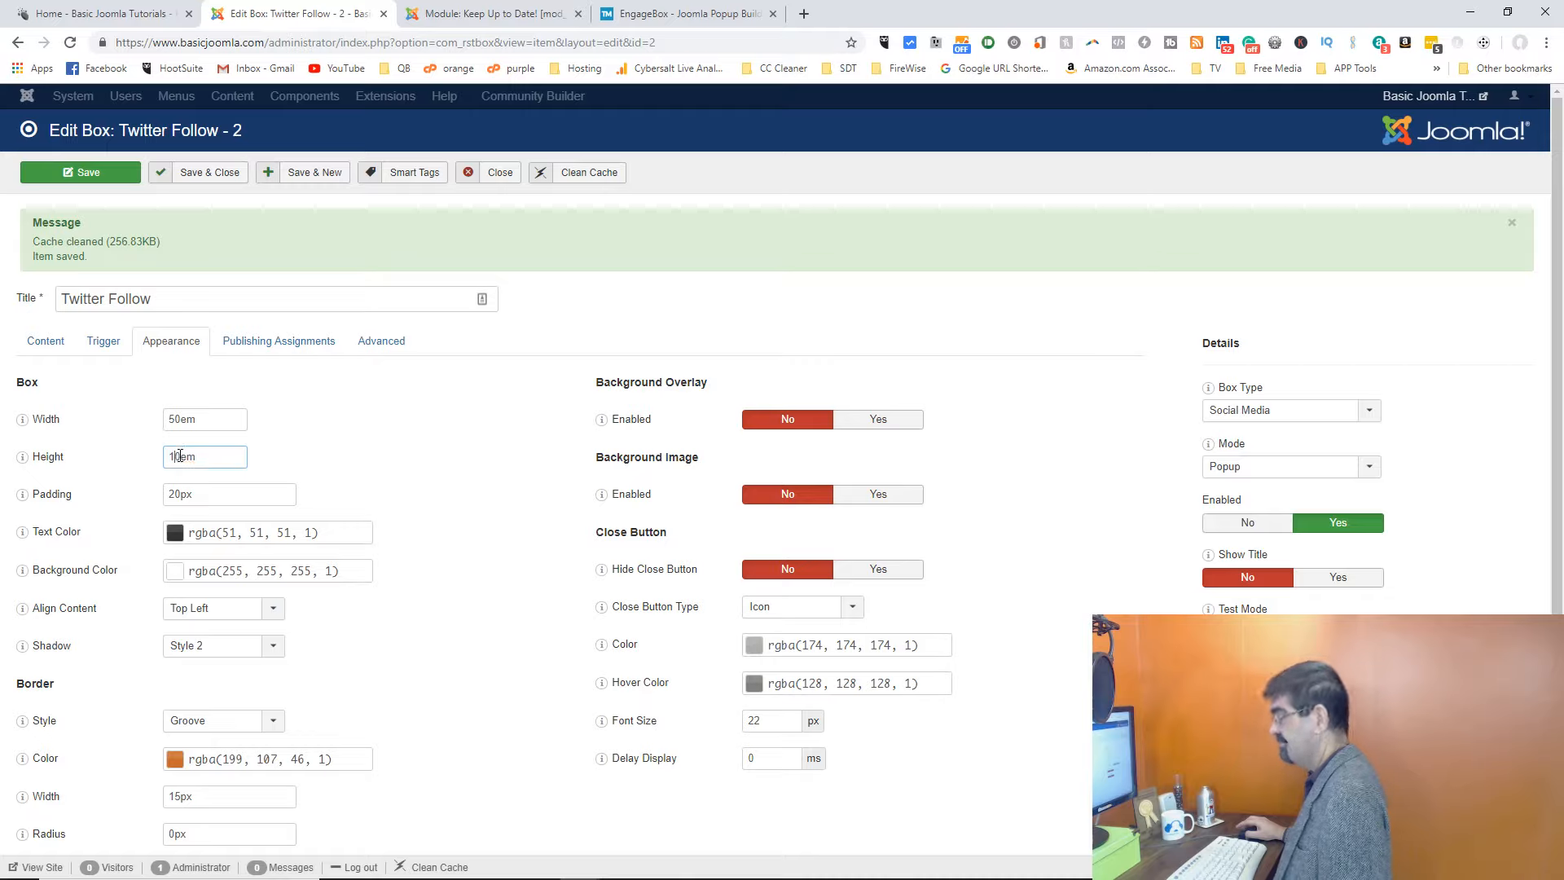
Step: Save the Twitter Follow box at its reduced em size and reload the home page to test the popup
click(89, 172)
click(85, 16)
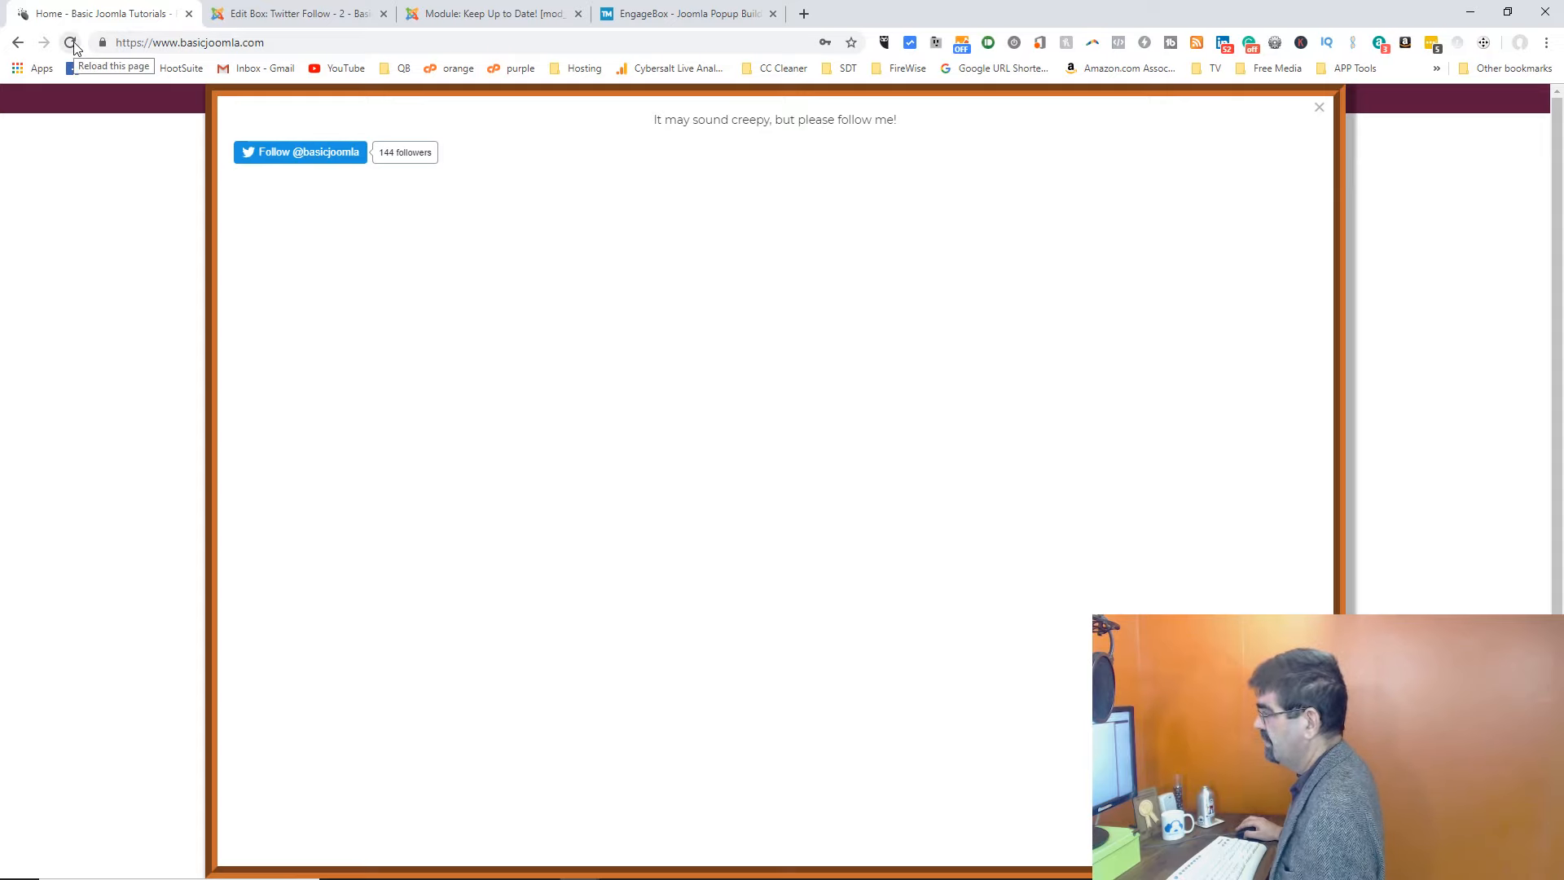
click(71, 43)
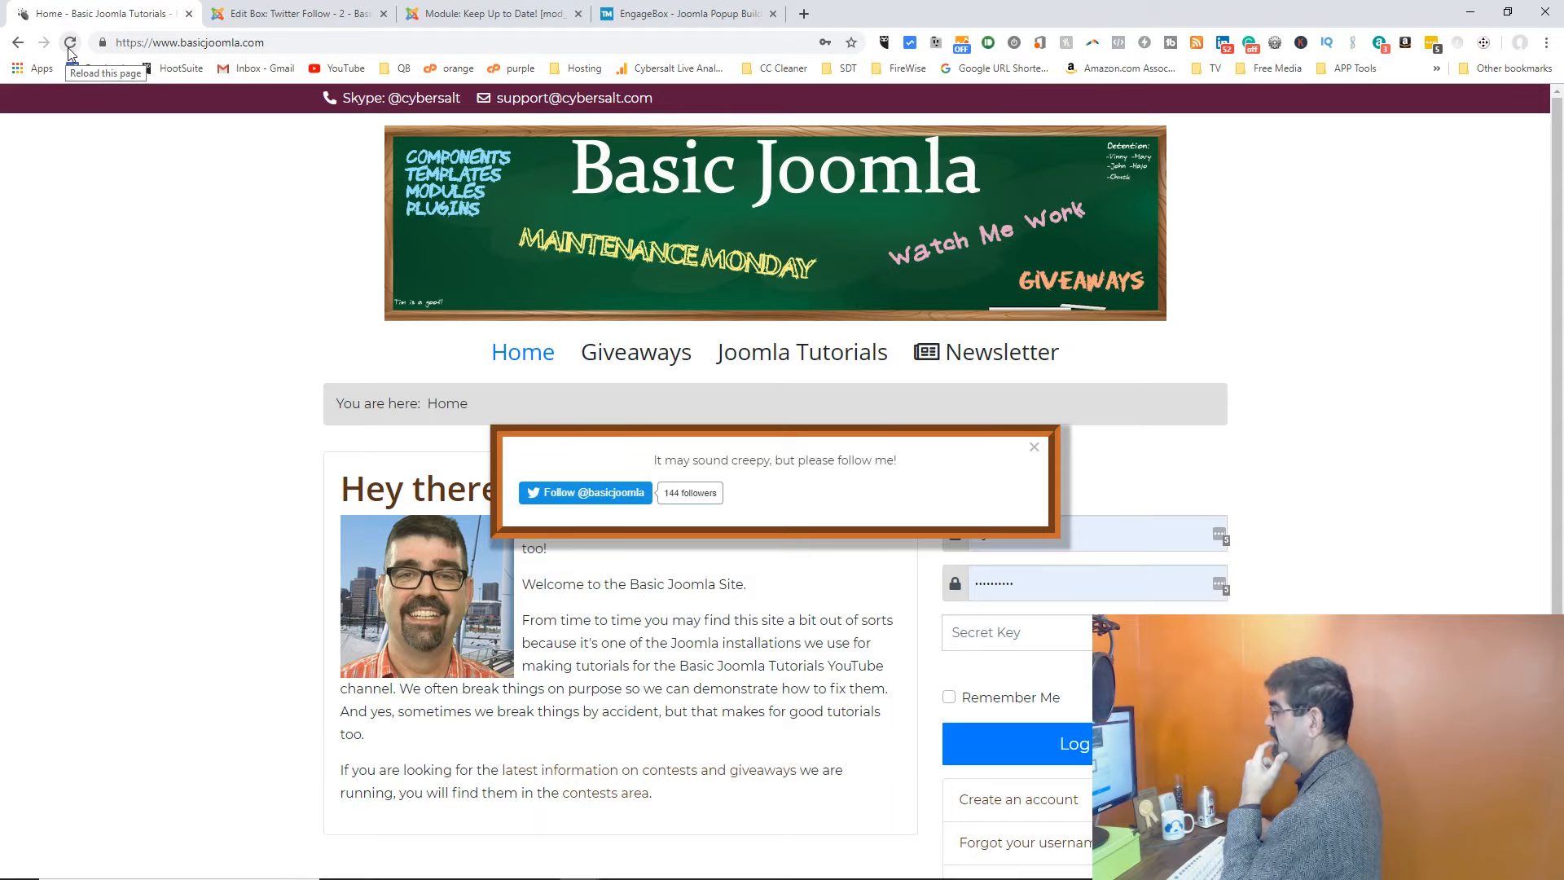
Step: Review the Twitter Follow box's appearance settings and compare them with the popup on the home page
click(267, 17)
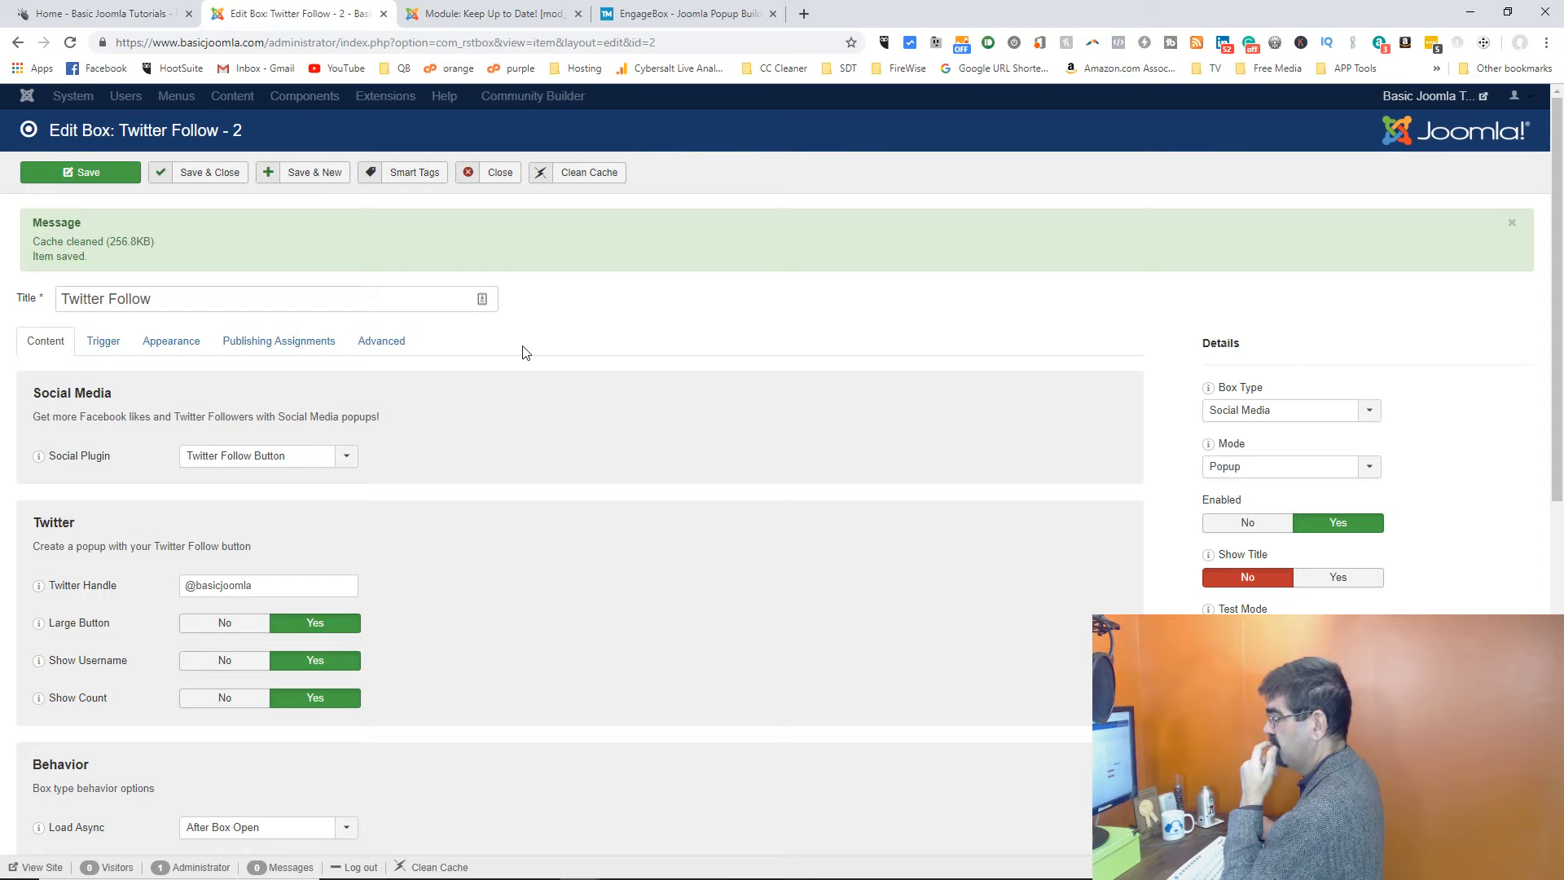
click(180, 345)
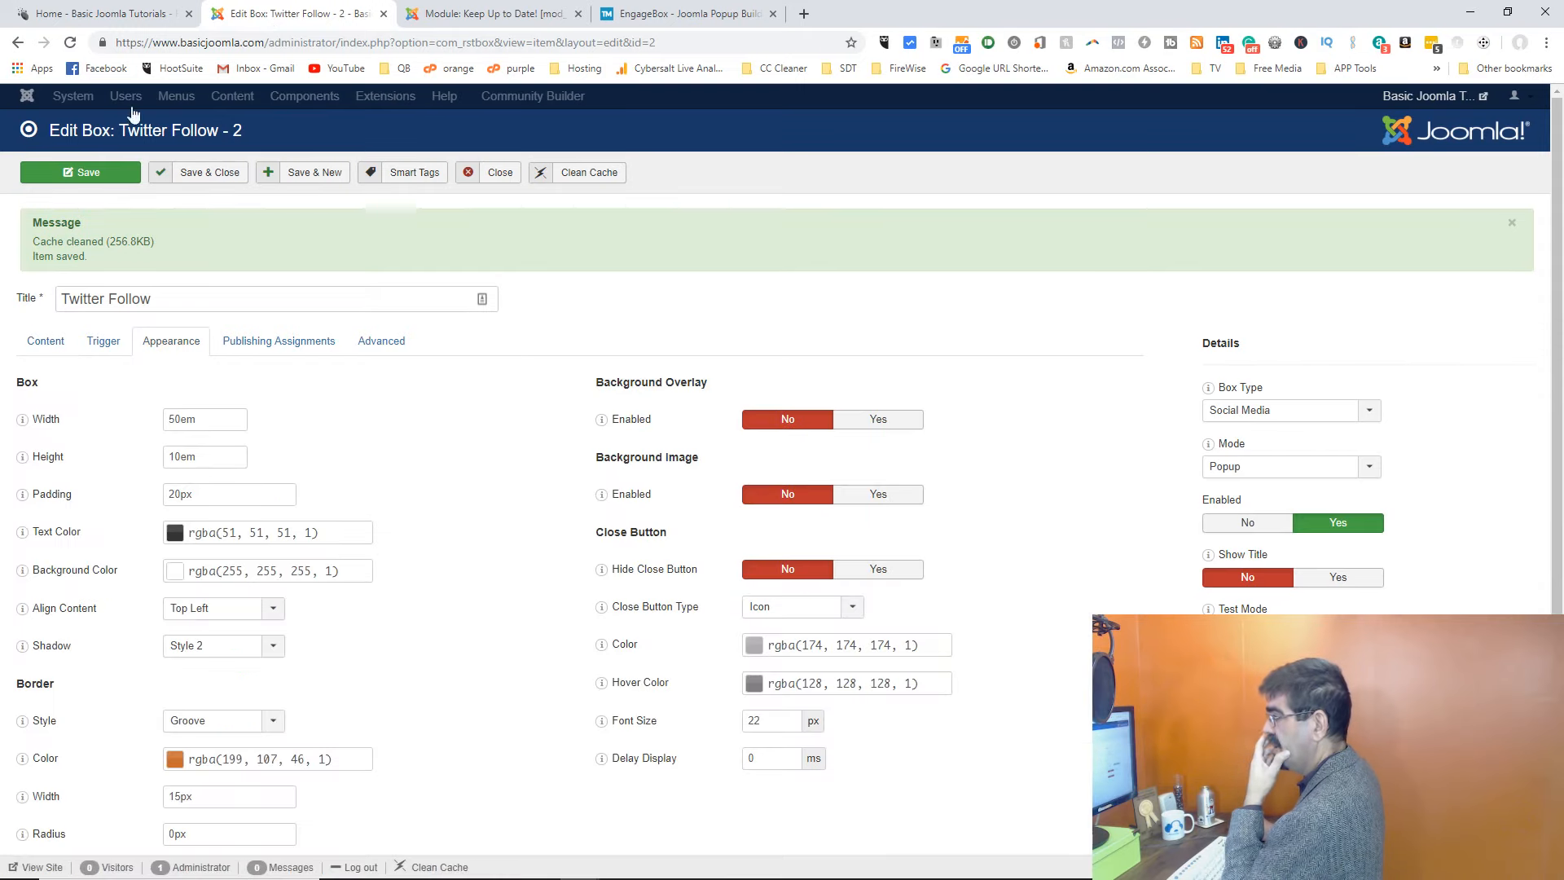
click(108, 16)
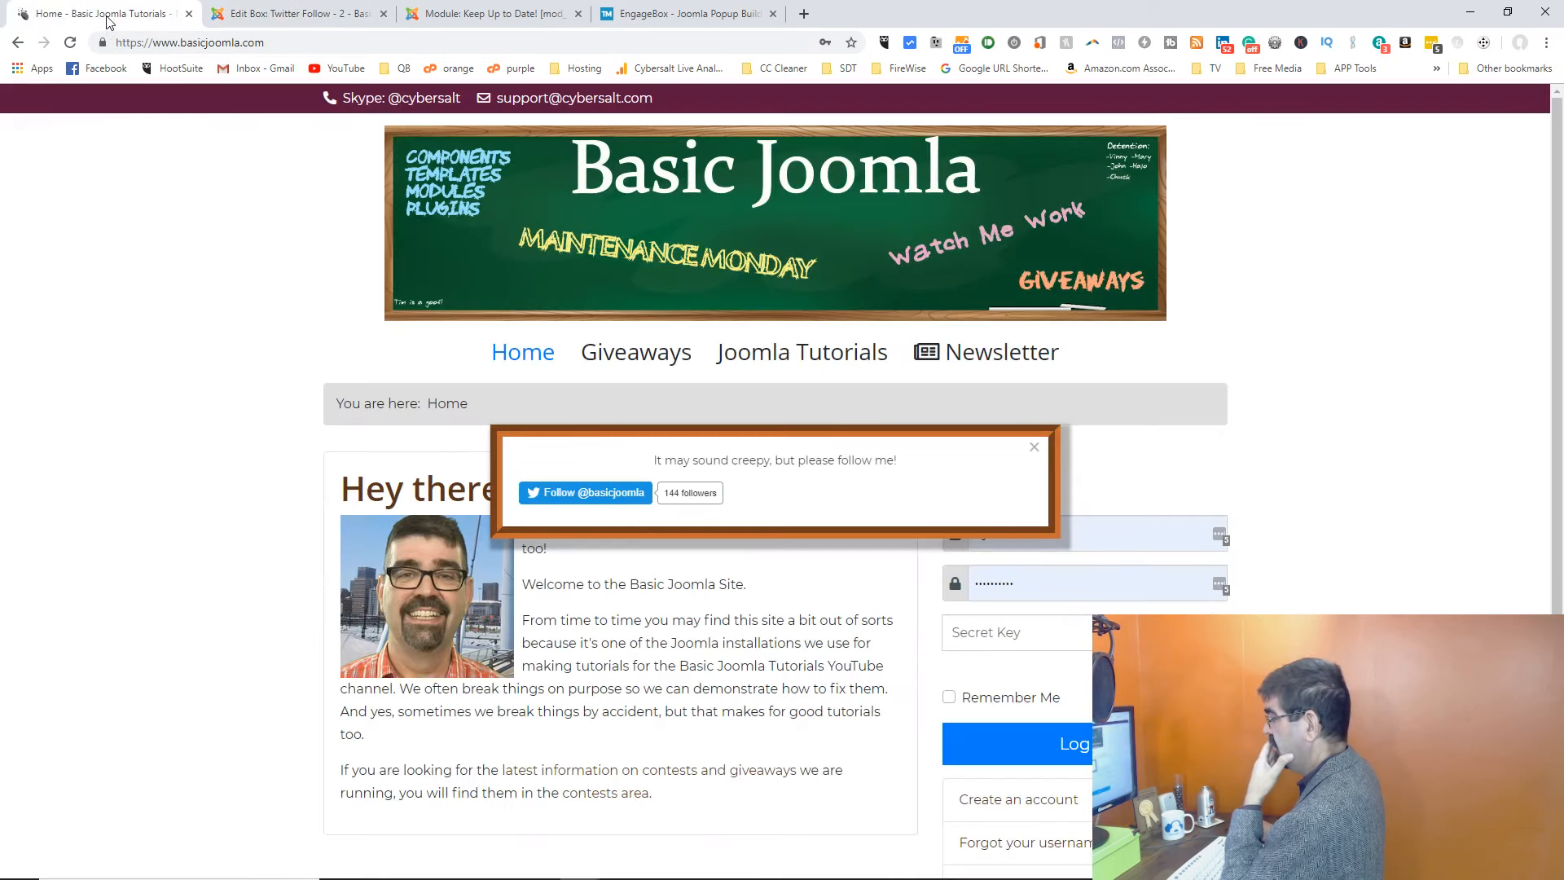
Step: Set the Twitter Follow box's width to 35em and look over its trigger and content settings
click(284, 16)
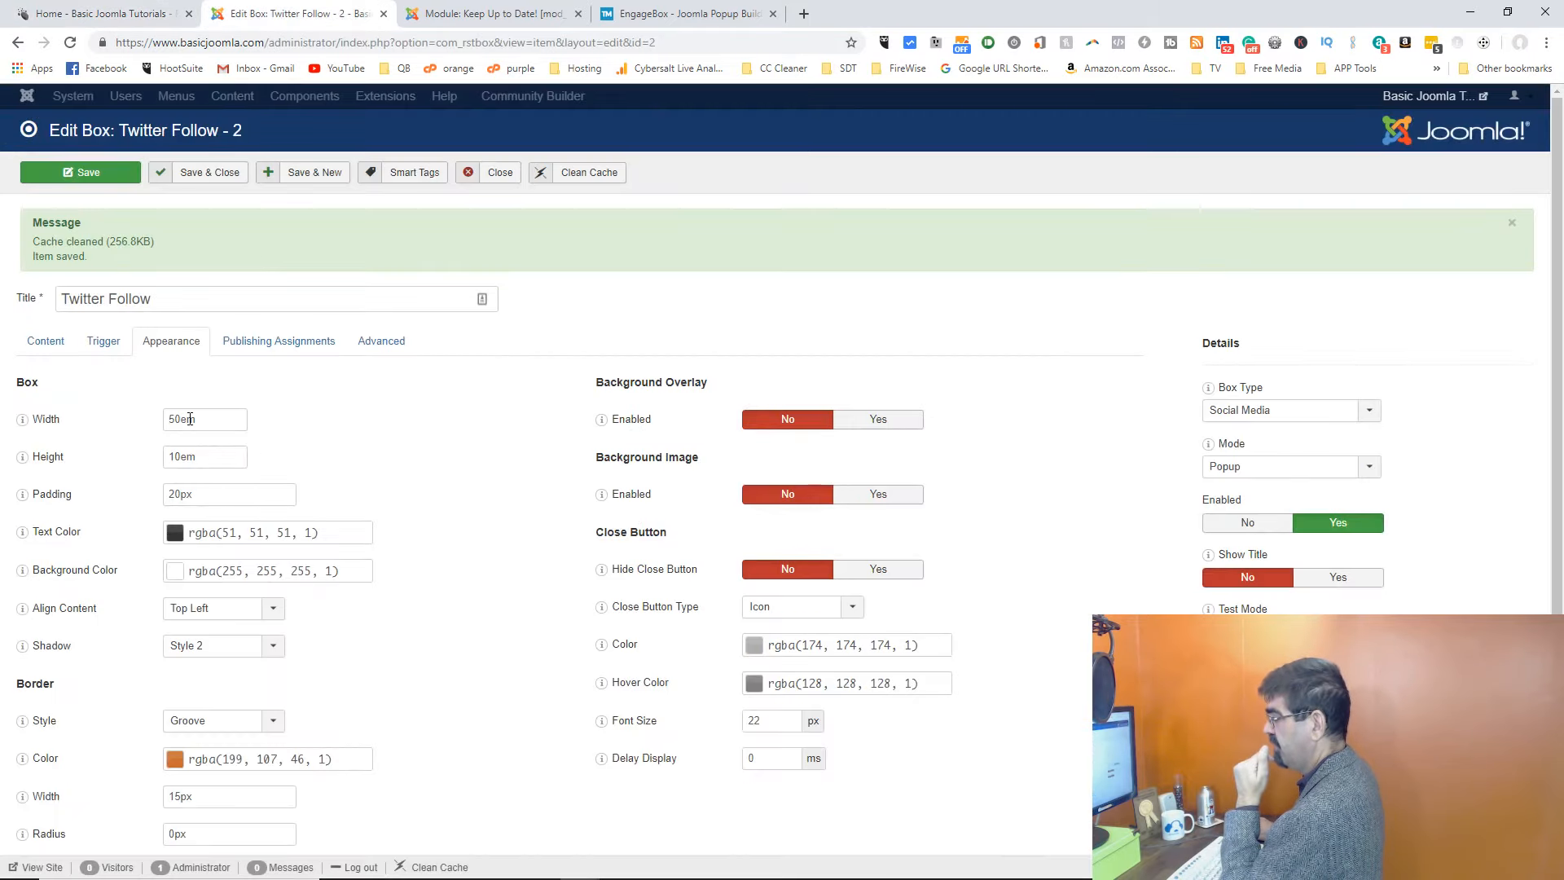
drag(179, 418, 162, 419)
text(3)
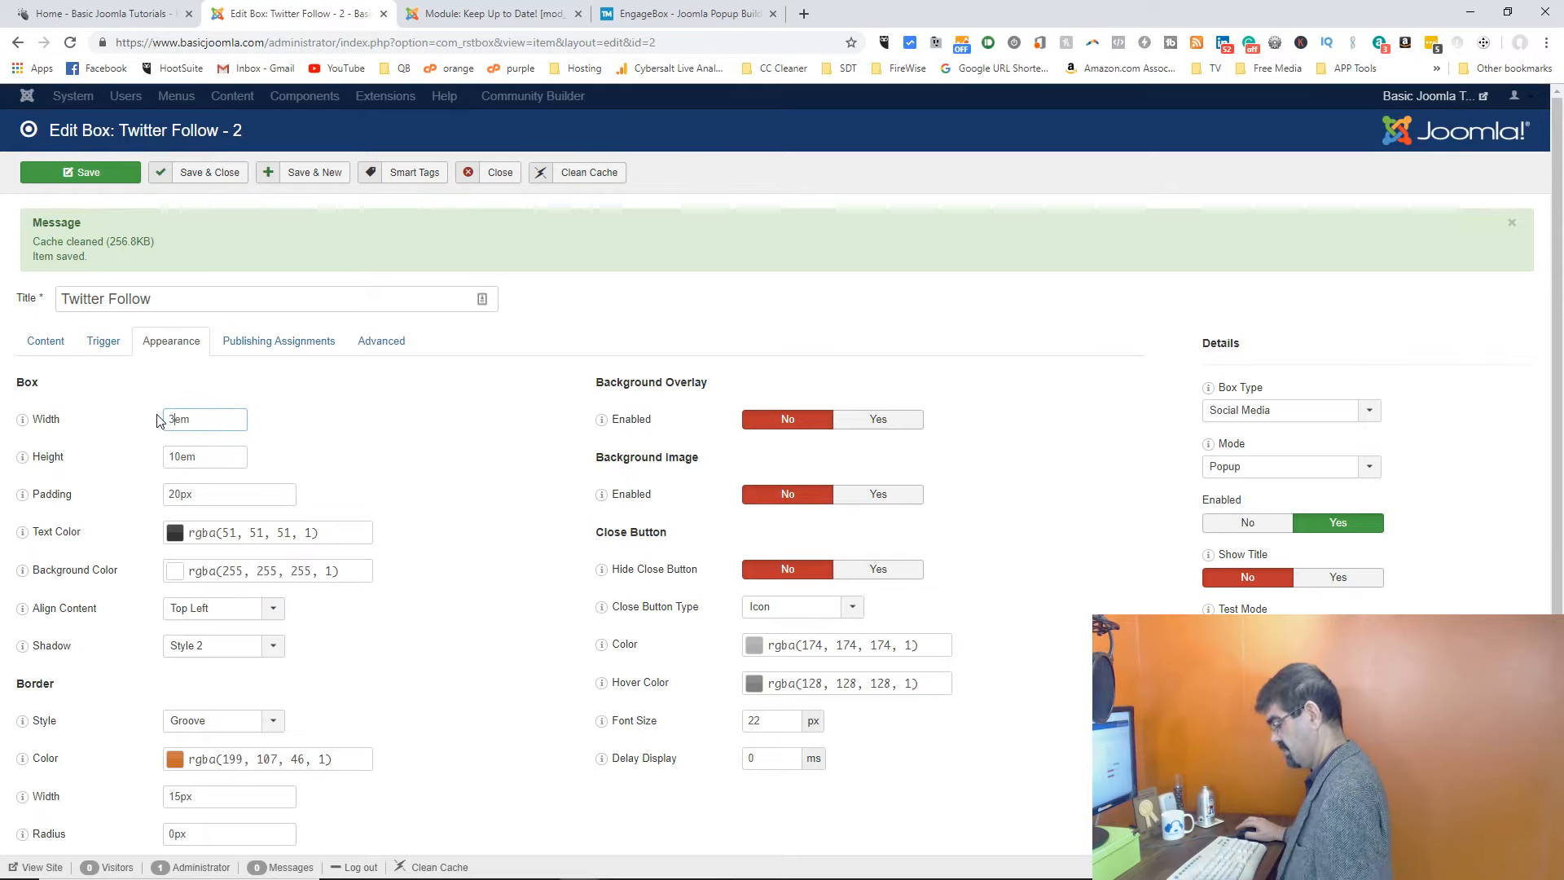
text(5)
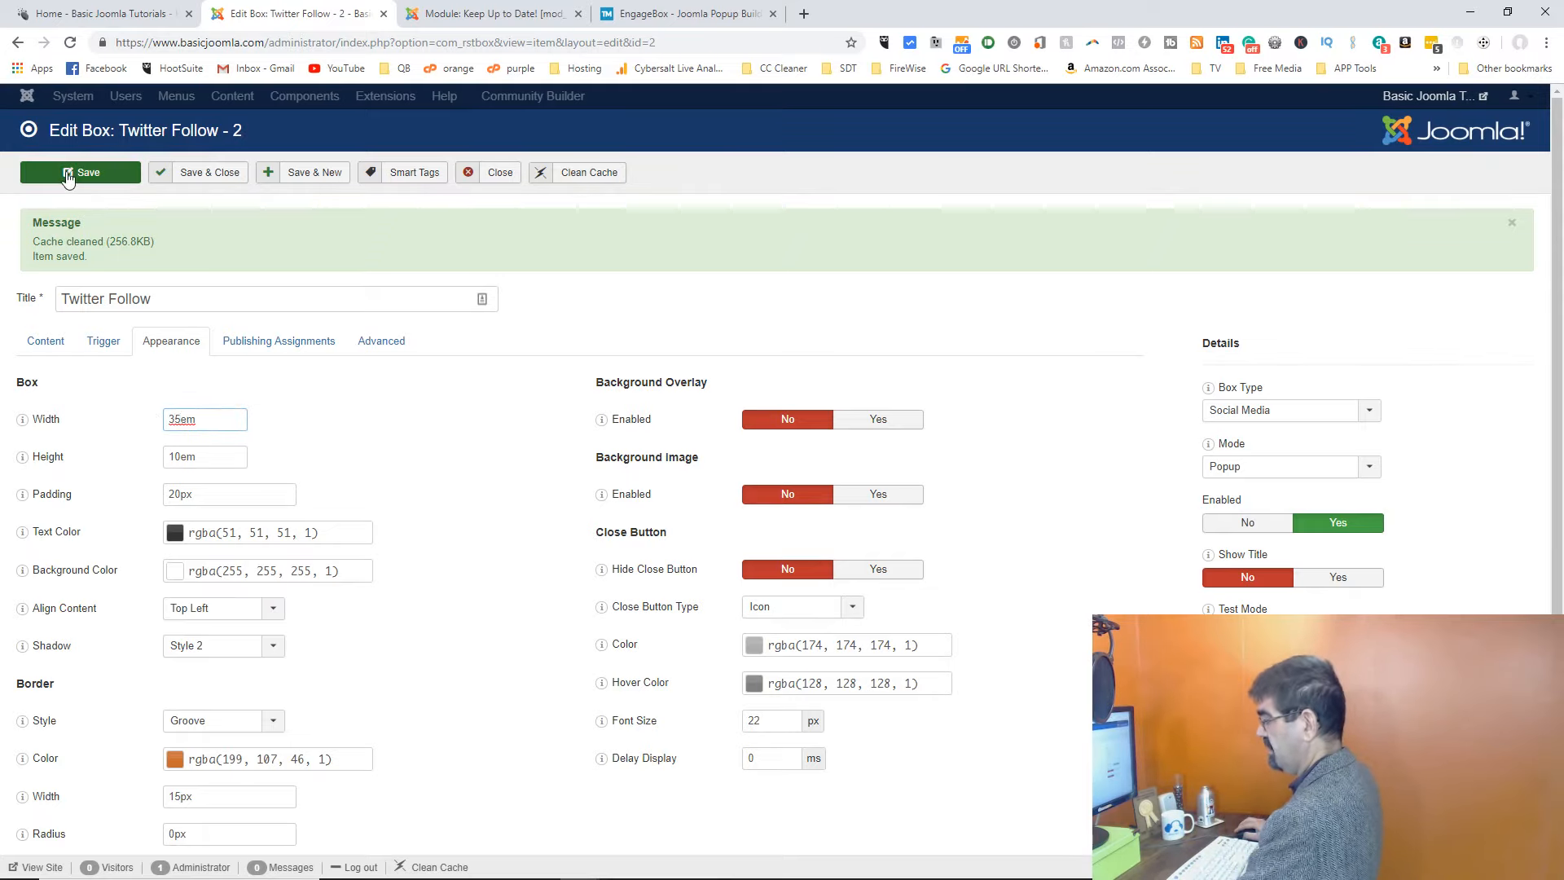
click(98, 348)
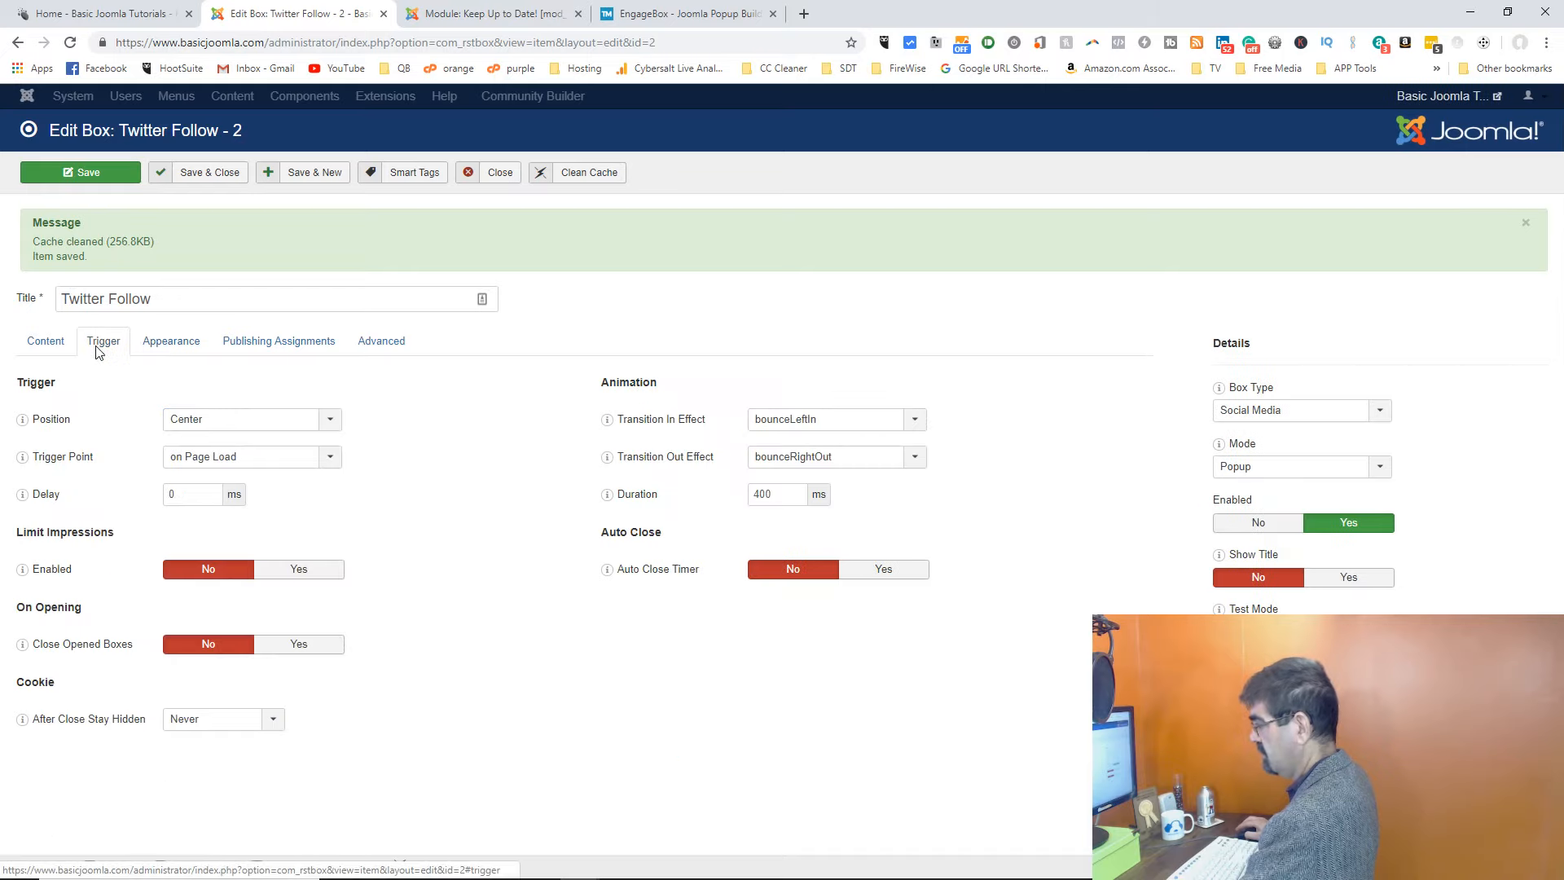
click(58, 348)
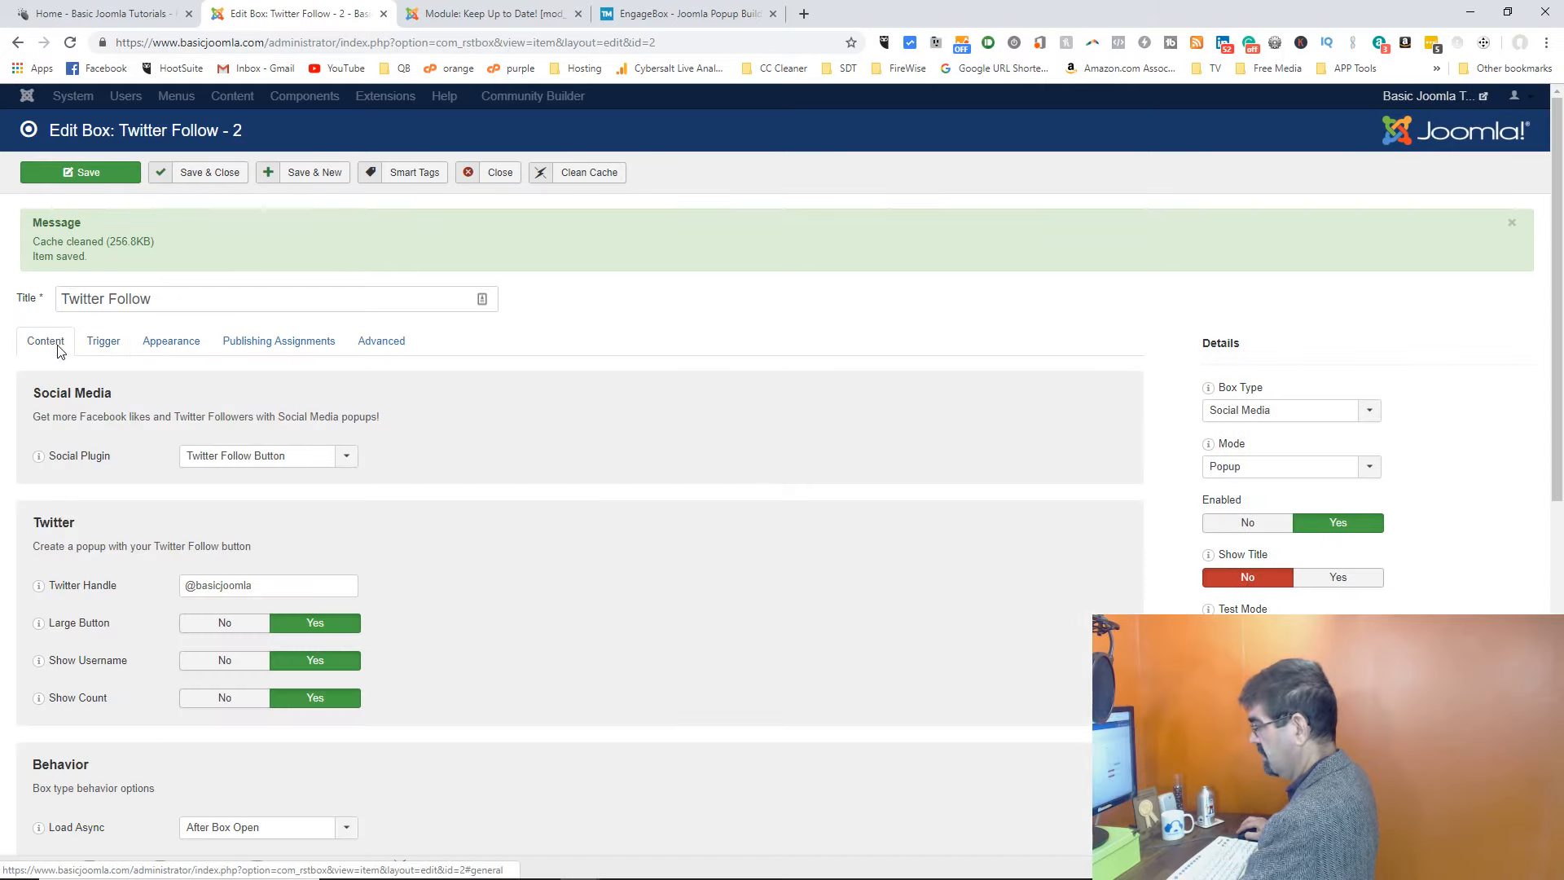
scroll(428, 487, down, 6)
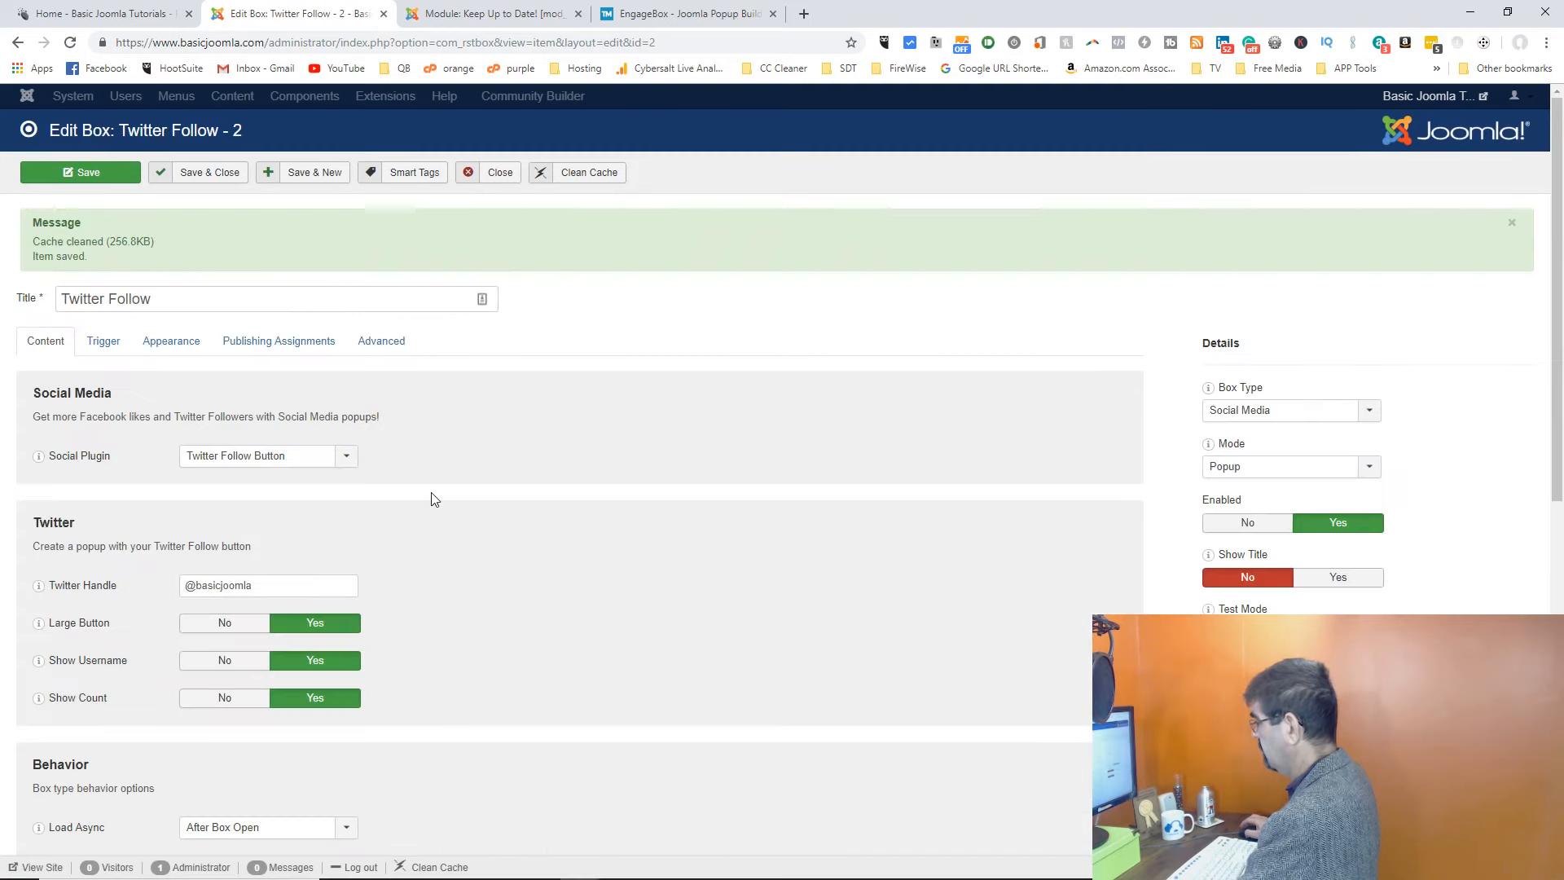
Step: Save the Twitter Follow box with its narrower width and reload the home page to test the popup
click(75, 178)
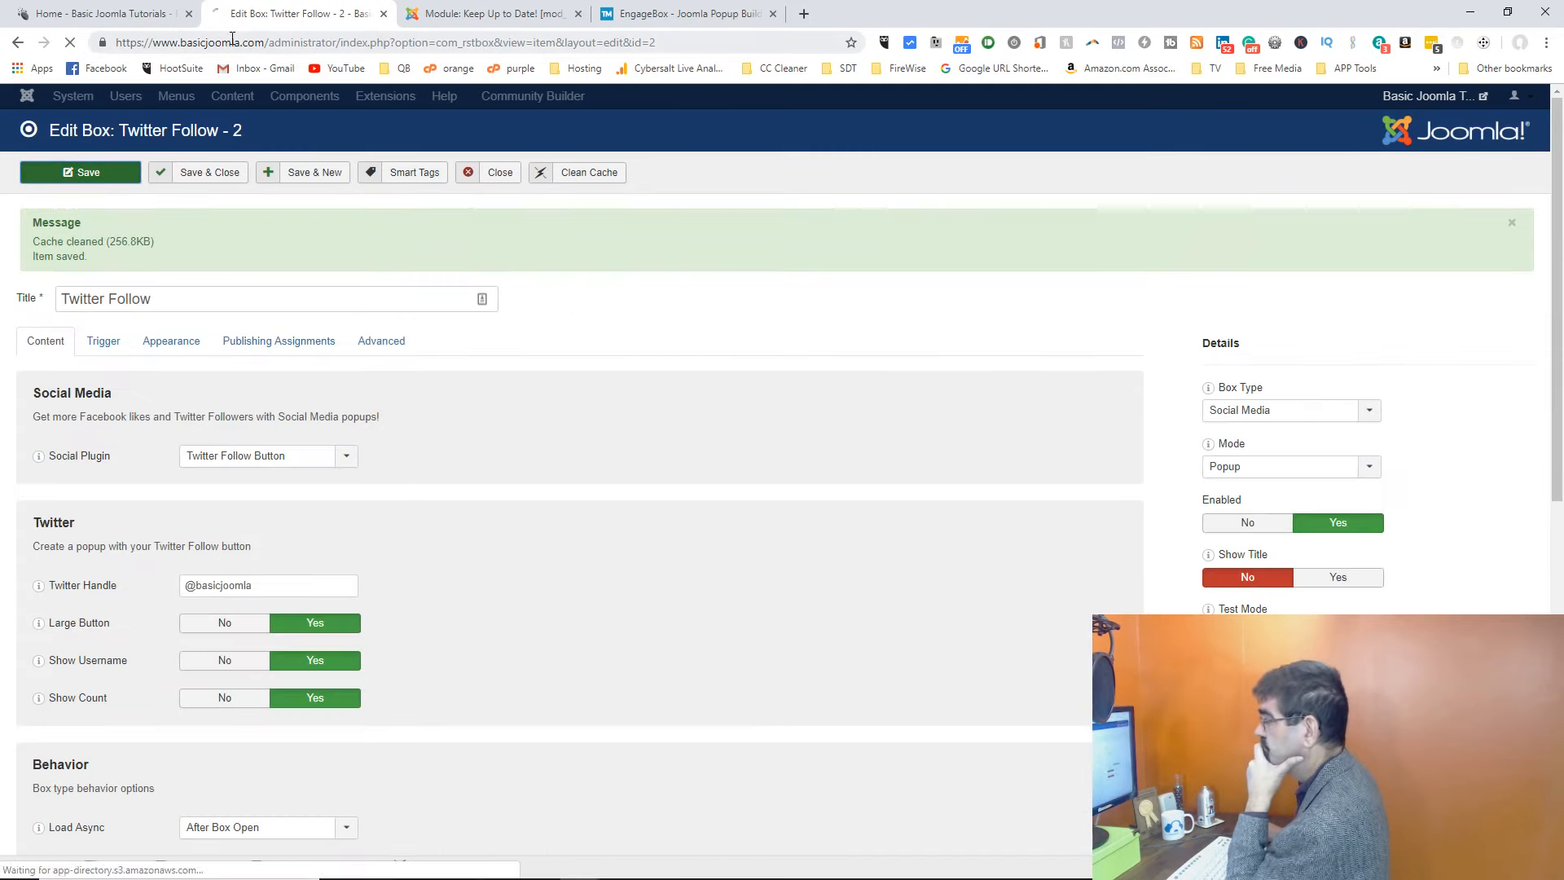
click(117, 15)
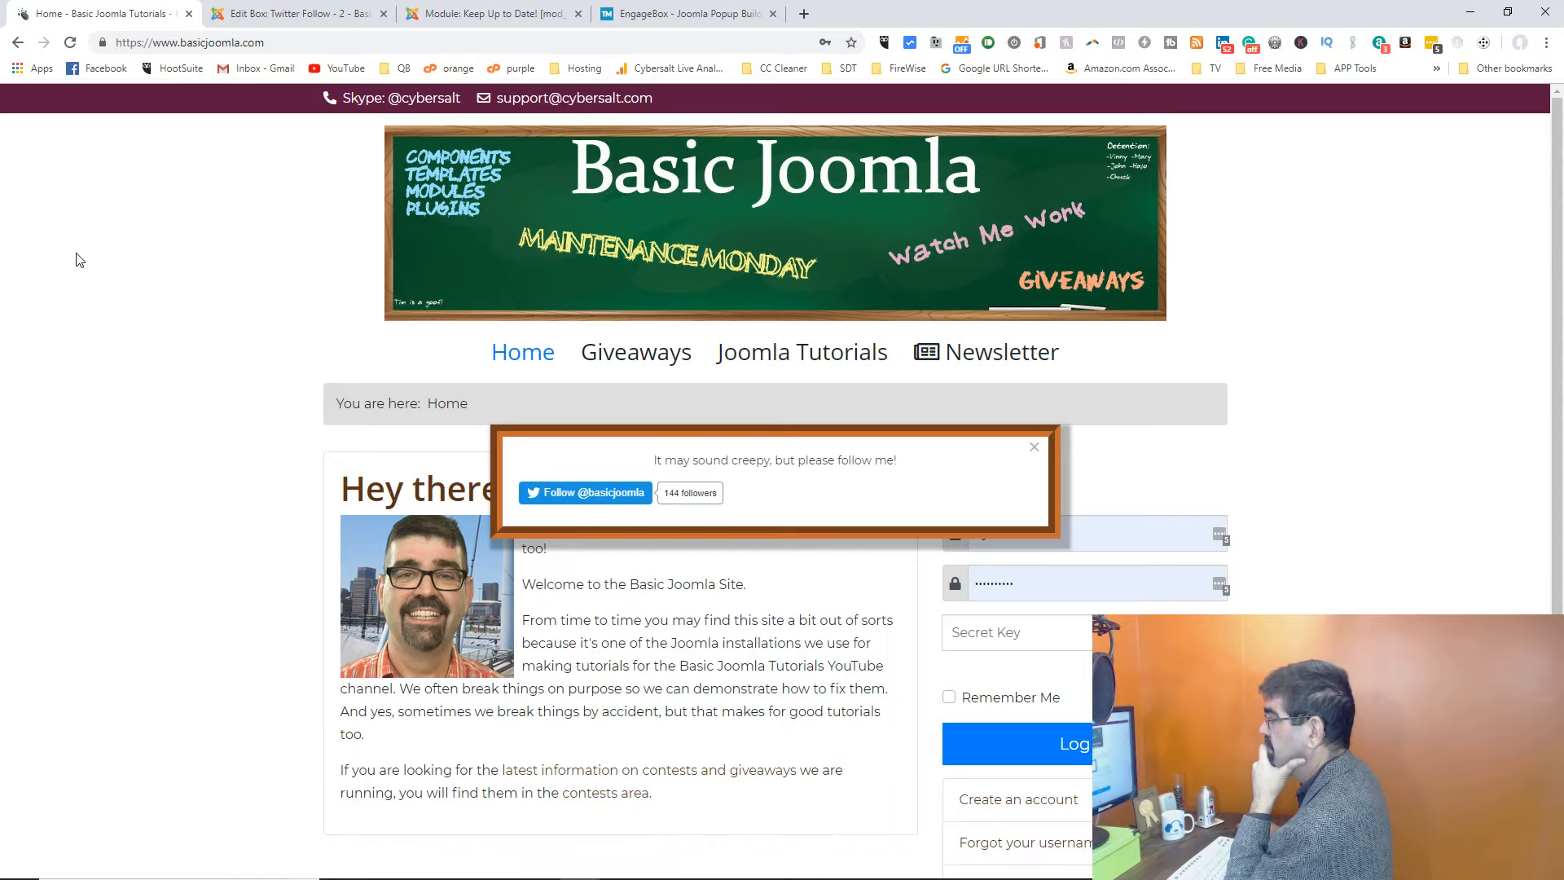
click(70, 42)
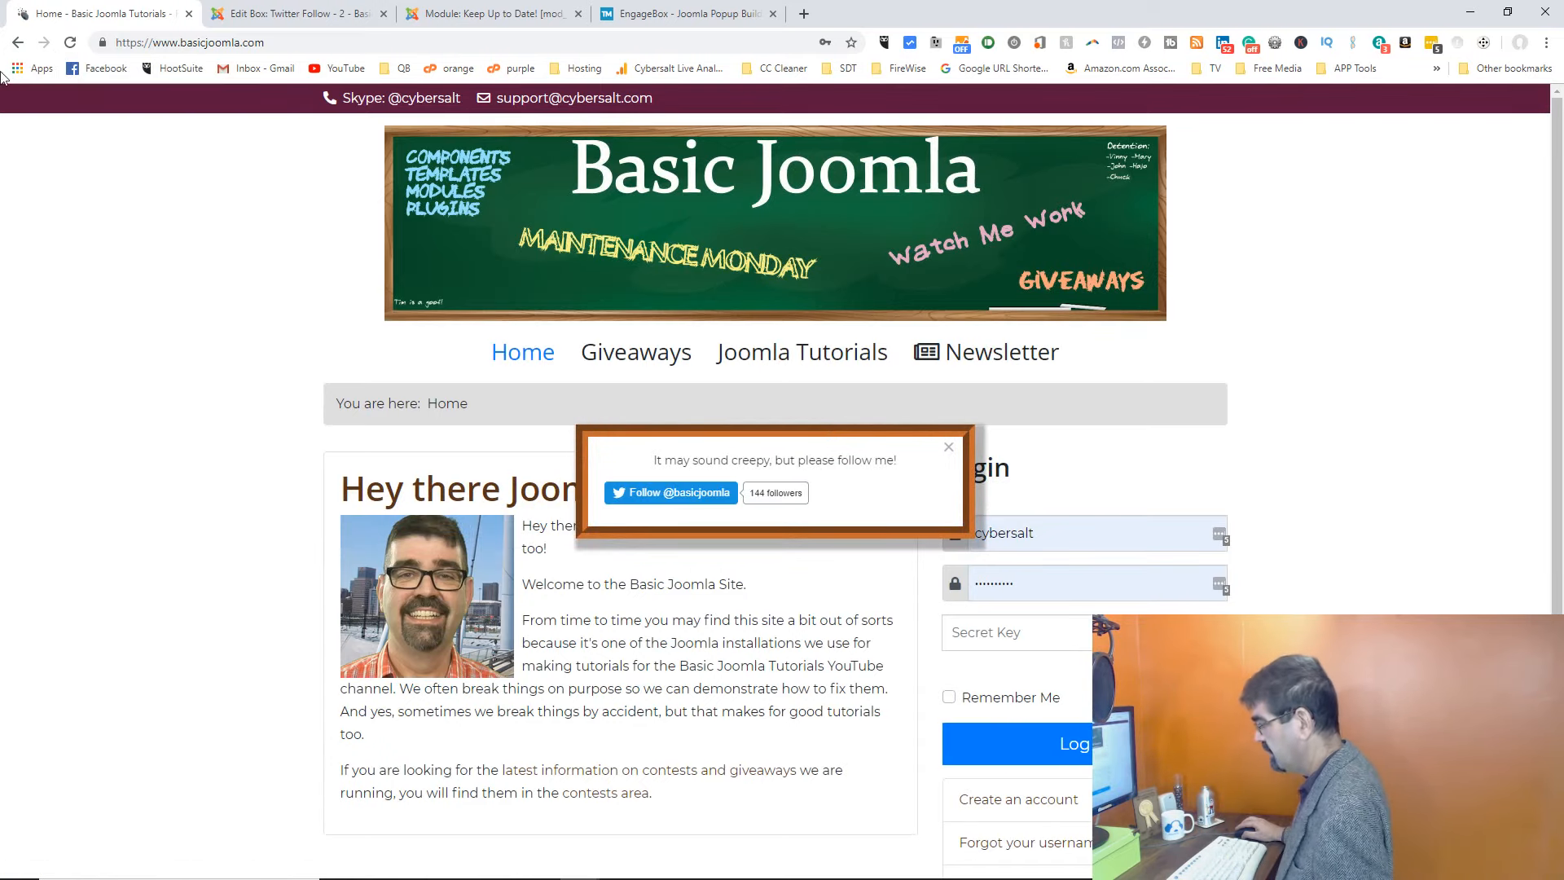
Step: Inspect the popup's Twitter follow button in the browser developer tools down to its iframe element, and close the tools
mouse_move(582, 867)
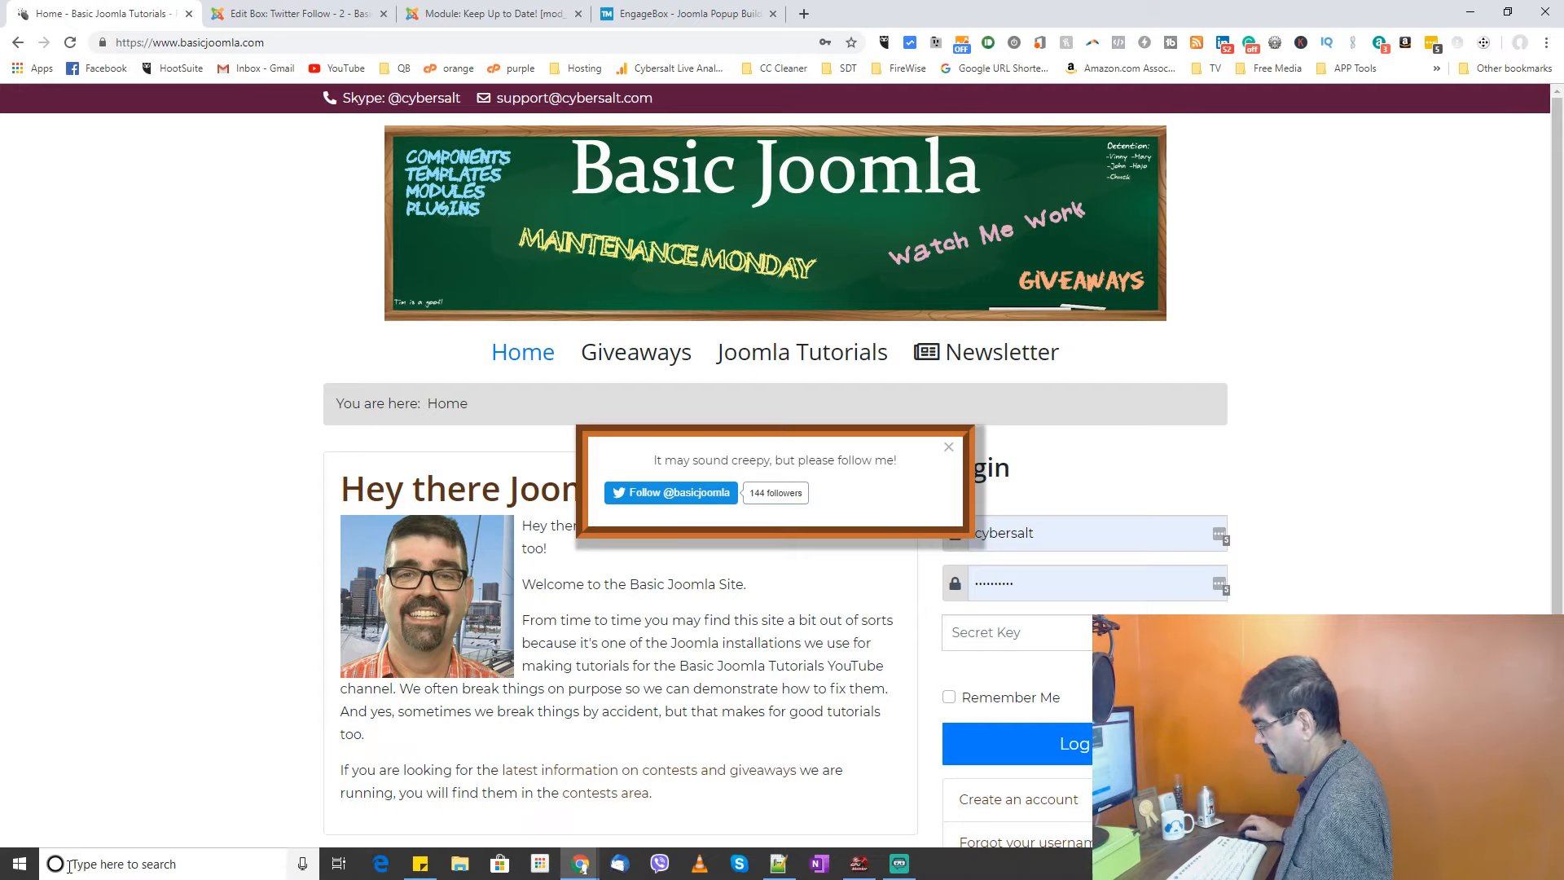
key(ctrl+shift+i)
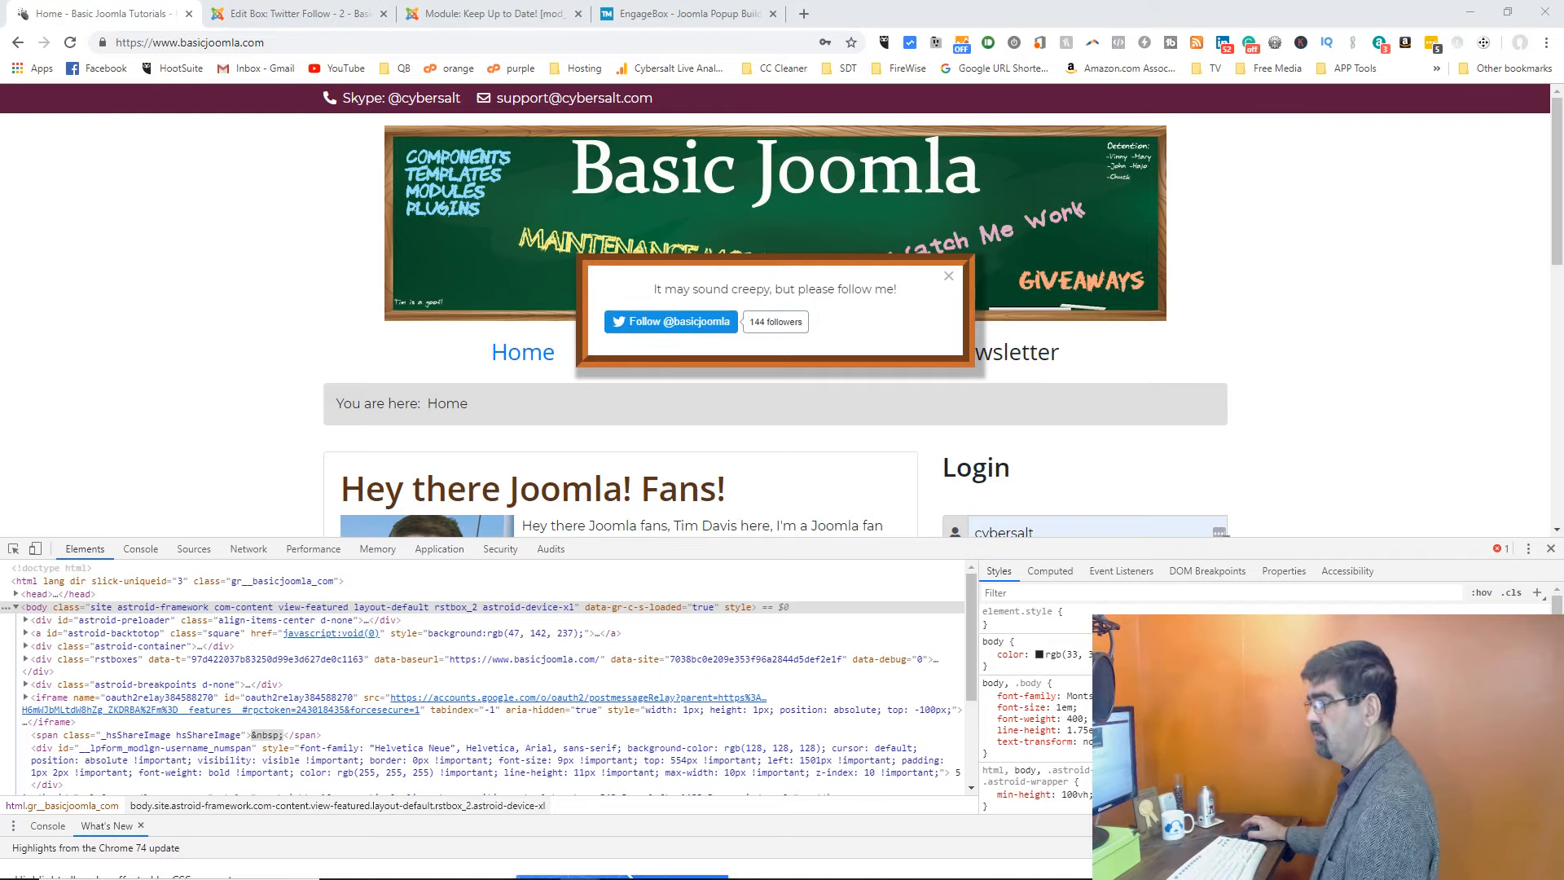
click(14, 551)
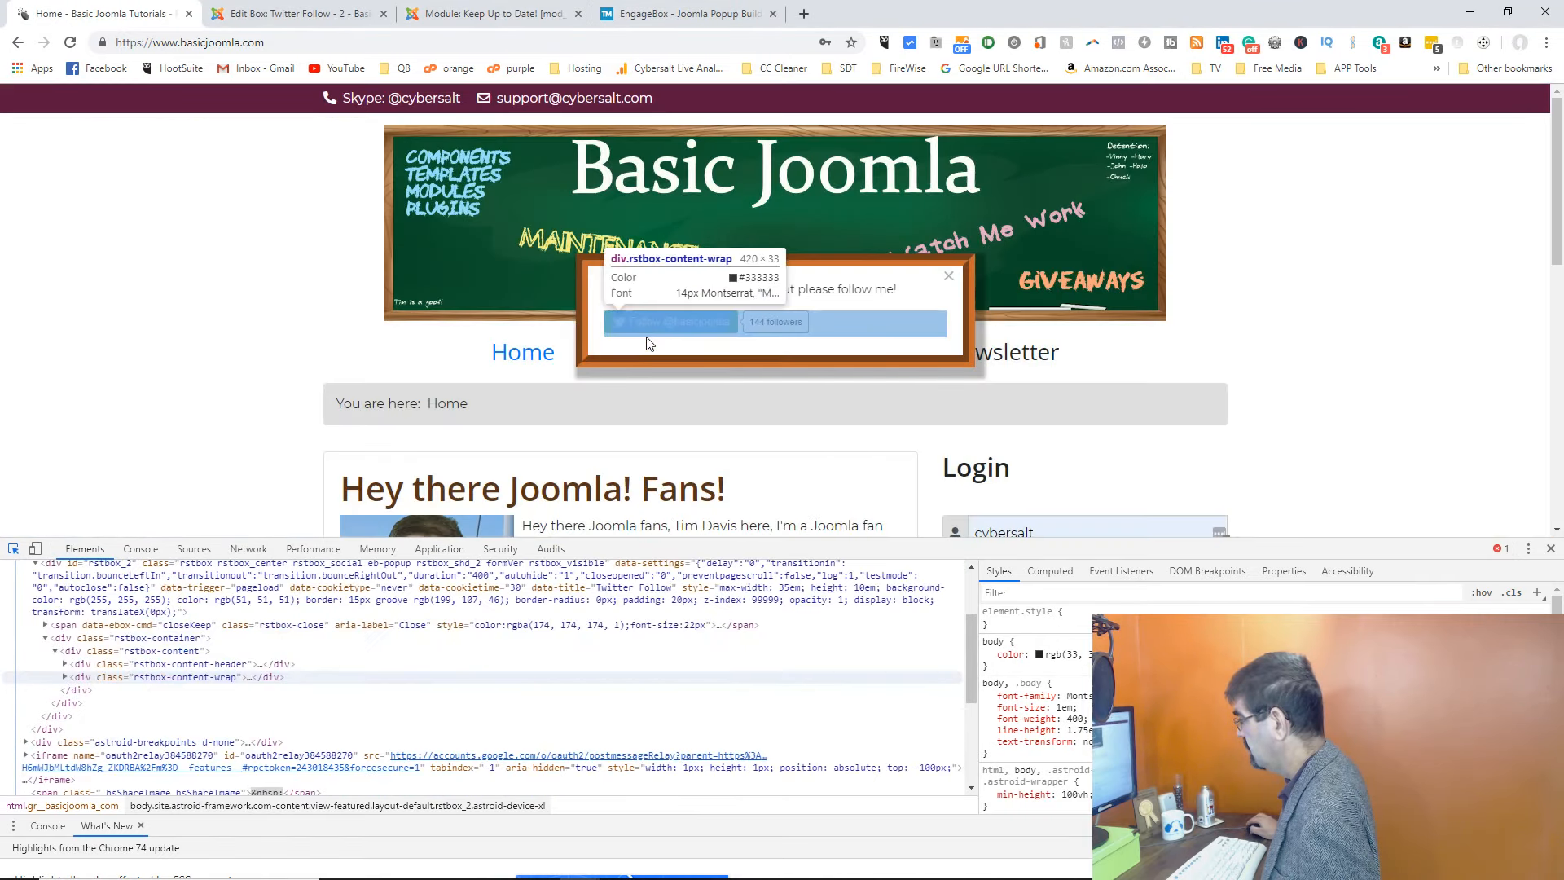
click(647, 337)
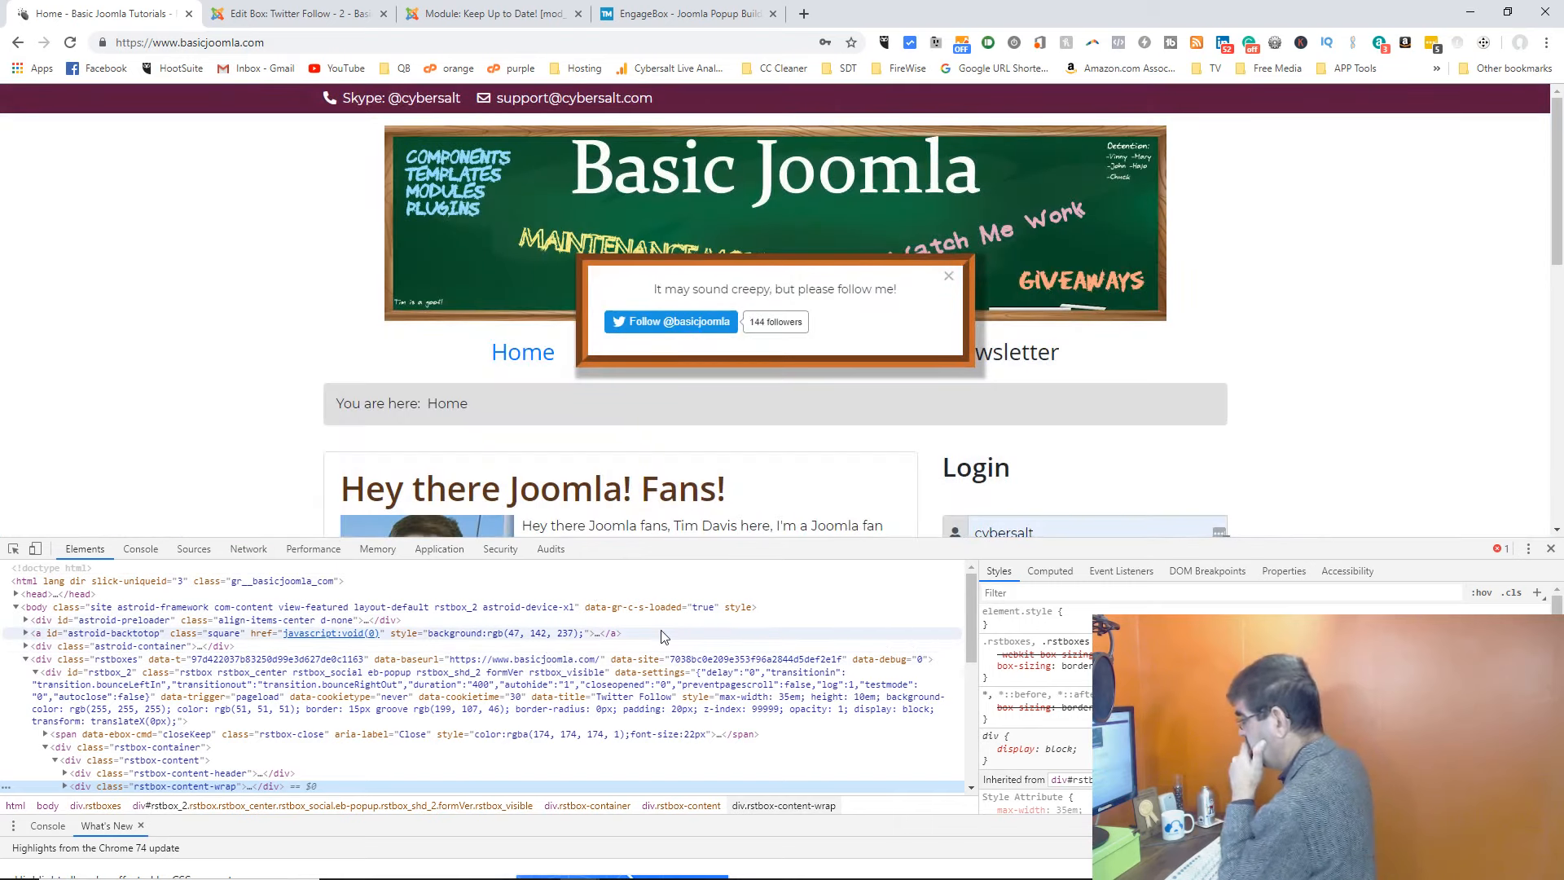
scroll(528, 653, down, 1)
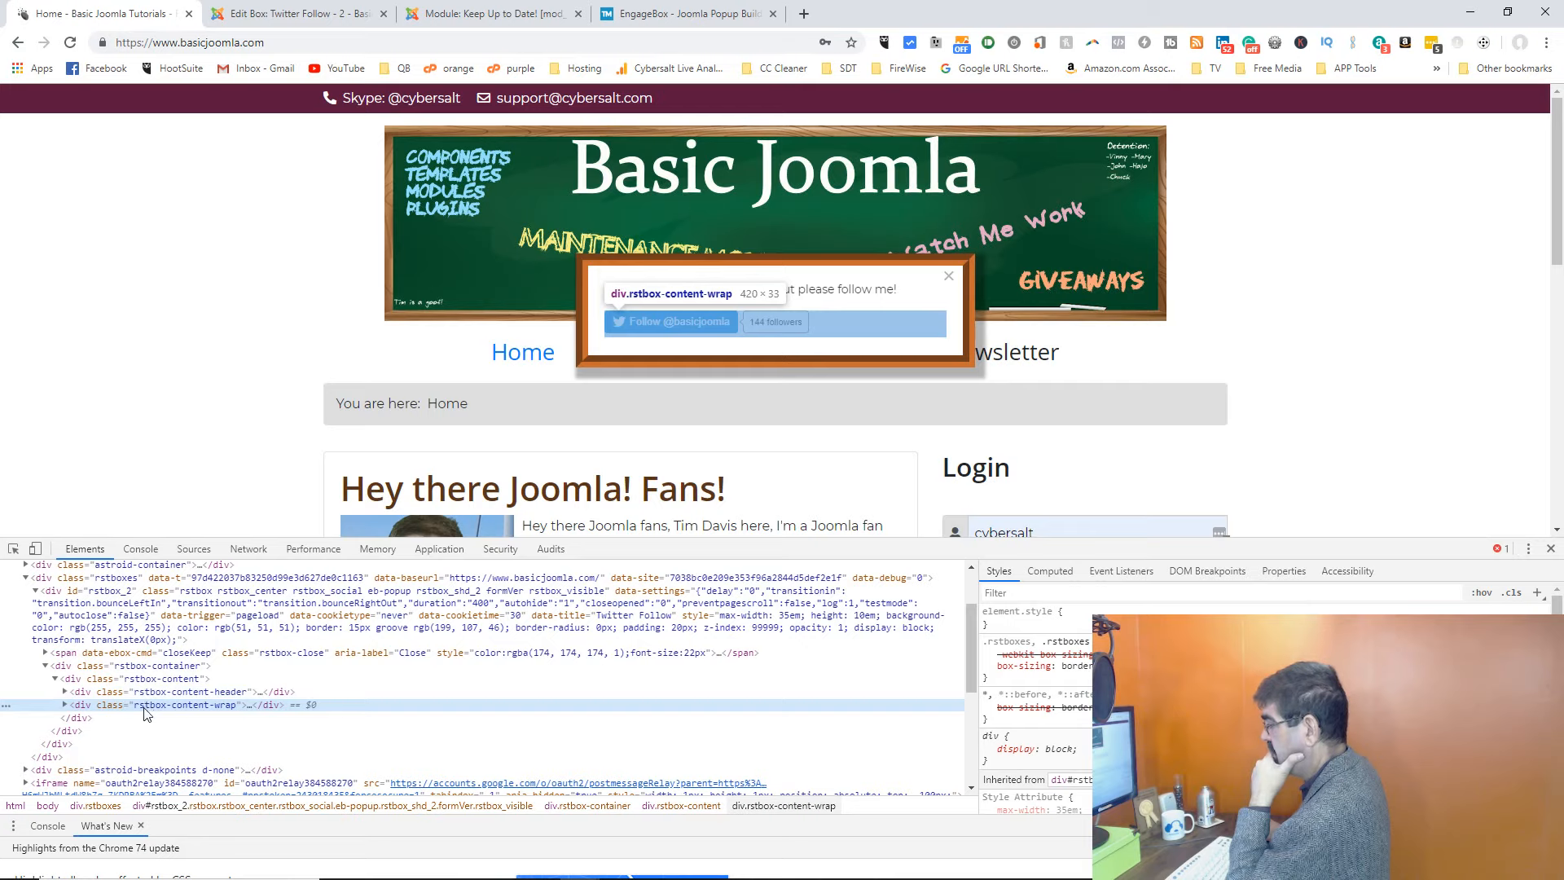
click(65, 705)
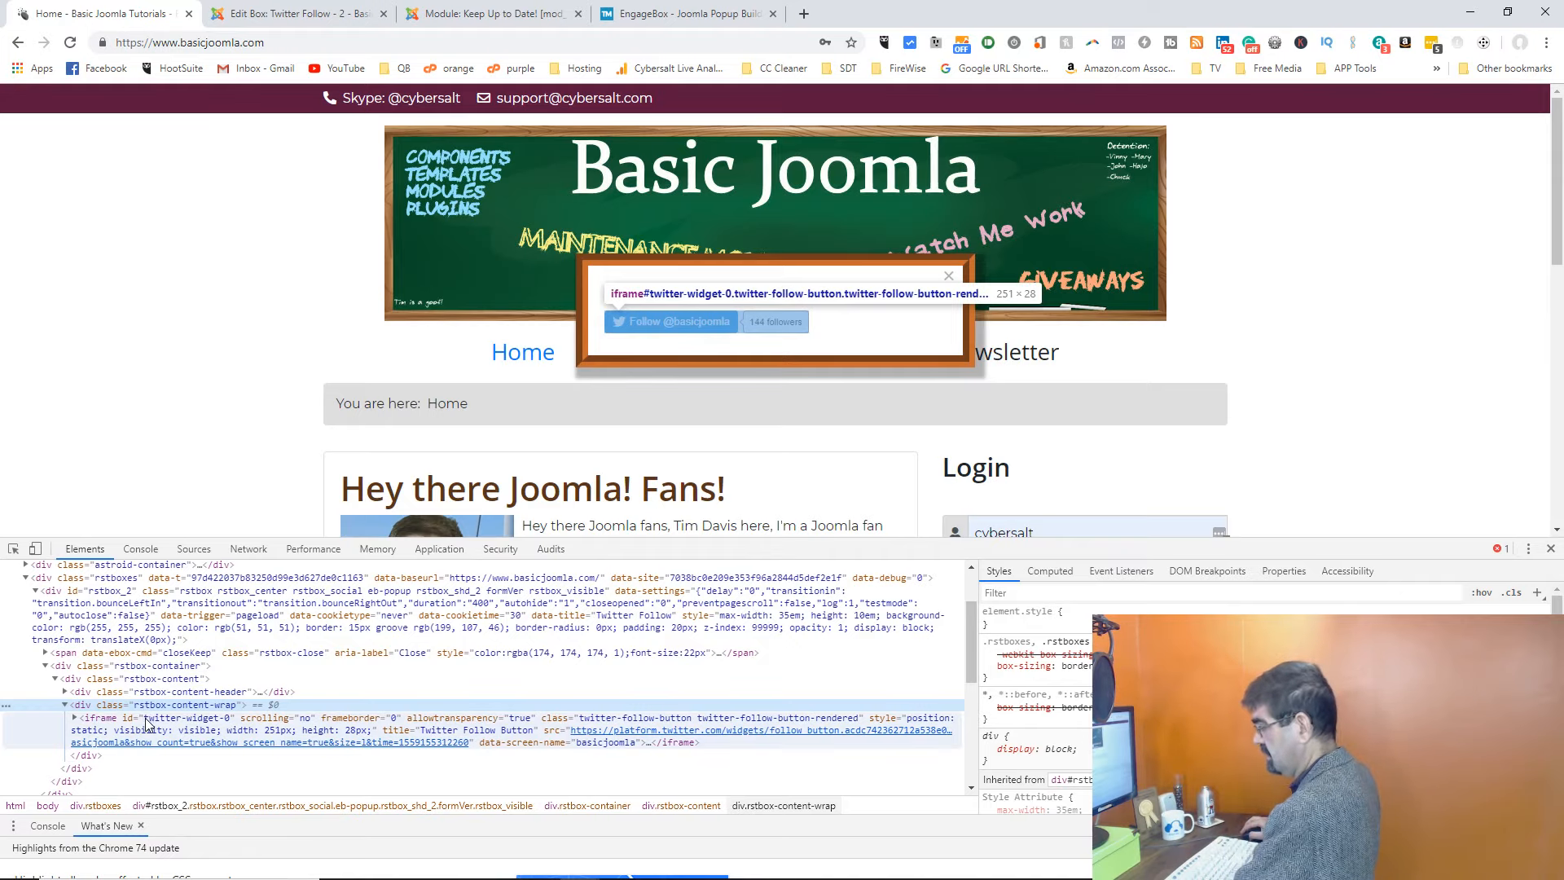
click(148, 724)
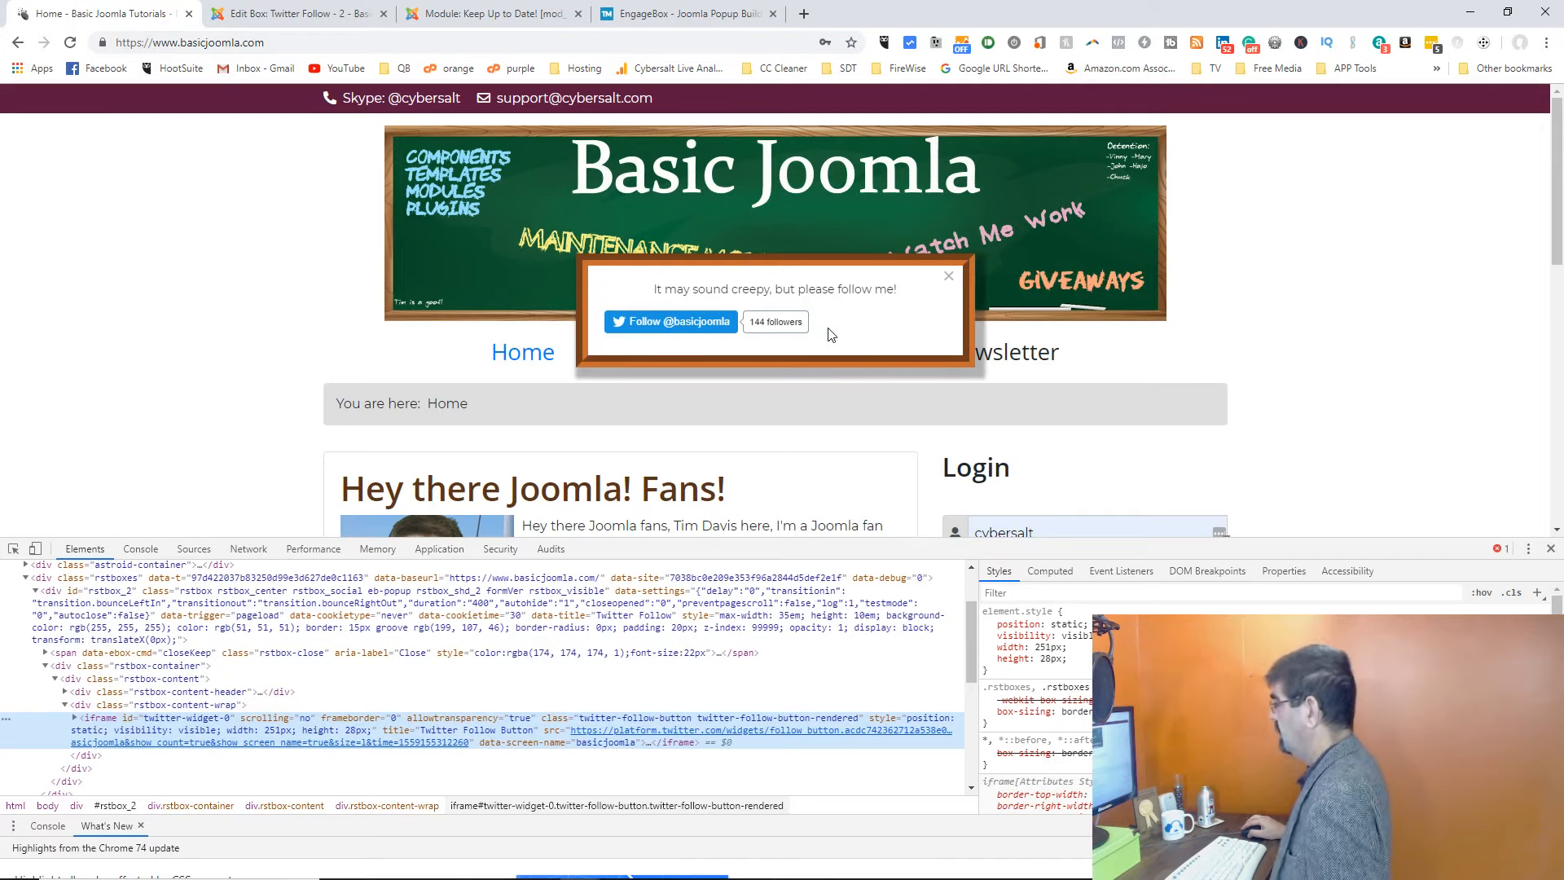
click(1551, 549)
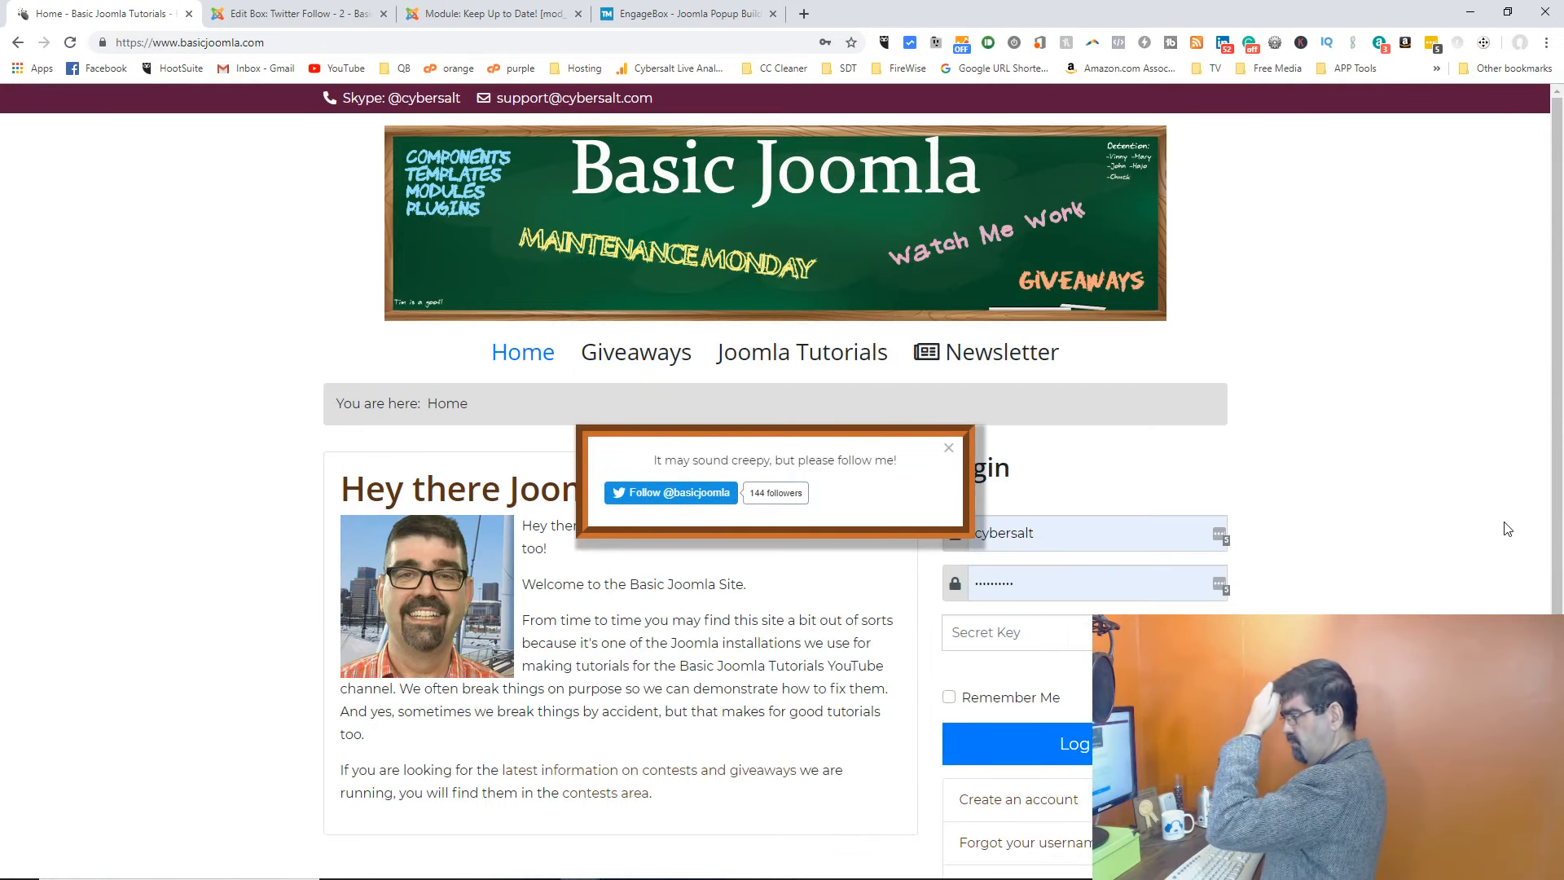
Step: Dismiss the Twitter Follow popup and look through the home page from header to footer
click(949, 451)
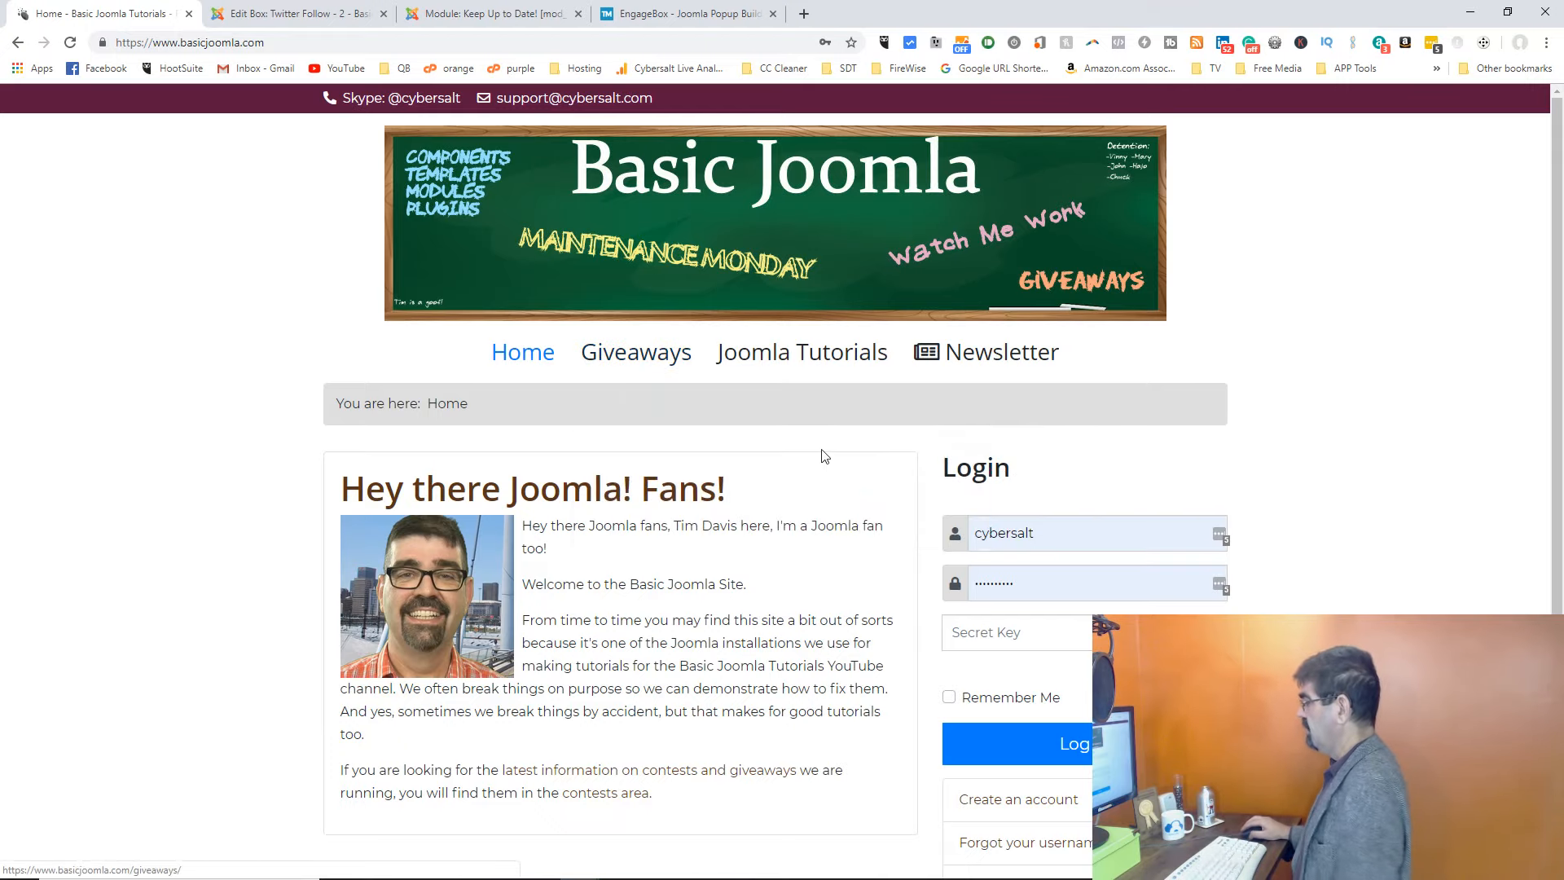
scroll(1077, 480, down, 4)
scroll(1077, 479, up, 4)
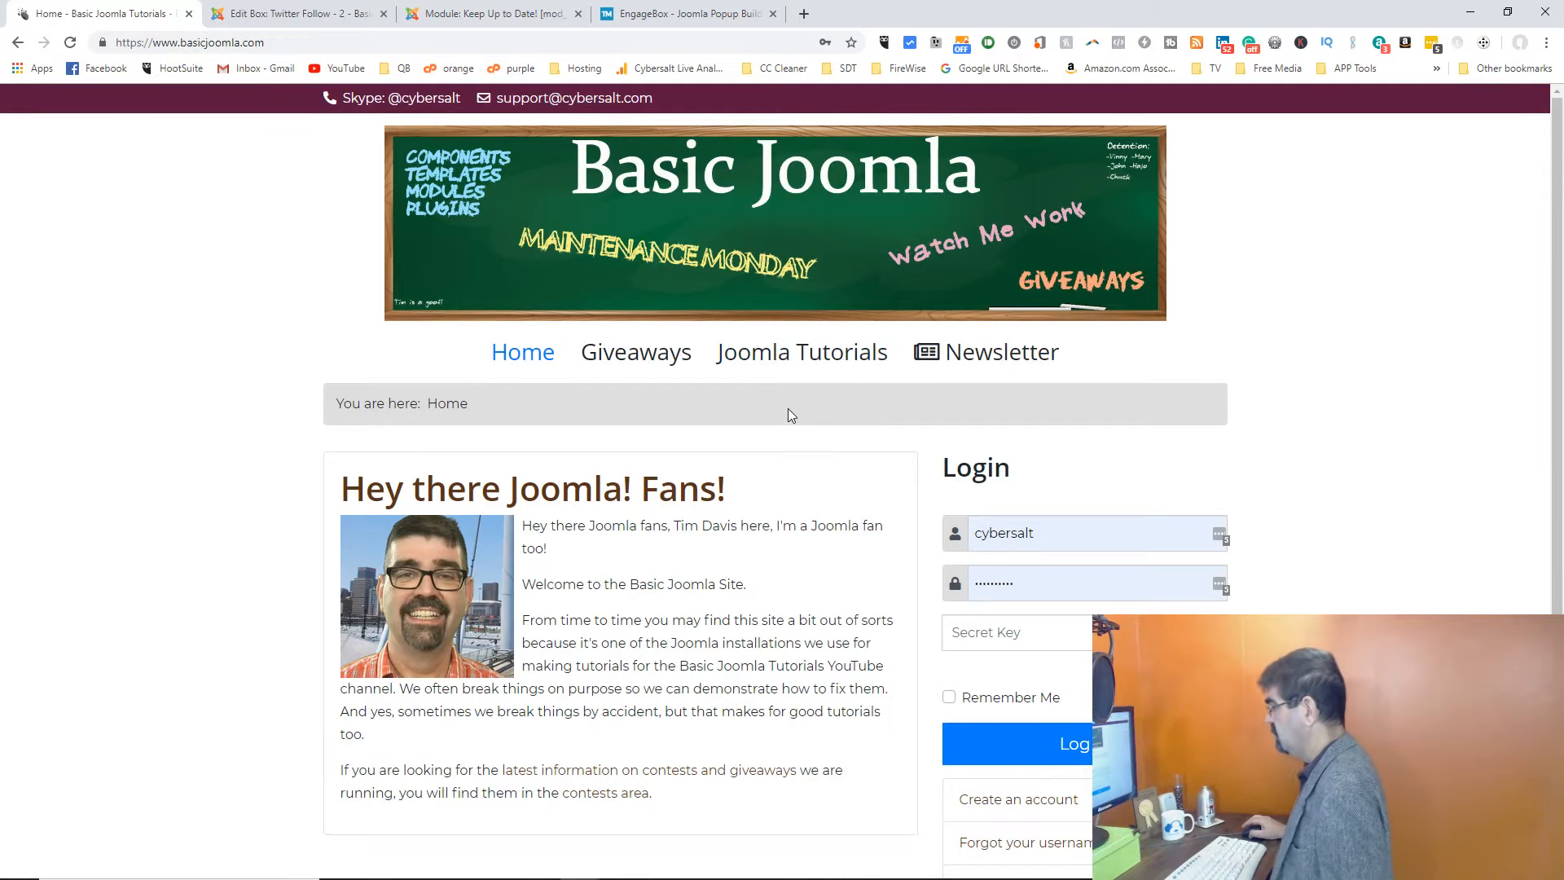
scroll(789, 415, down, 4)
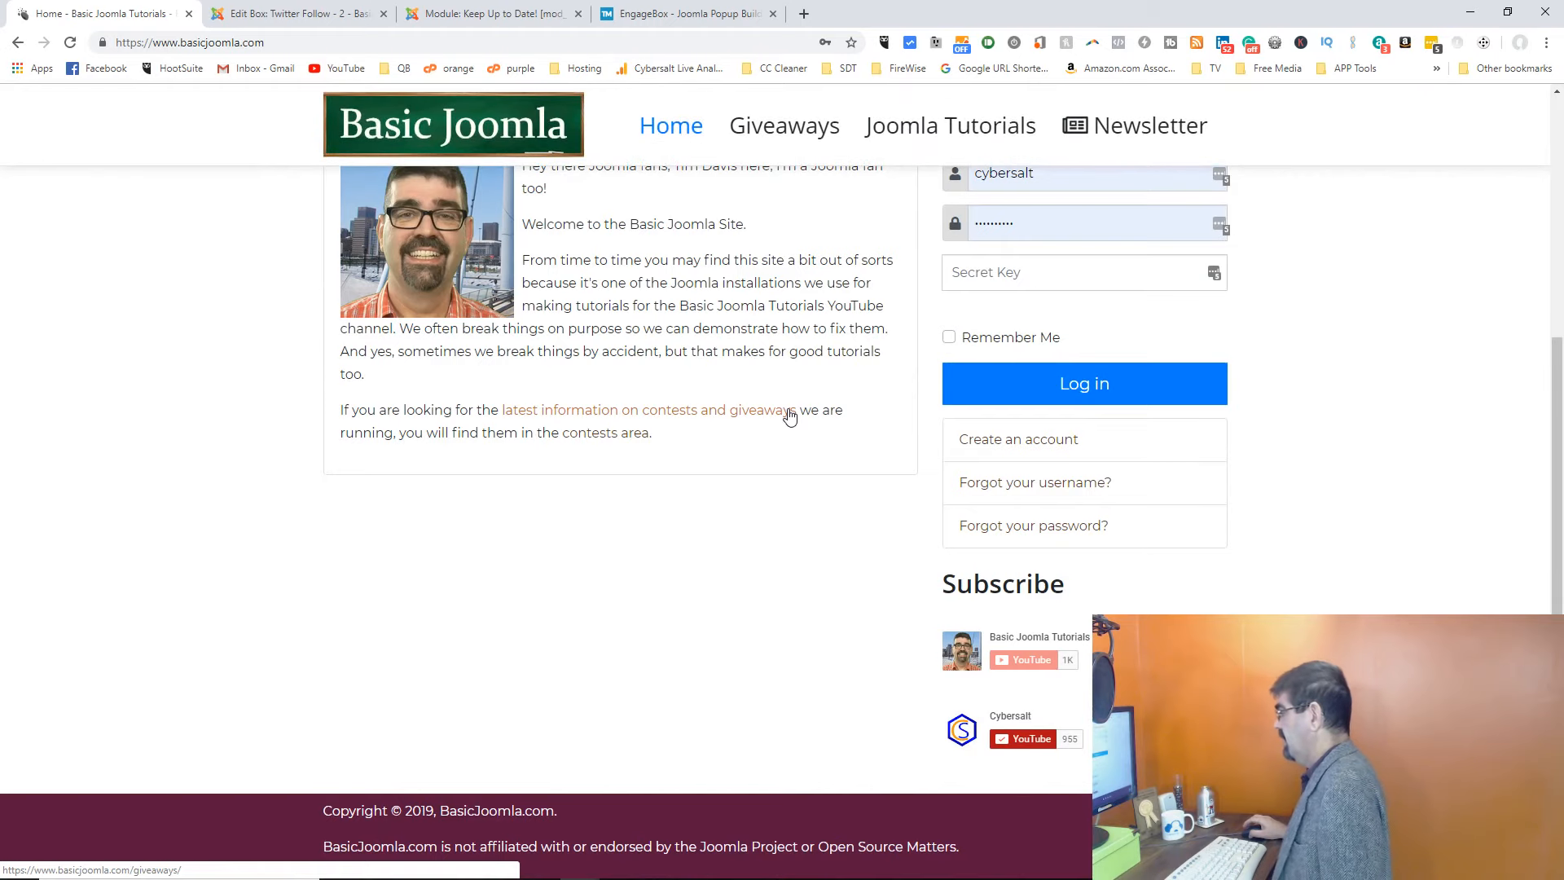
scroll(788, 416, up, 4)
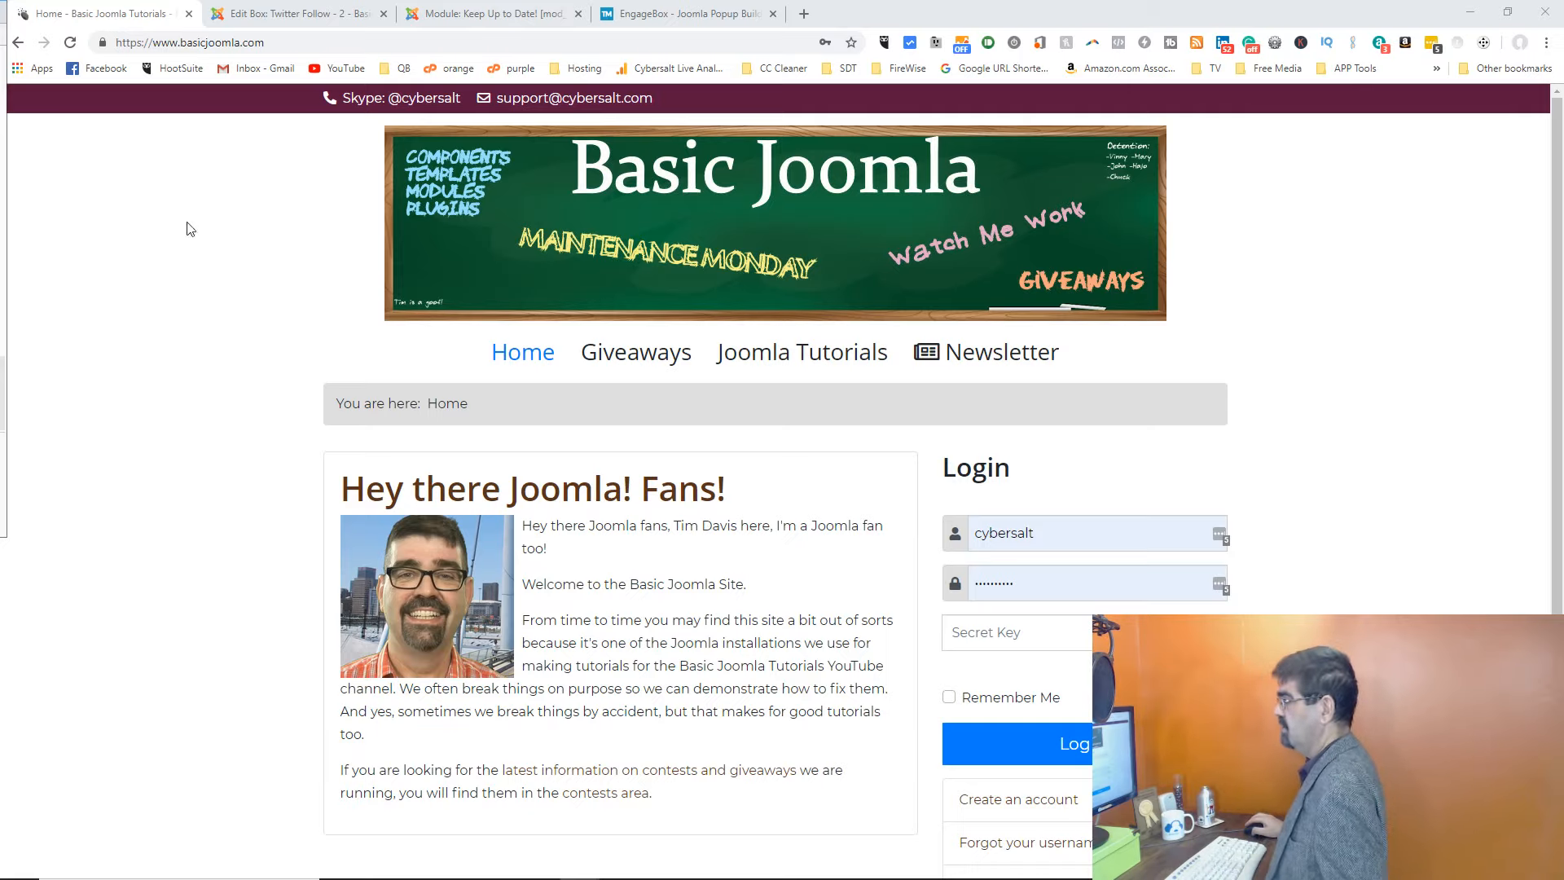
Step: Disable the Twitter Follow box, save and close it, and test the reloaded home page for popups
click(271, 14)
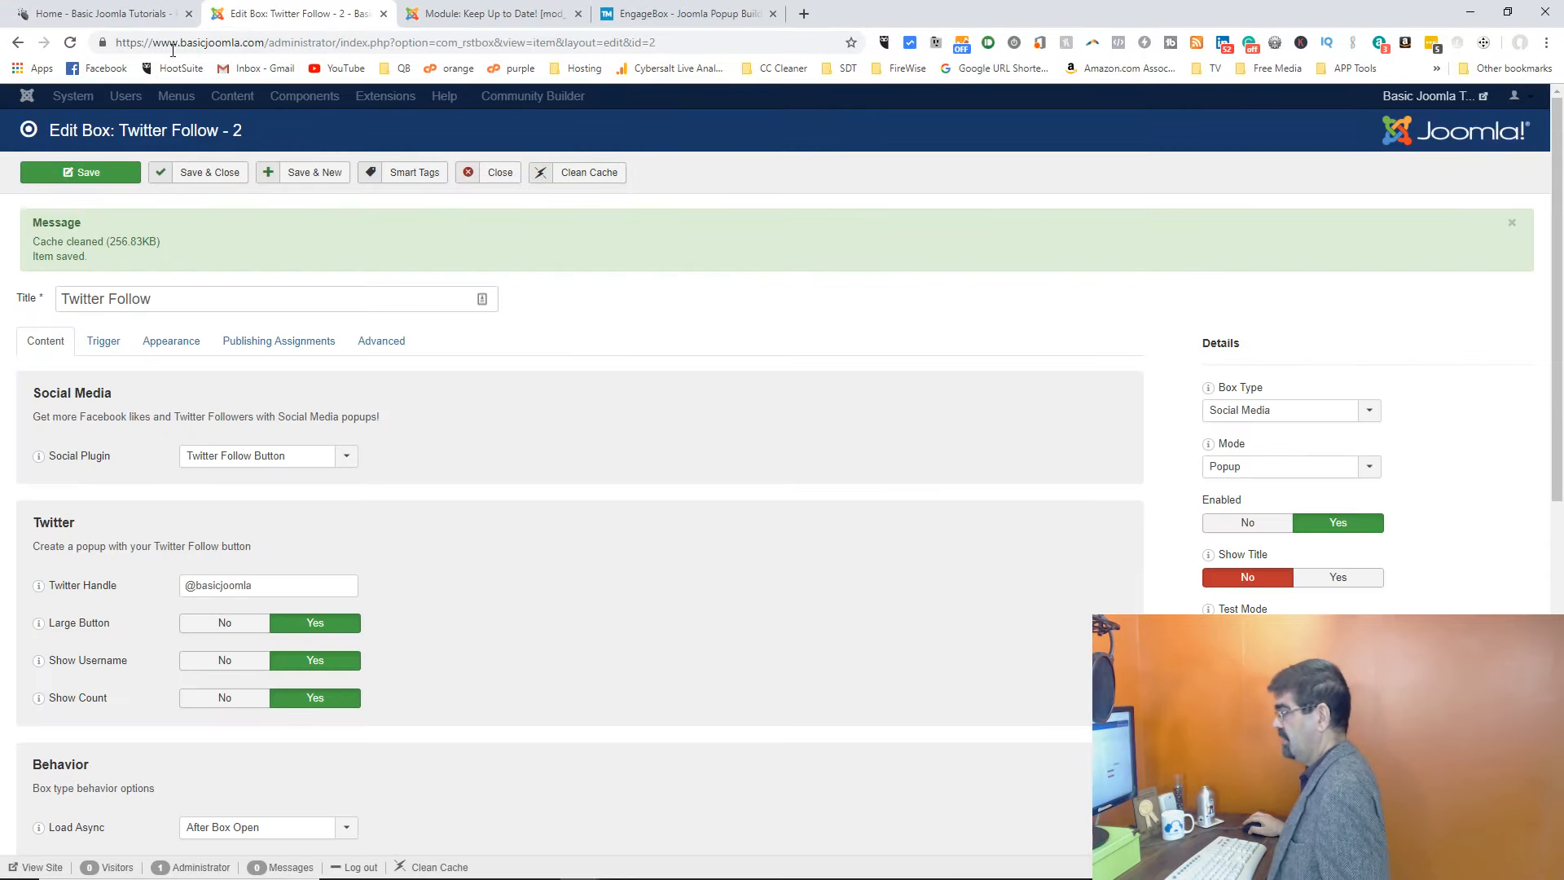
click(1248, 522)
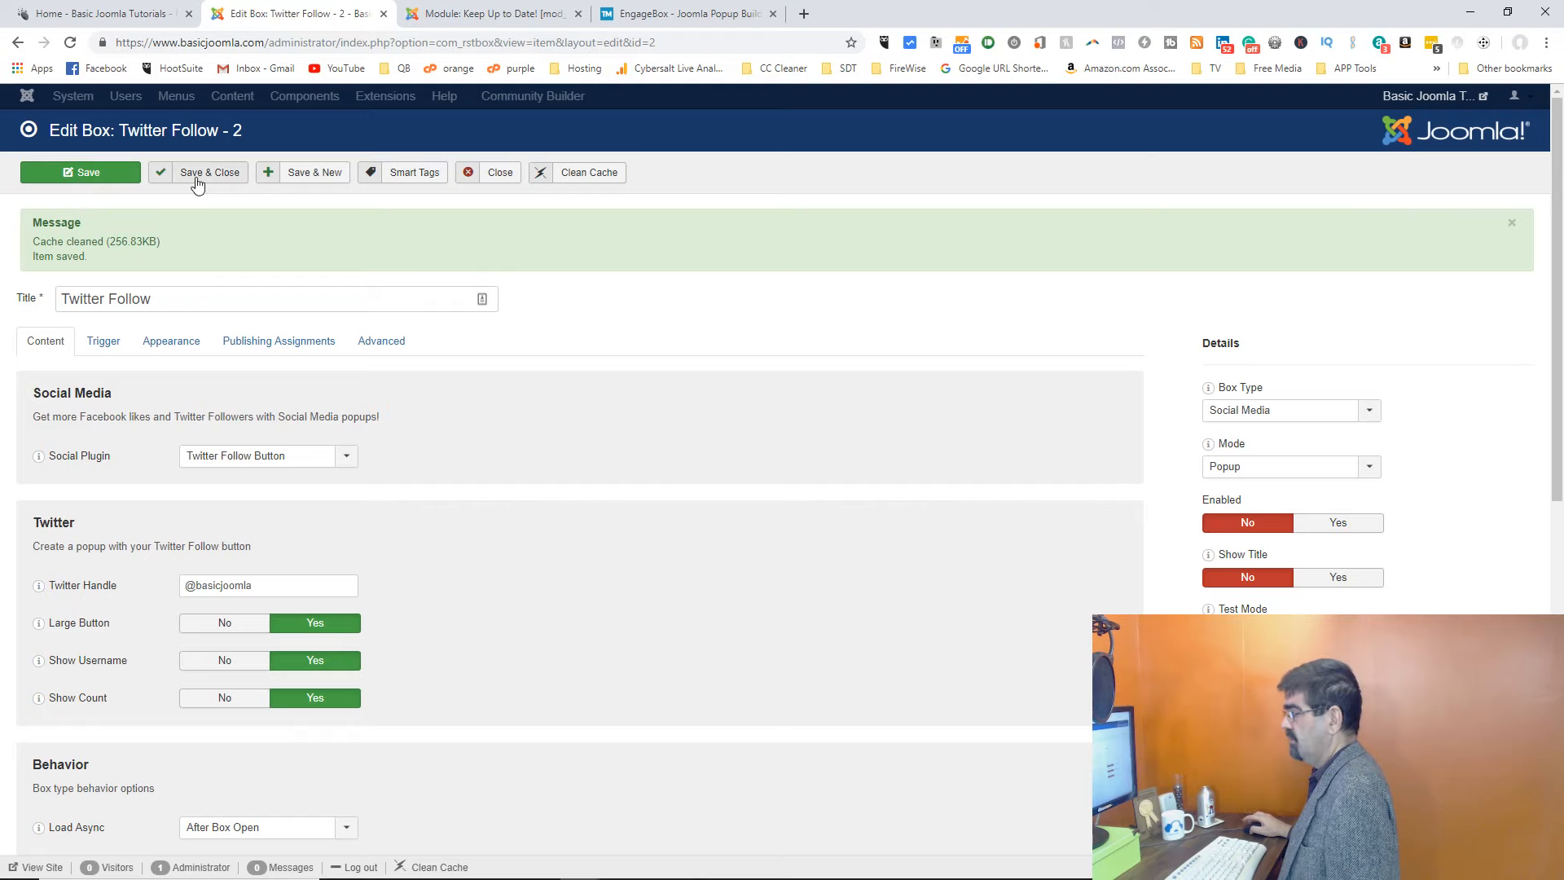
click(196, 183)
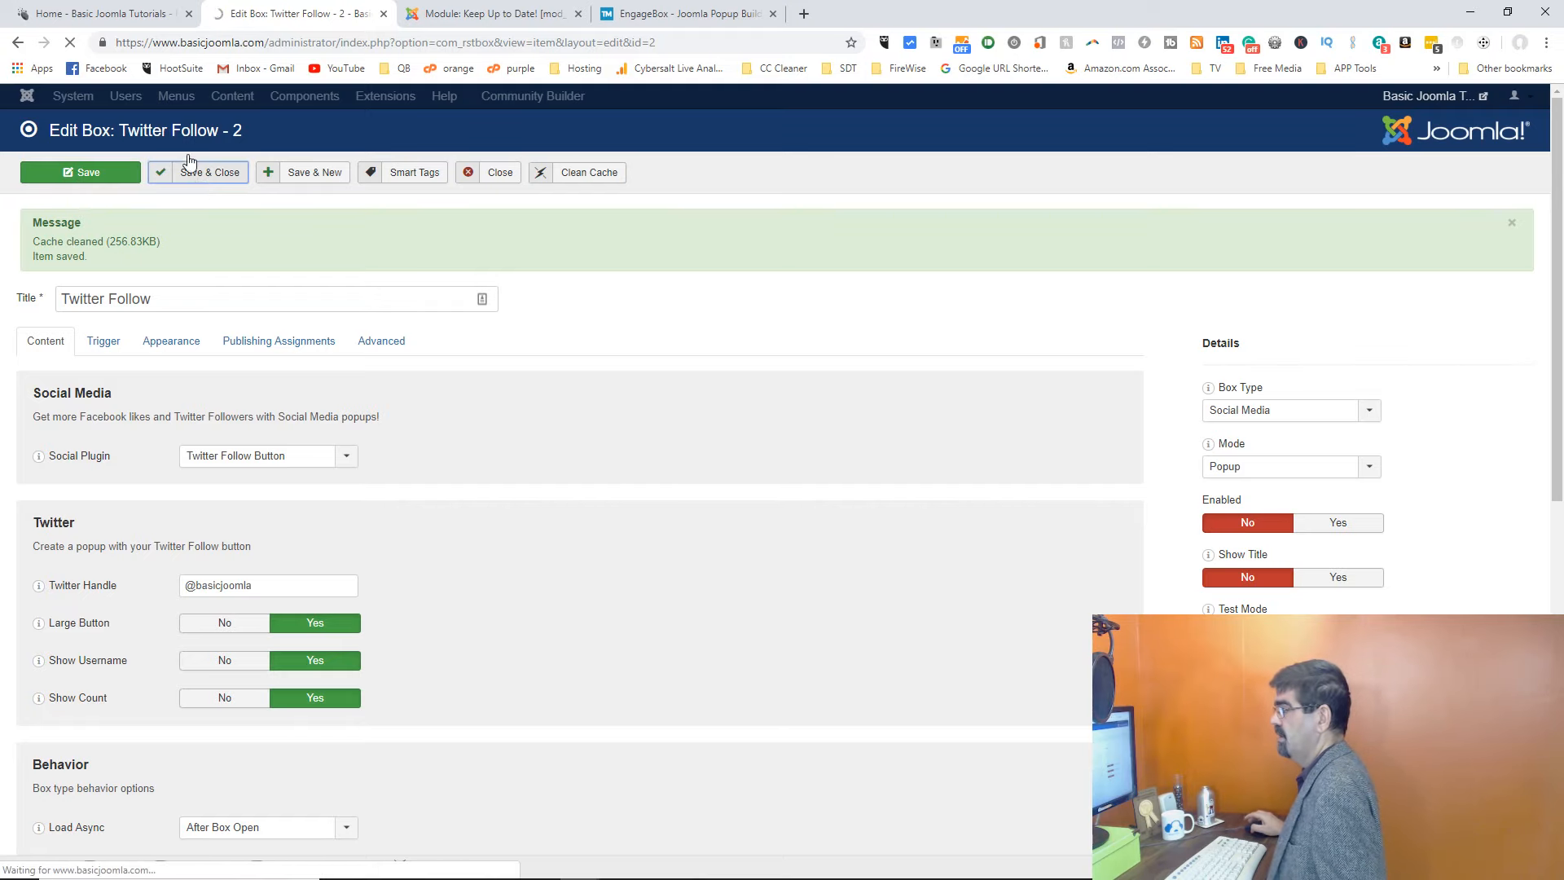
click(90, 13)
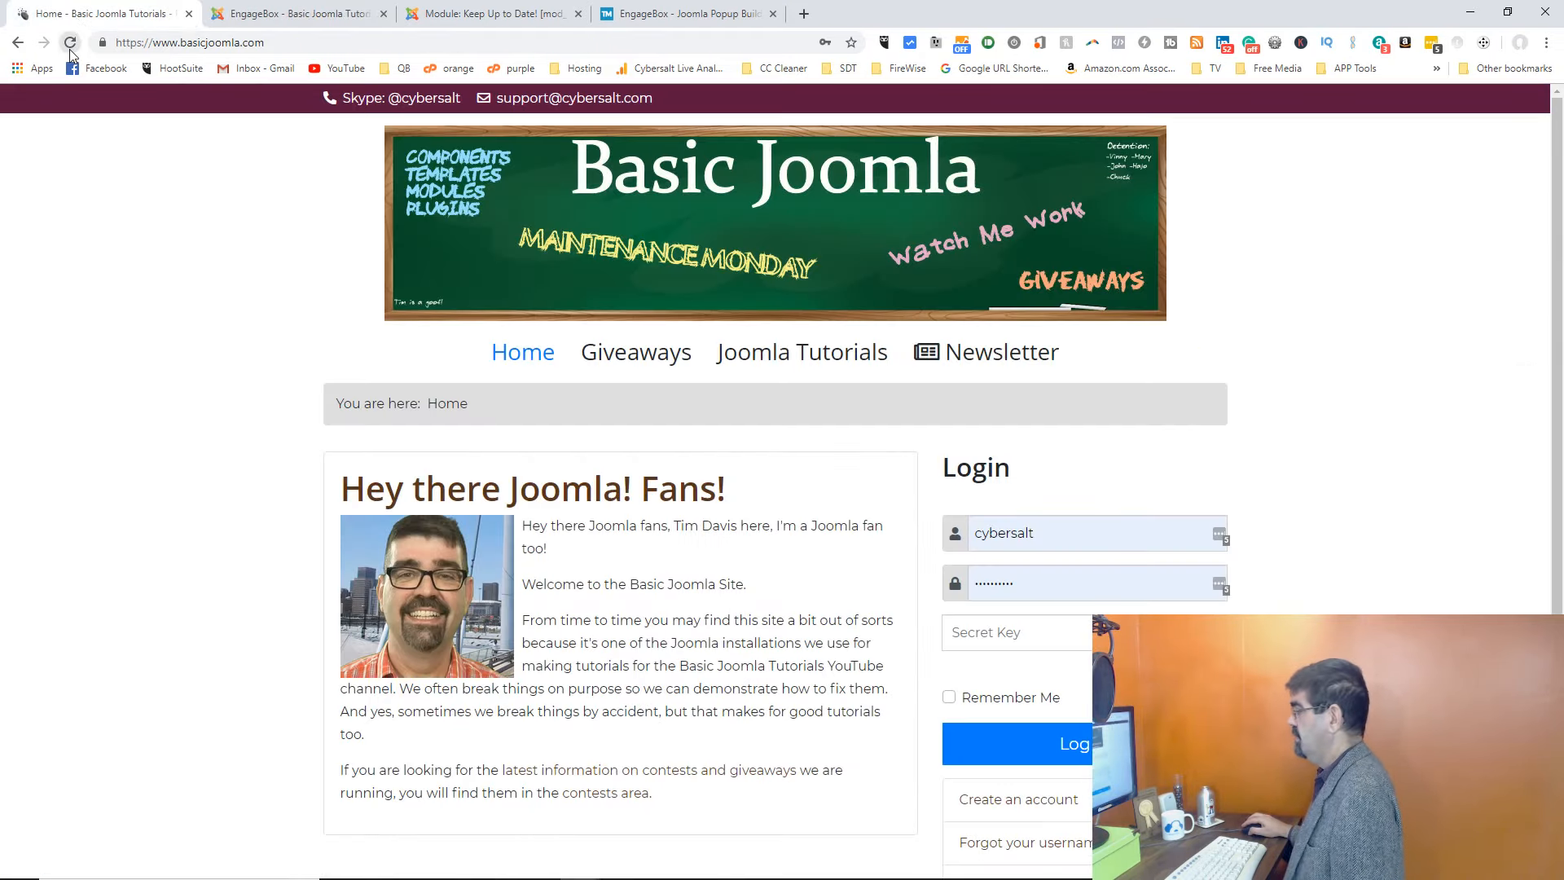
click(70, 47)
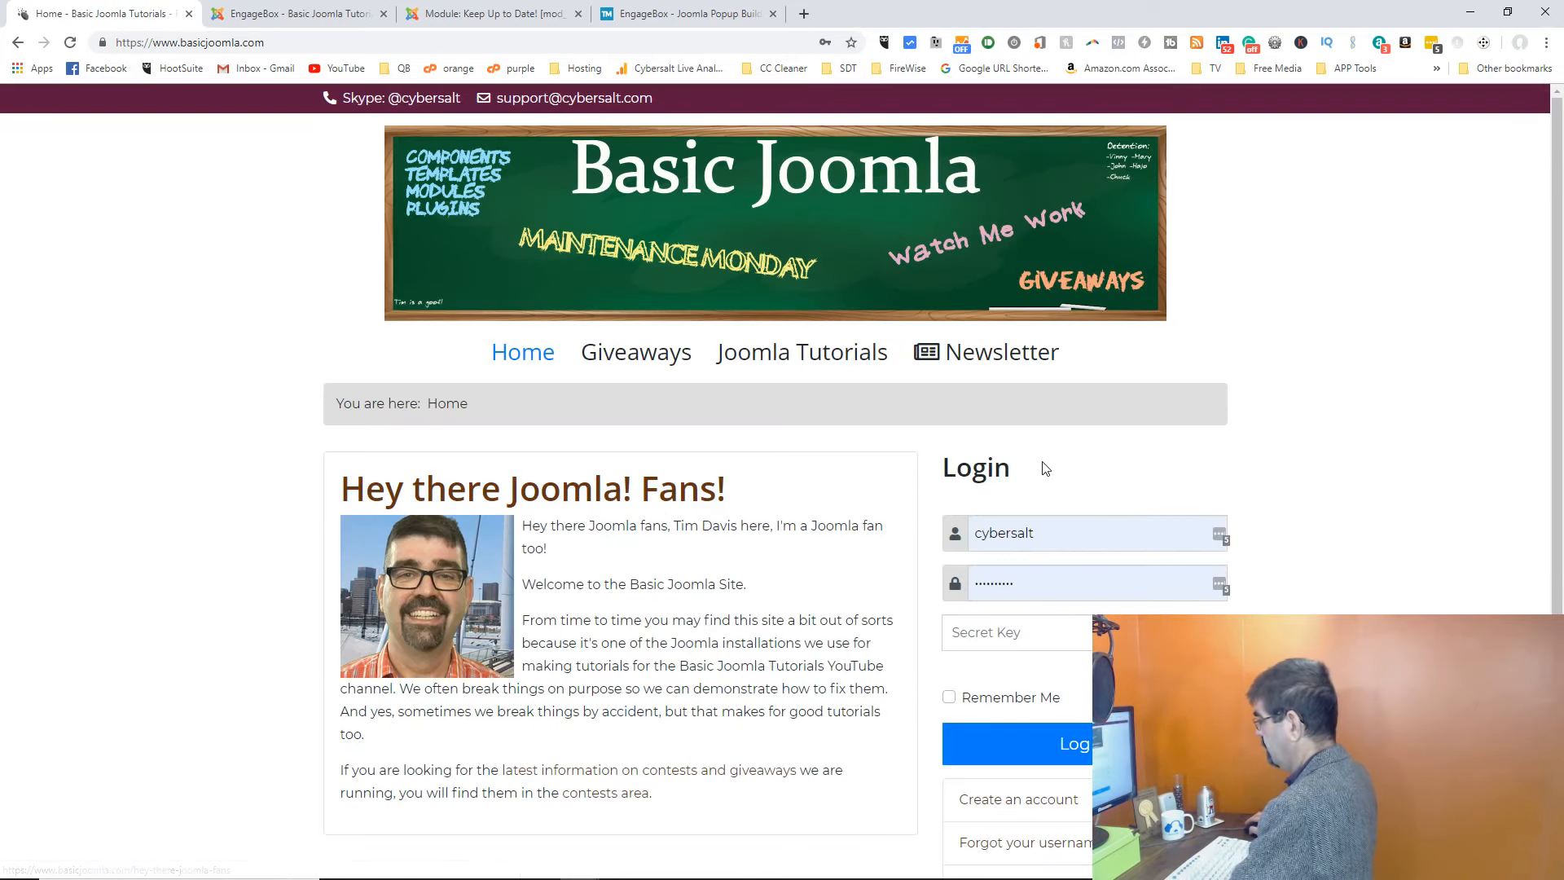
scroll(1046, 468, down, 3)
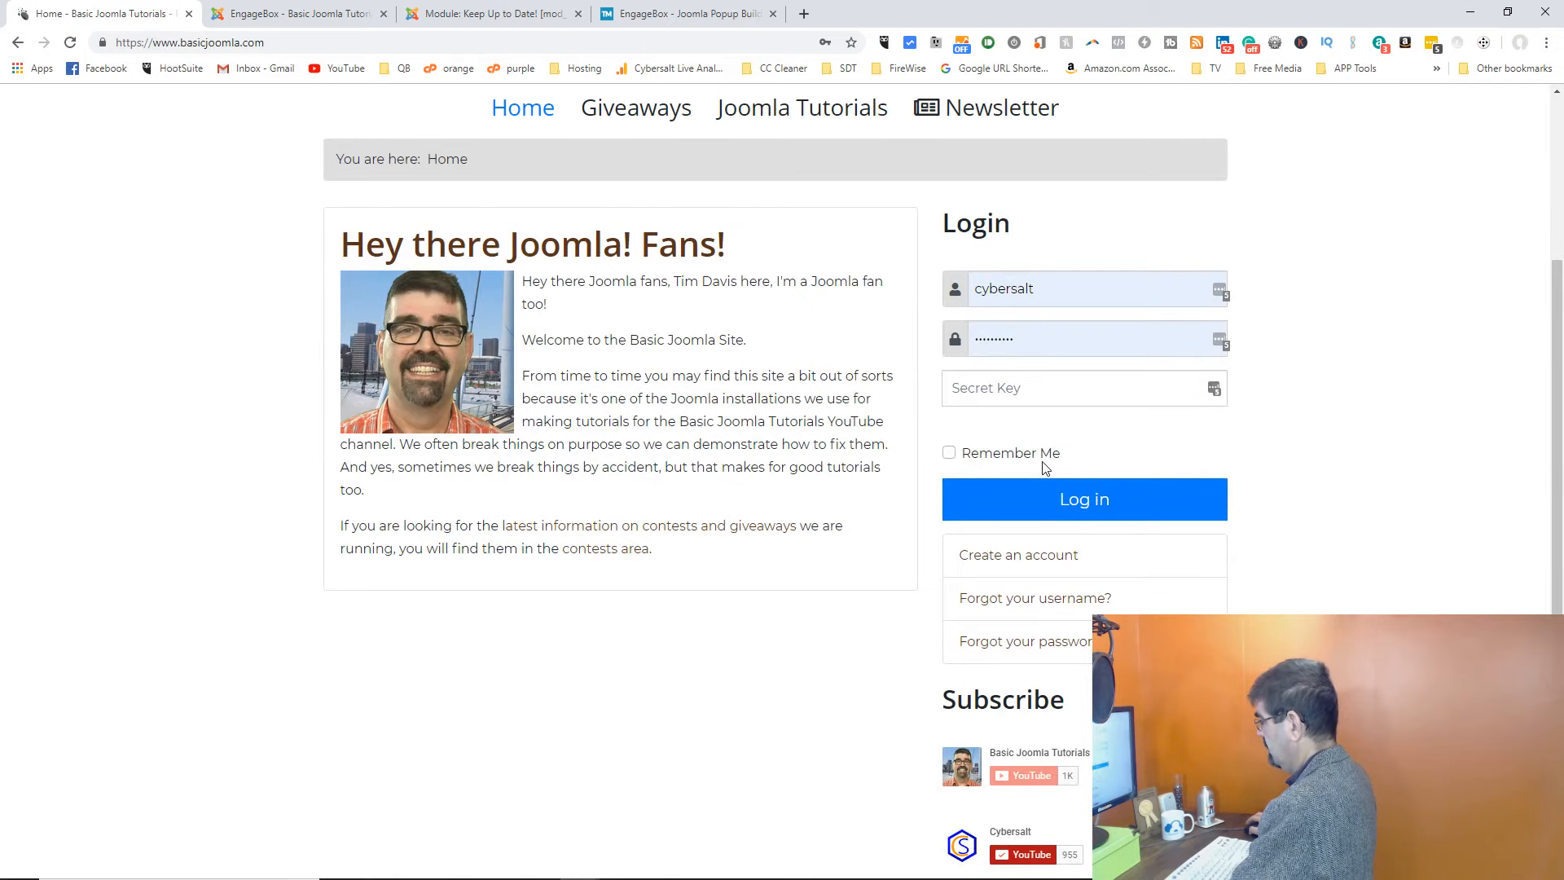
scroll(1046, 467, down, 1)
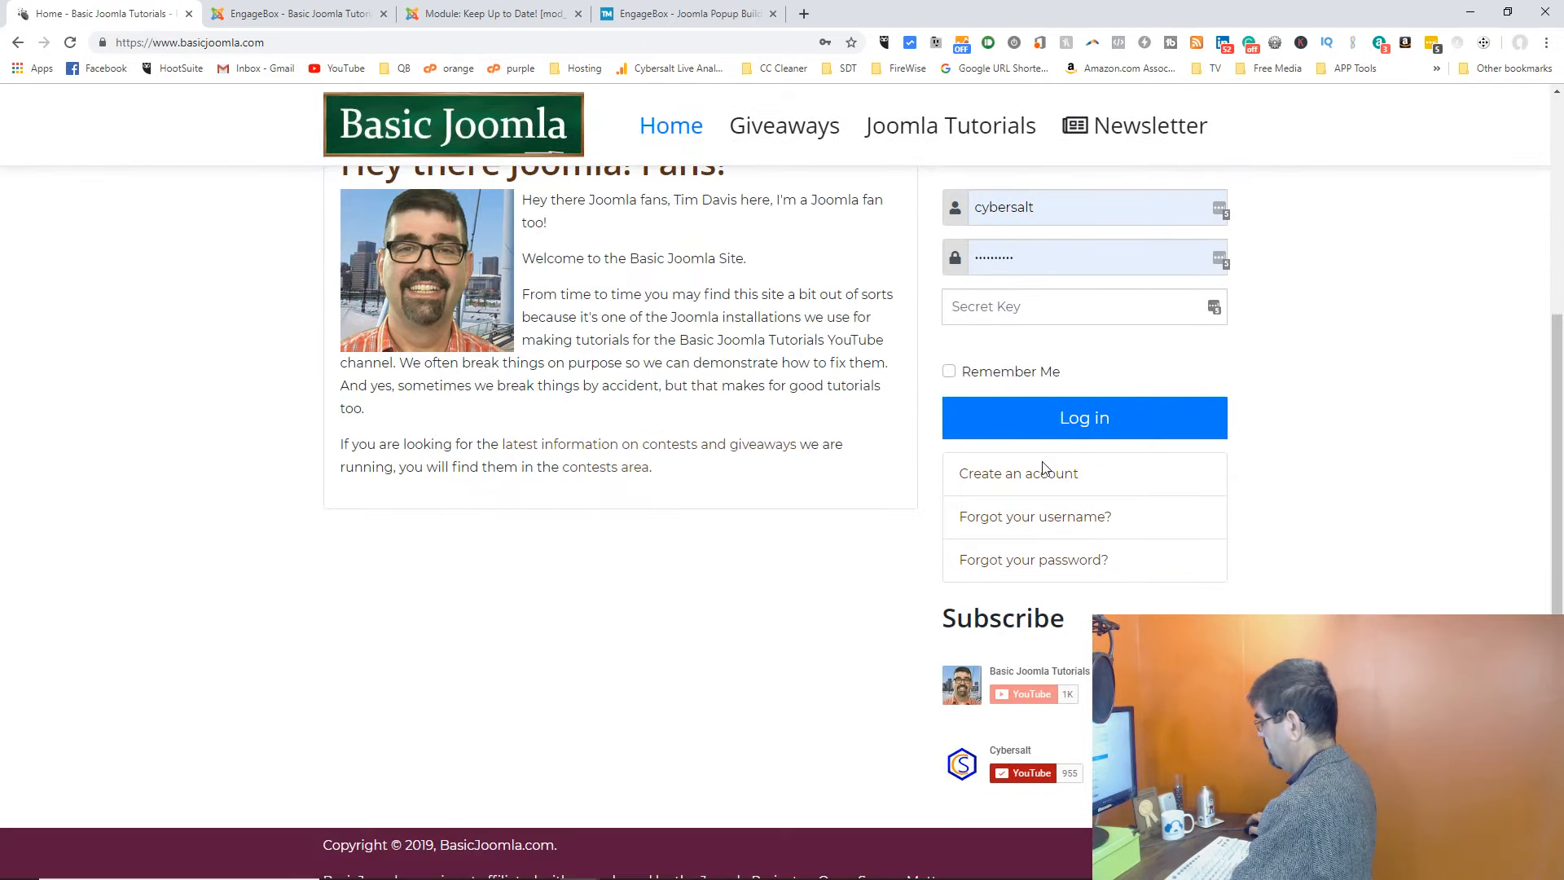
scroll(1045, 467, up, 4)
scroll(1048, 465, down, 4)
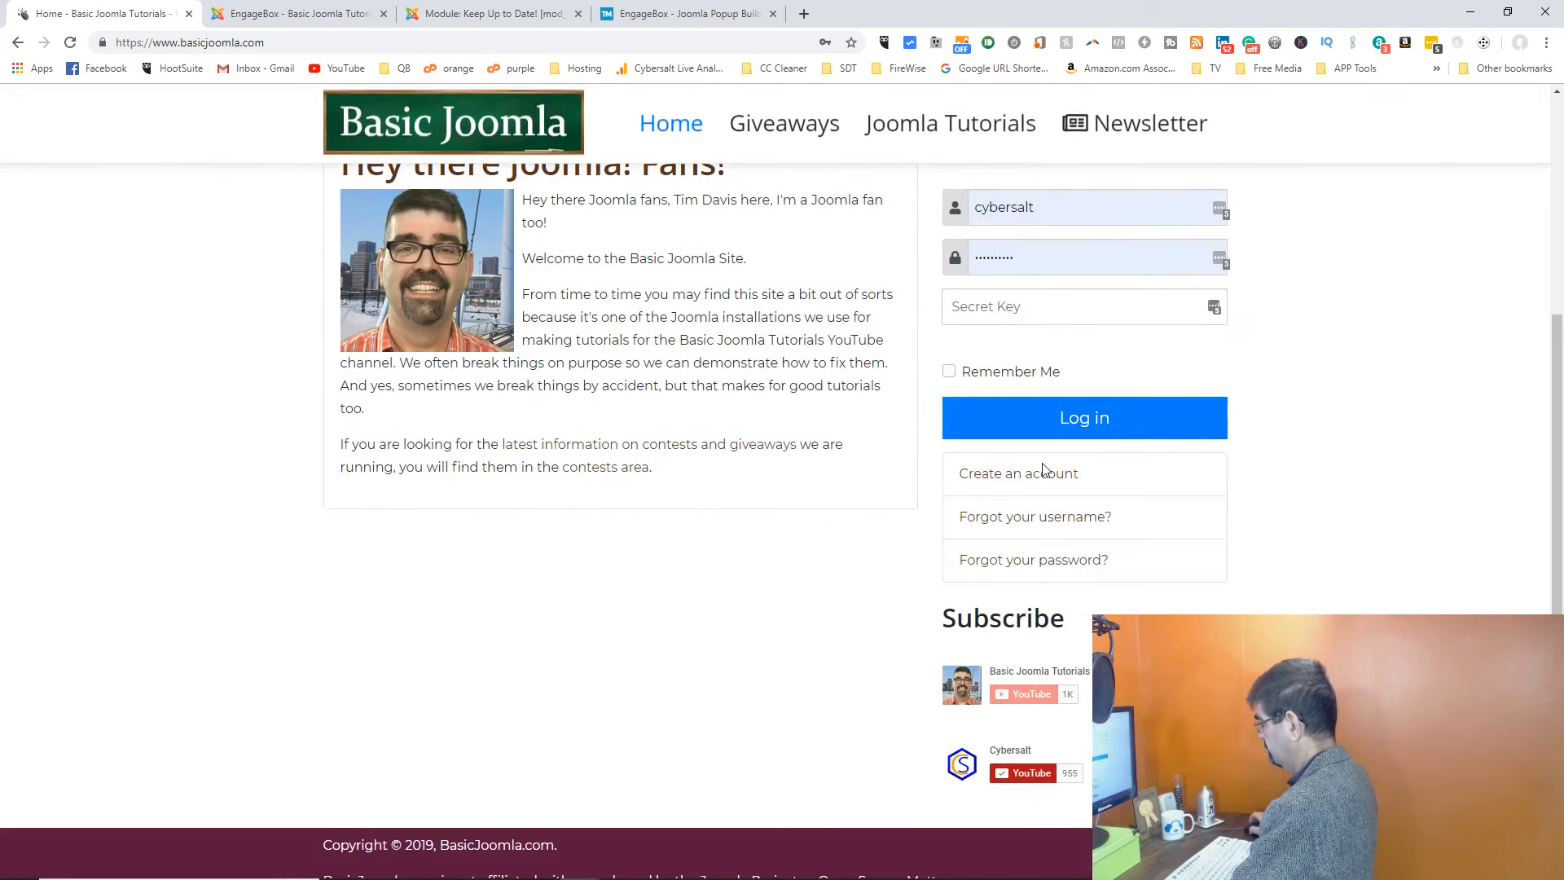
scroll(234, 179, up, 4)
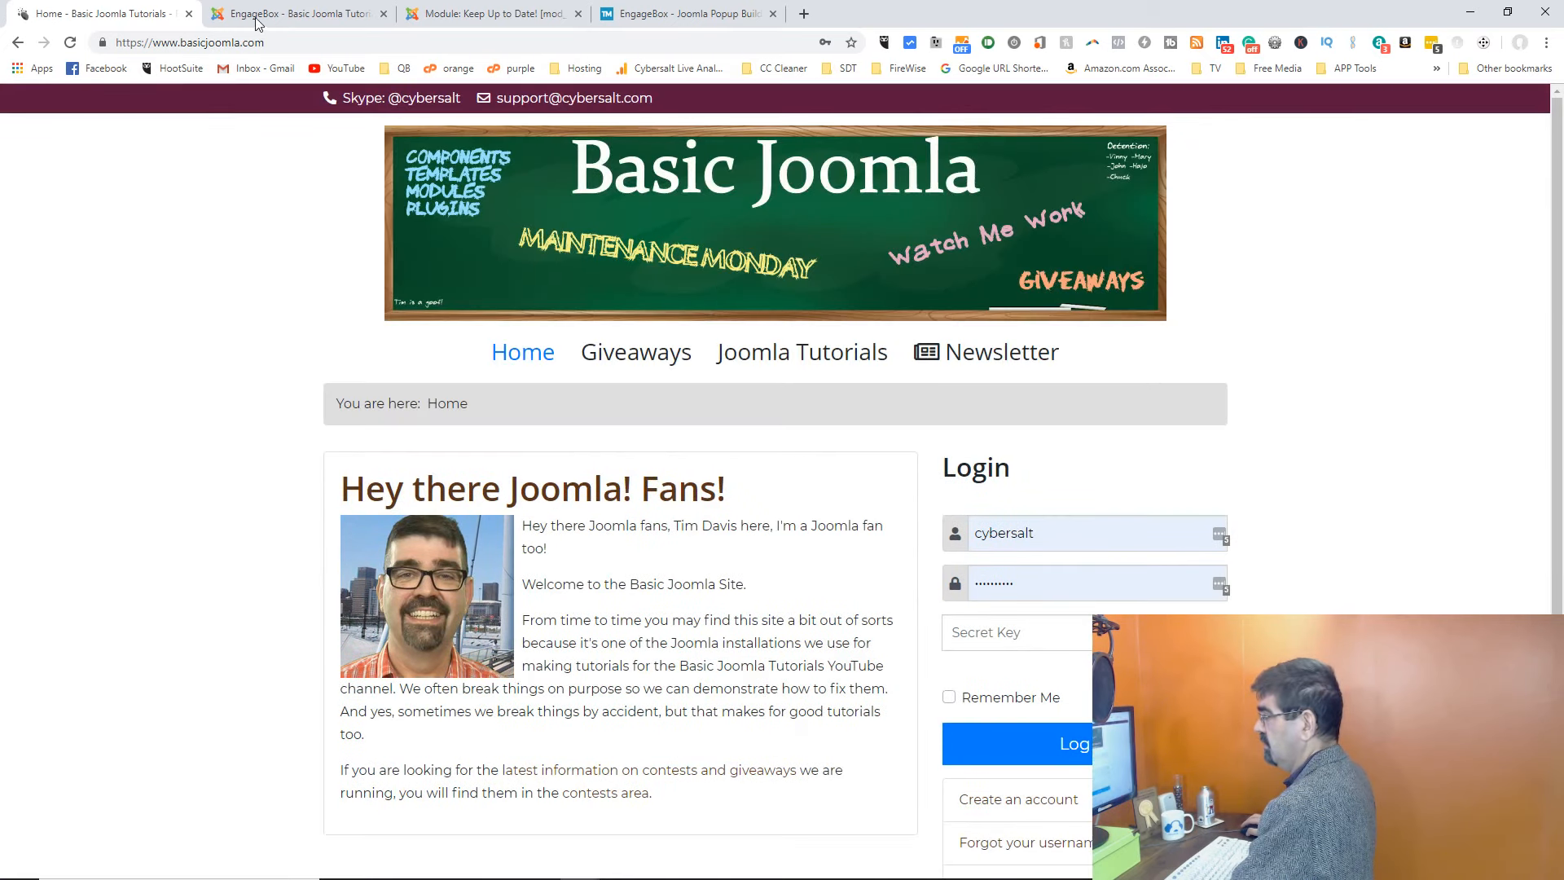
Step: Close the Keep Up to Date! module and clear the search filter from the site module list
click(441, 18)
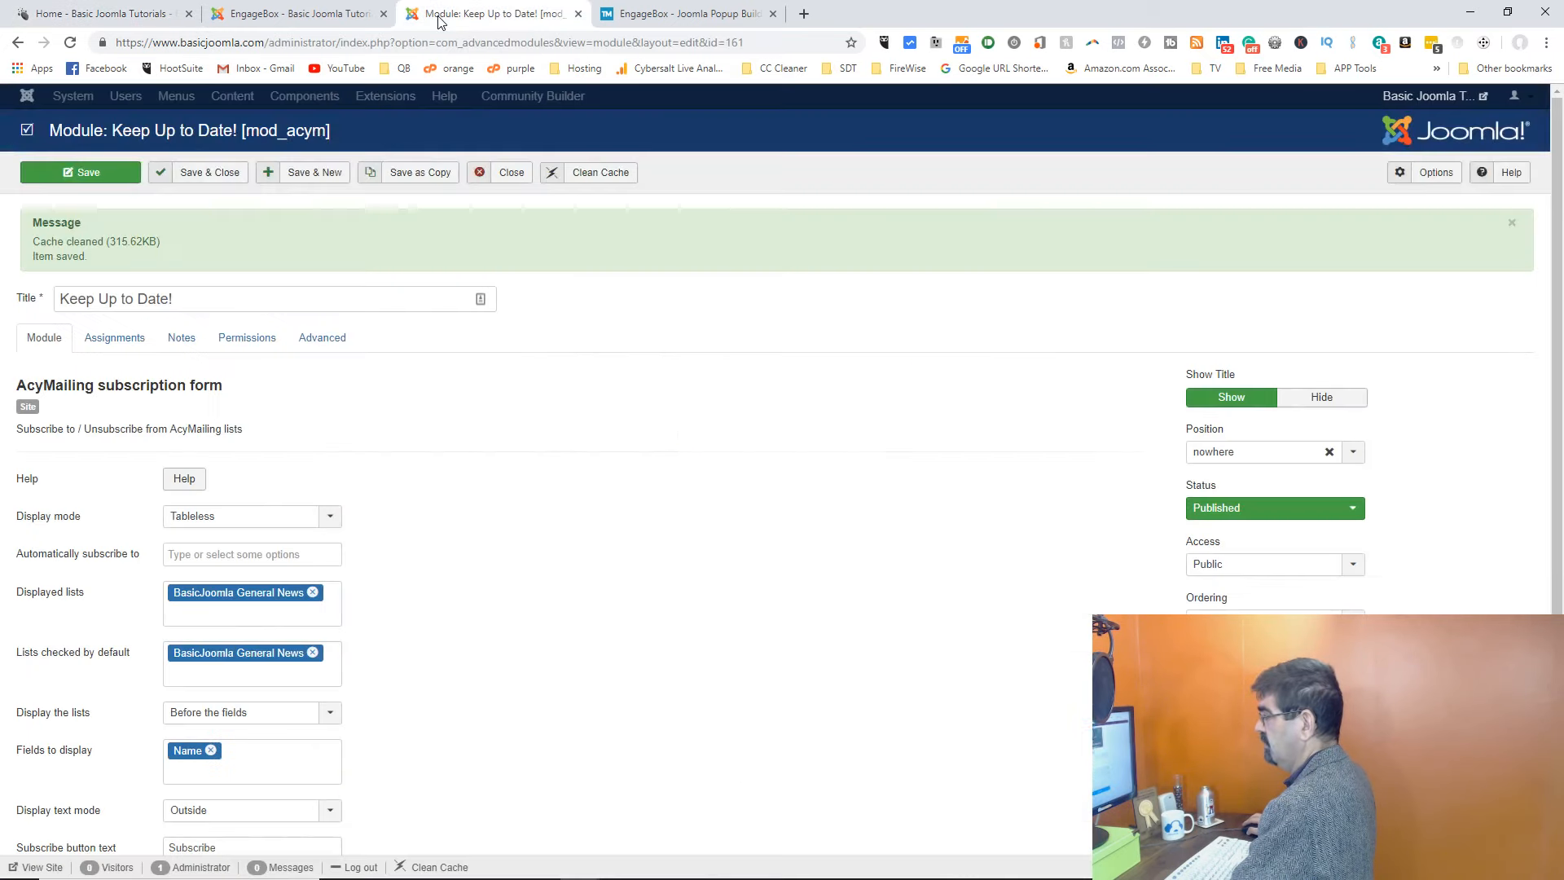
click(513, 173)
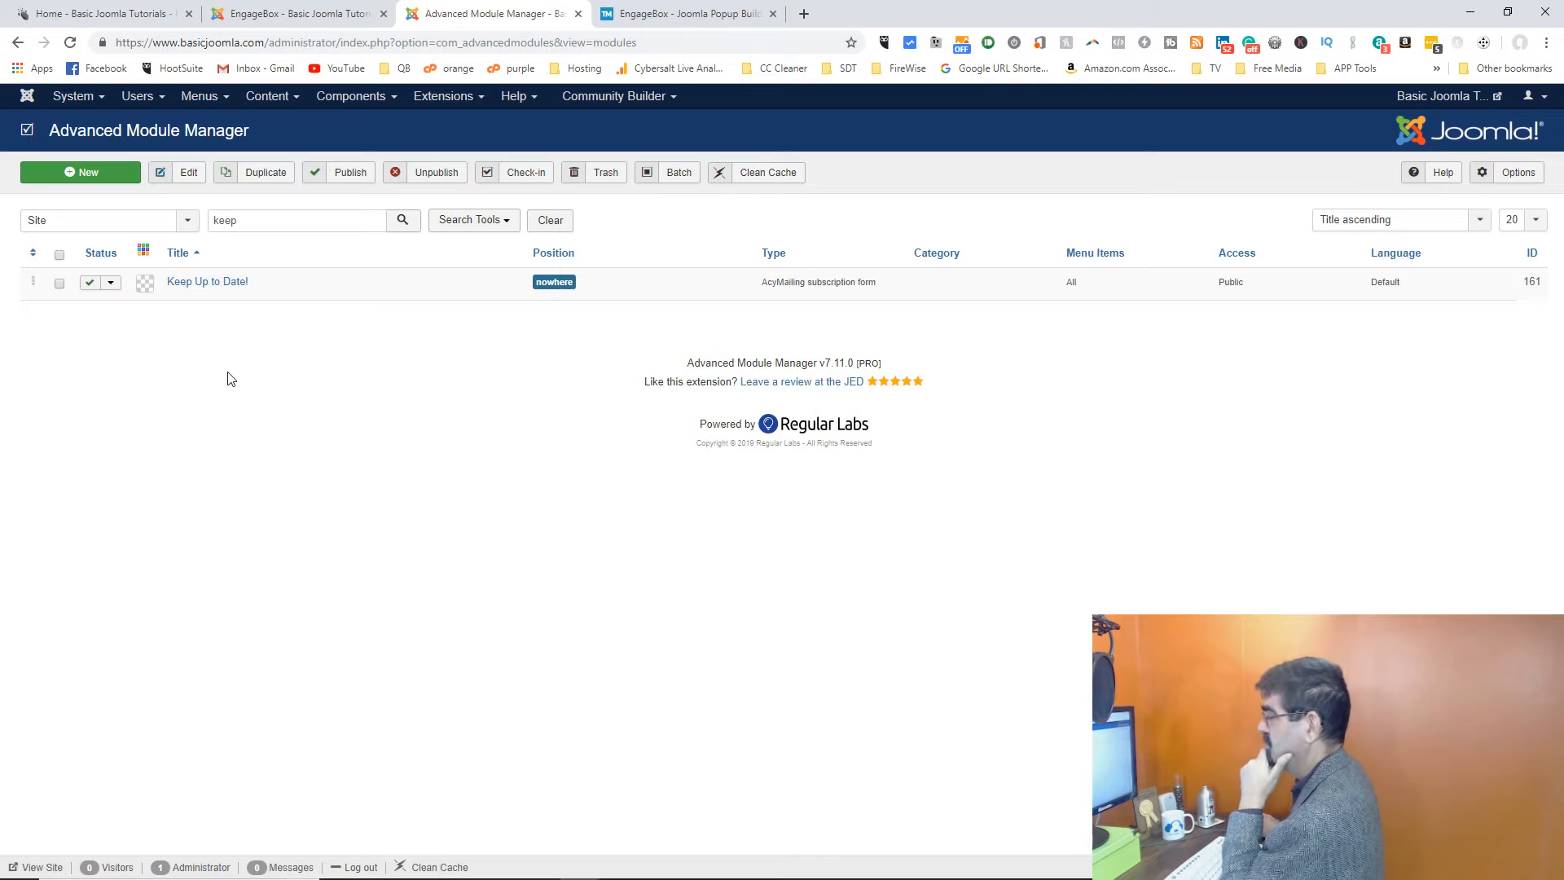
click(549, 220)
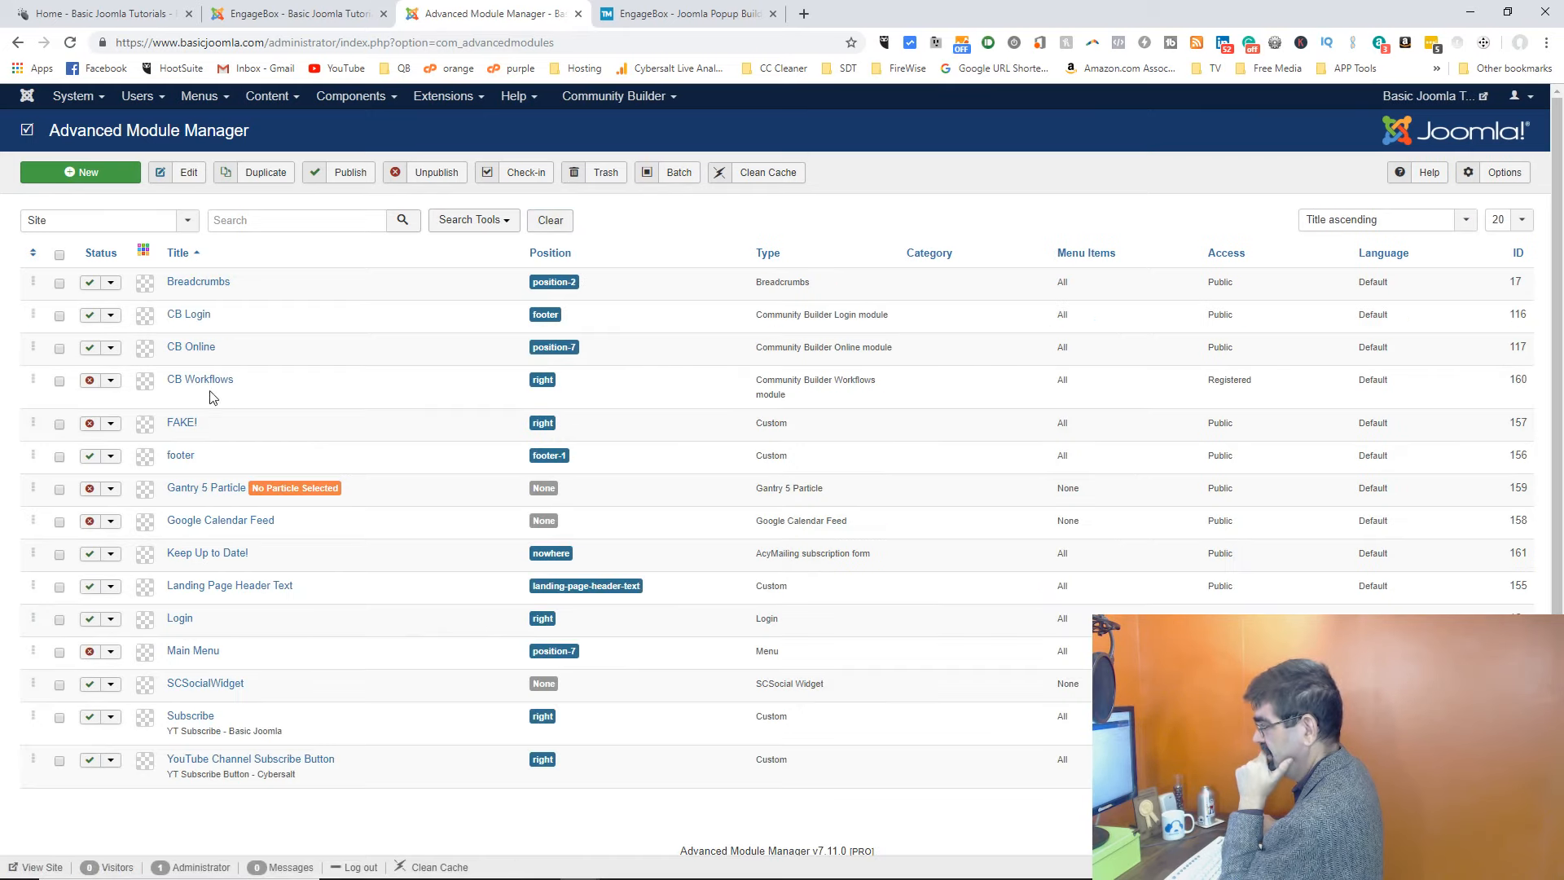
Step: Unpublish the CB Login module, glance at the home page and the EngageBox list, and return to the module list
click(89, 316)
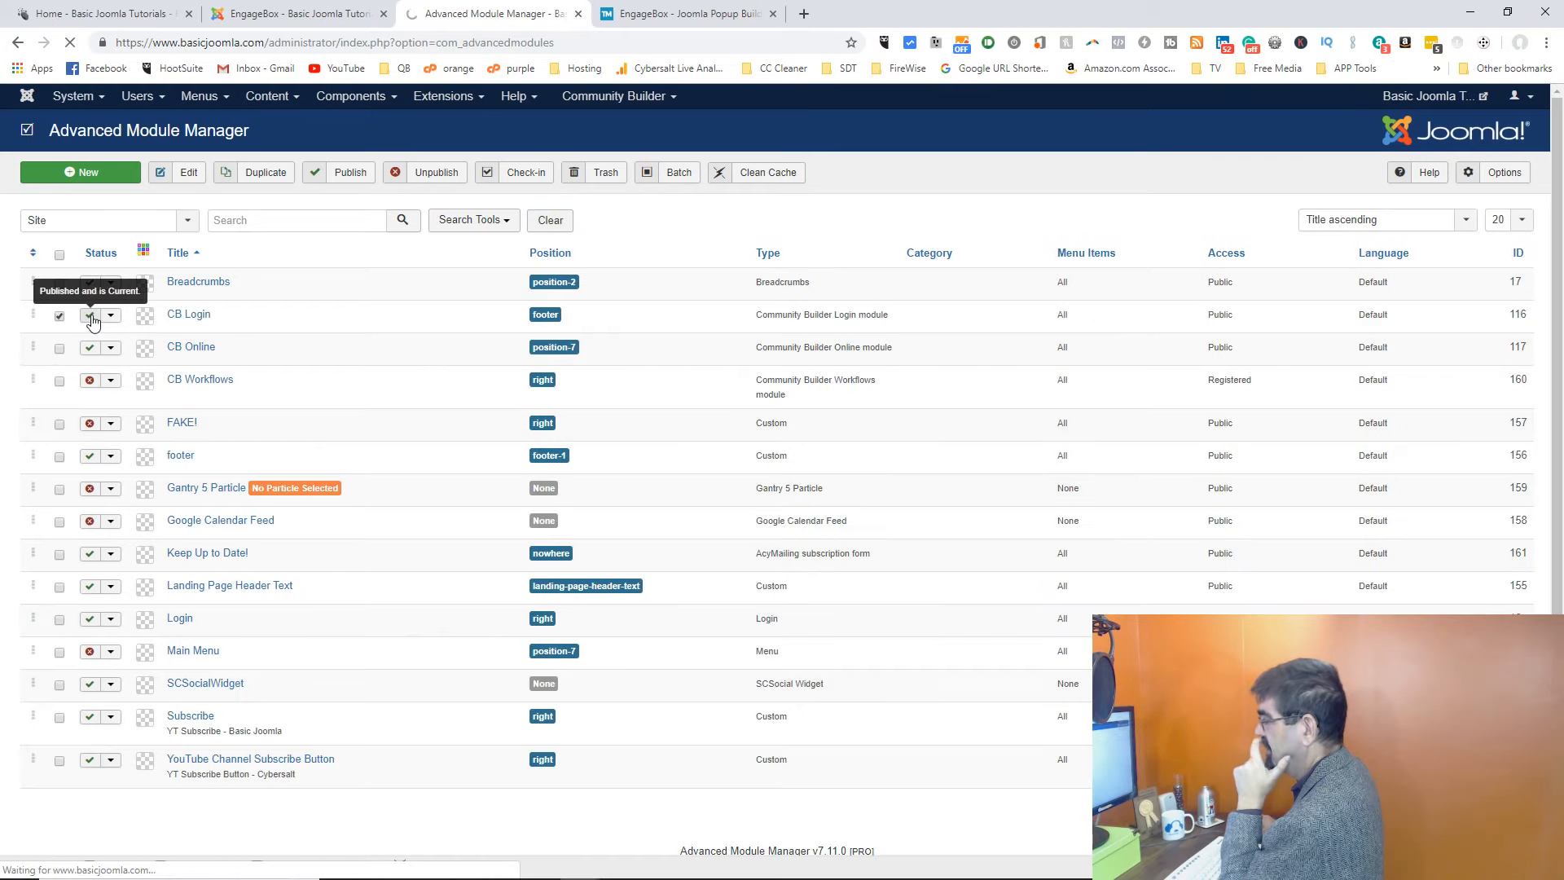
click(130, 15)
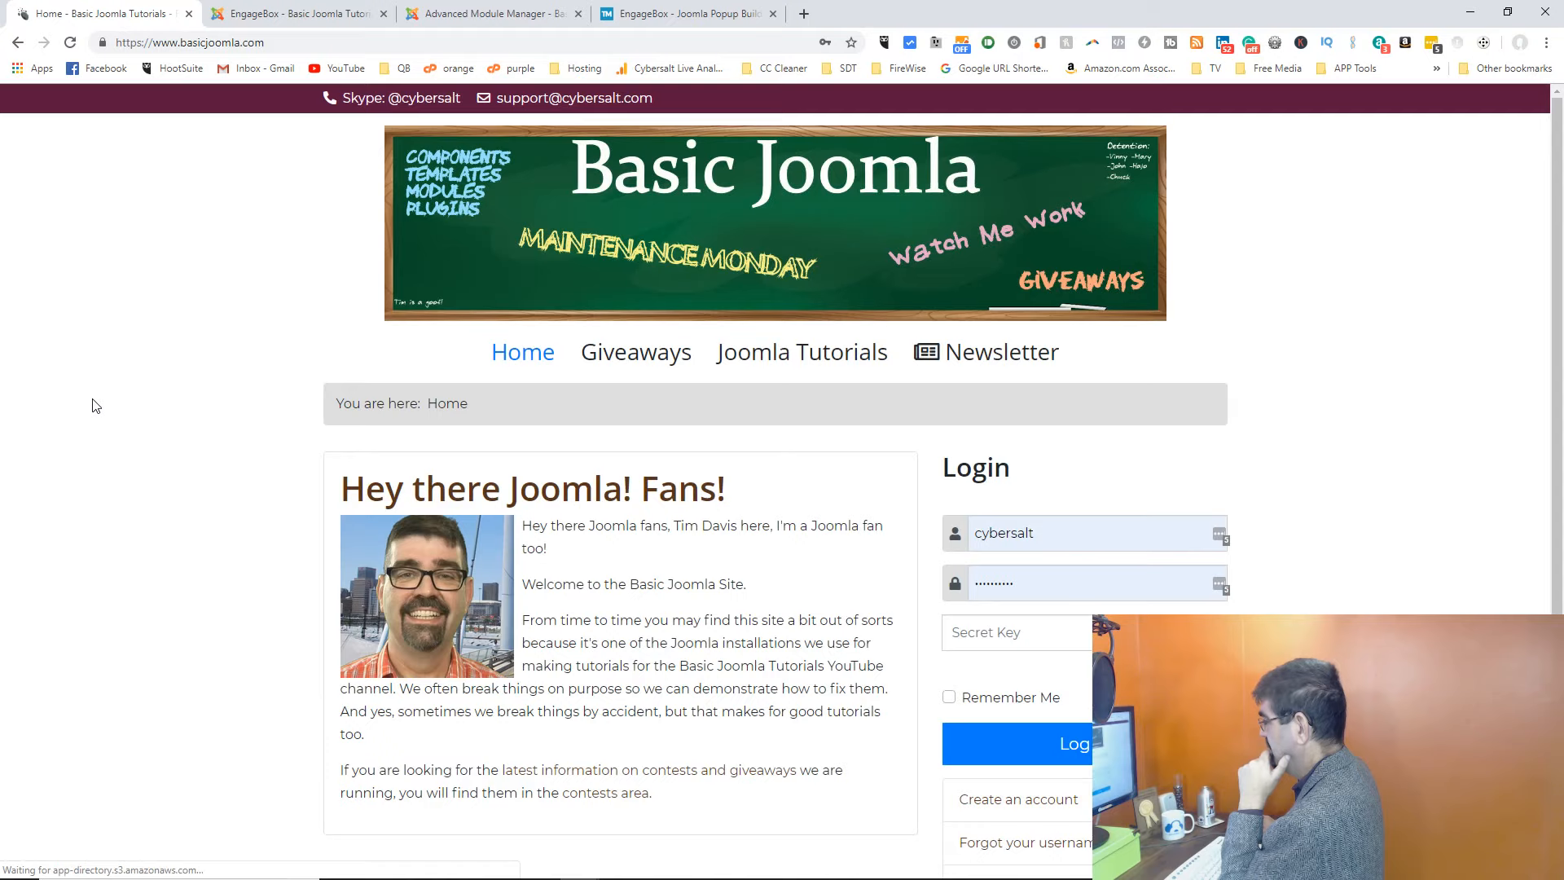
click(267, 16)
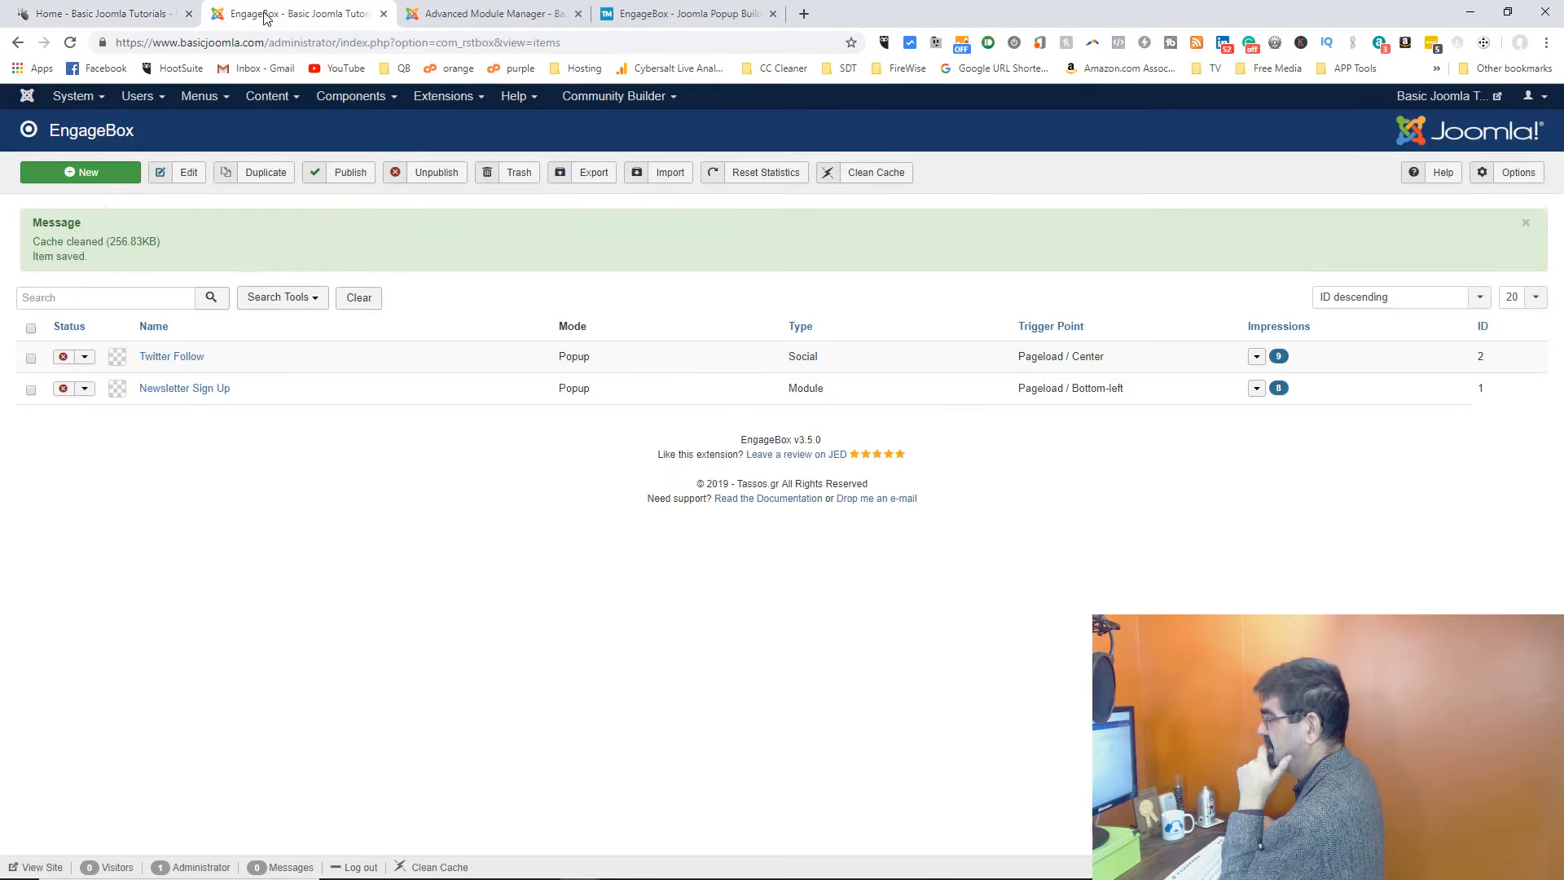
click(438, 16)
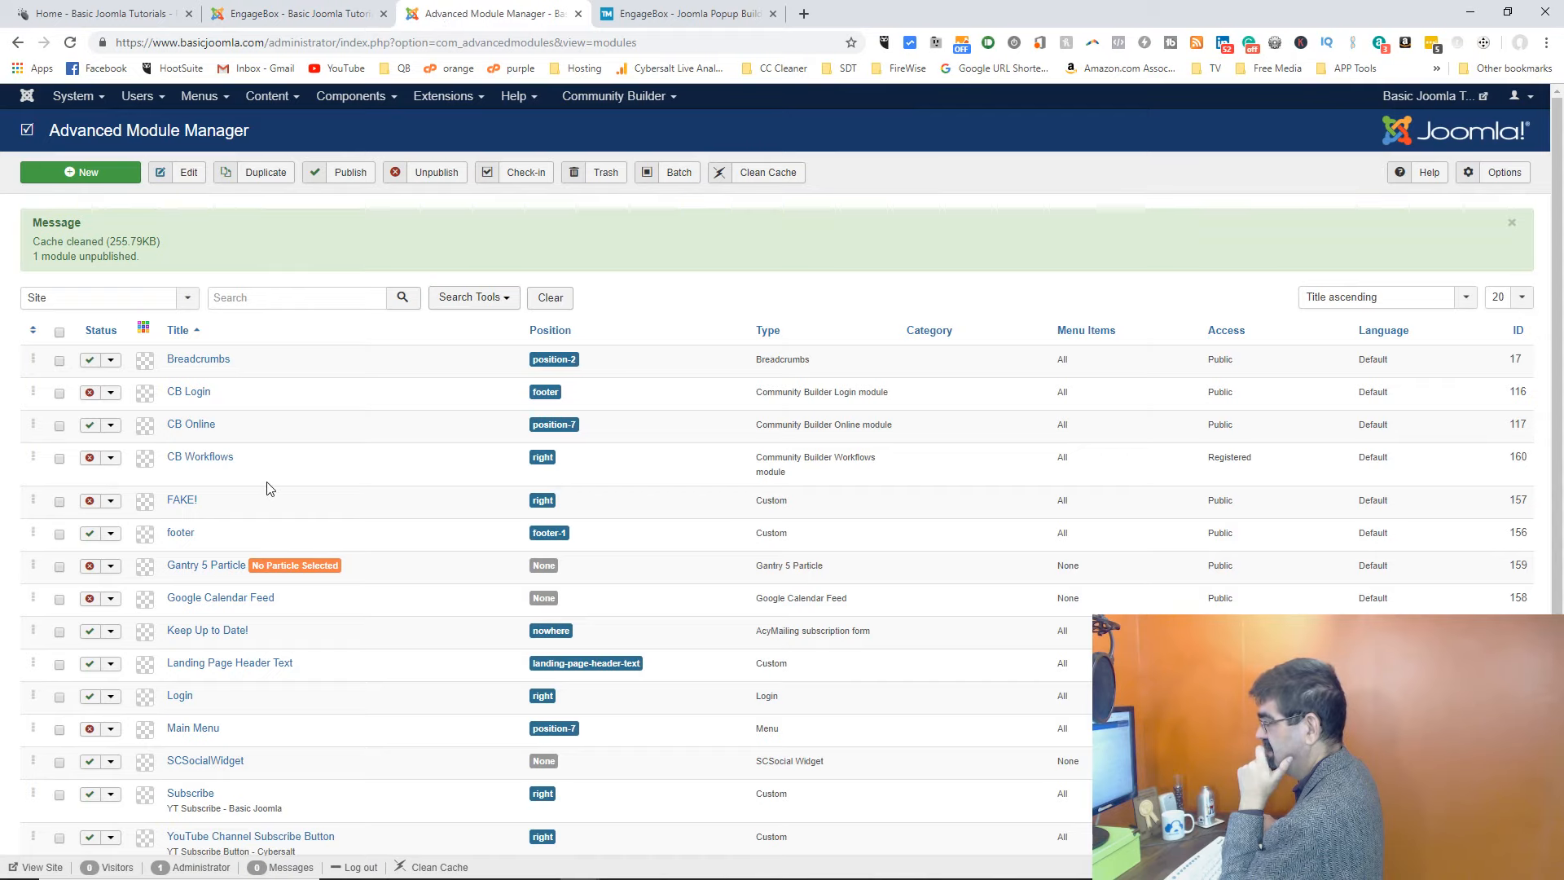
Step: Unpublish the Login module, reload the home page and check it from header to footer
click(91, 699)
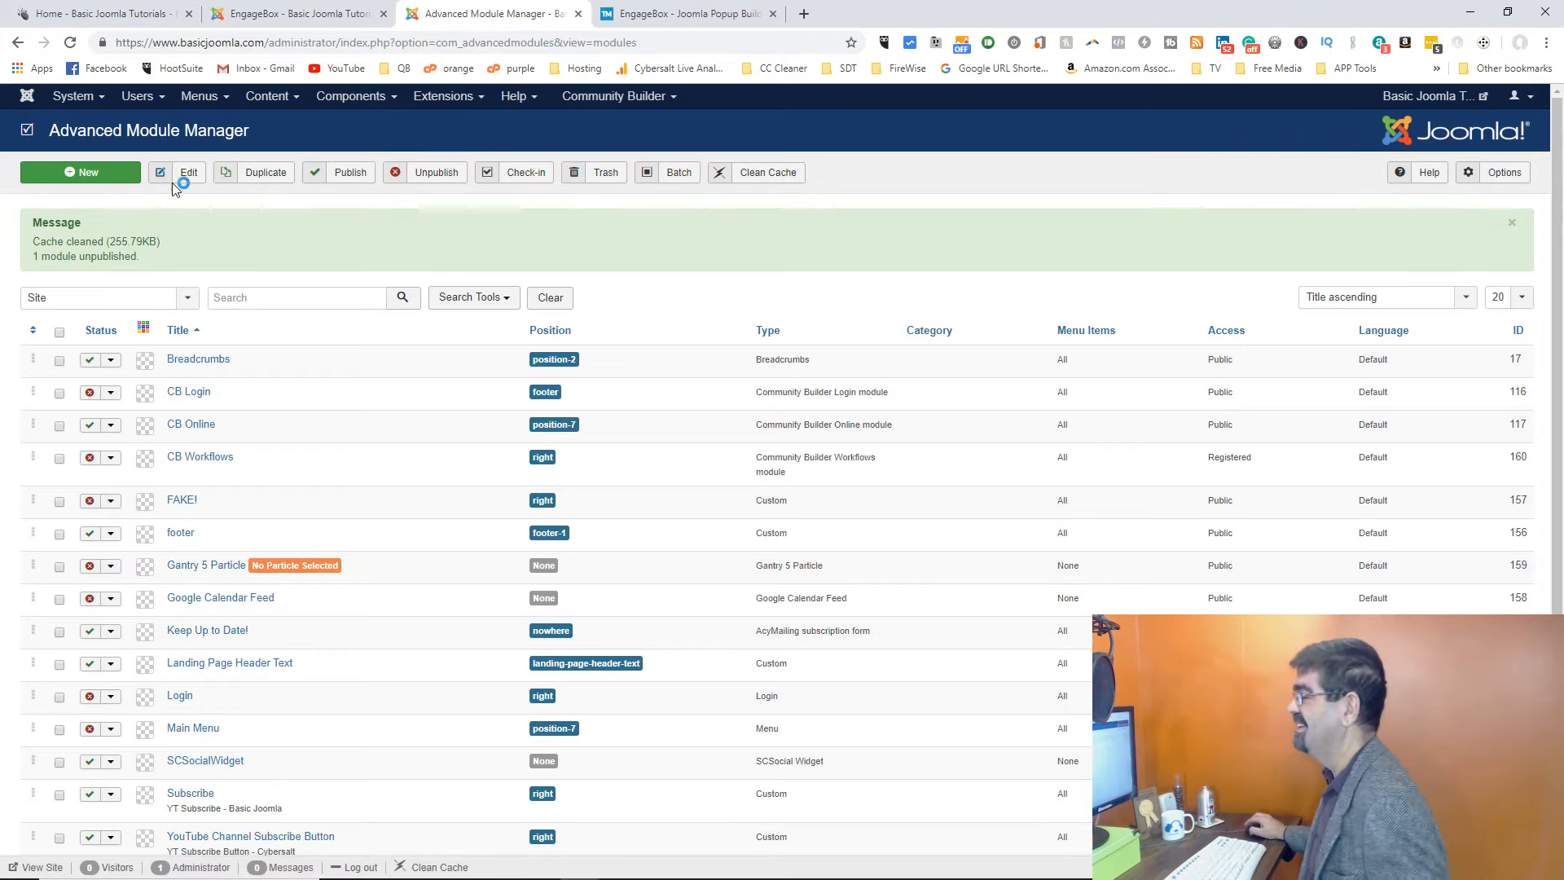
click(99, 14)
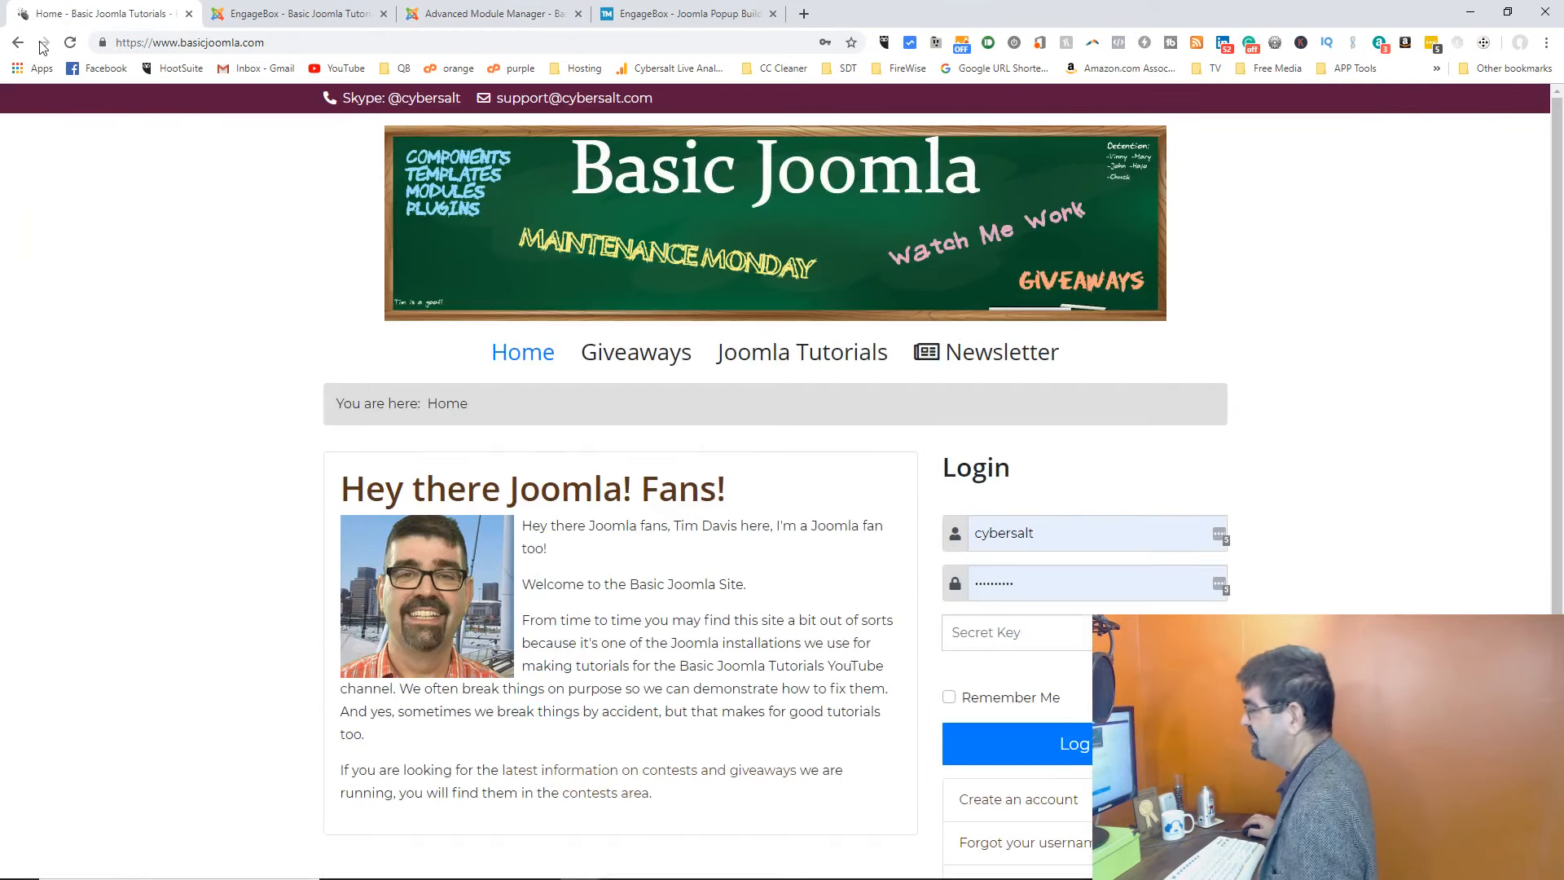
click(69, 44)
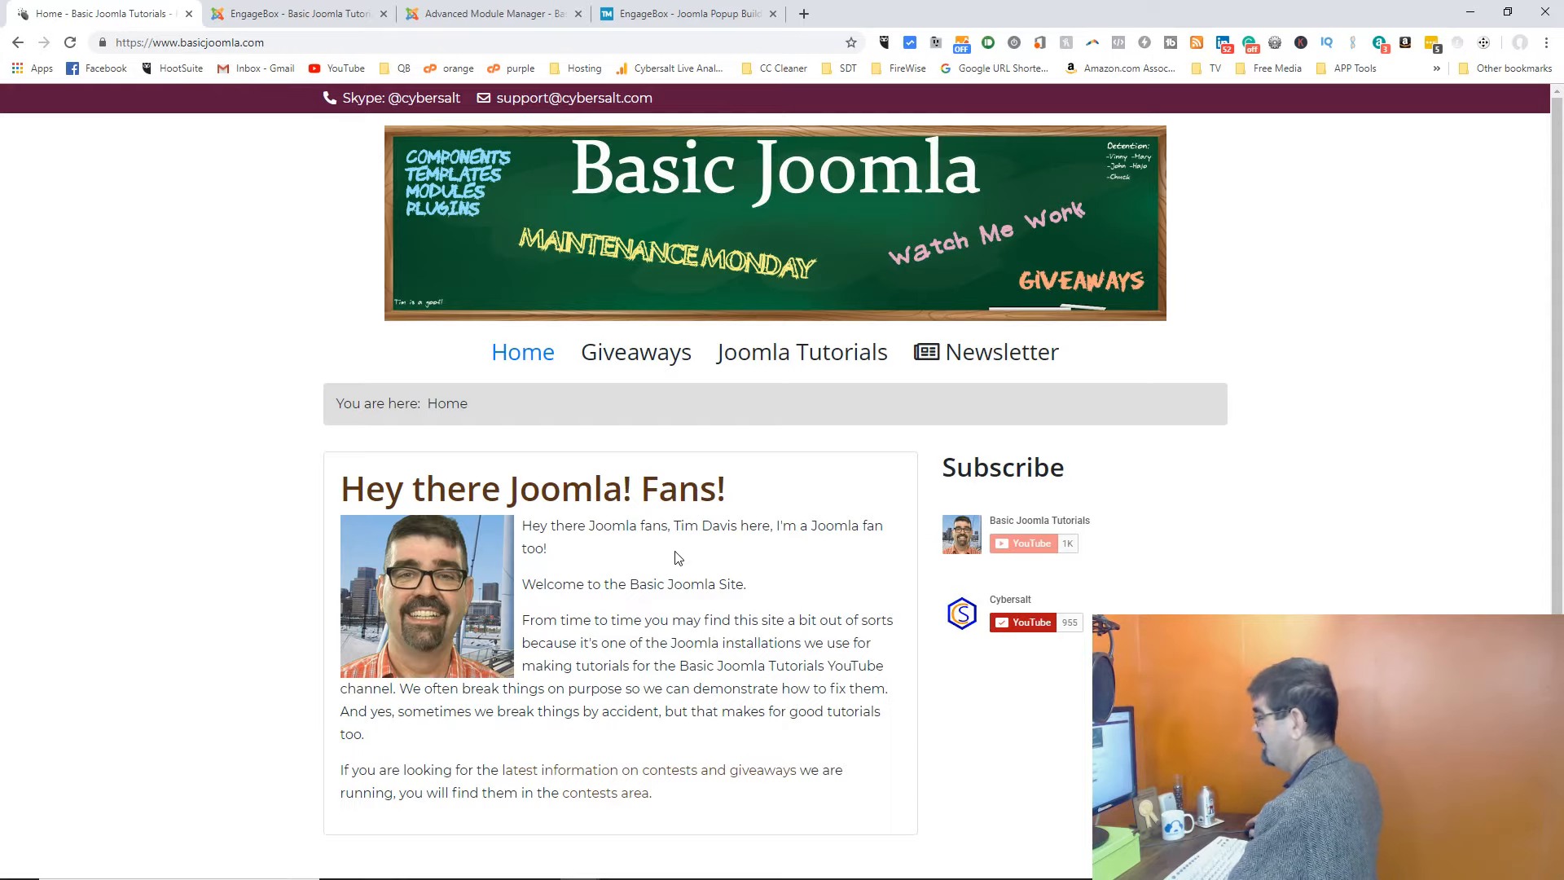
scroll(675, 556, down, 2)
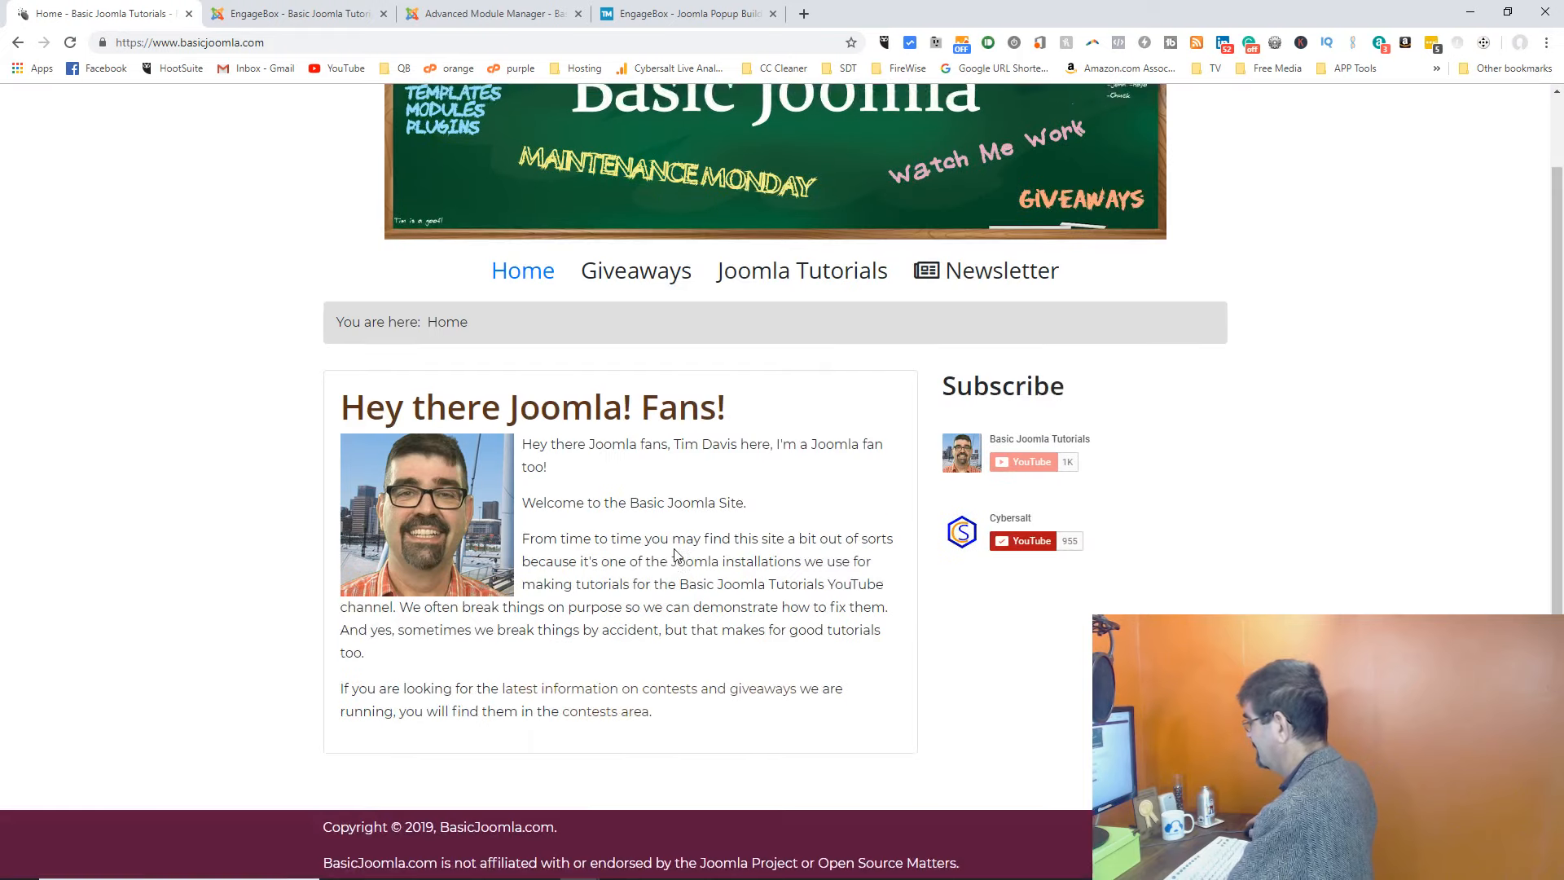
scroll(674, 550, up, 2)
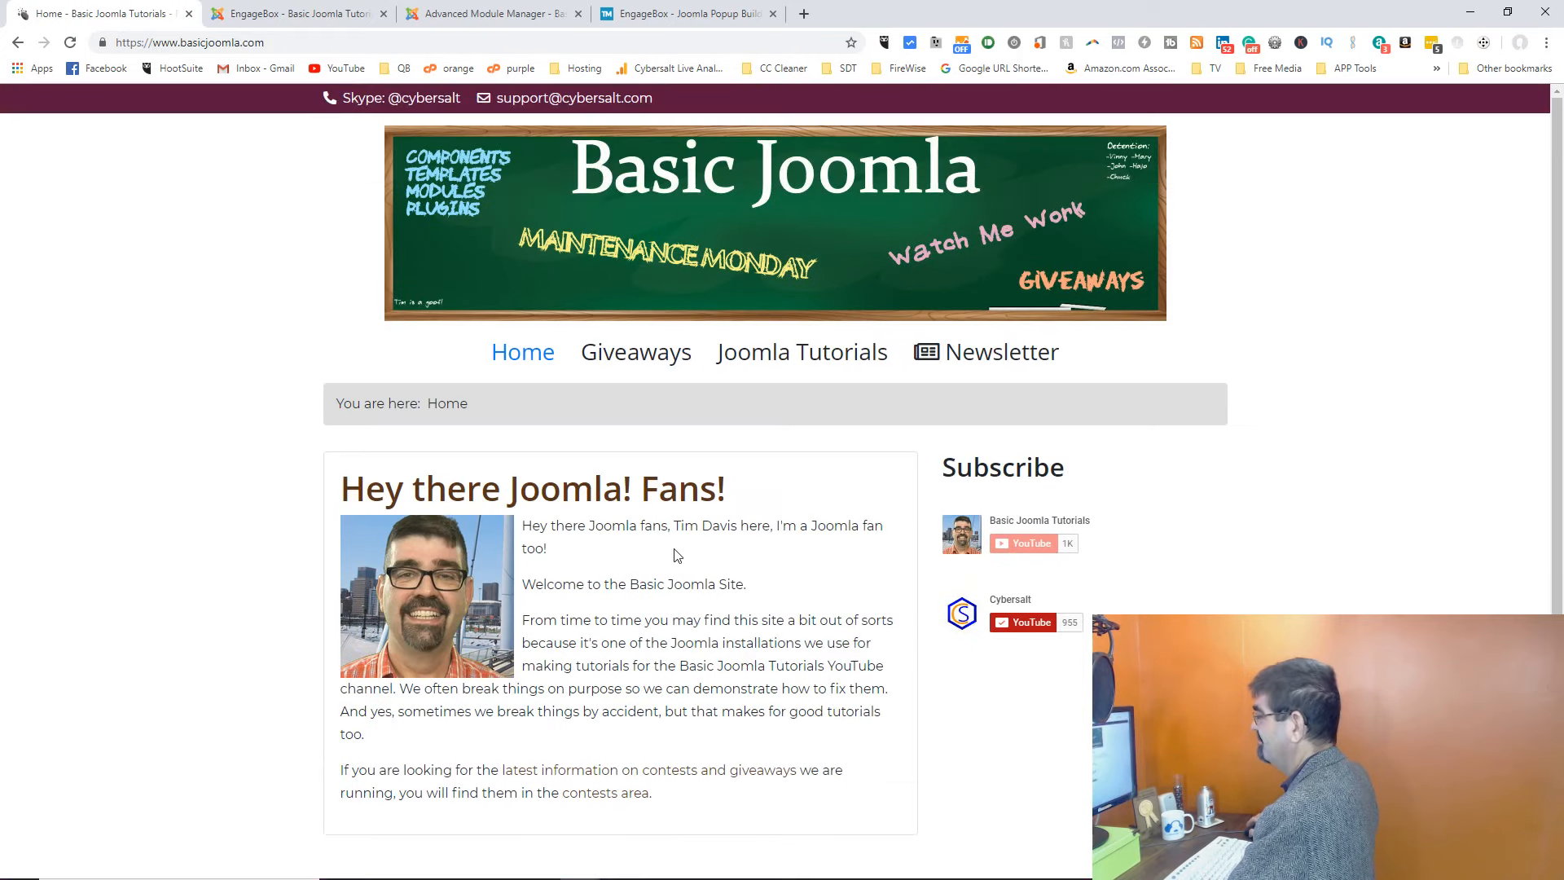